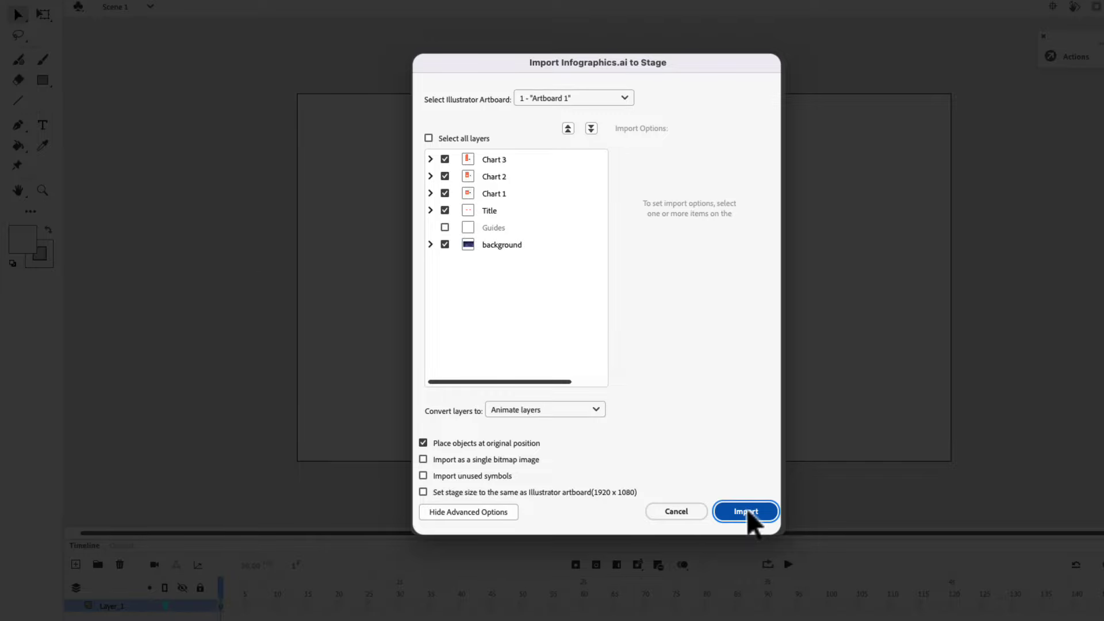
# Import the chart, title and background layers of Infographics.ai to the stage as Animate layers at their original position.
pyautogui.click(748, 512)
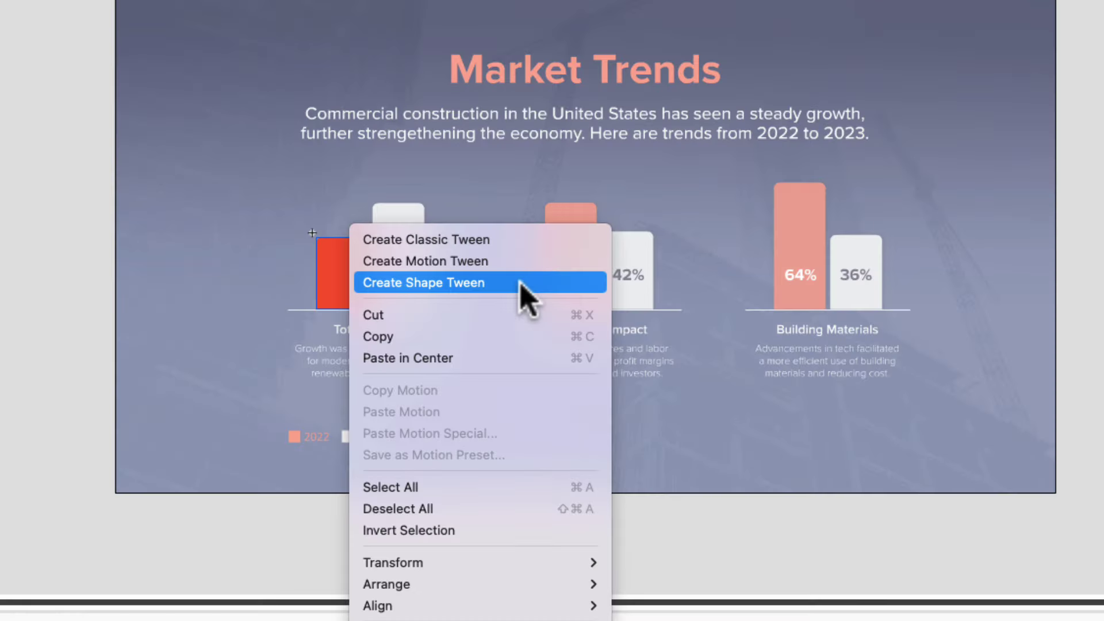
# Create a shape tween on the red Total Projects bar and scrub the timeline back to the first frame.
pyautogui.click(520, 283)
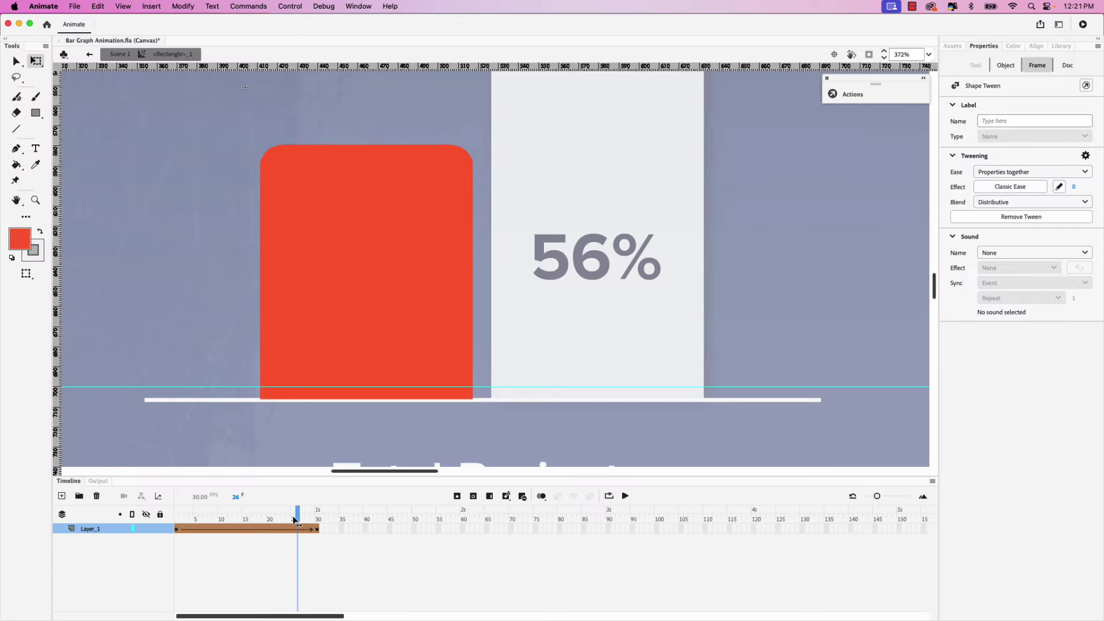
pyautogui.moveTo(294, 521); pyautogui.dragTo(177, 521)
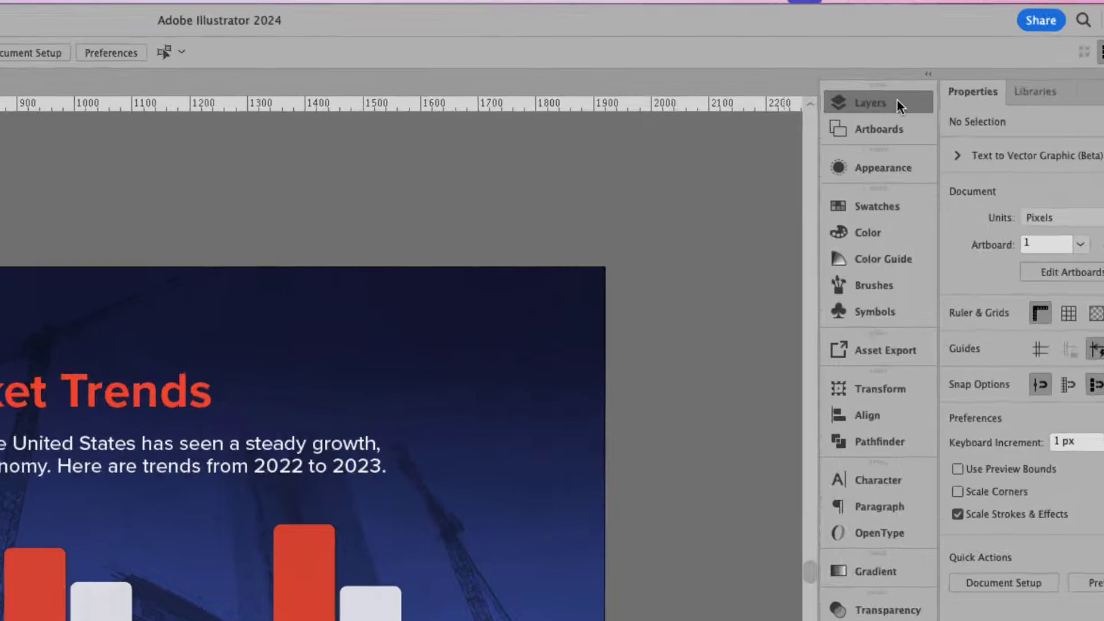
# In Illustrator, check what each layer holds by briefly hiding and reshowing Chart 1, Chart 2, Chart 3, background and Title.
pyautogui.click(927, 70)
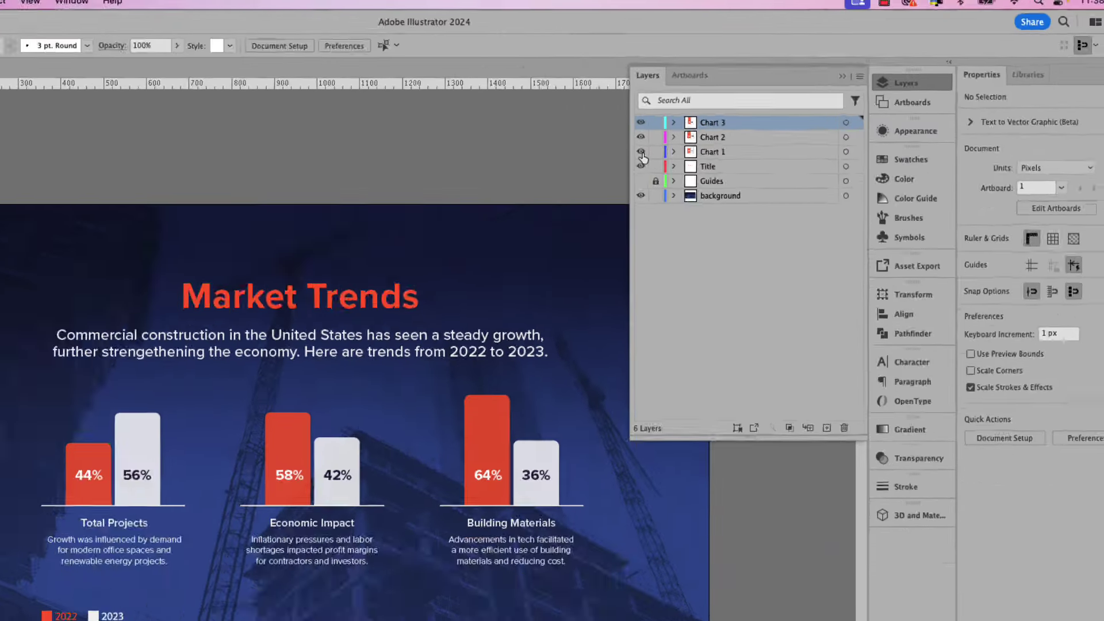
pyautogui.click(430, 225)
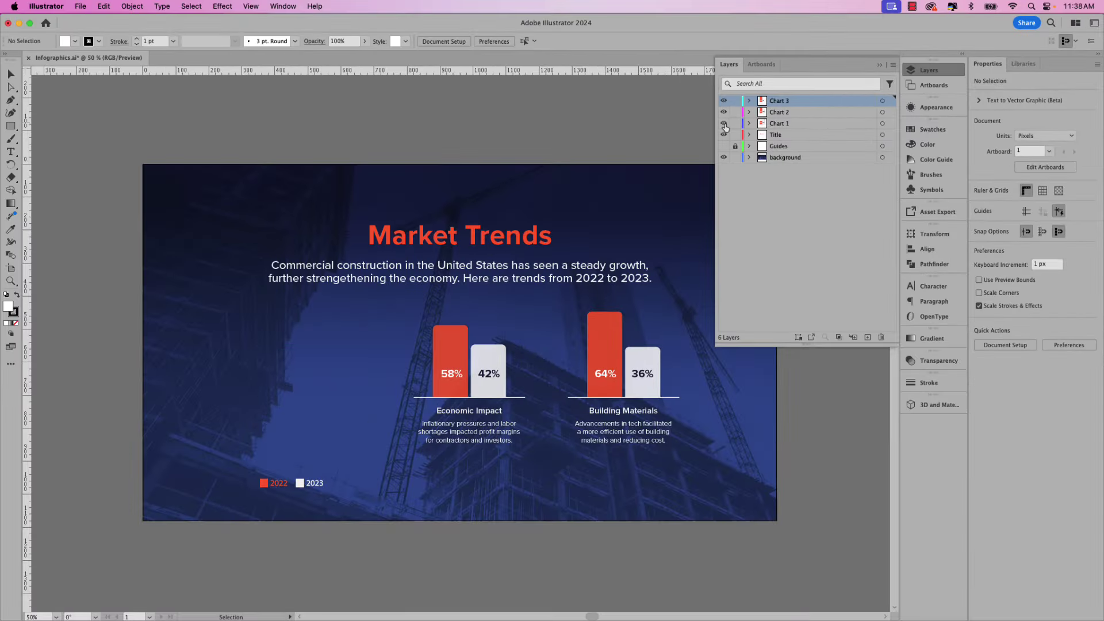
pyautogui.click(724, 123)
pyautogui.click(724, 112)
pyautogui.click(724, 111)
pyautogui.click(724, 101)
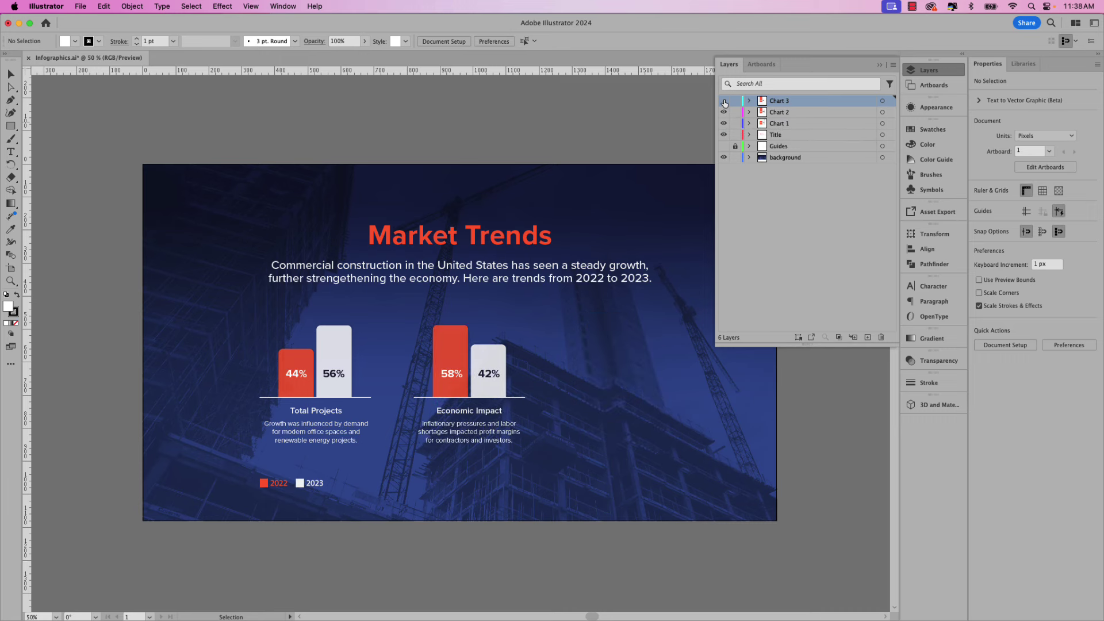
pyautogui.click(724, 101)
pyautogui.click(724, 158)
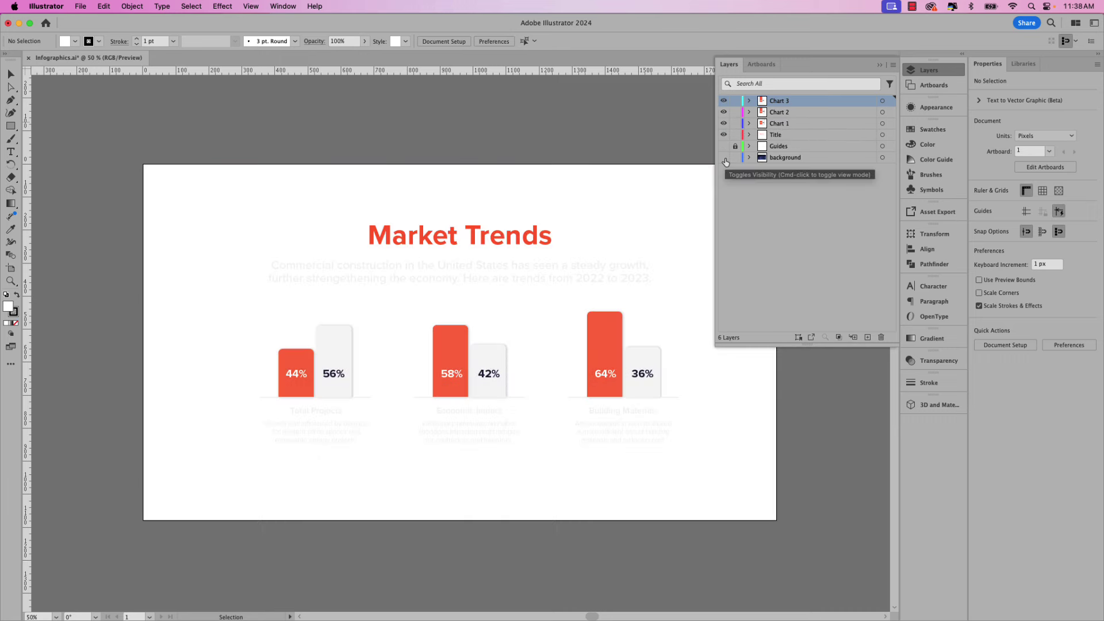
pyautogui.click(724, 158)
pyautogui.click(724, 135)
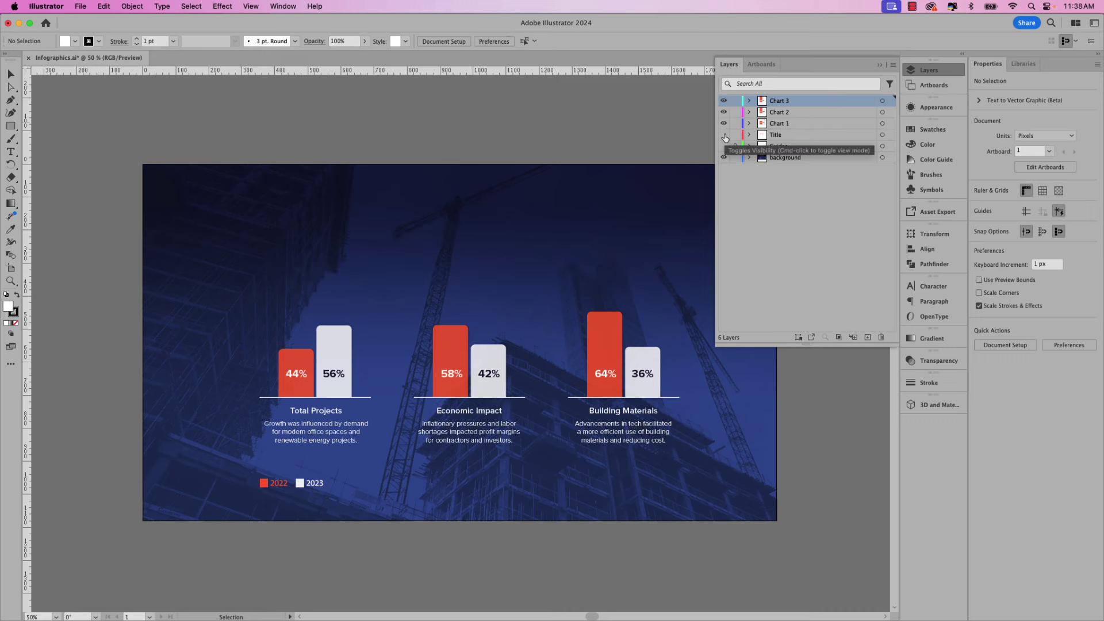
pyautogui.click(724, 134)
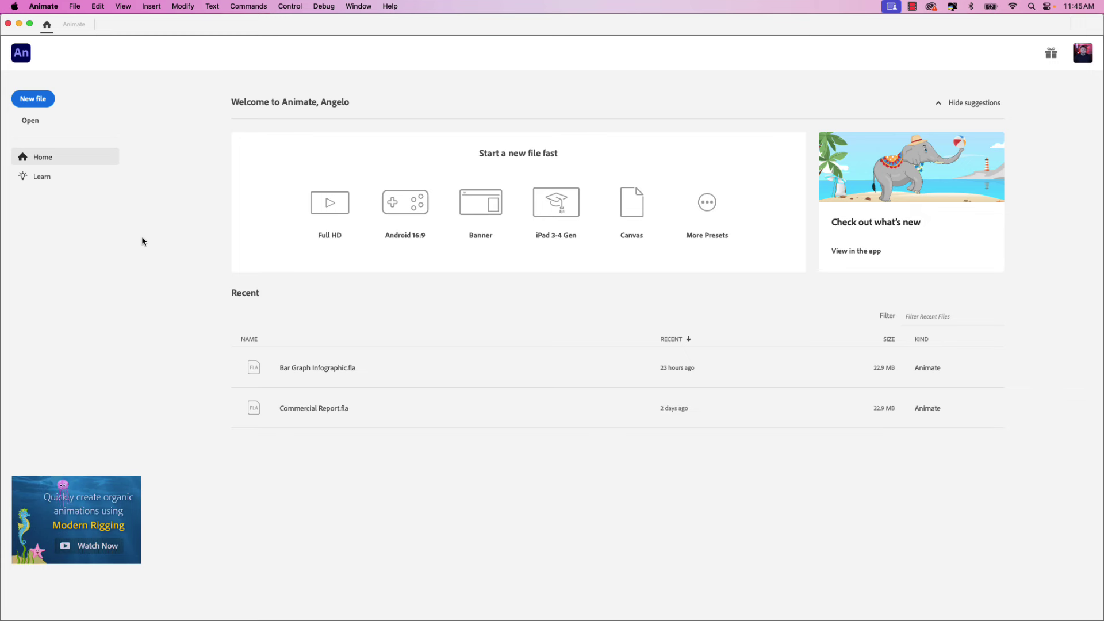
# In Animate, create a new 1920 x 1080 Full HD document at 30 fps with the HTML5 Canvas platform type.
pyautogui.click(39, 103)
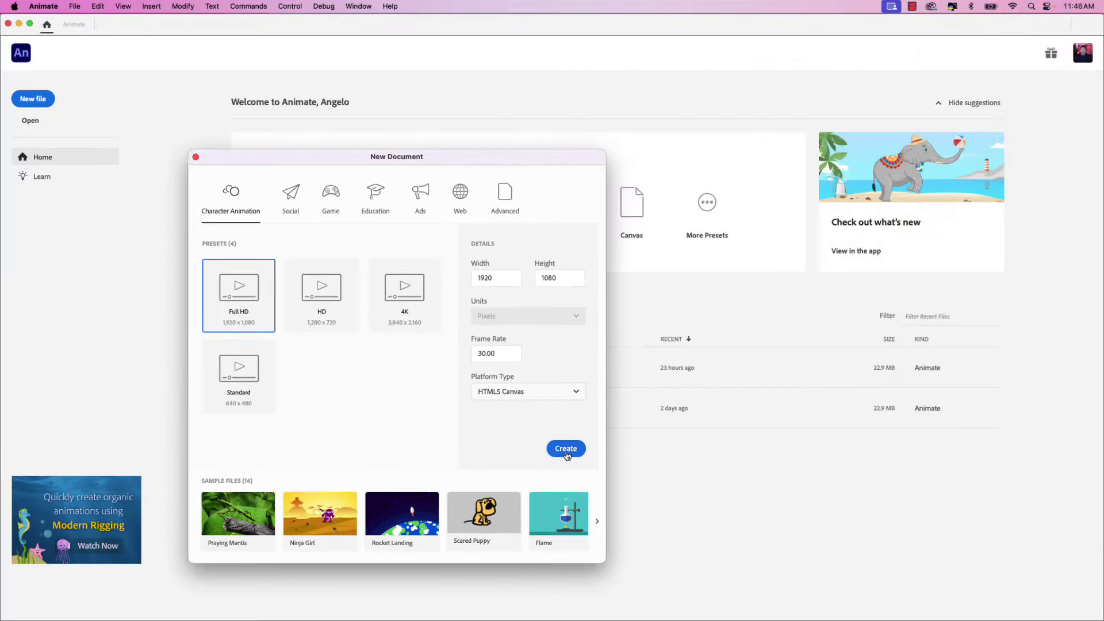
pyautogui.click(567, 449)
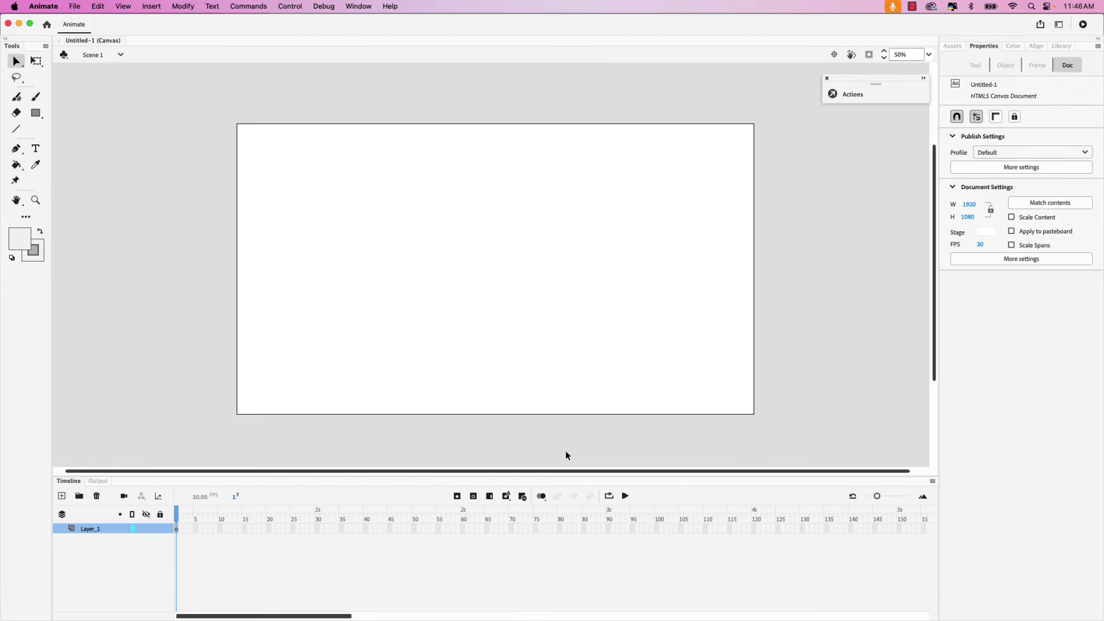
# Start an import to the stage and choose Infographics.ai from the Jan 11 Tutorial folder as the source.
pyautogui.press('super+minus')
pyautogui.click(74, 6)
pyautogui.moveTo(112, 170)
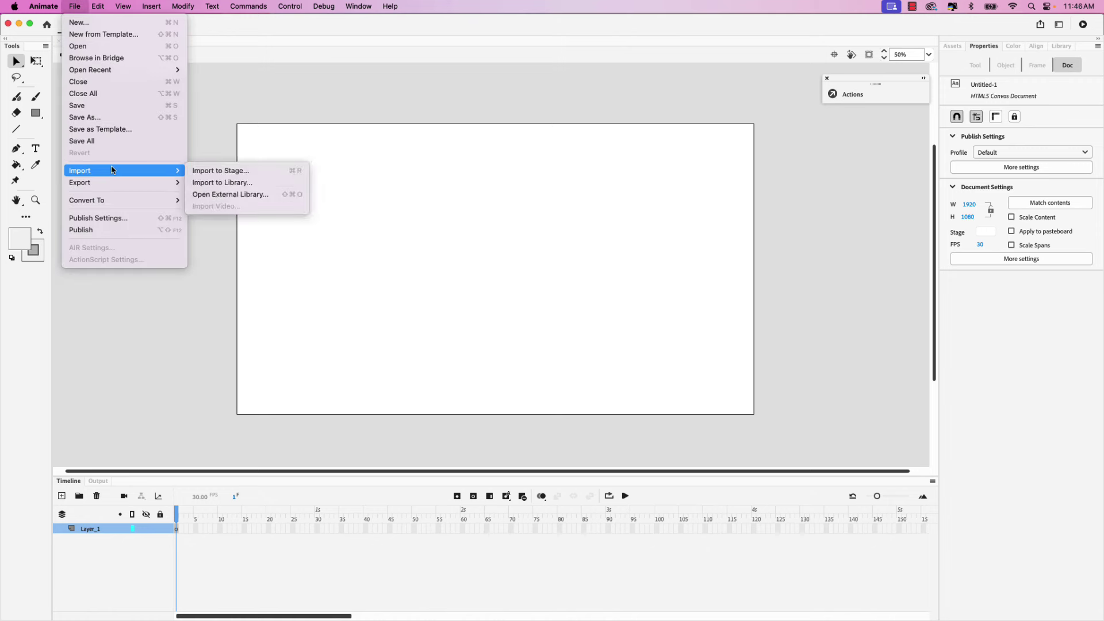
pyautogui.click(249, 173)
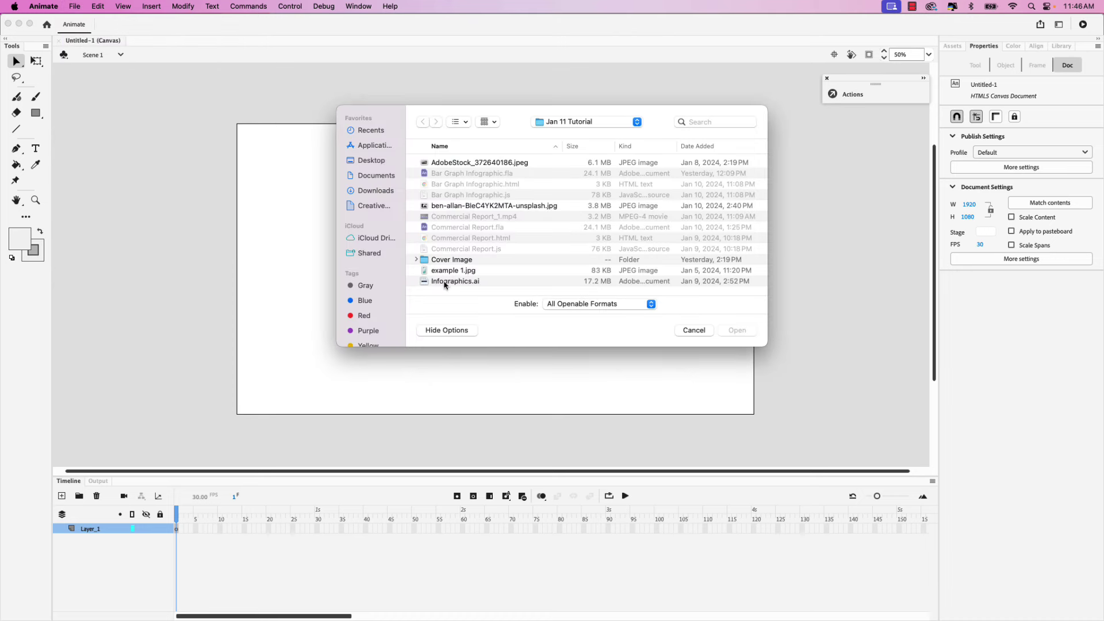
pyautogui.click(437, 281)
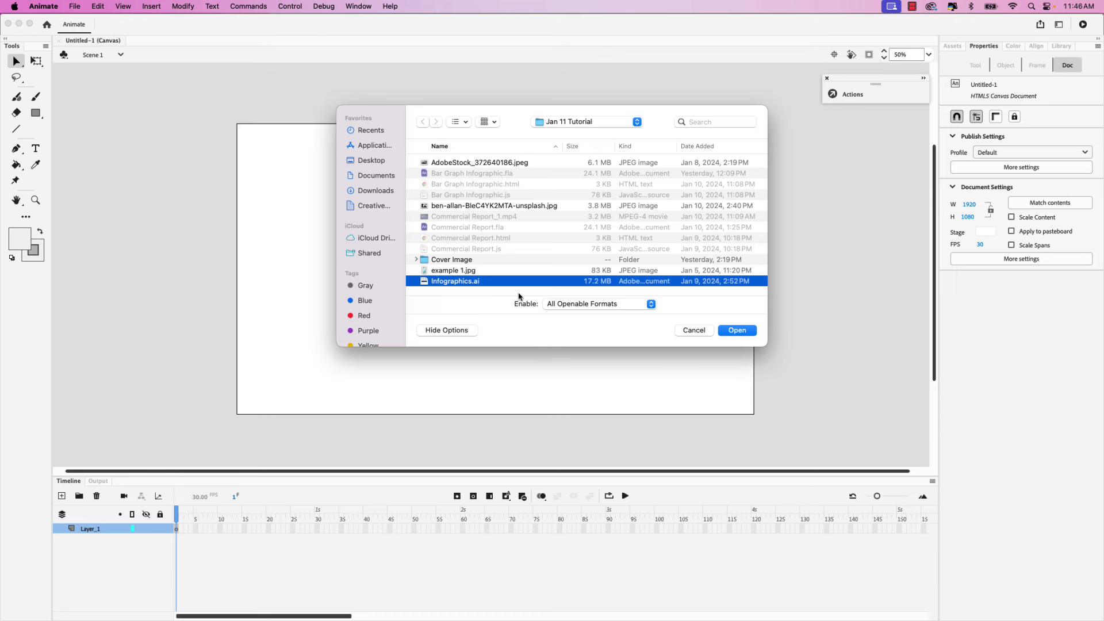
pyautogui.click(737, 331)
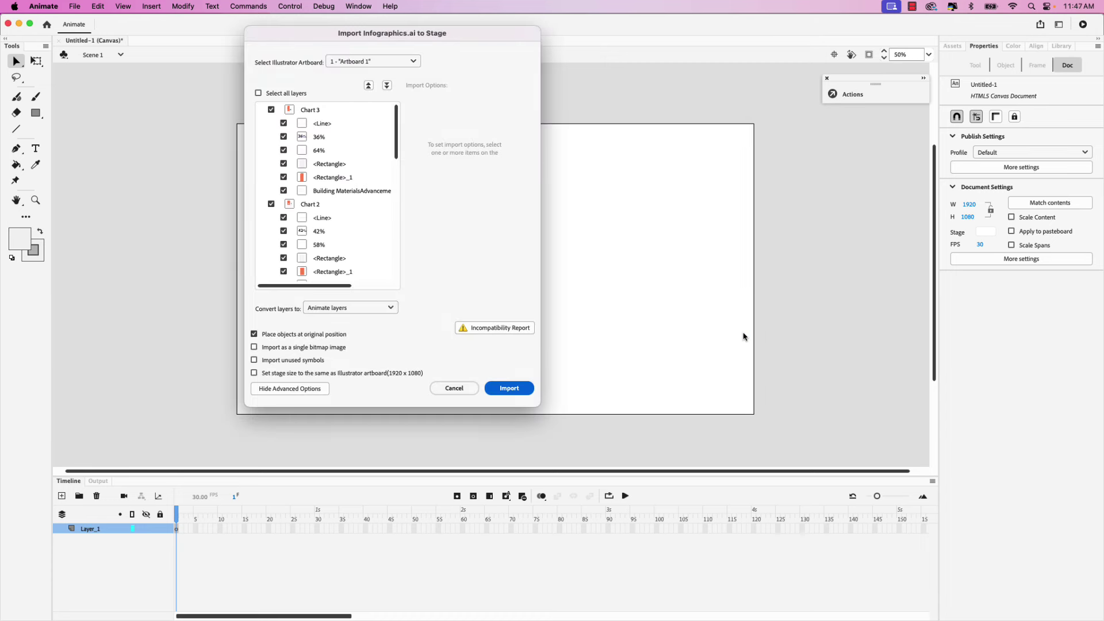
# Apply the recommended import settings from the Incompatibility Report and import the artwork as Animate layers at its original position.
pyautogui.moveTo(323, 32); pyautogui.dragTo(405, 97)
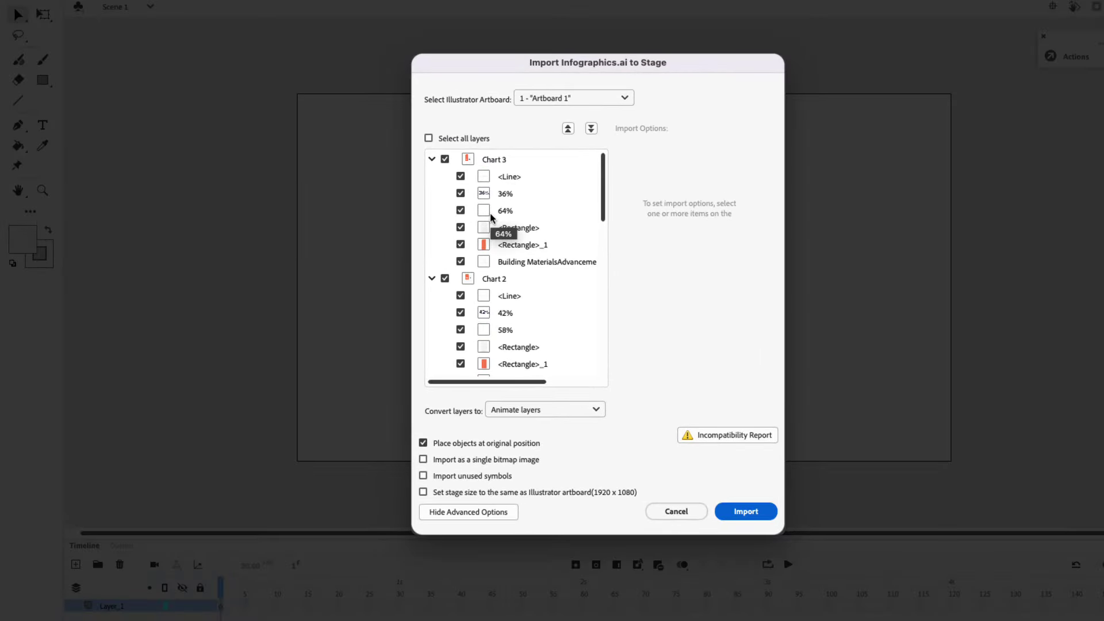
pyautogui.click(567, 129)
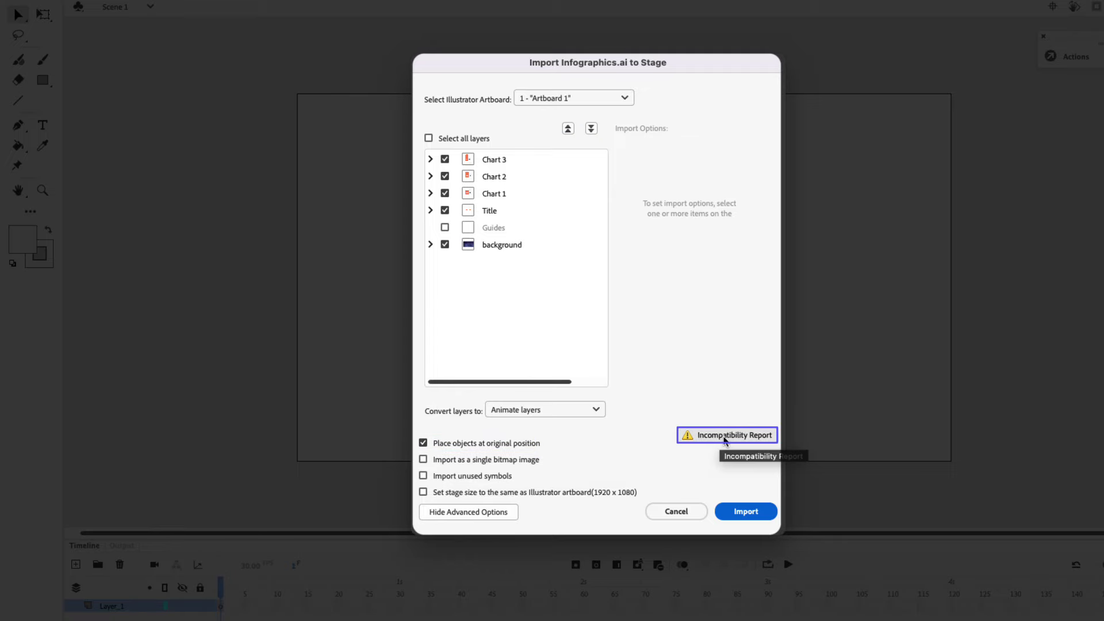
pyautogui.click(725, 439)
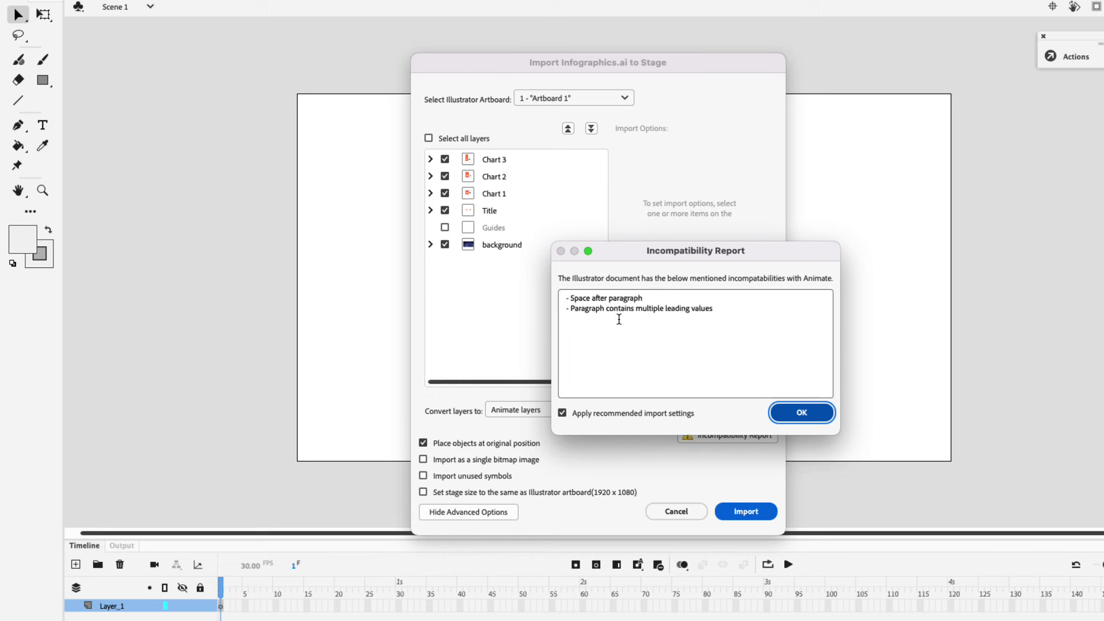
pyautogui.click(783, 414)
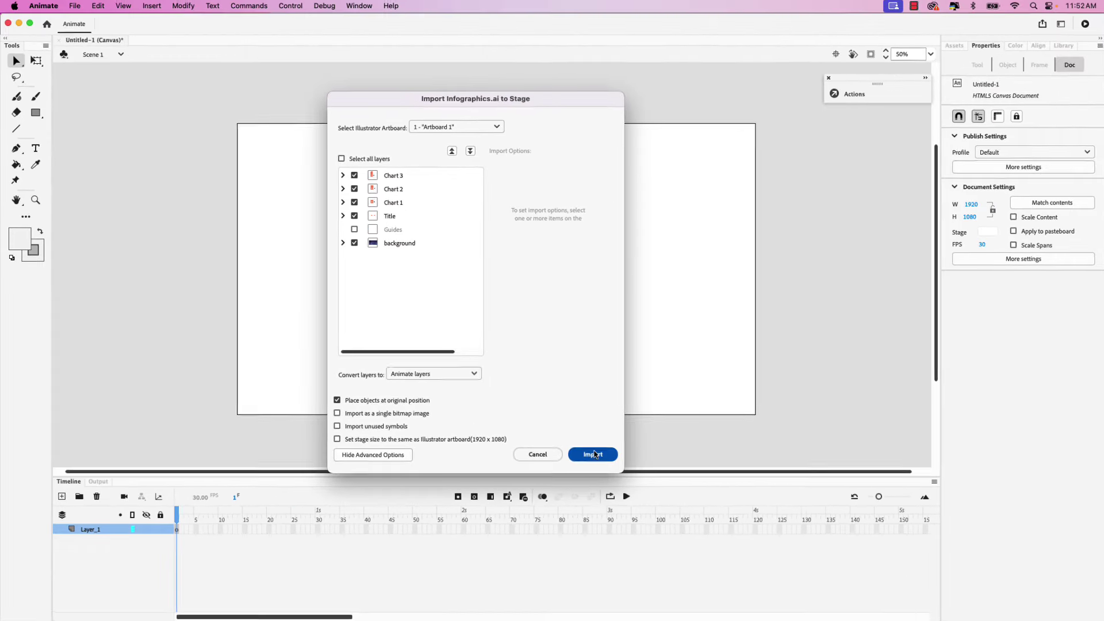
pyautogui.click(749, 514)
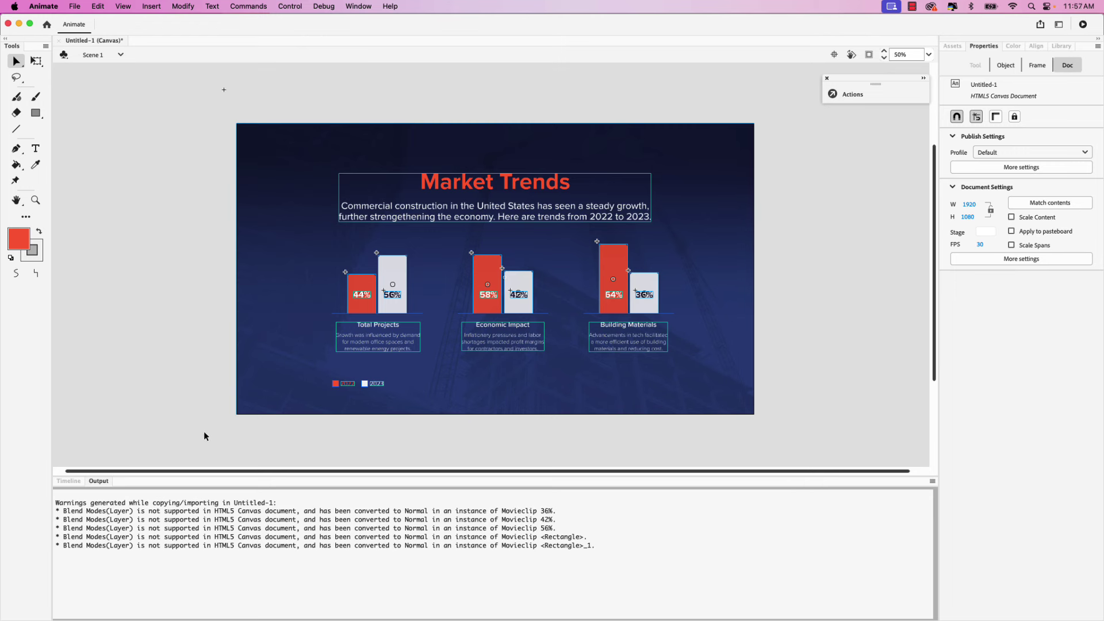
# Extend the Chart_3, Chart_2, Chart_1, Title and background layers to frame 300 in the timeline.
pyautogui.click(76, 485)
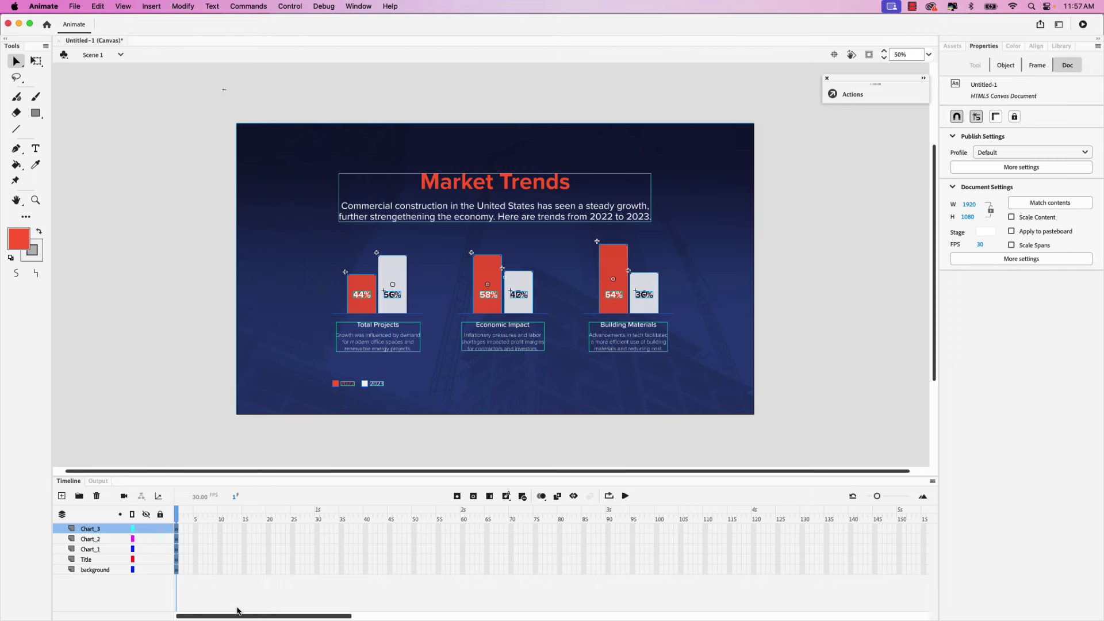
pyautogui.moveTo(241, 617); pyautogui.dragTo(540, 569)
pyautogui.click(578, 528)
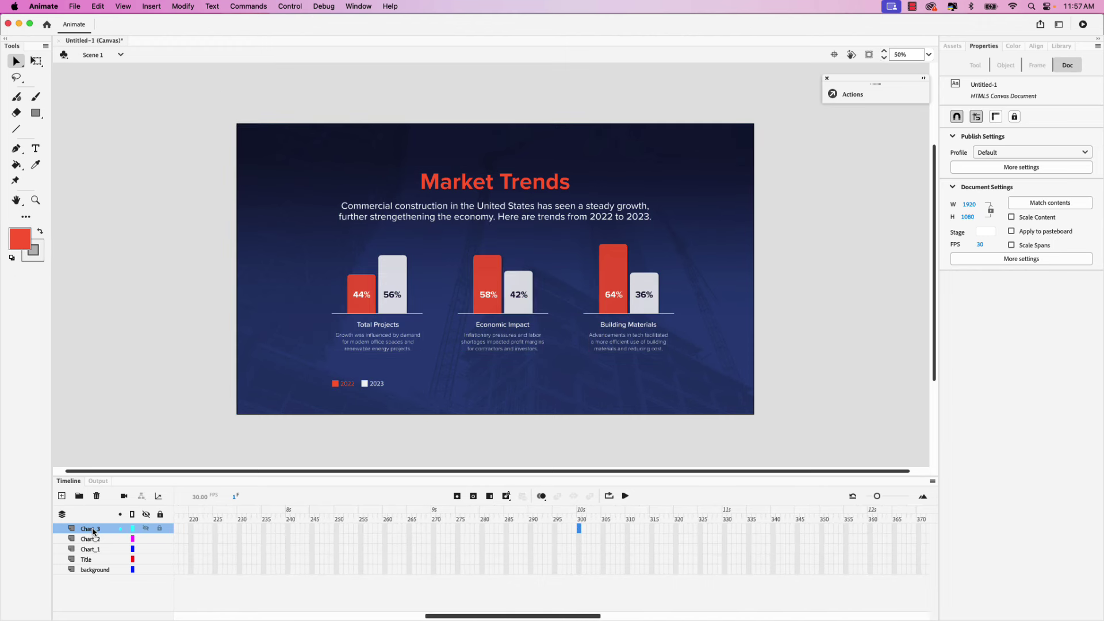
pyautogui.keyDown('shift'); pyautogui.click(578, 570); pyautogui.keyUp('shift')
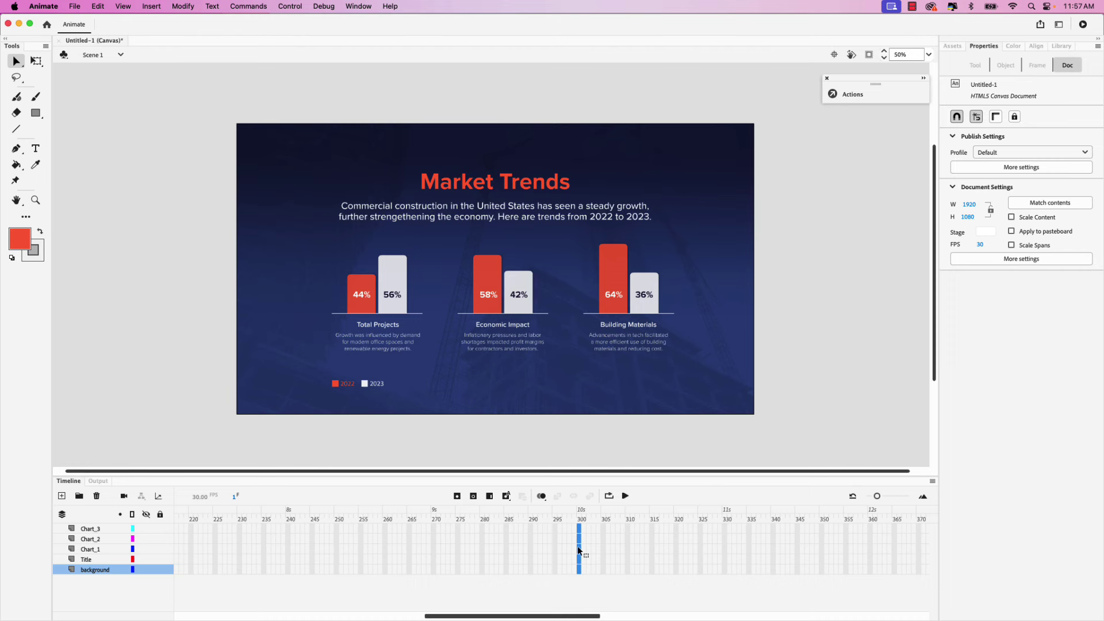
pyautogui.press('F5')
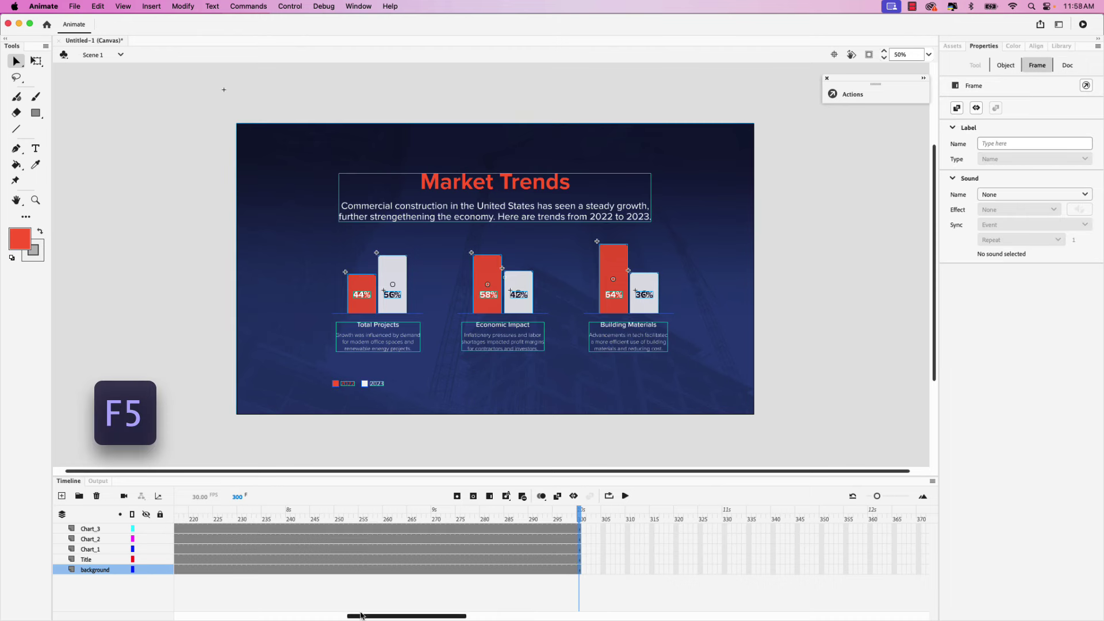
pyautogui.moveTo(362, 616); pyautogui.dragTo(133, 615)
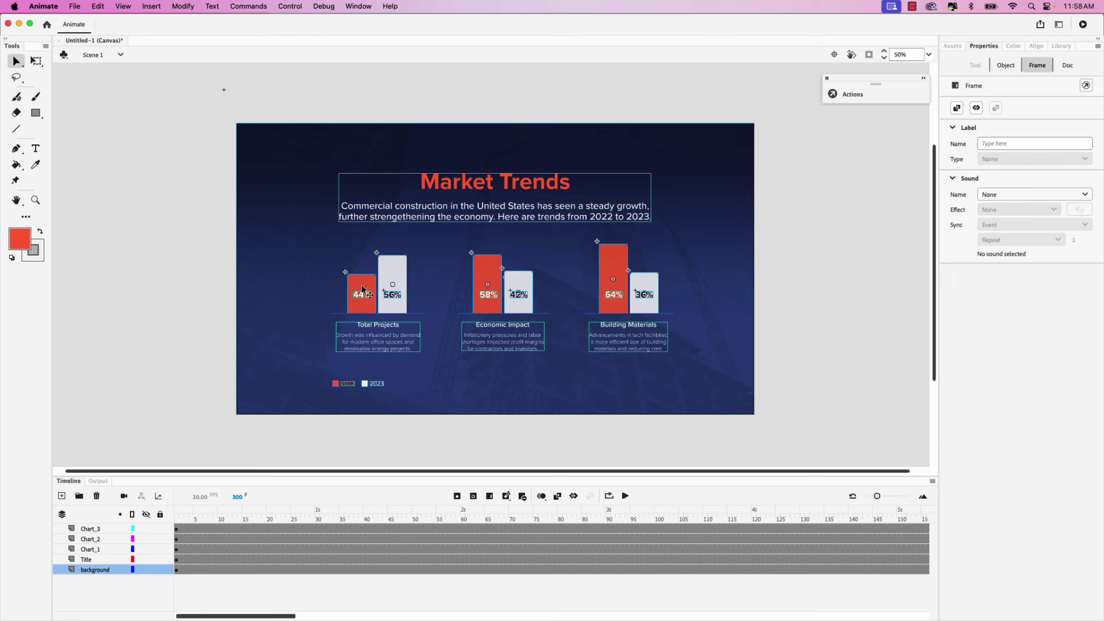
# Open the red 44% bar of Total Projects for editing in place and create a shape tween on its shape.
pyautogui.press('super+shift+a')
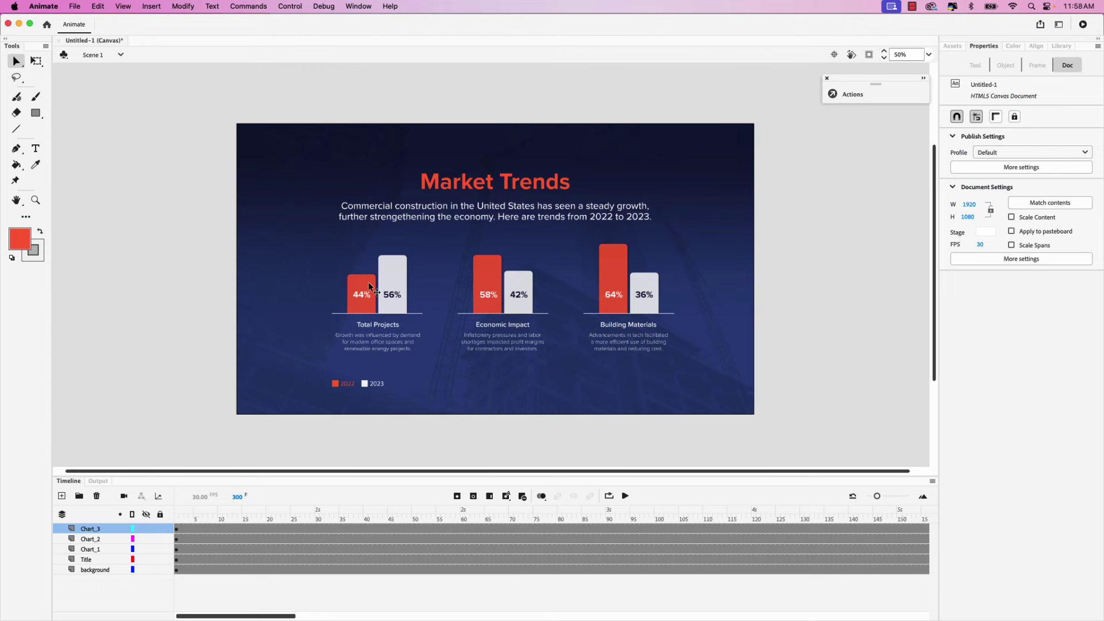
pyautogui.doubleClick(369, 286)
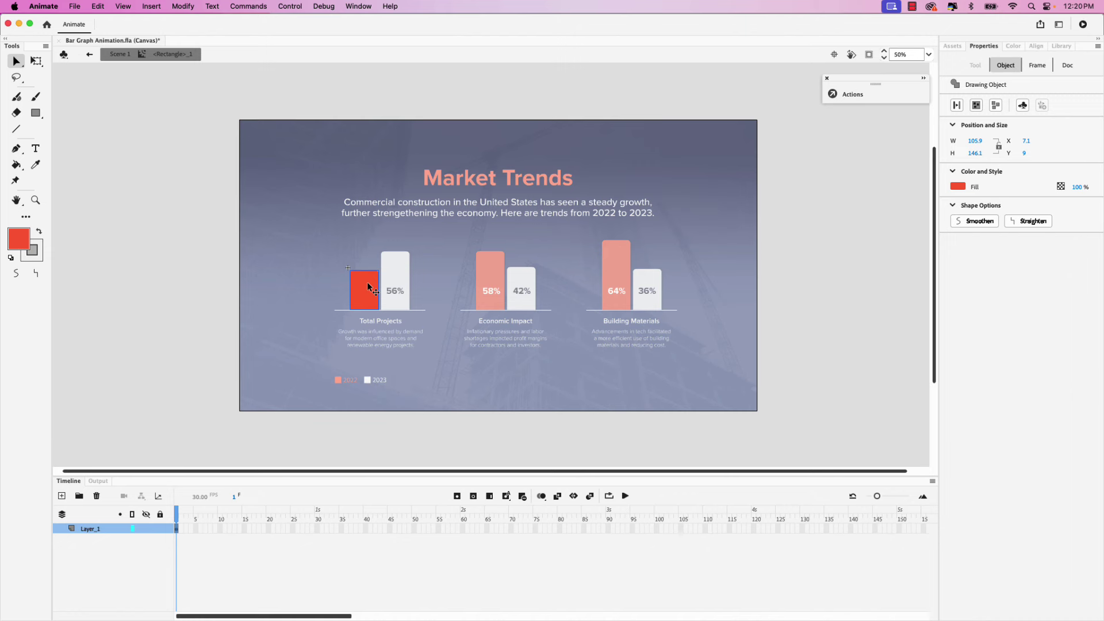
pyautogui.rightClick(369, 285)
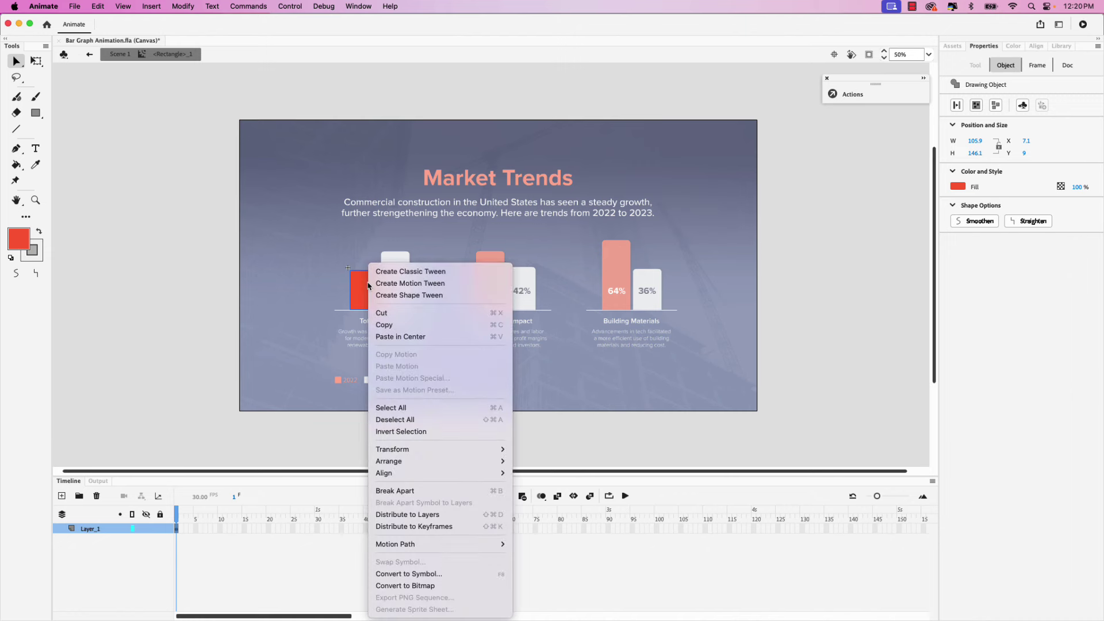
pyautogui.click(463, 296)
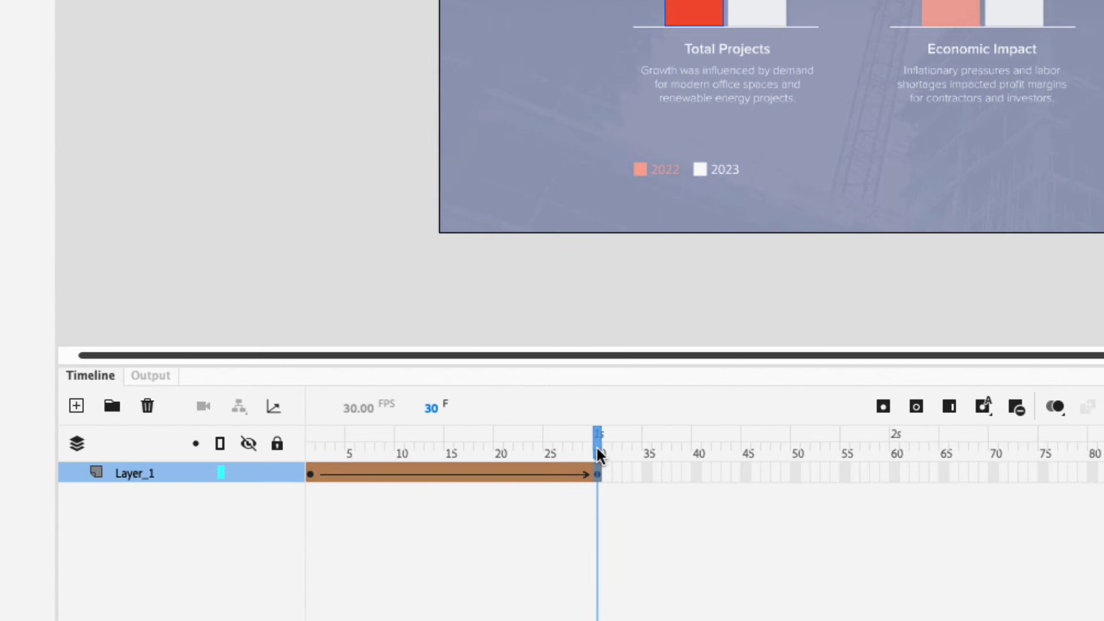
# Return to the first frame and use Free Transform to move the red bar's transformation point to its bottom edge.
pyautogui.moveTo(599, 454); pyautogui.dragTo(303, 447)
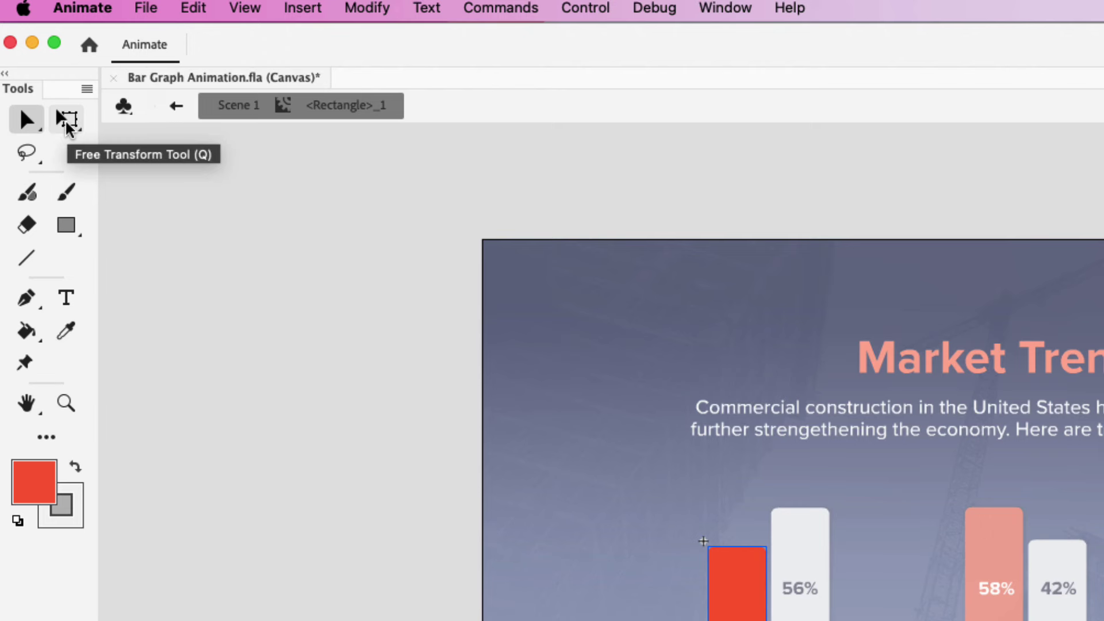
pyautogui.click(66, 120)
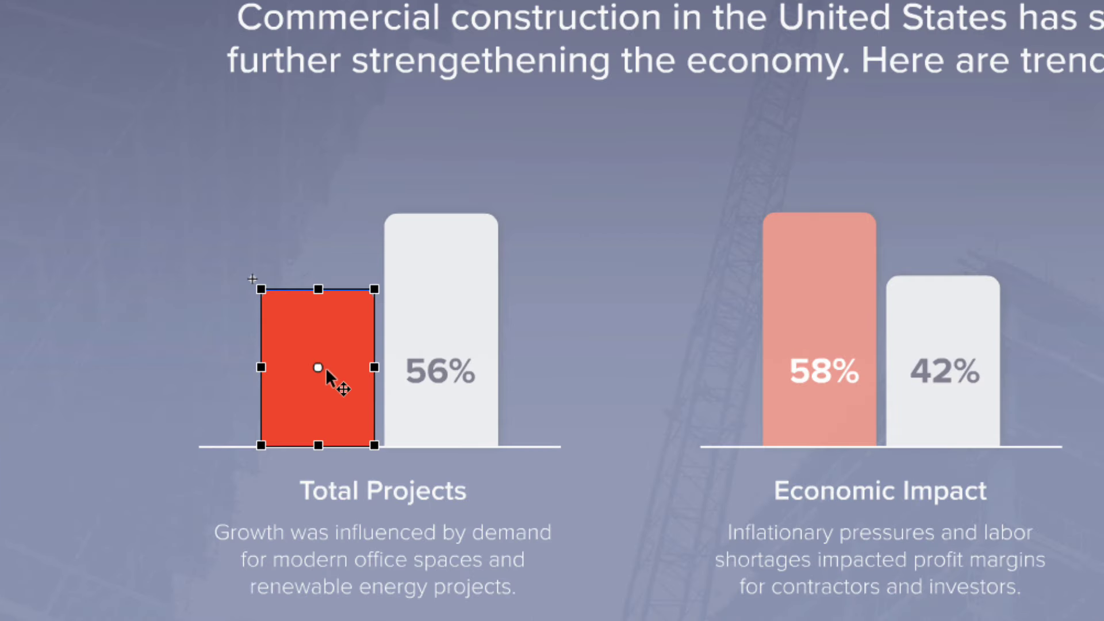
pyautogui.moveTo(317, 368); pyautogui.dragTo(318, 393)
pyautogui.moveTo(316, 438); pyautogui.dragTo(315, 443)
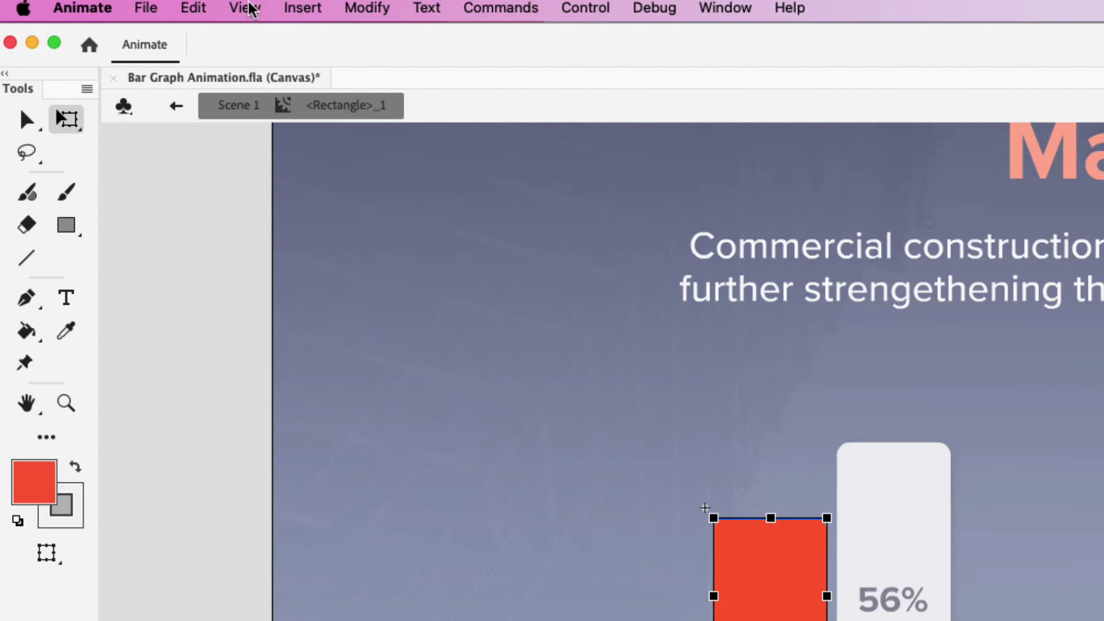
# Show the rulers and place a horizontal guide at about 700 px, just above the base line of the Total Projects chart.
pyautogui.click(249, 7)
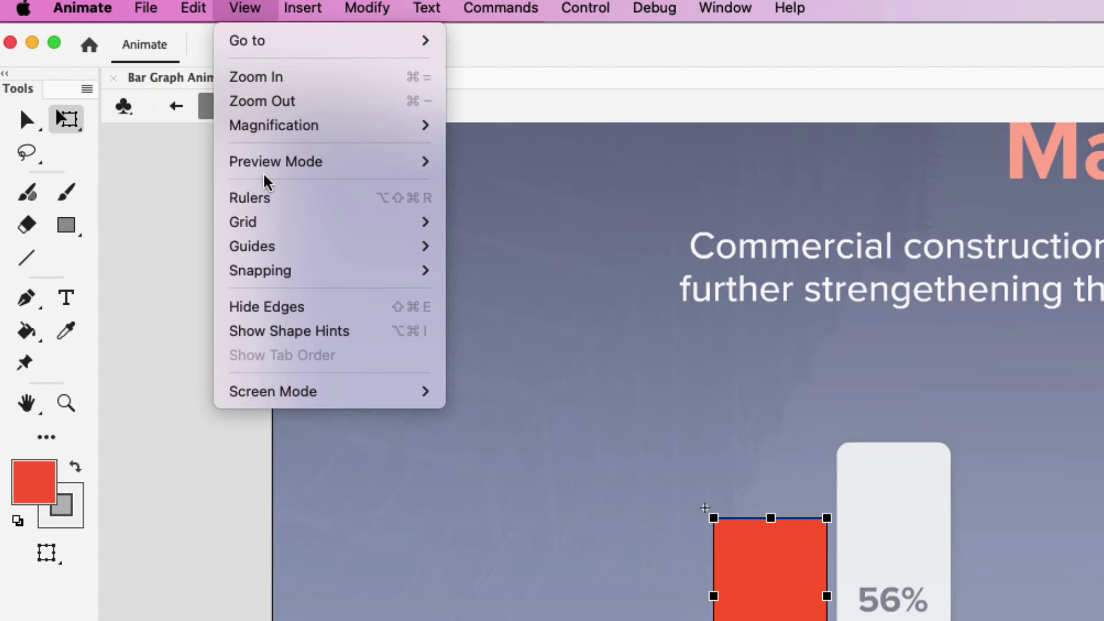
pyautogui.click(343, 205)
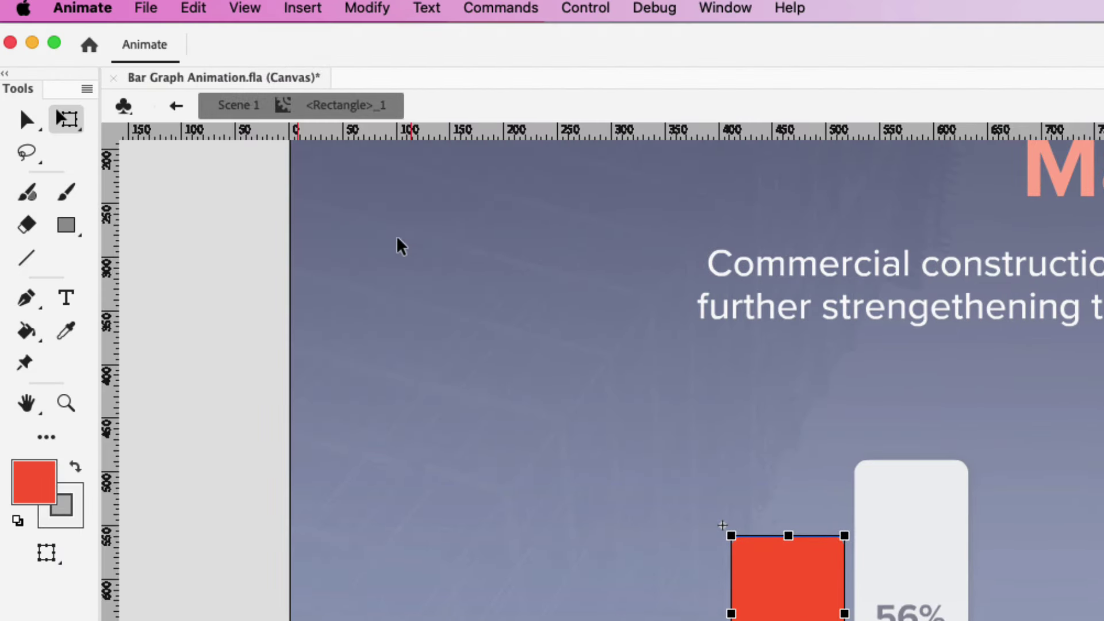
pyautogui.scroll(3, 776, 619)
pyautogui.scroll(1, 777, 619)
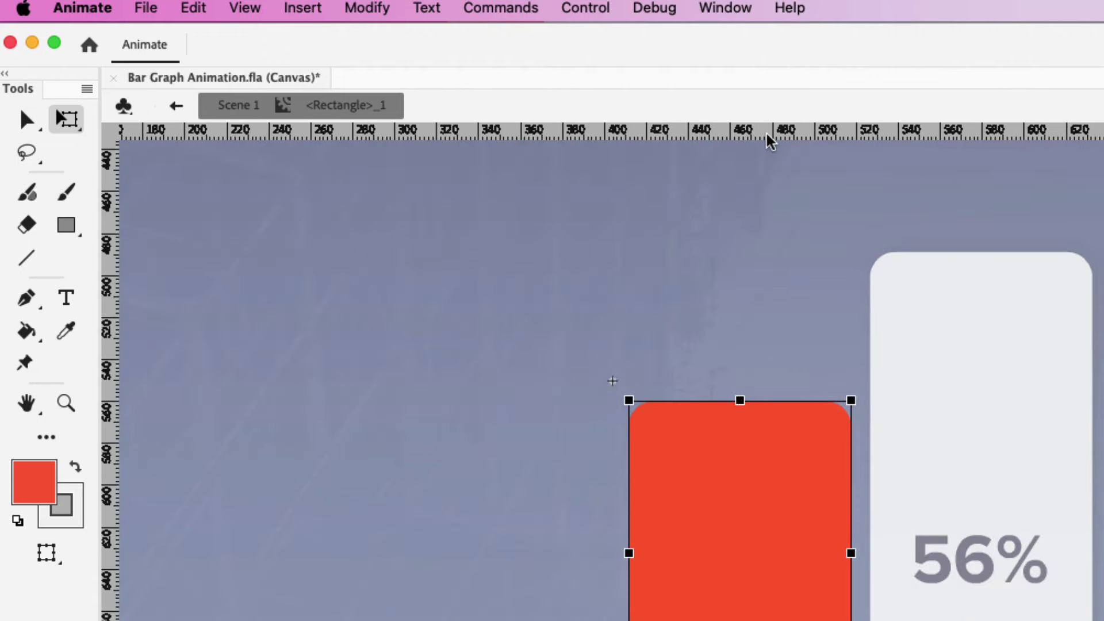
pyautogui.moveTo(770, 140); pyautogui.dragTo(788, 617)
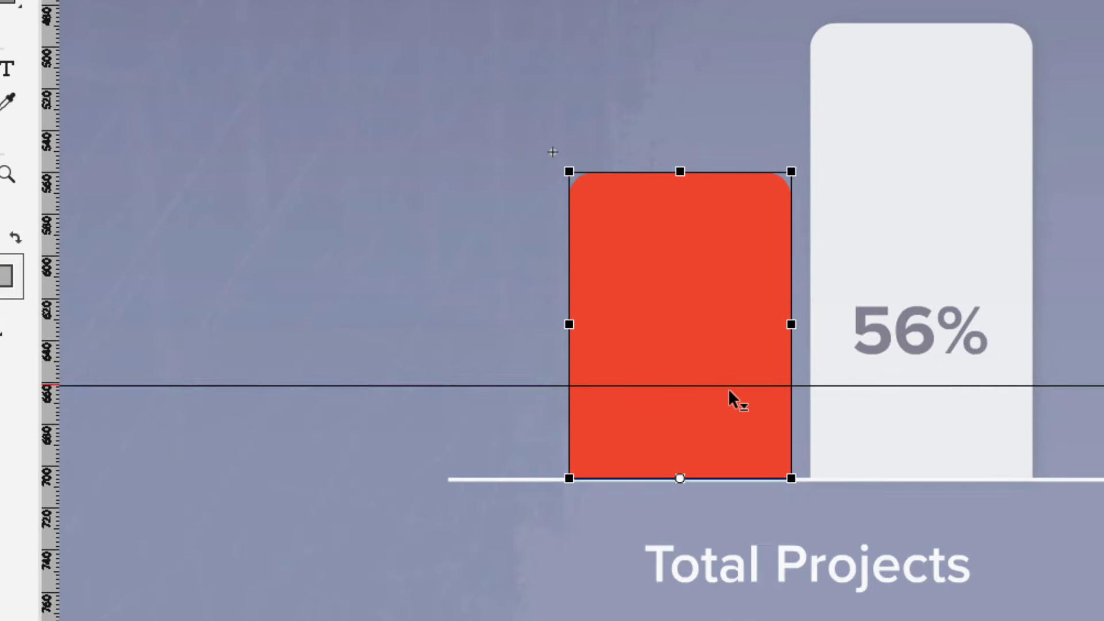
pyautogui.moveTo(728, 388); pyautogui.dragTo(724, 466)
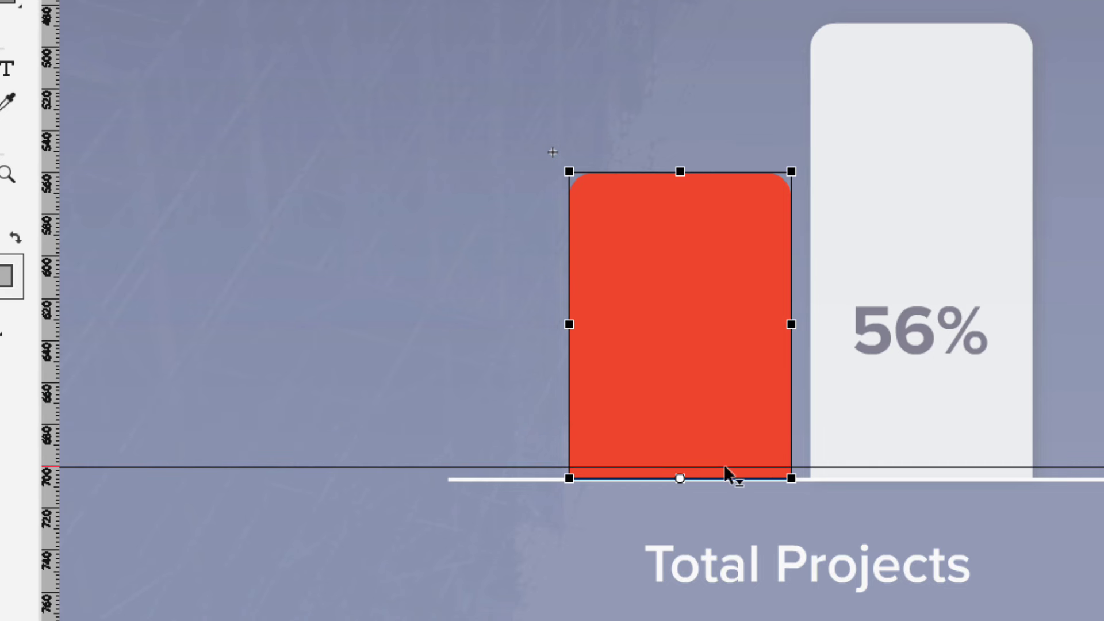
pyautogui.moveTo(724, 467); pyautogui.dragTo(725, 467)
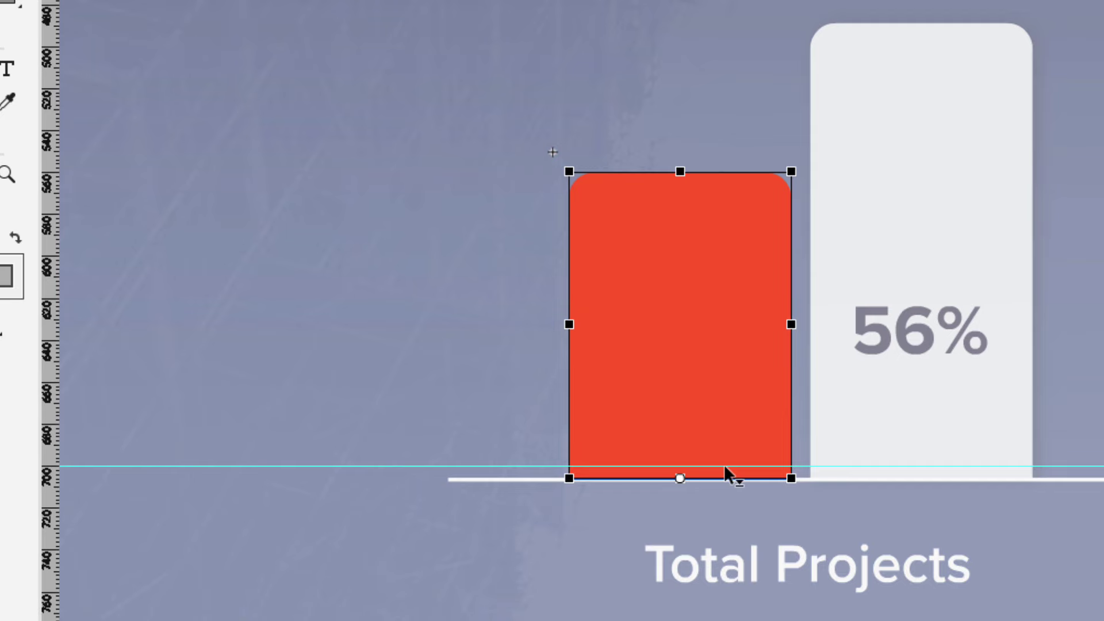
# Squash the red bar in the first frame down to the guide, at a height of about 6 px.
pyautogui.scroll(2, 723, 461)
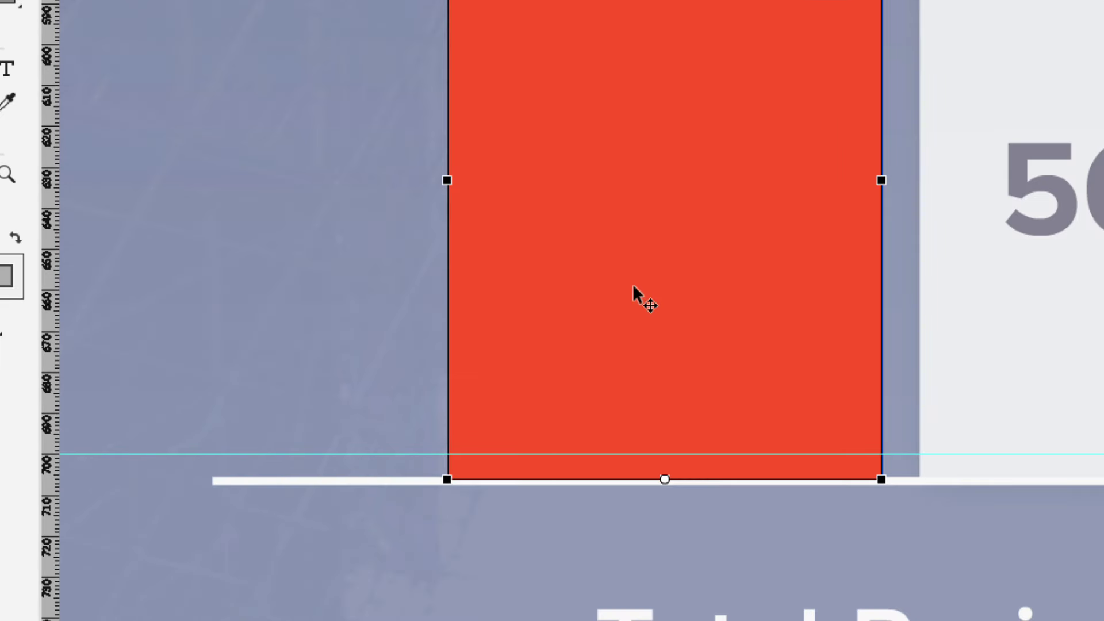
pyautogui.moveTo(739, 231); pyautogui.dragTo(757, 328)
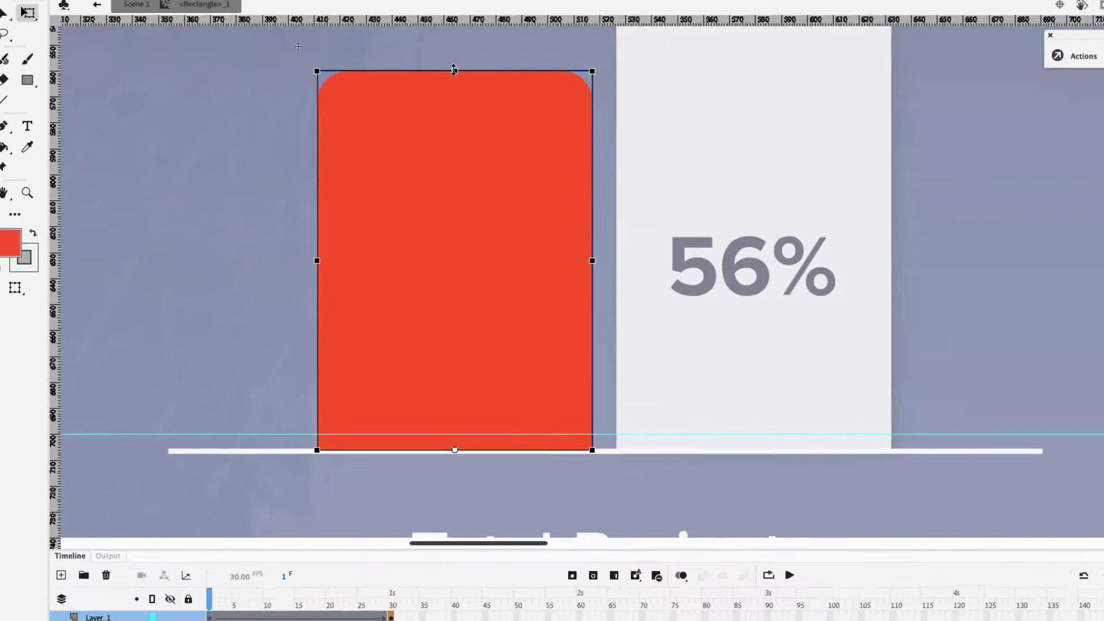
pyautogui.moveTo(680, 3); pyautogui.dragTo(695, 463)
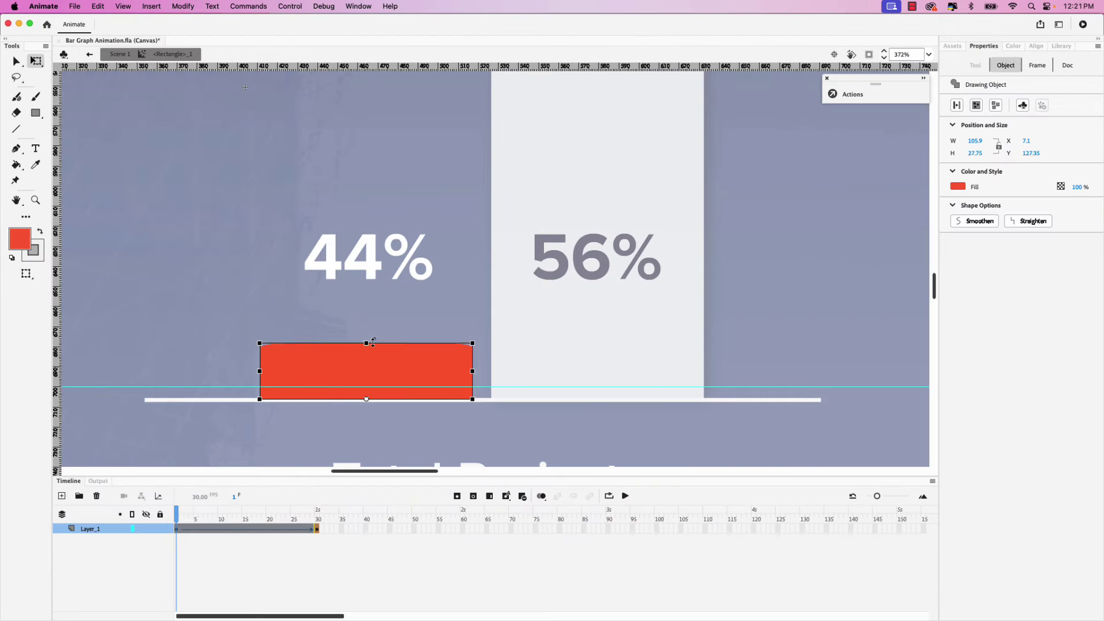
pyautogui.moveTo(373, 342); pyautogui.dragTo(372, 387)
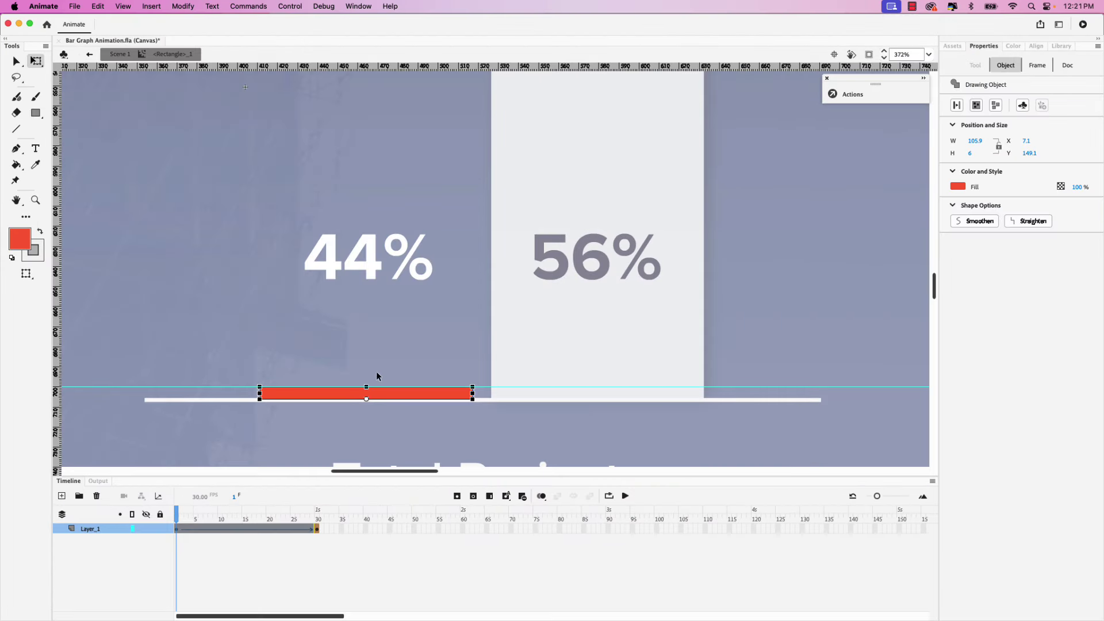
# Scrub through the red bar's shape tween and set its ease effect to Ease In Out, Quint.
pyautogui.moveTo(176, 516); pyautogui.dragTo(245, 521)
pyautogui.click(249, 528)
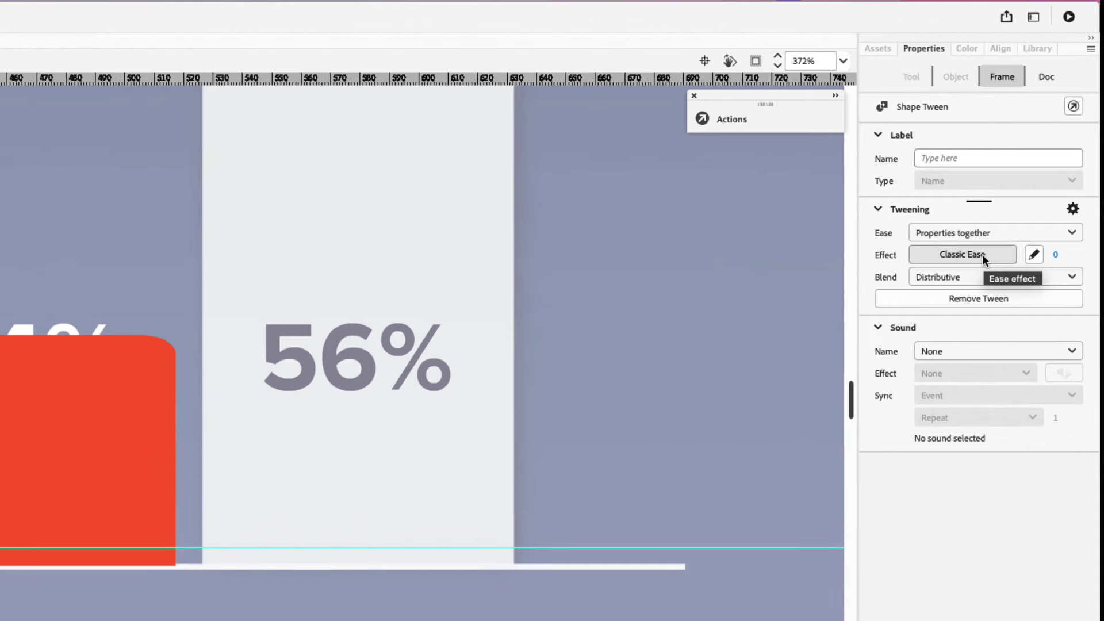
pyautogui.click(982, 254)
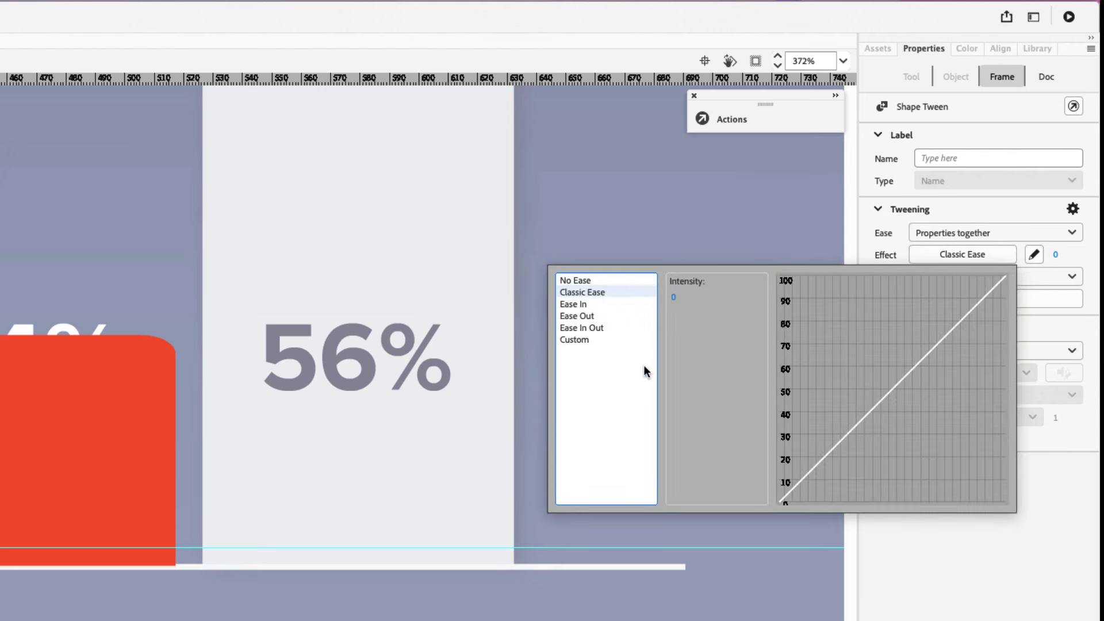
pyautogui.click(590, 327)
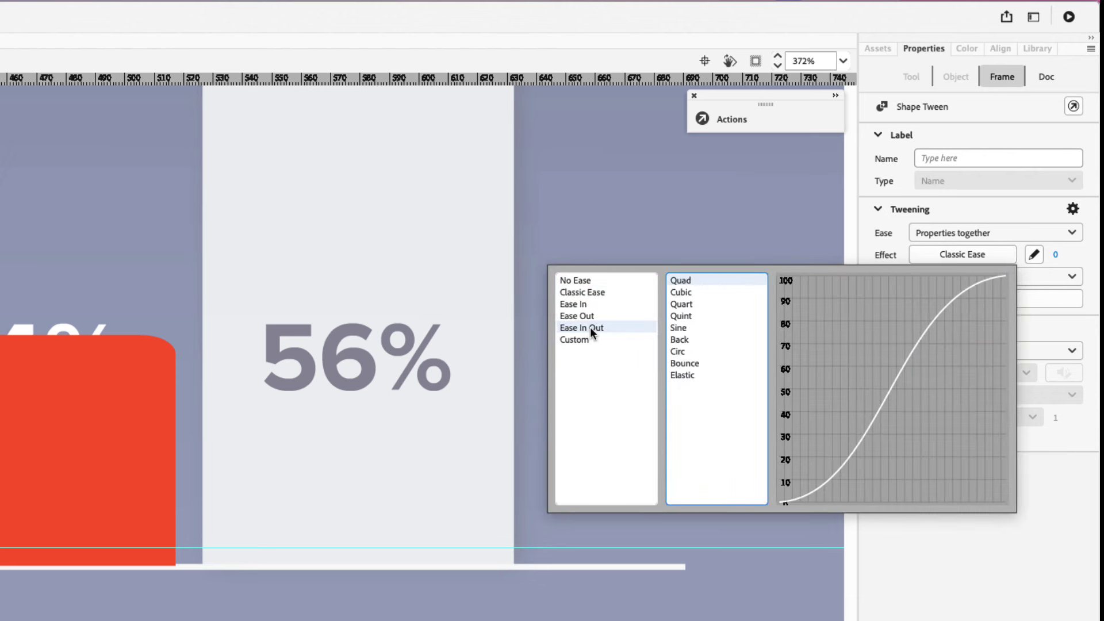
pyautogui.click(697, 315)
pyautogui.click(693, 303)
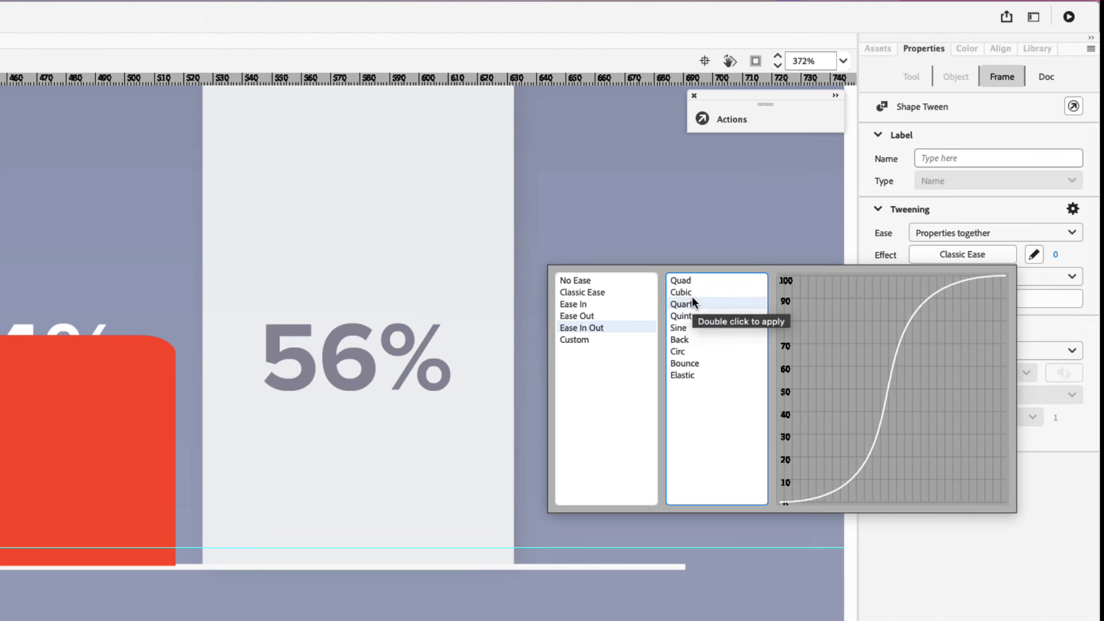
pyautogui.click(692, 292)
pyautogui.click(689, 315)
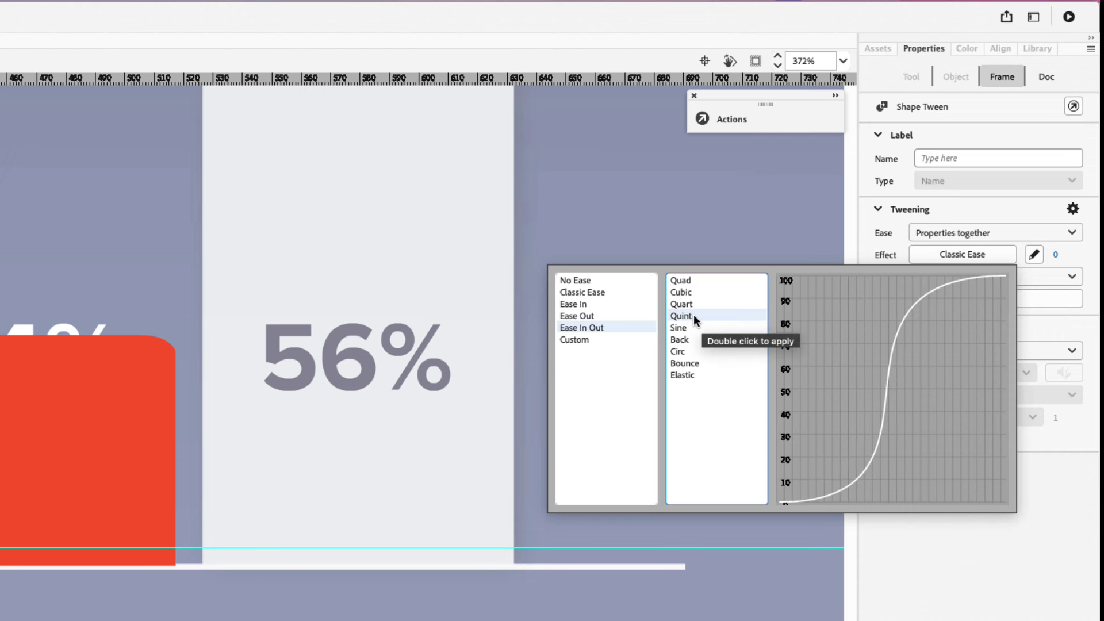
pyautogui.doubleClick(694, 315)
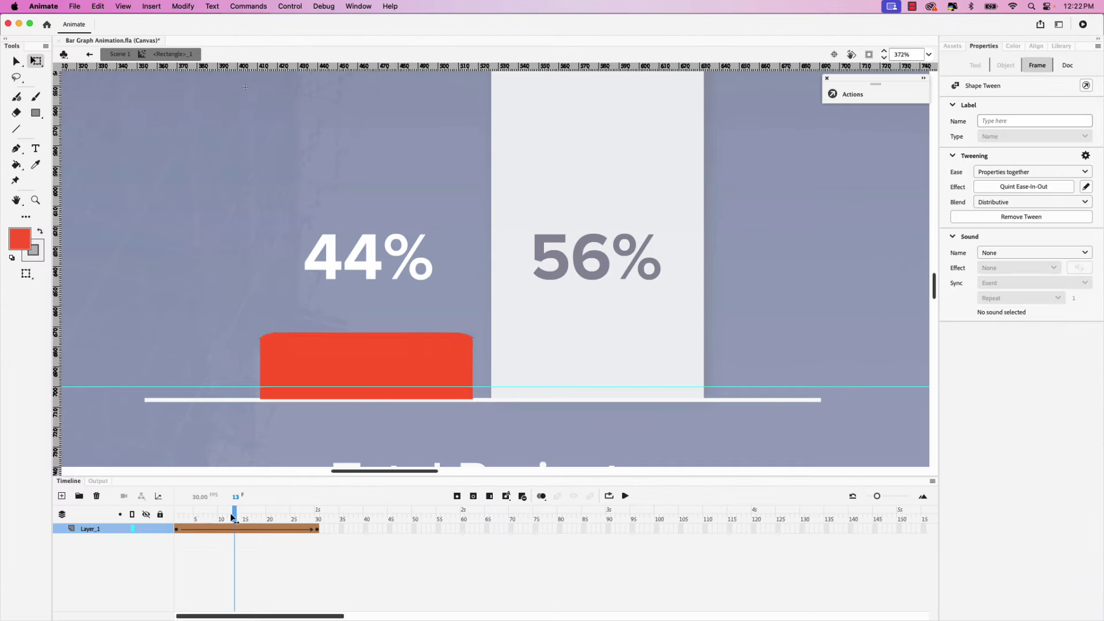
# Scrub back to the first frame and play the red bar's animation to check the easing.
pyautogui.moveTo(230, 513); pyautogui.dragTo(167, 515)
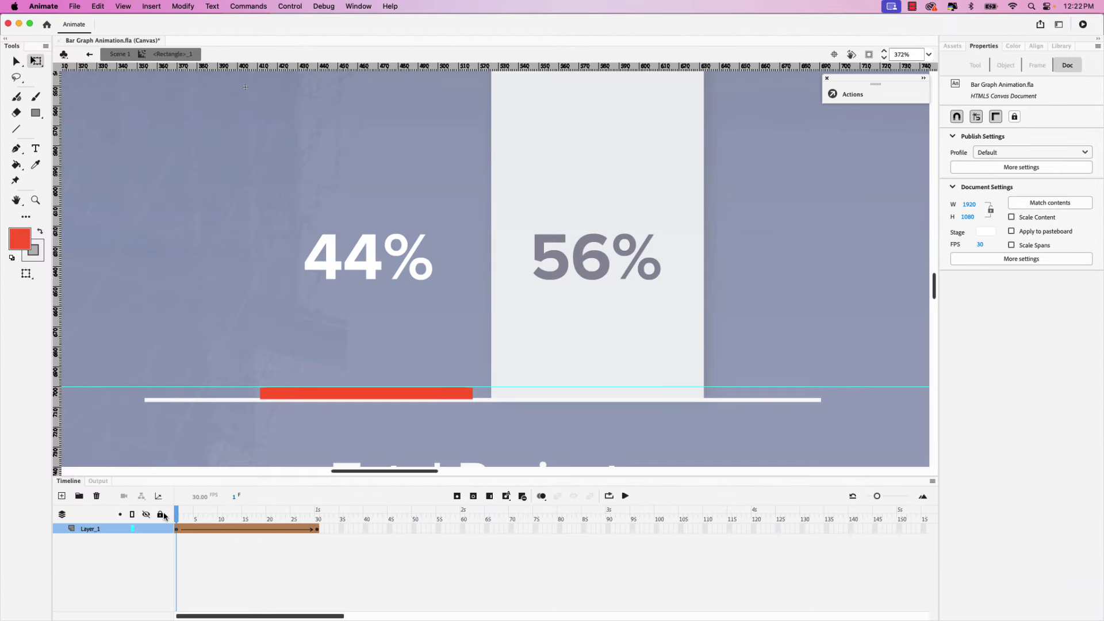
pyautogui.press('Return')
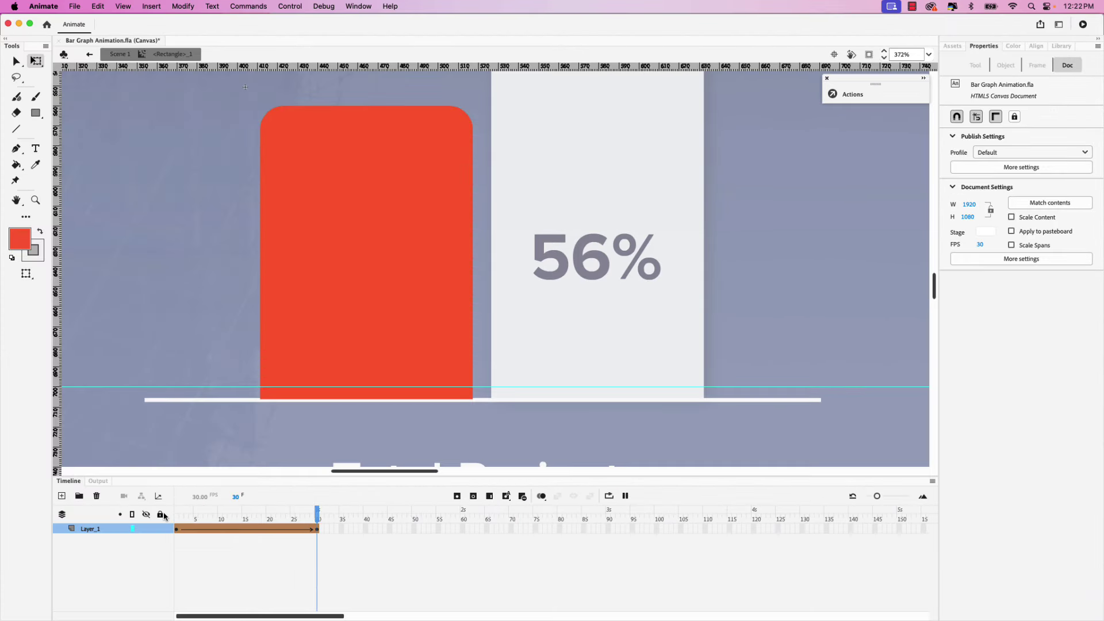
pyautogui.press('Return')
pyautogui.press('Return')
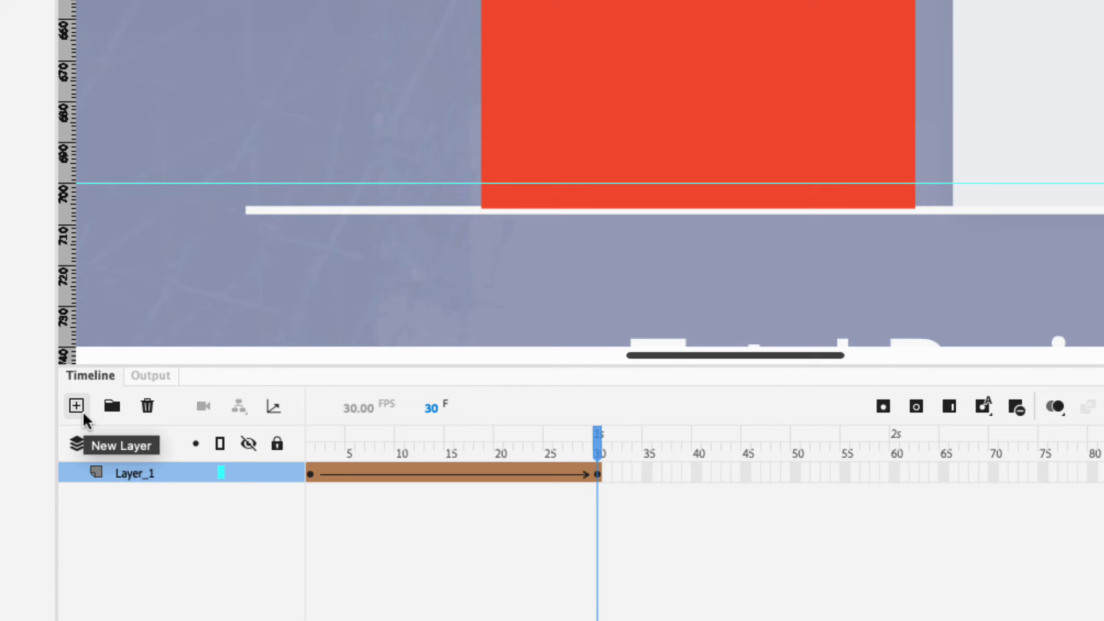
# Add a layer named Actions above the bar's tween layer and insert a keyframe on it at frame 30.
pyautogui.click(81, 411)
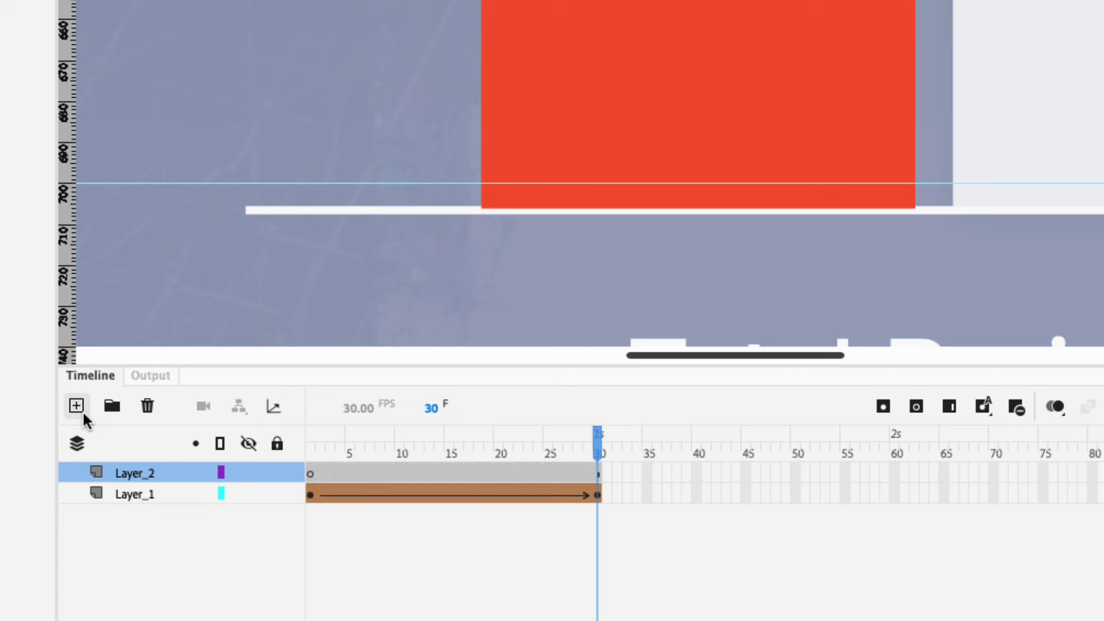
pyautogui.doubleClick(140, 478)
pyautogui.write('A')
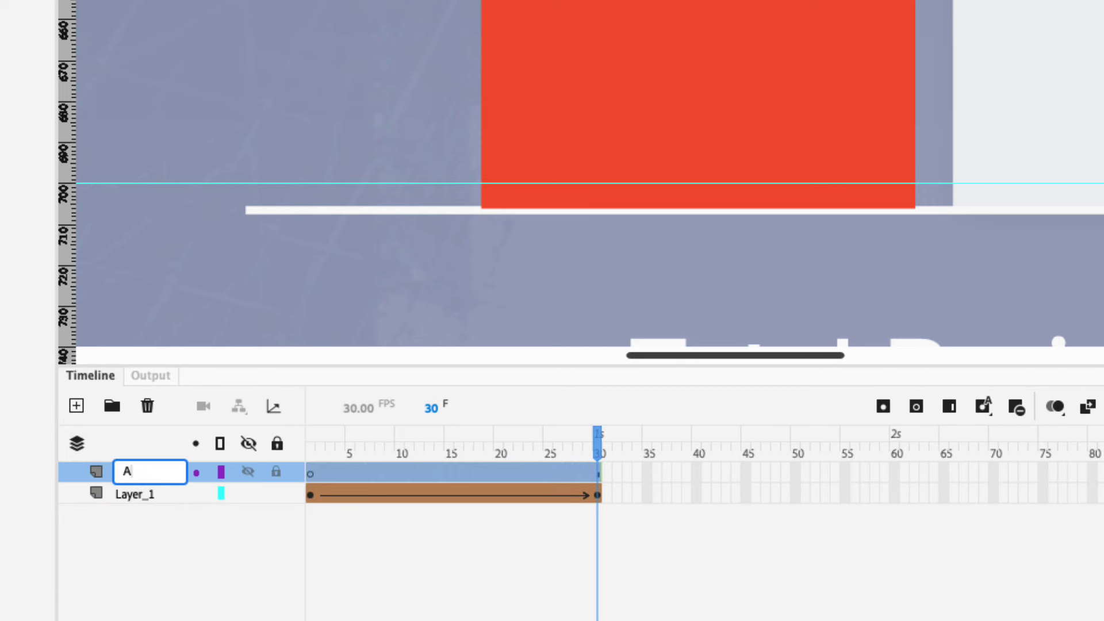
pyautogui.write('ctions')
pyautogui.press('Return')
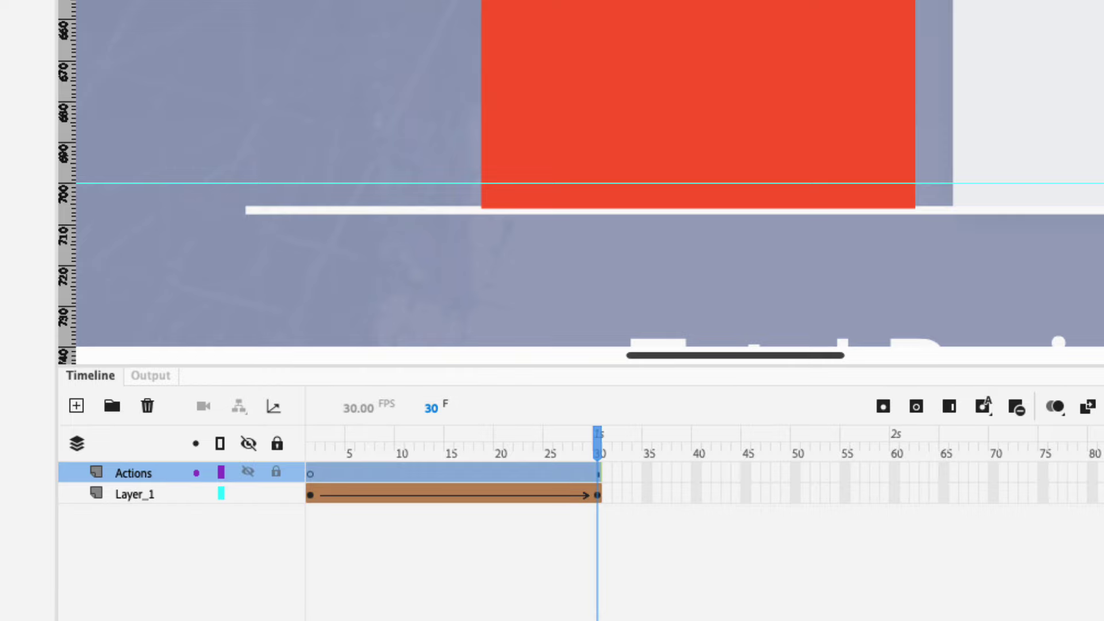
pyautogui.click(596, 476)
pyautogui.click(597, 475)
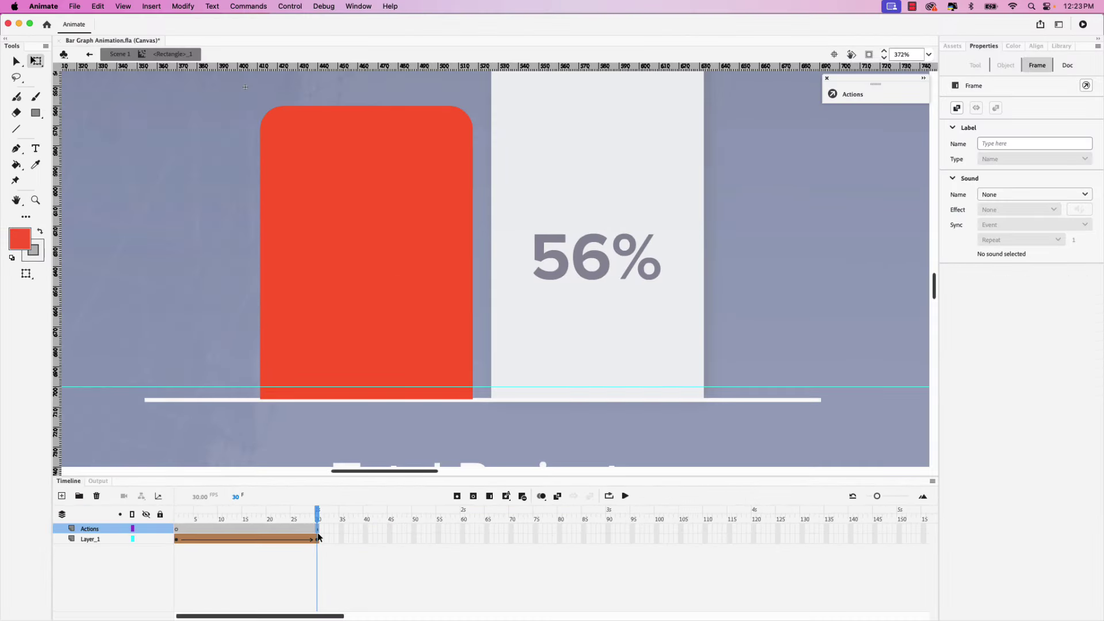
pyautogui.press('F6')
# Use the Actions wizard to add a Stop action on this timeline, triggered with this frame, and return to Scene 1.
pyautogui.click(858, 95)
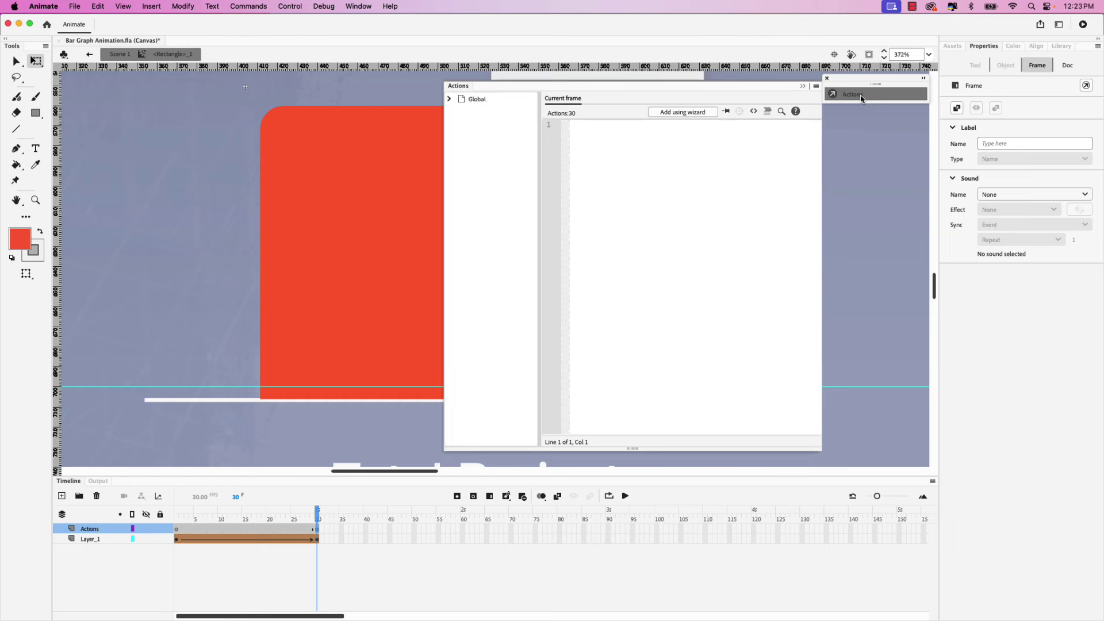
pyautogui.click(359, 6)
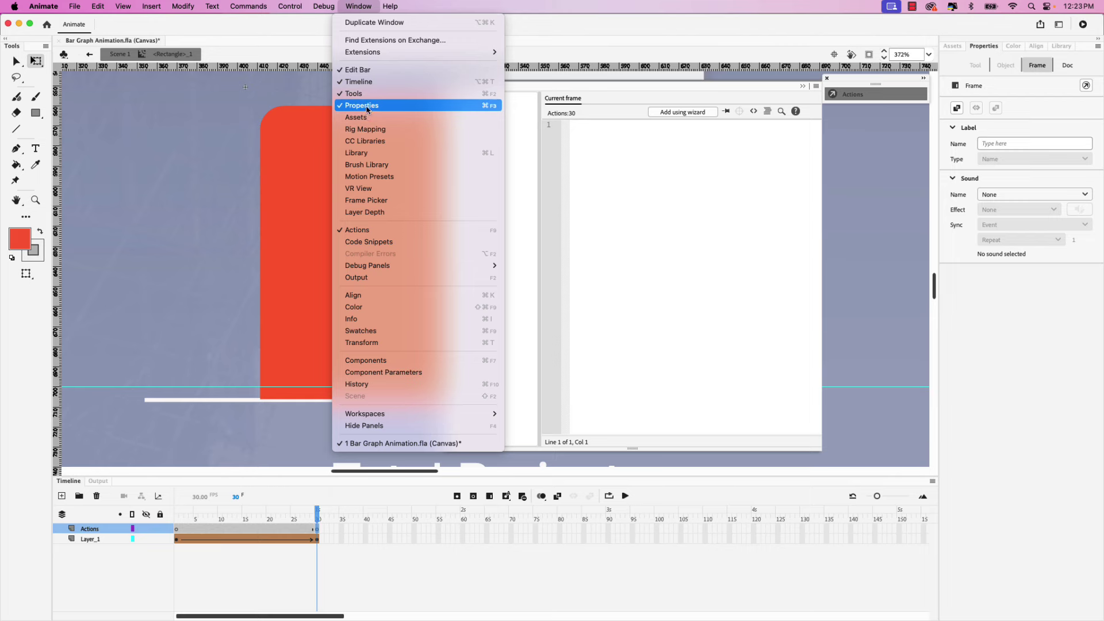
pyautogui.click(375, 230)
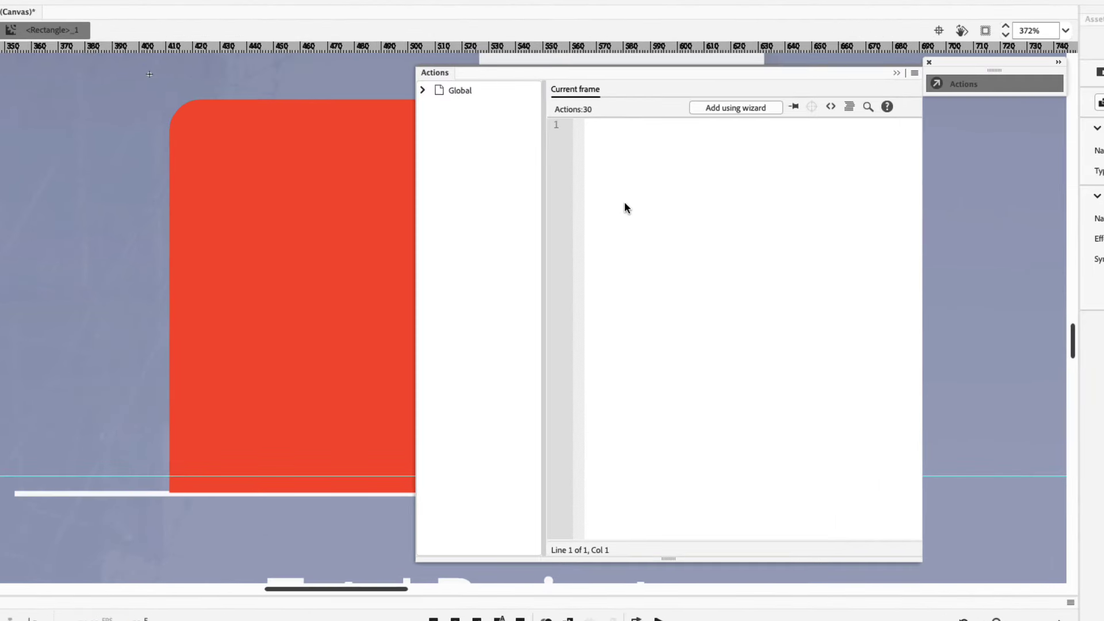
pyautogui.click(753, 109)
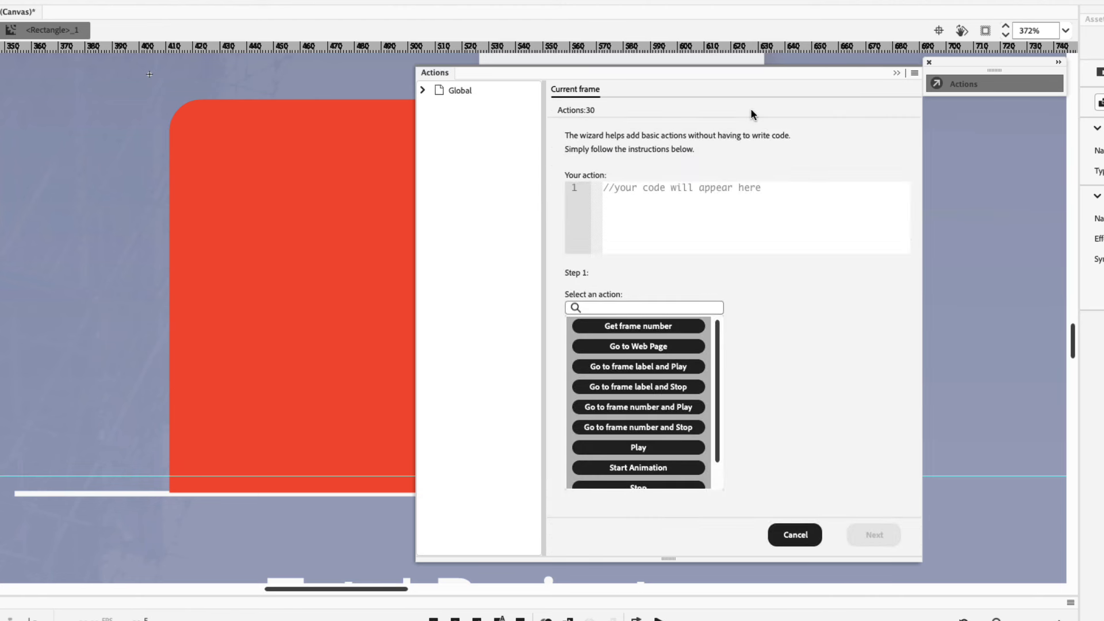
pyautogui.scroll(-1, 652, 470)
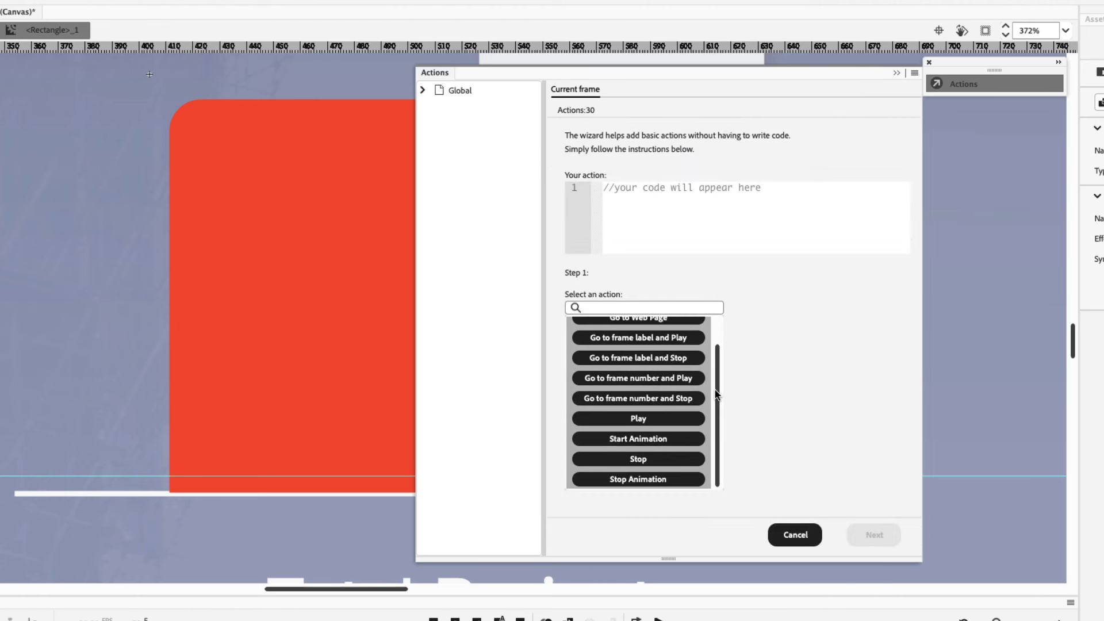
pyautogui.click(650, 461)
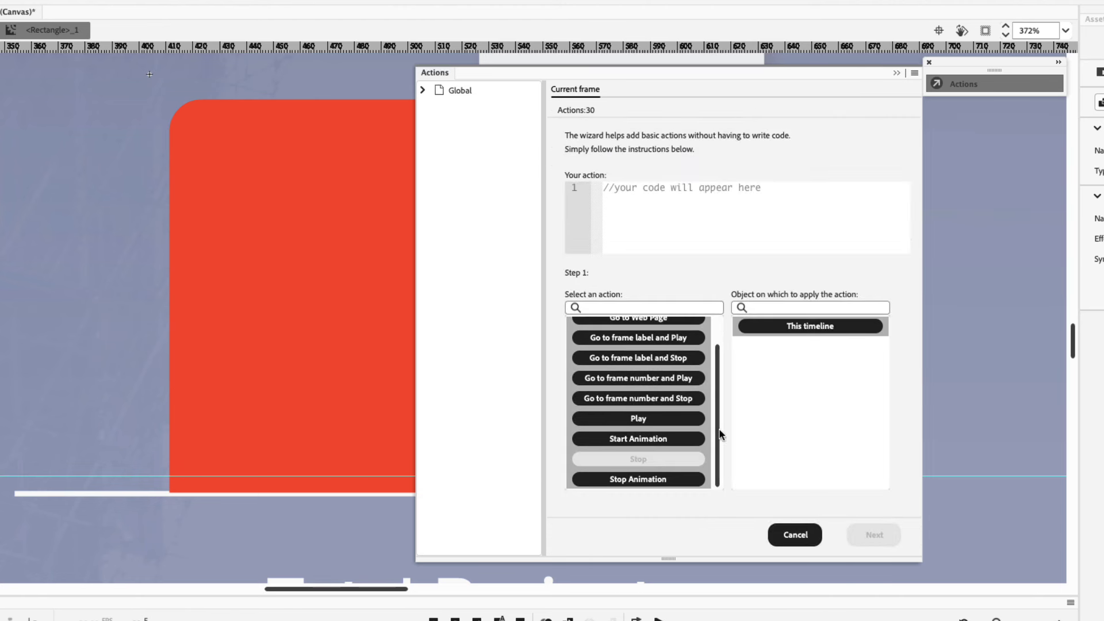
pyautogui.click(827, 328)
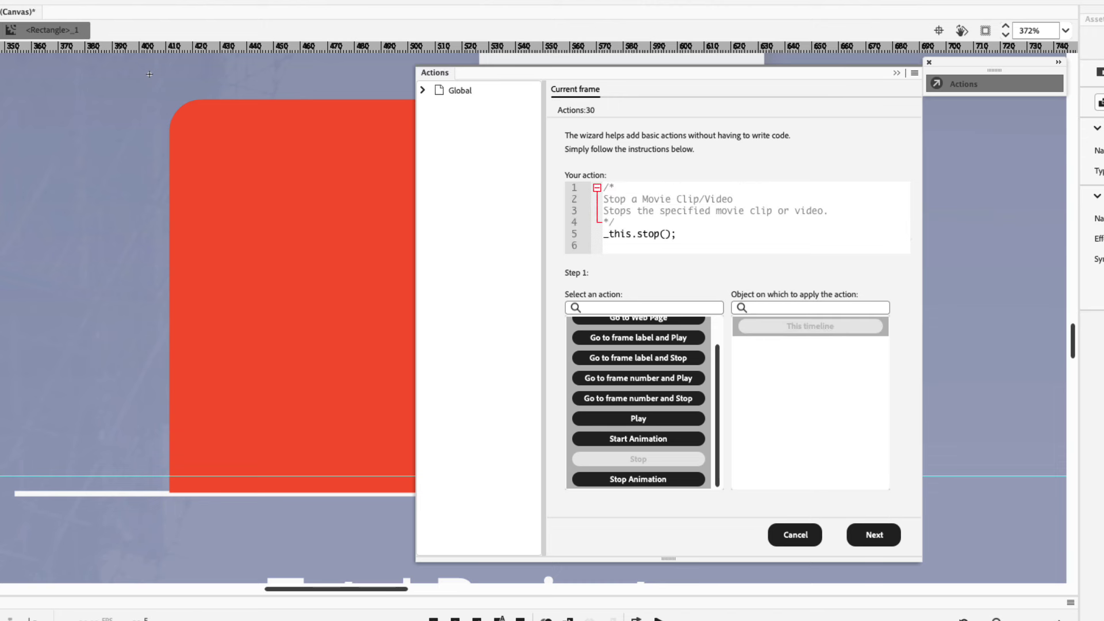
pyautogui.click(872, 535)
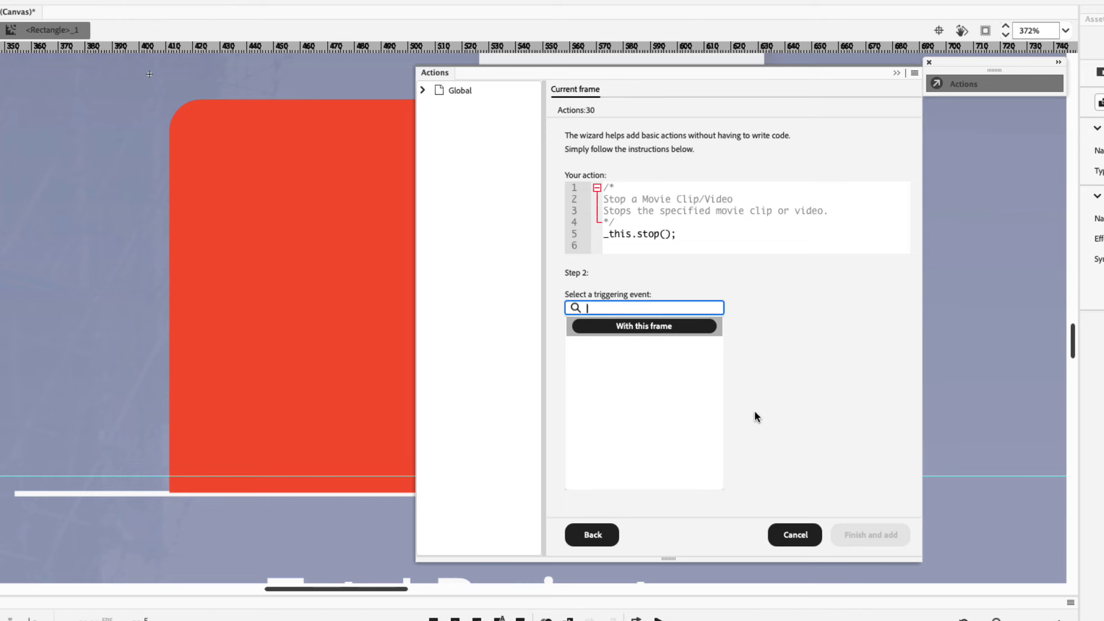
pyautogui.click(648, 332)
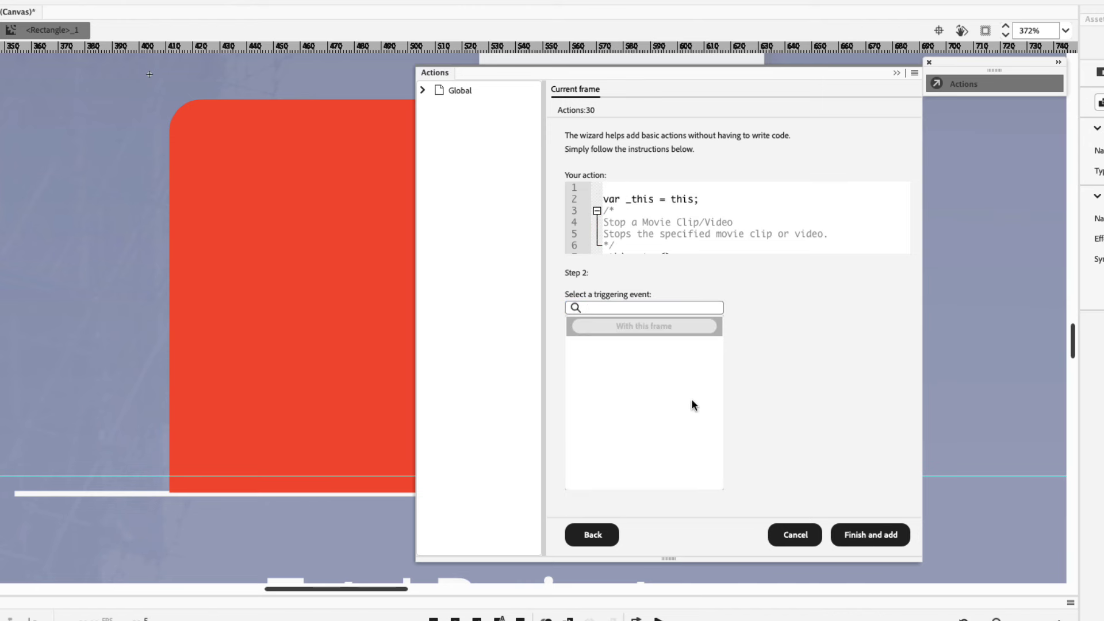
pyautogui.click(864, 535)
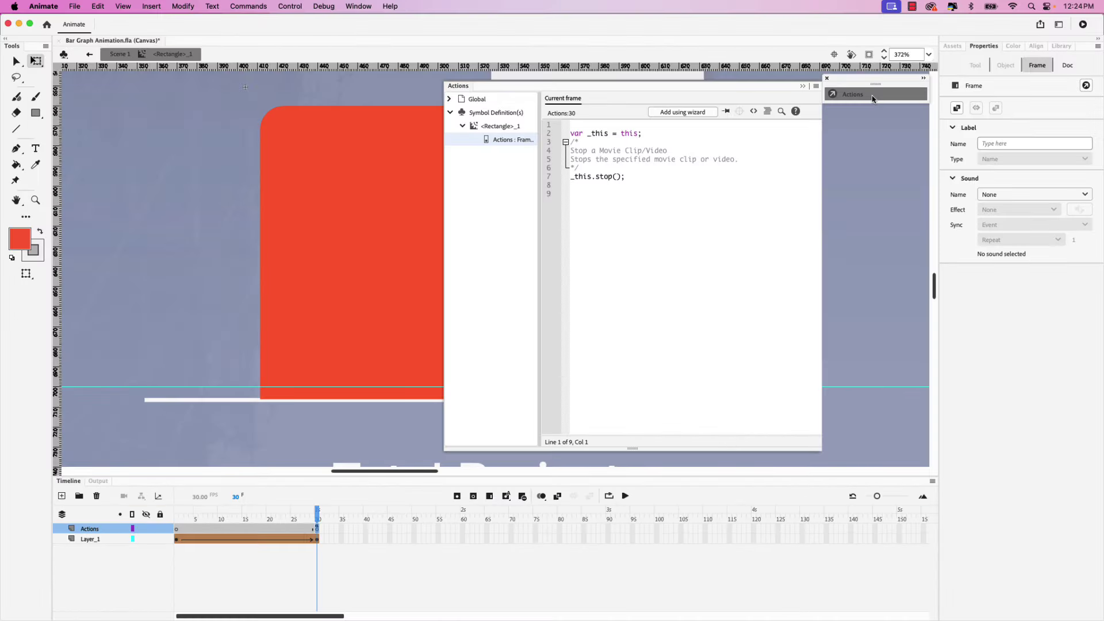
pyautogui.click(857, 95)
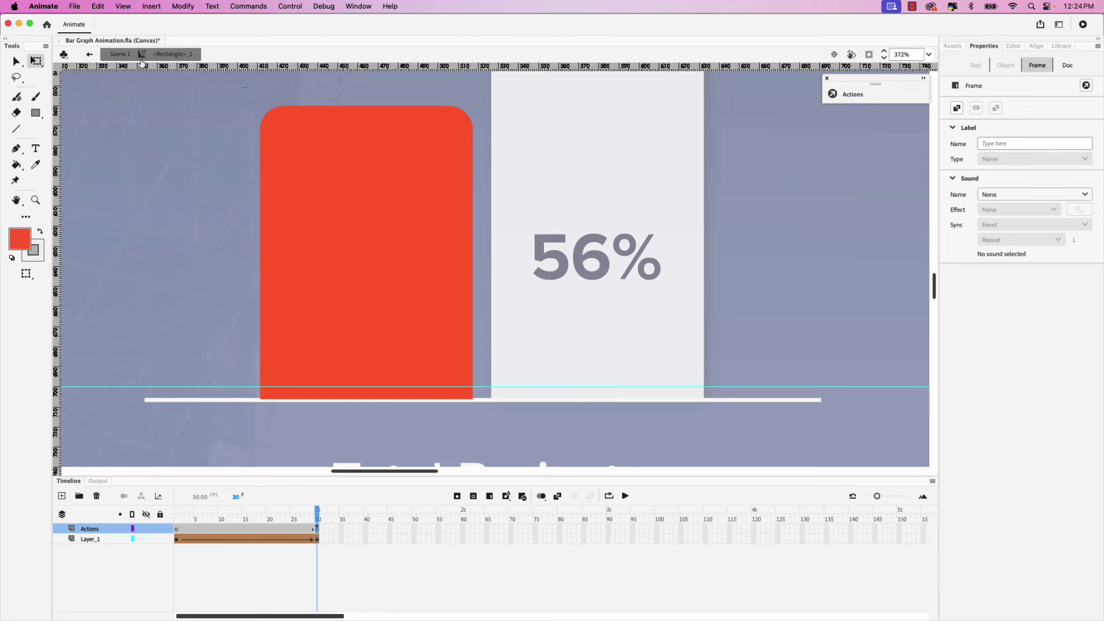
pyautogui.click(90, 54)
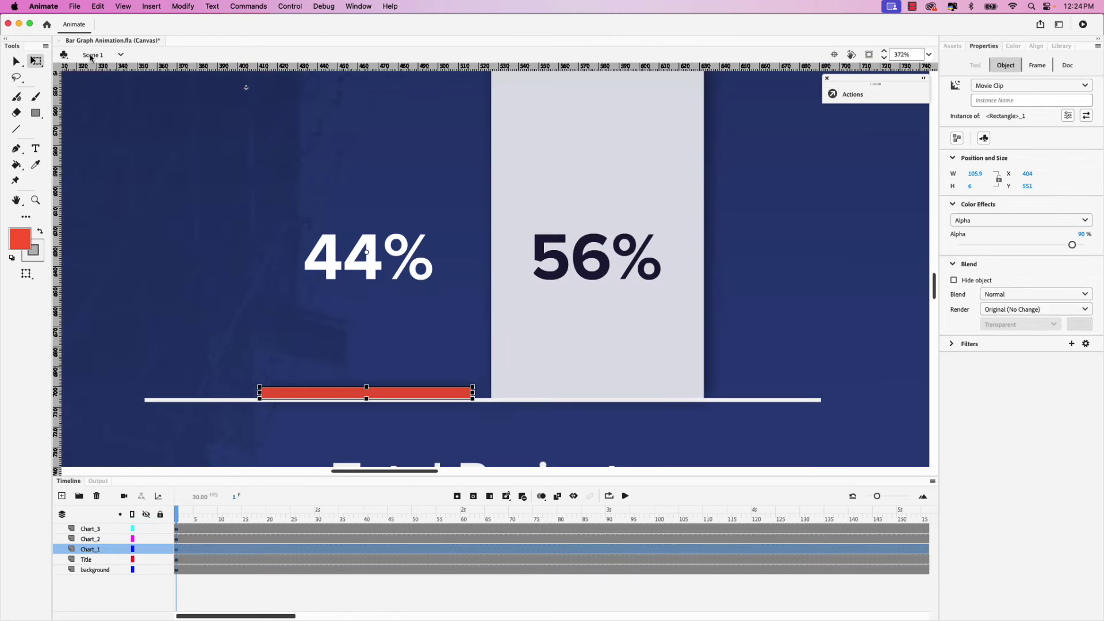
# Convert the 44% label group of the Total Projects chart to a movie clip symbol named Chart Figure 1.
pyautogui.press('super+2')
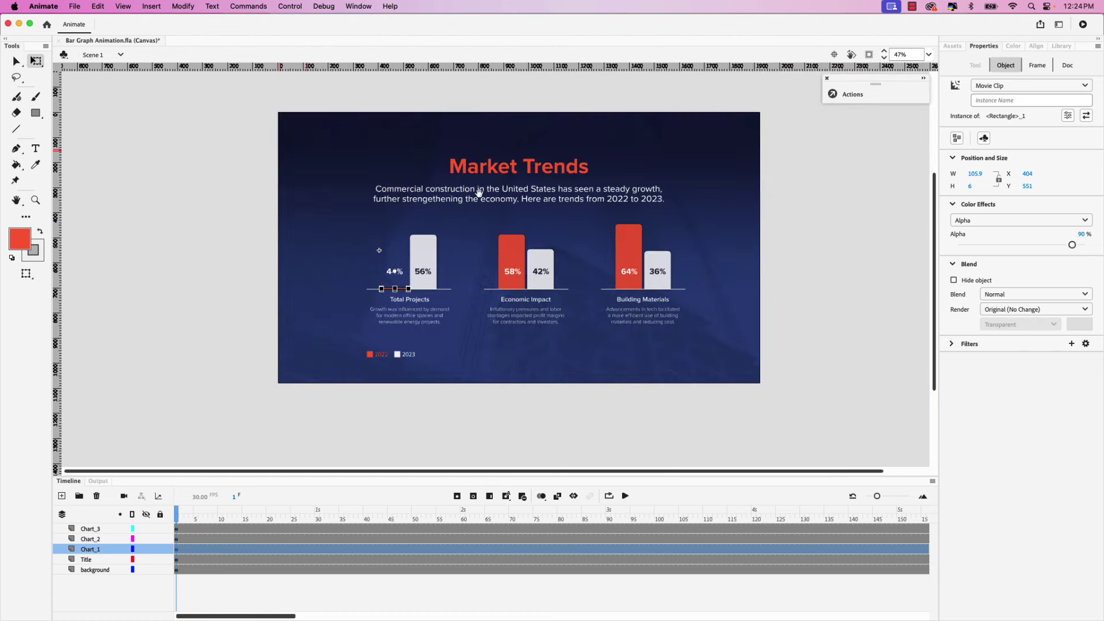
pyautogui.scroll(2, 465, 207)
pyautogui.hscroll(2, 466, 207)
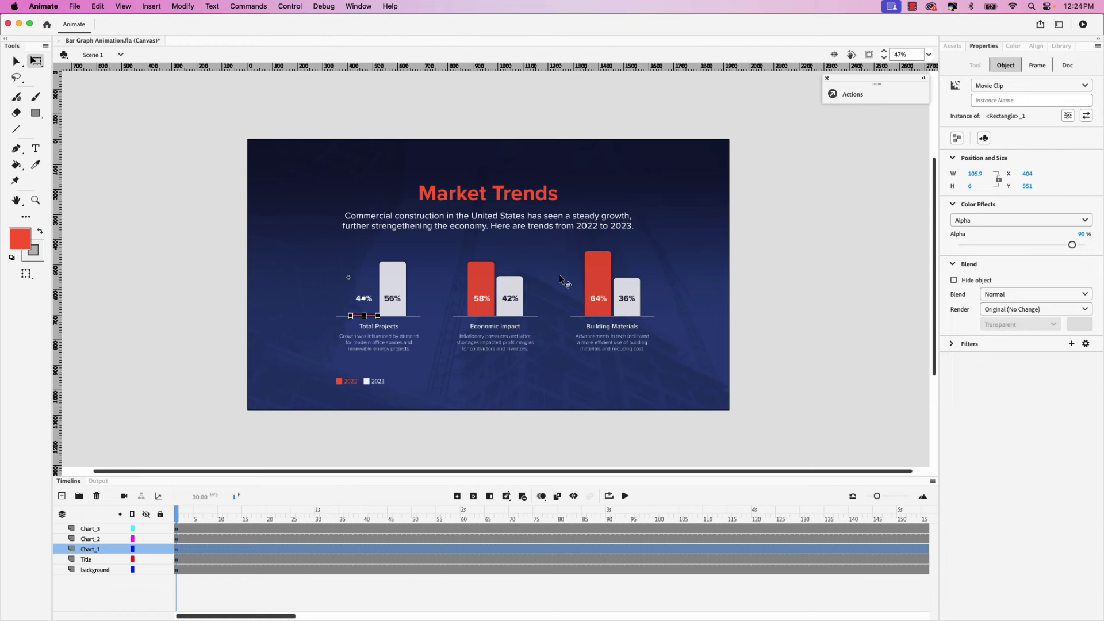
pyautogui.click(238, 306)
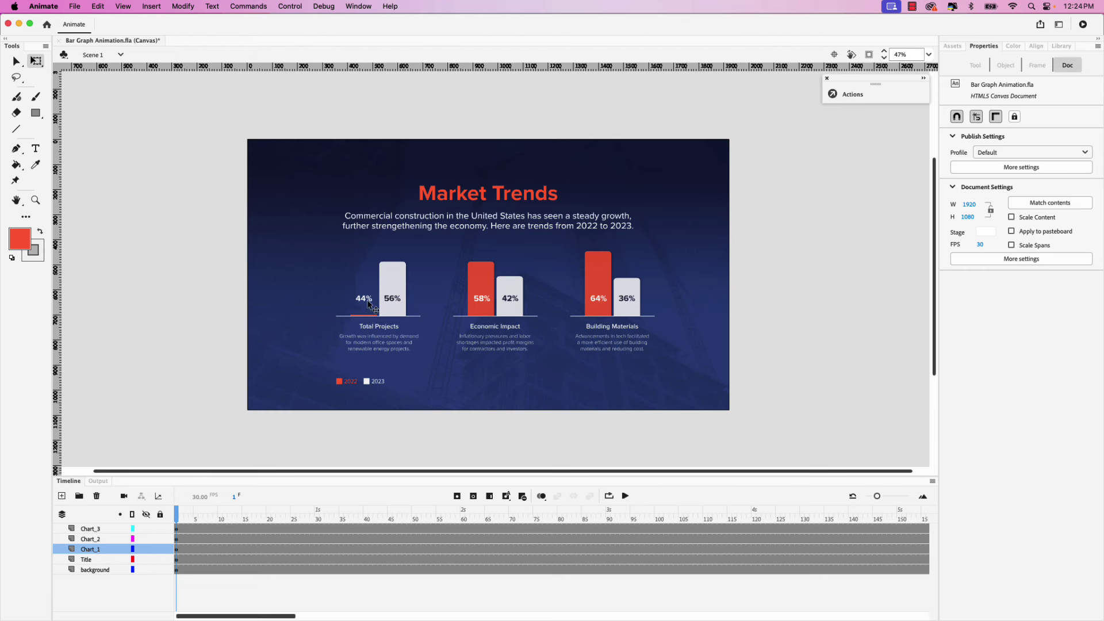
pyautogui.scroll(3, 369, 304)
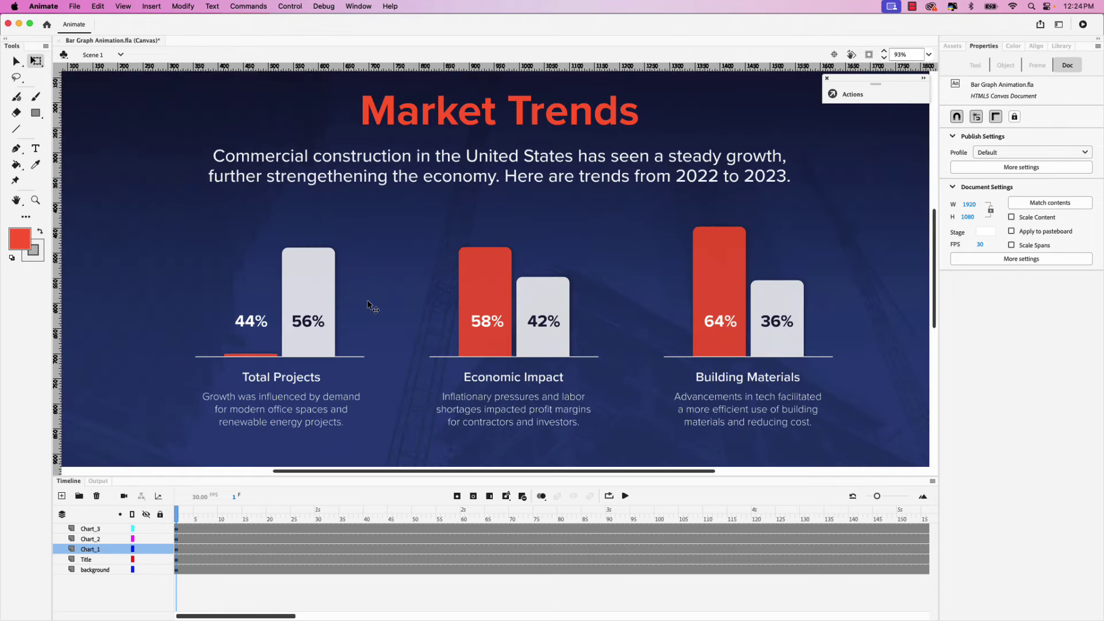
pyautogui.scroll(3, 352, 331)
pyautogui.click(379, 246)
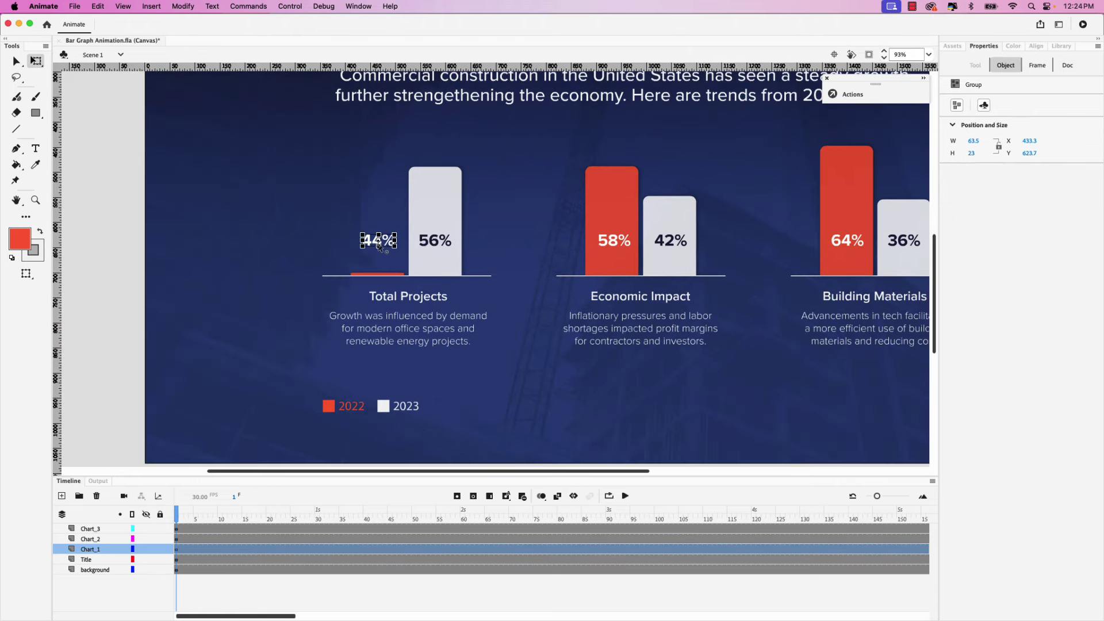
pyautogui.click(16, 61)
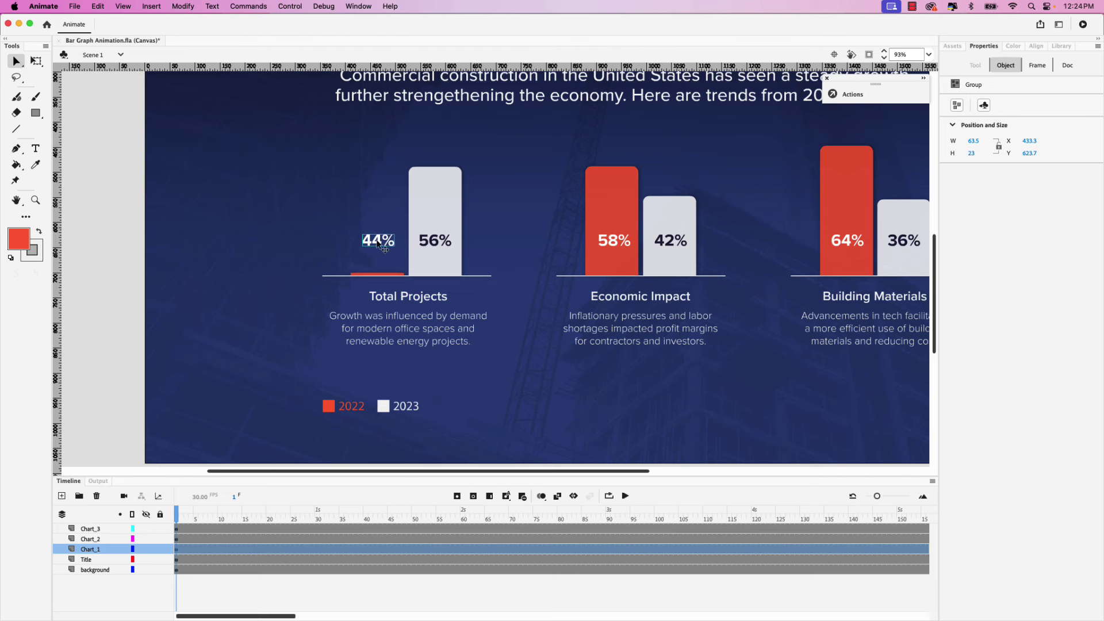
pyautogui.click(184, 6)
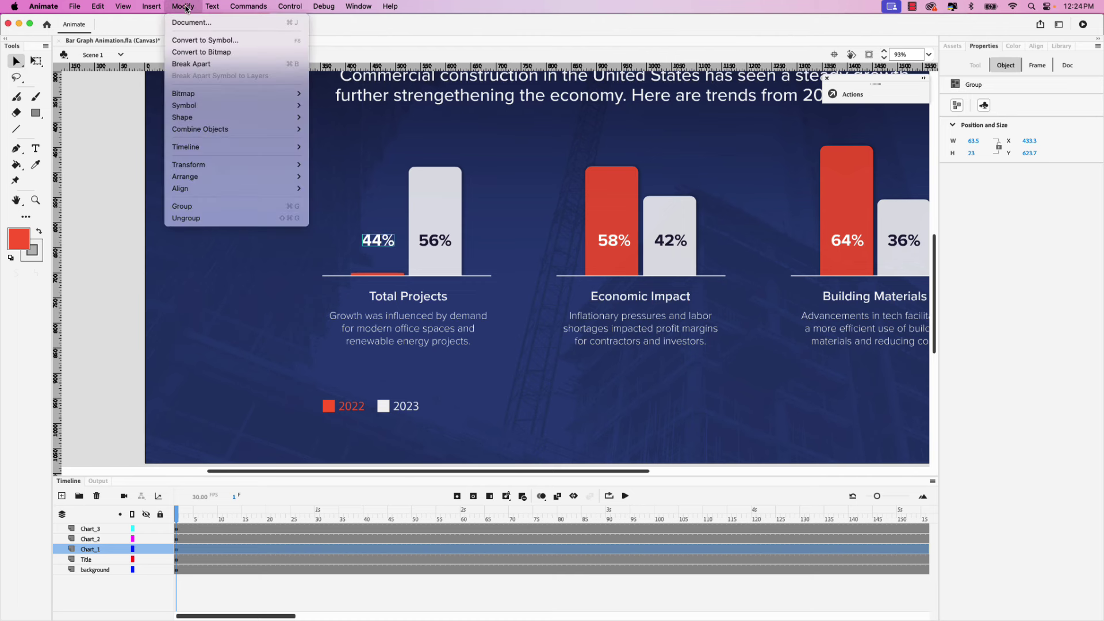
pyautogui.click(202, 40)
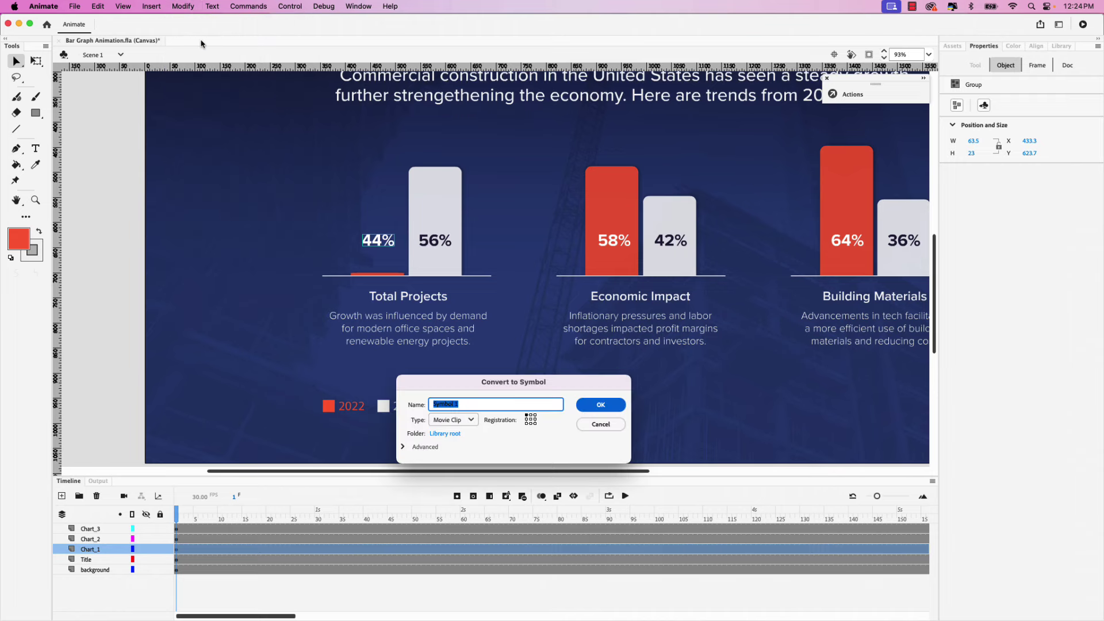
pyautogui.write('Chart F')
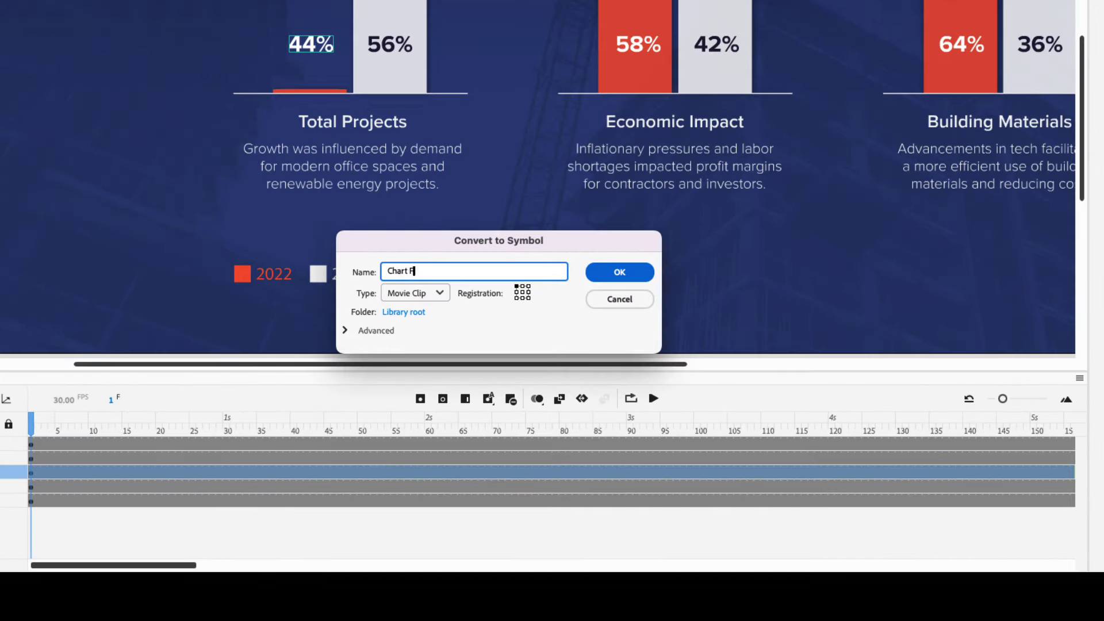
pyautogui.write('igure 1')
pyautogui.click(619, 272)
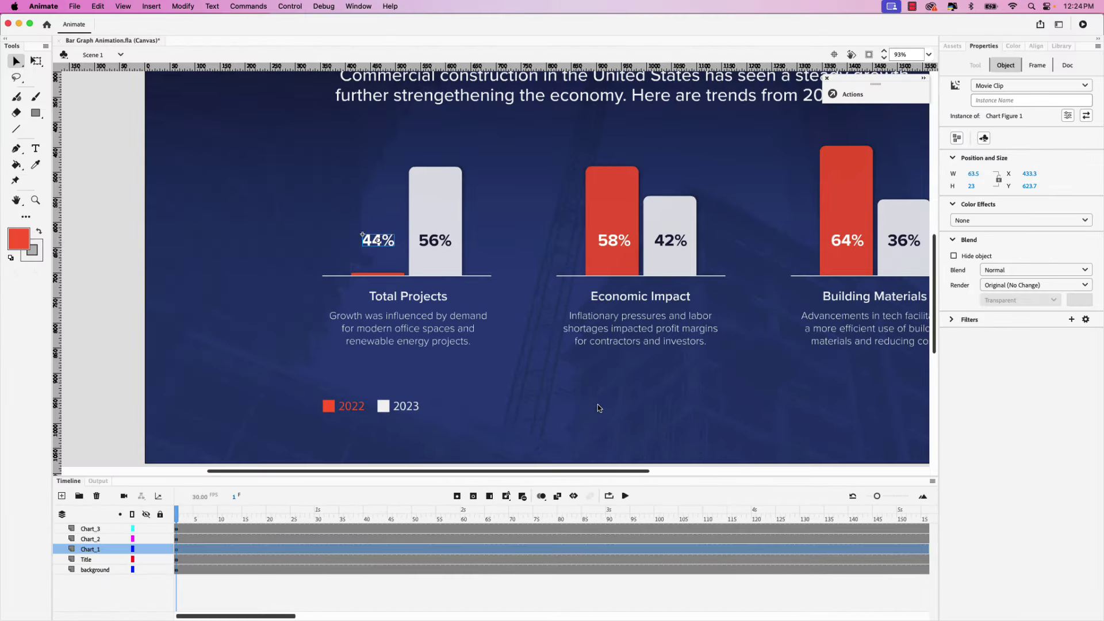
# Inside the Chart Figure 1 symbol, insert a keyframe at frame 30 and create a classic tween from frame 1.
pyautogui.doubleClick(368, 244)
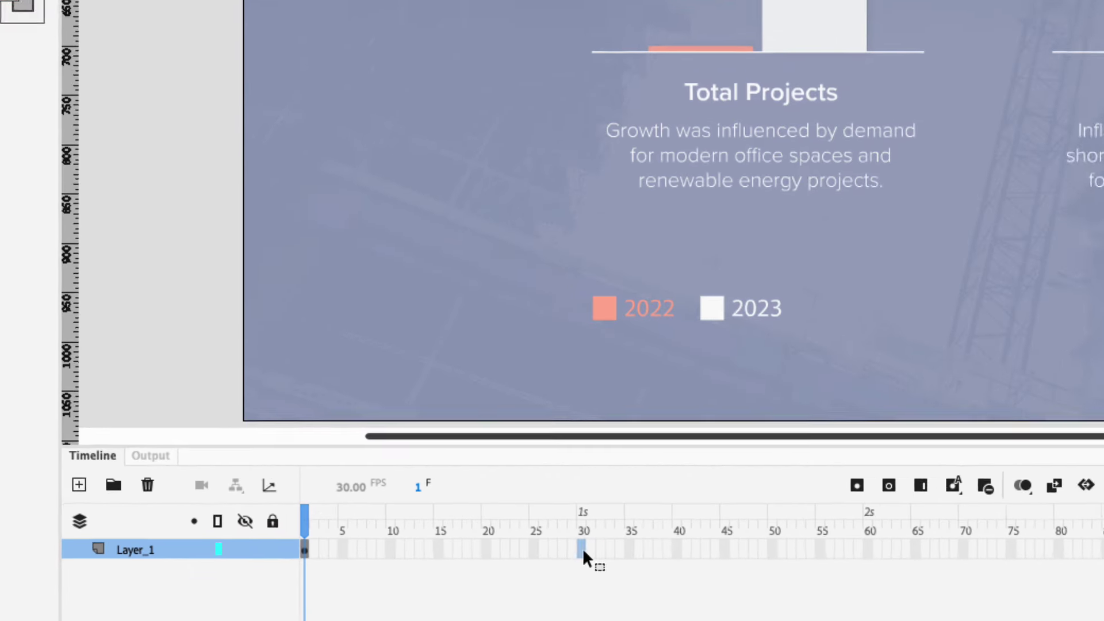
pyautogui.click(582, 550)
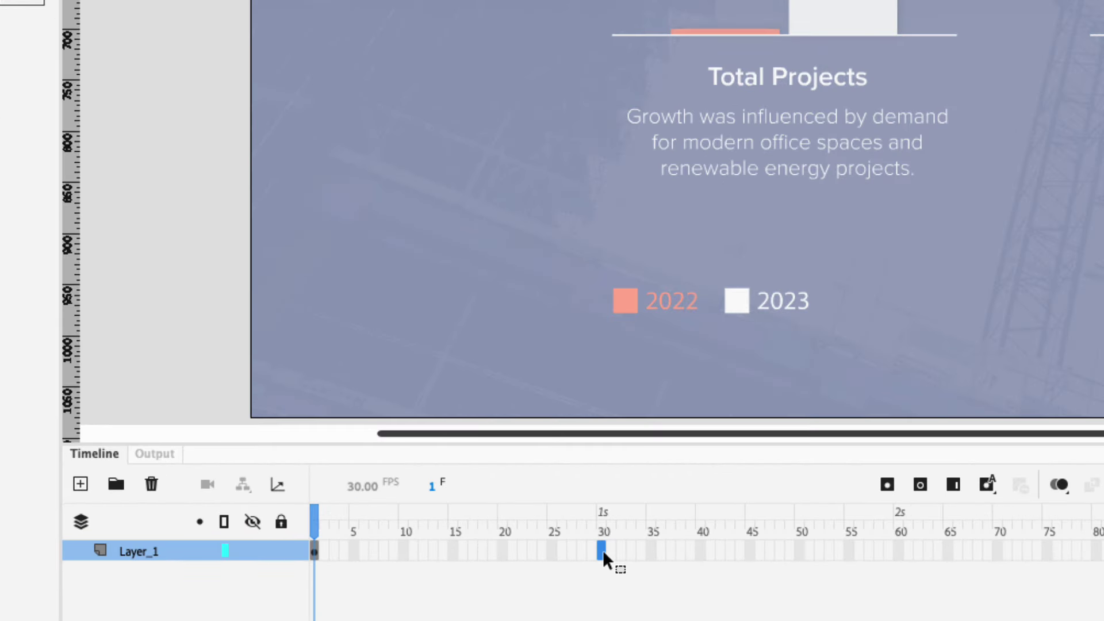
pyautogui.press('F5')
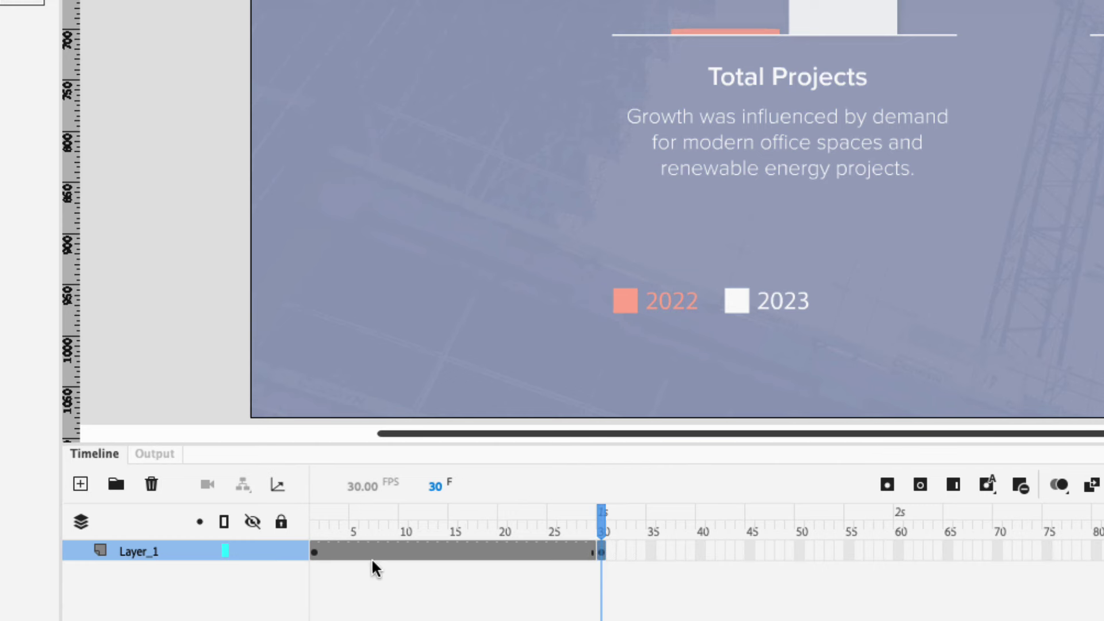
pyautogui.click(316, 551)
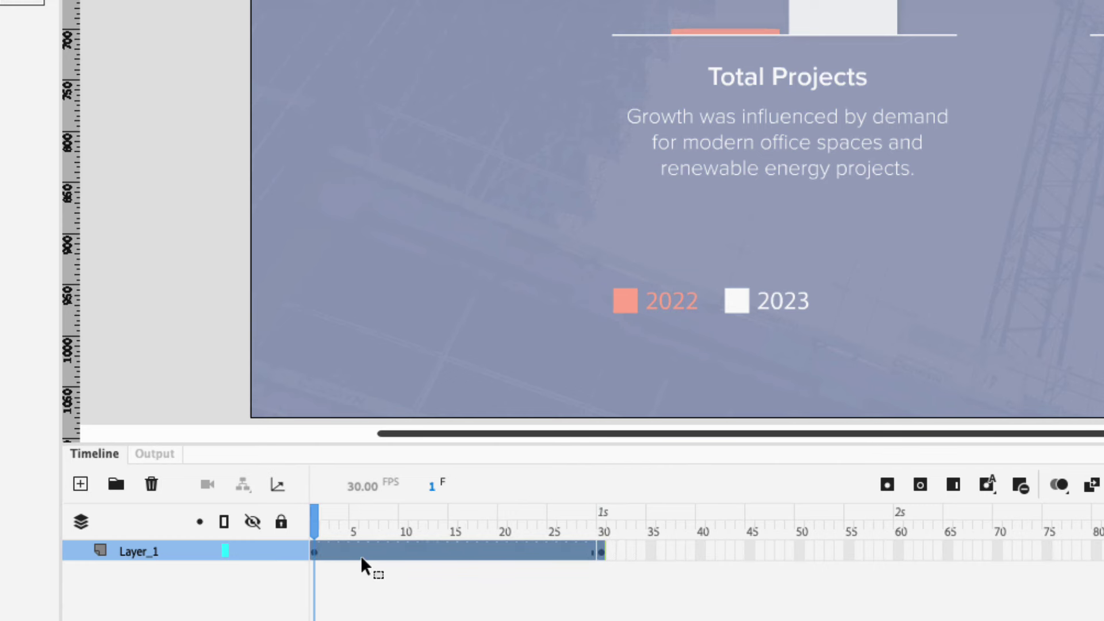
pyautogui.rightClick(388, 556)
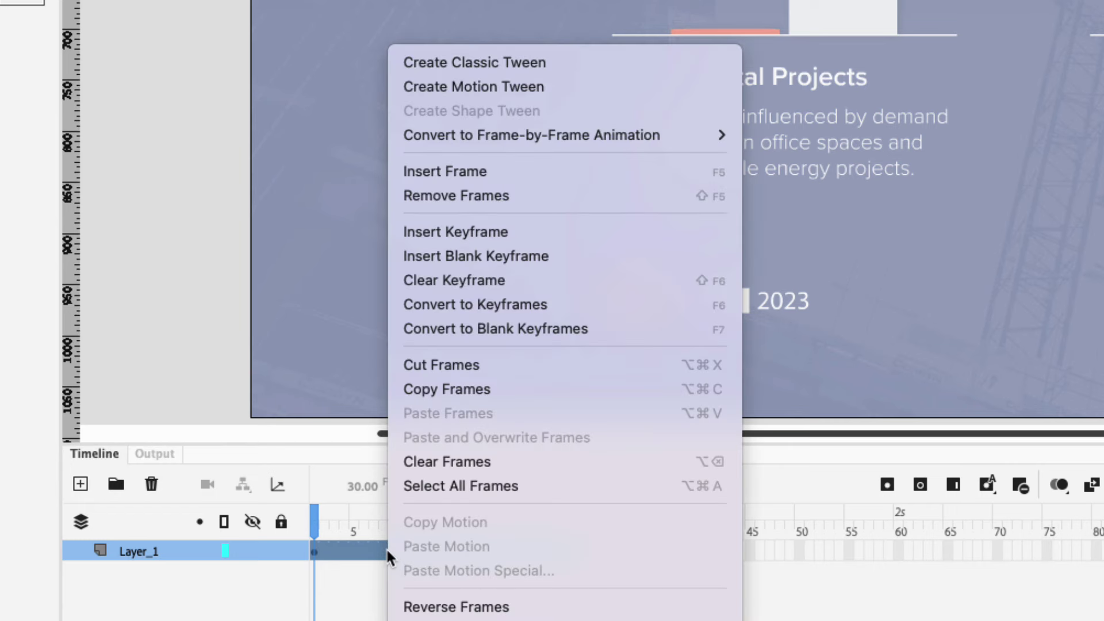
pyautogui.click(571, 64)
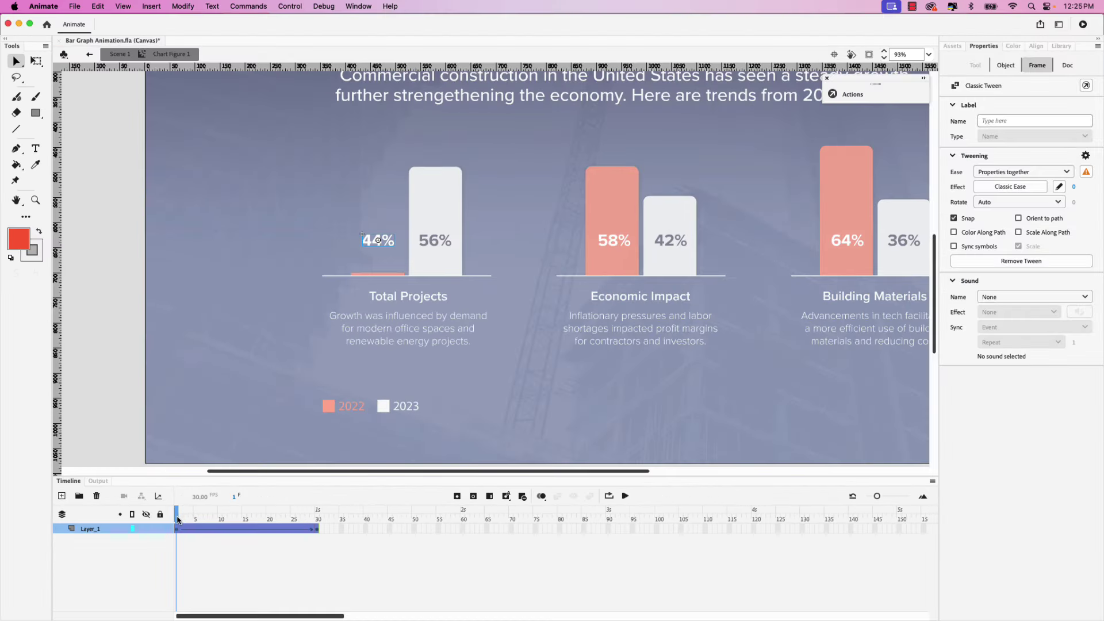
# Set the 44% label's alpha to 0% in the tween's first frame and play the fade-in.
pyautogui.moveTo(178, 519)
pyautogui.mouseDown()
pyautogui.moveTo(317, 517)
pyautogui.moveTo(158, 516)
pyautogui.mouseUp()
pyautogui.click(178, 529)
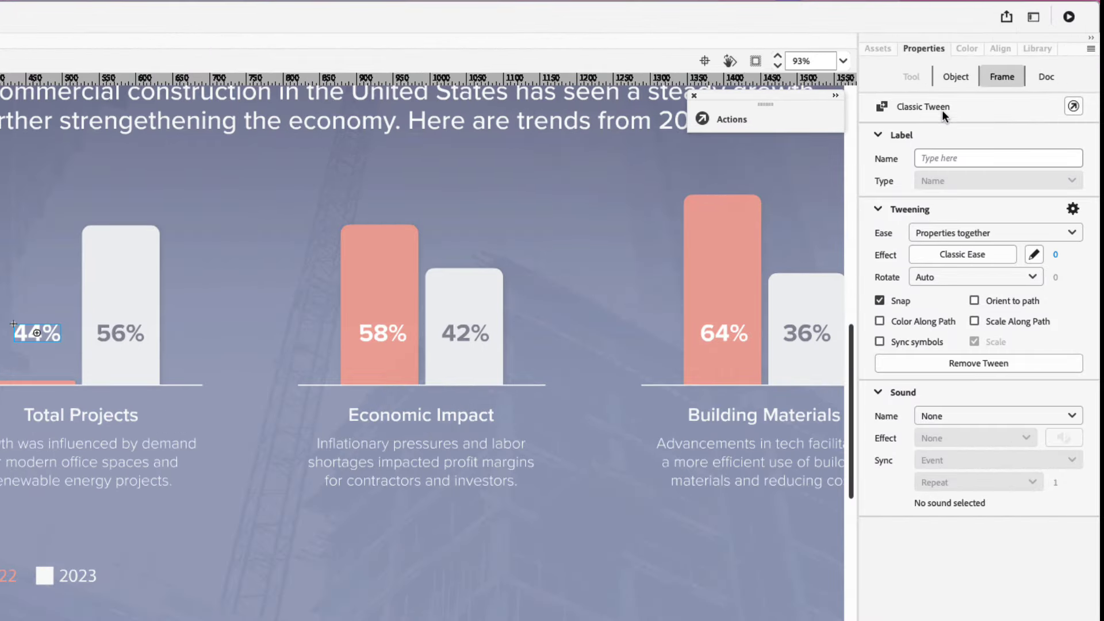
pyautogui.click(954, 81)
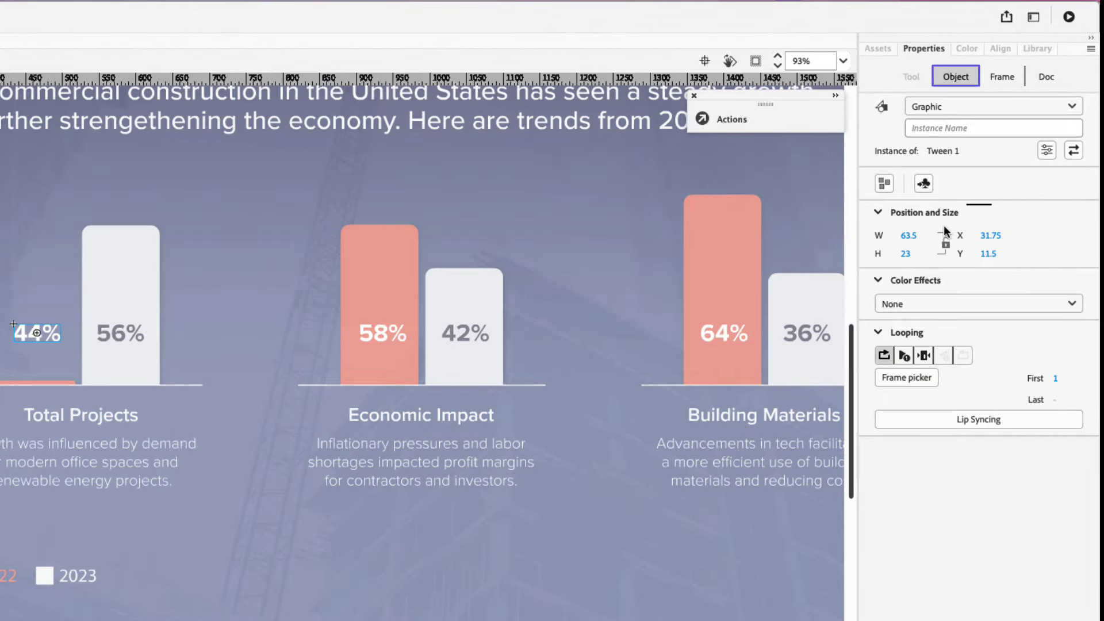
pyautogui.click(934, 301)
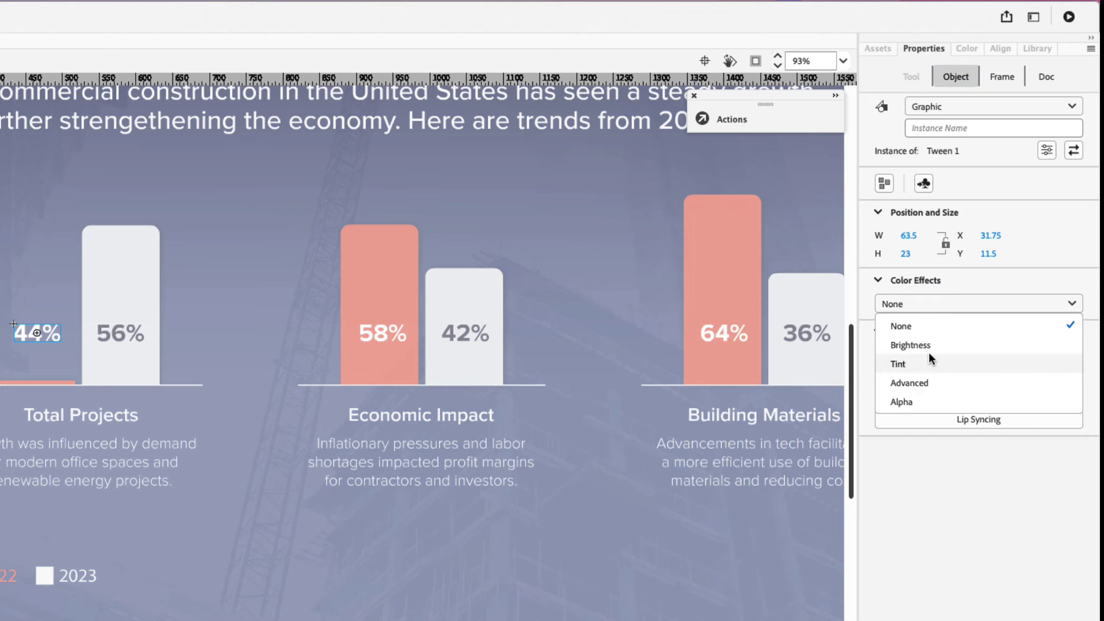
pyautogui.click(925, 399)
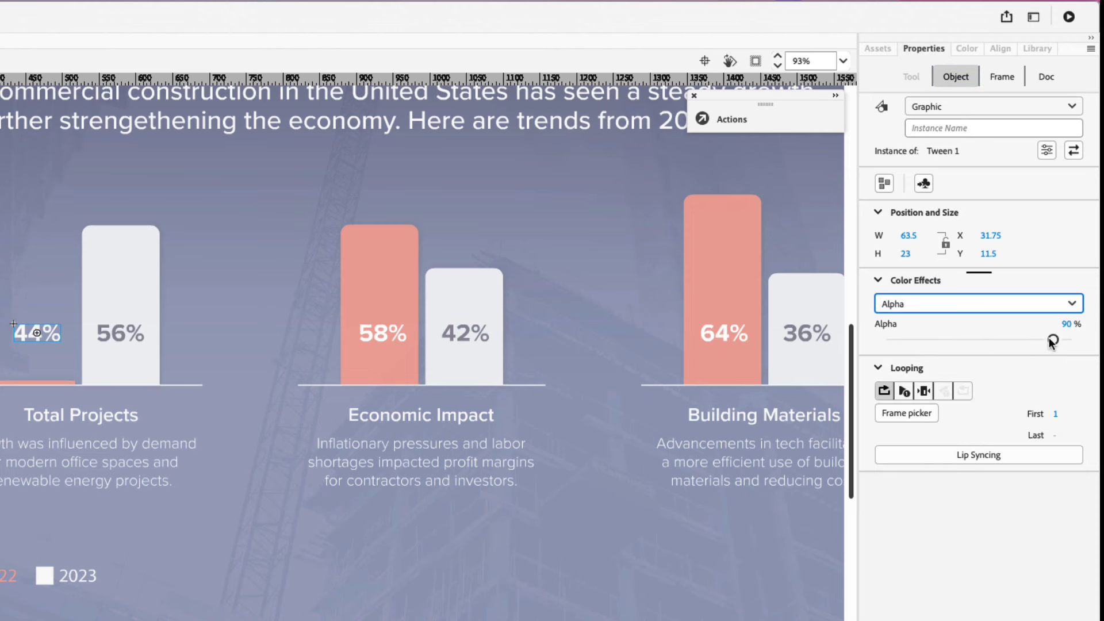
pyautogui.moveTo(1053, 339); pyautogui.dragTo(867, 339)
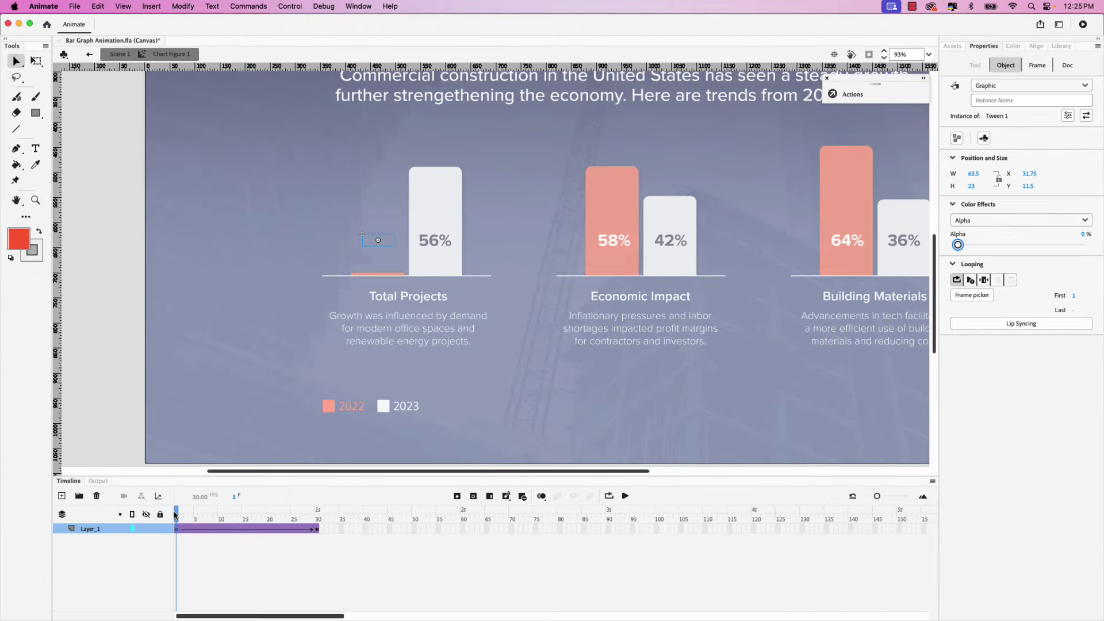
pyautogui.click(176, 515)
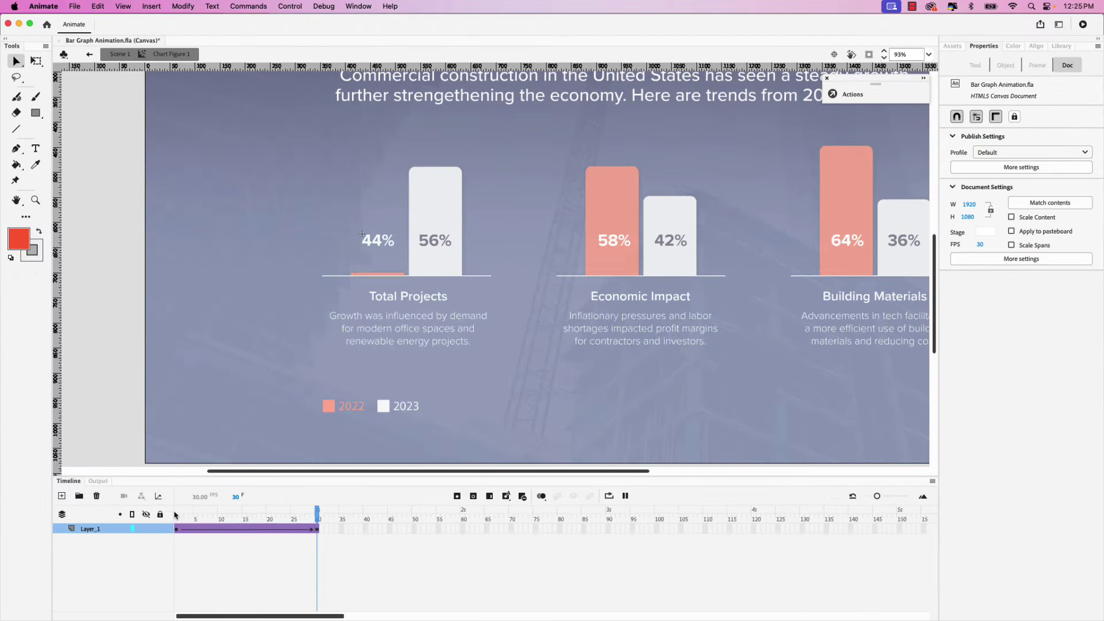
pyautogui.press('Return')
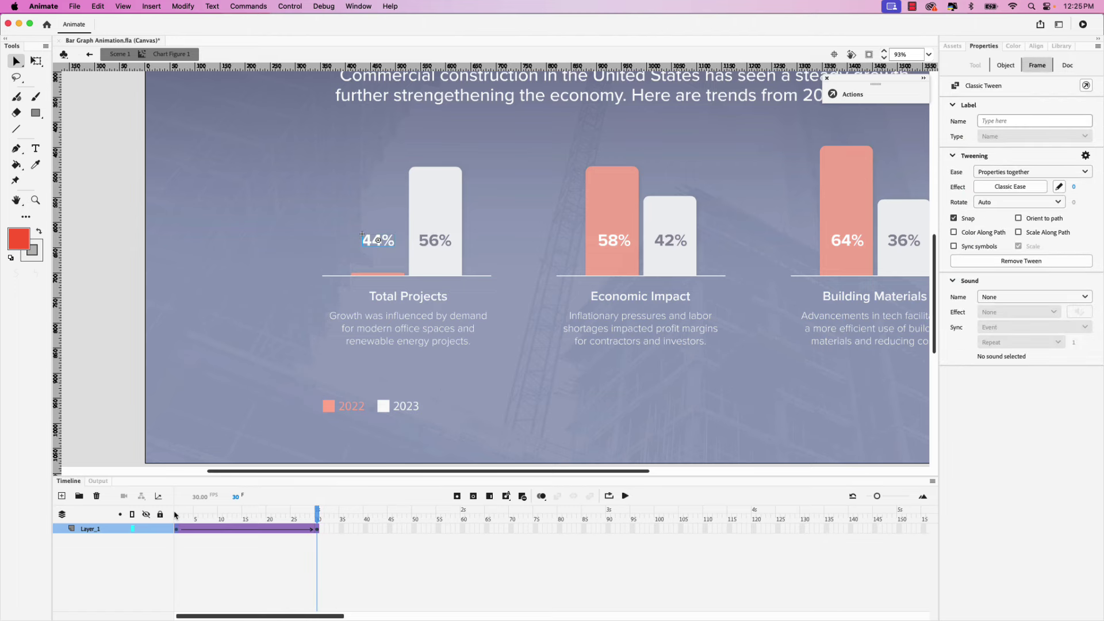
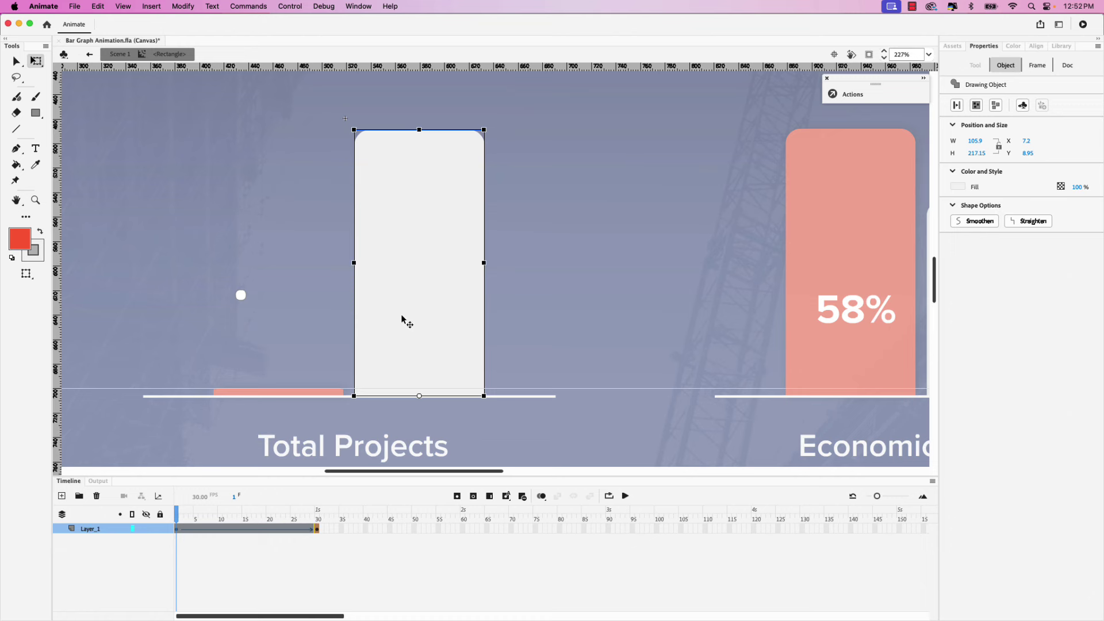
# Shrink the white Total Projects bar at frame 1 down to the guide, keeping its base fixed, to a height of about 6.3.
pyautogui.moveTo(419, 130); pyautogui.dragTo(419, 377)
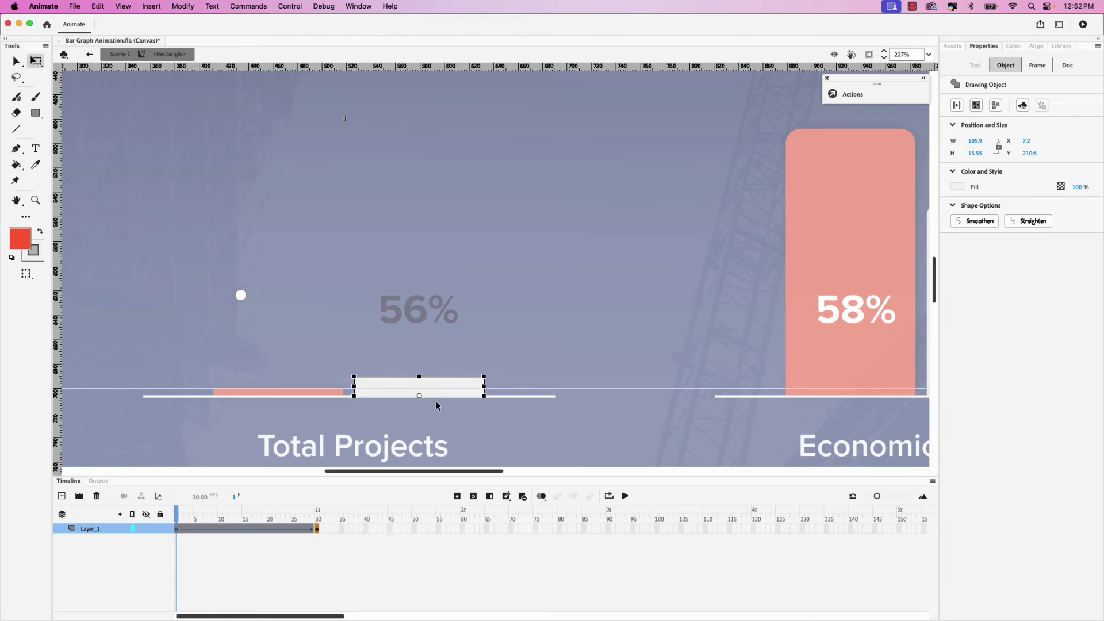
pyautogui.scroll(3, 435, 404)
pyautogui.scroll(2, 357, 391)
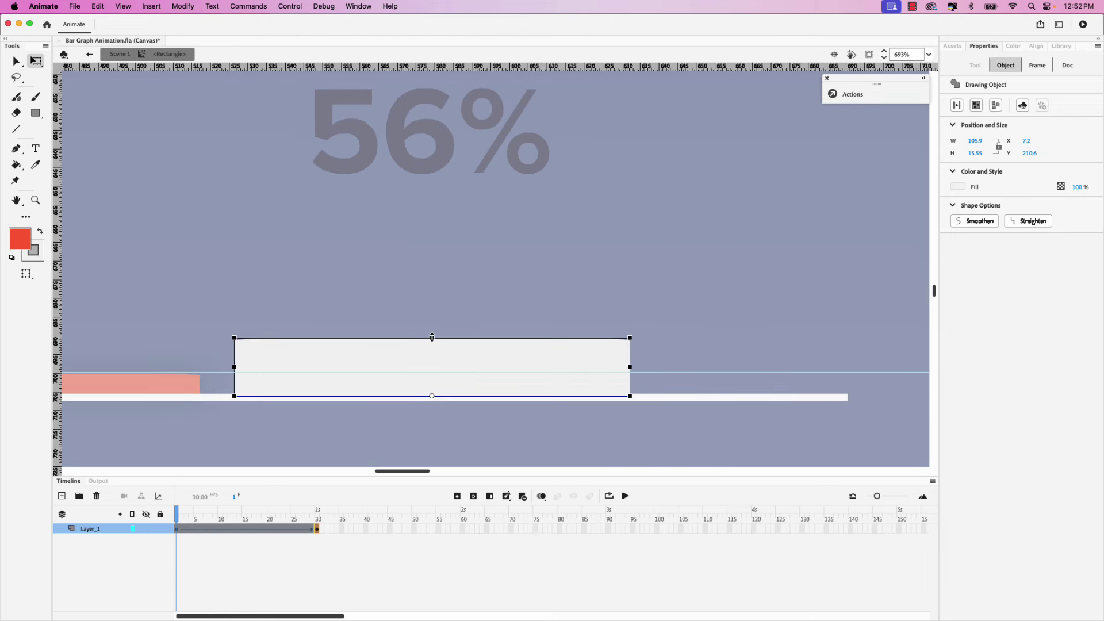
pyautogui.moveTo(432, 339); pyautogui.dragTo(432, 373)
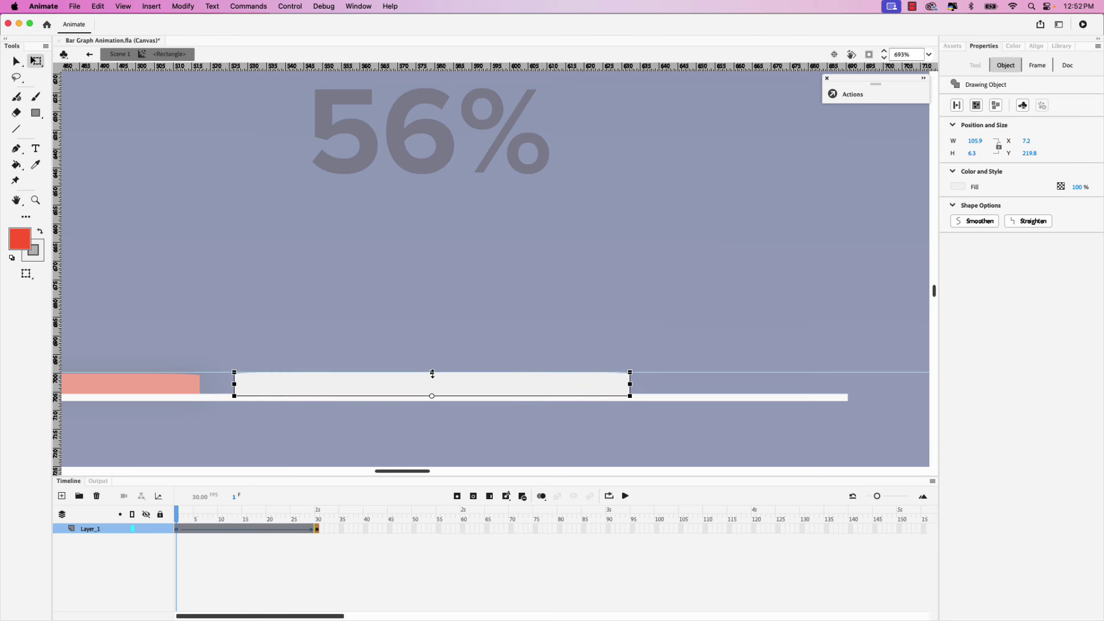
# Create a shape tween for the white bar between frames 1 and 30.
pyautogui.press('super+minus')
pyautogui.press('super+minus')
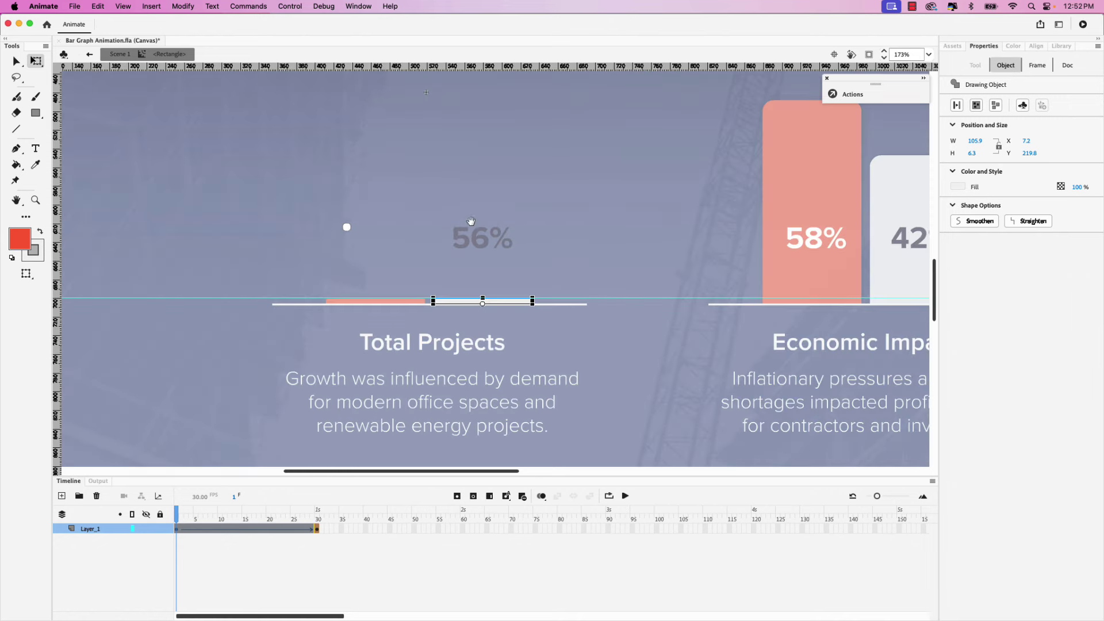
pyautogui.moveTo(479, 202); pyautogui.dragTo(437, 305)
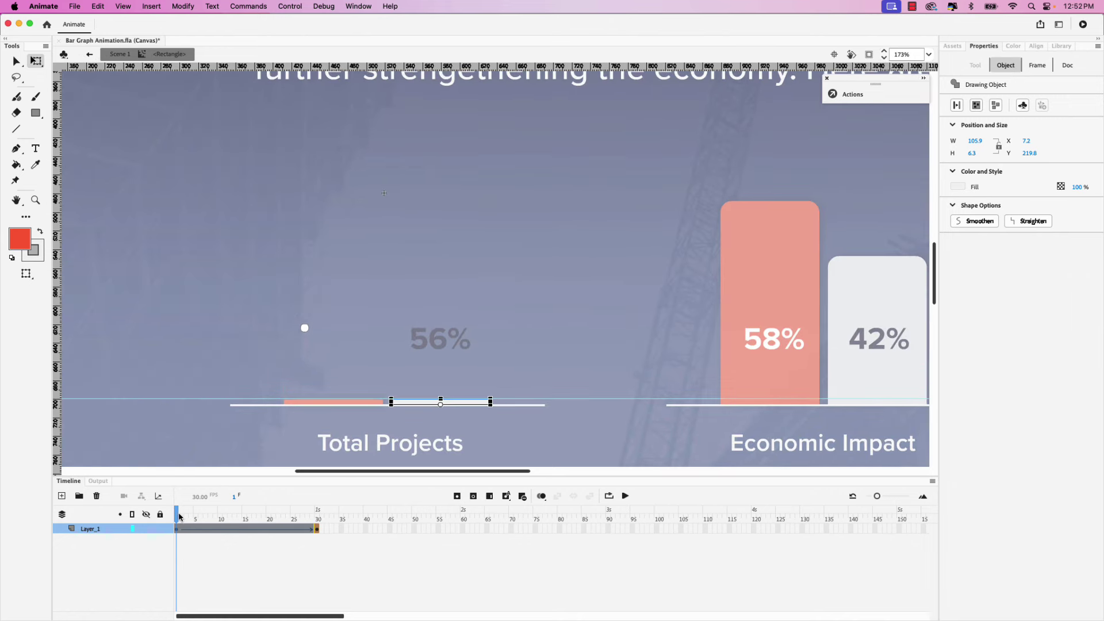
pyautogui.moveTo(179, 518)
pyautogui.mouseDown()
pyautogui.moveTo(311, 518)
pyautogui.moveTo(165, 516)
pyautogui.moveTo(318, 518)
pyautogui.moveTo(174, 517)
pyautogui.mouseUp()
pyautogui.click(245, 529)
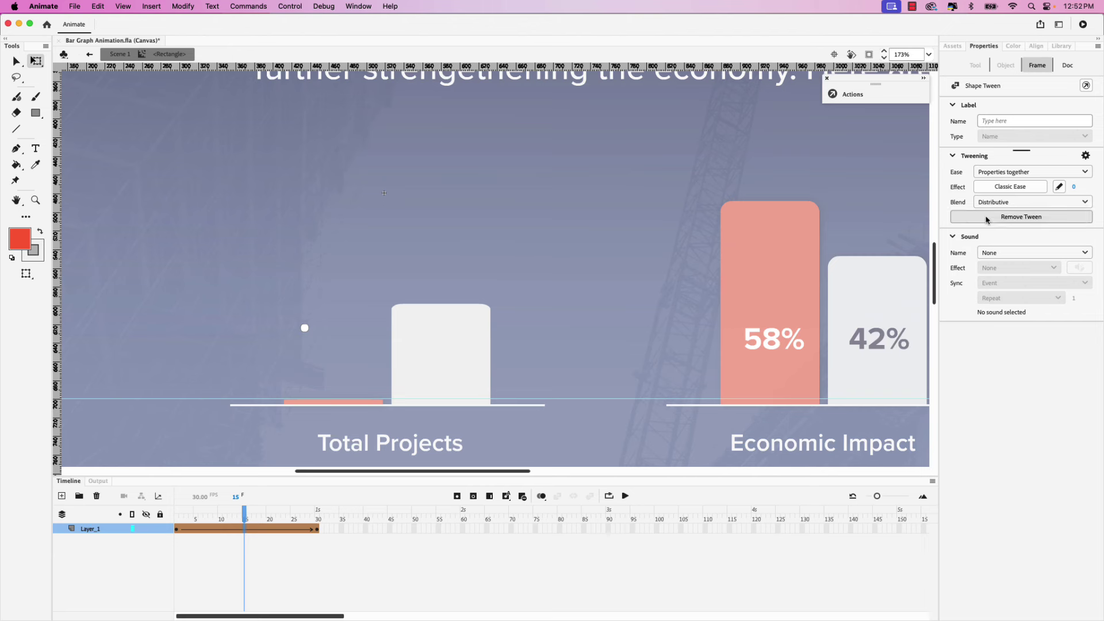
# Set the white bar's shape tween ease to Ease In Out, Quint, and play the animation from the first frame.
pyautogui.click(1019, 190)
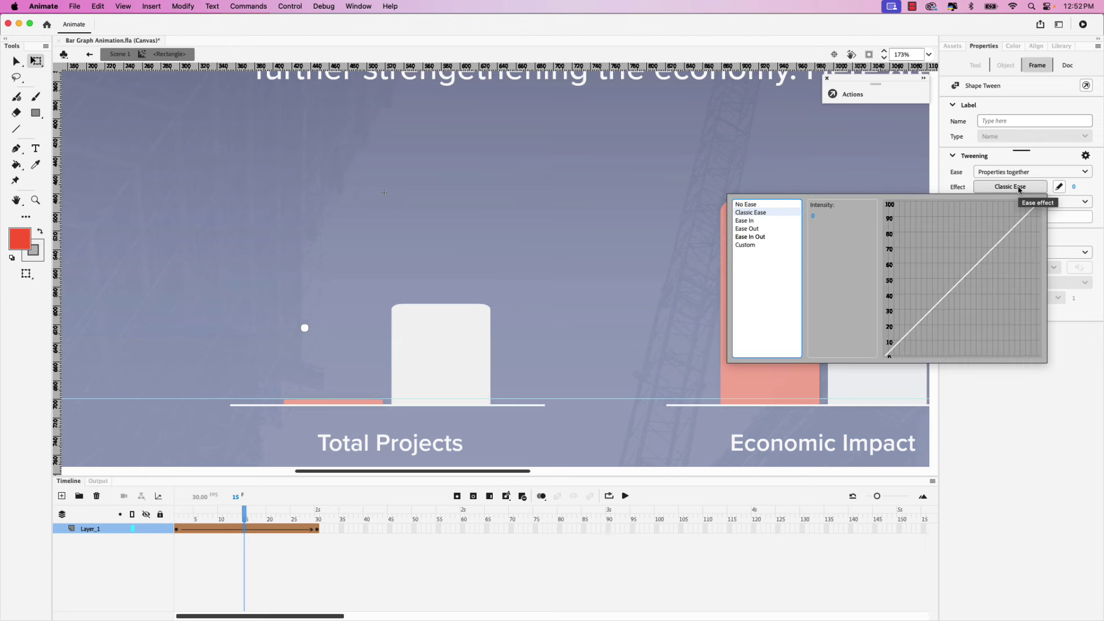
pyautogui.click(763, 237)
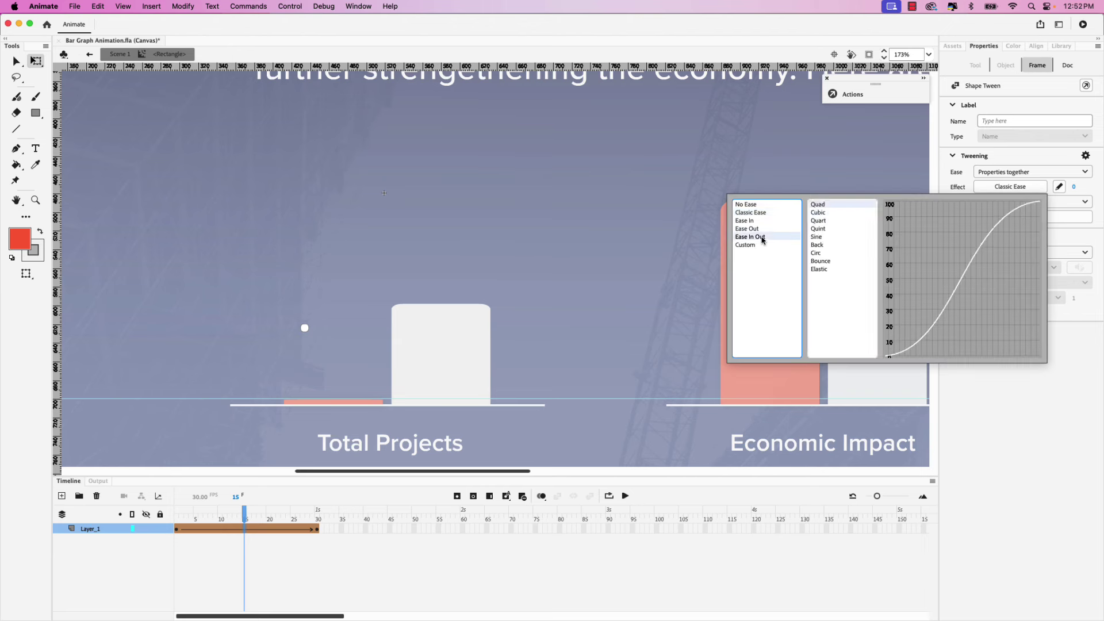
pyautogui.doubleClick(823, 231)
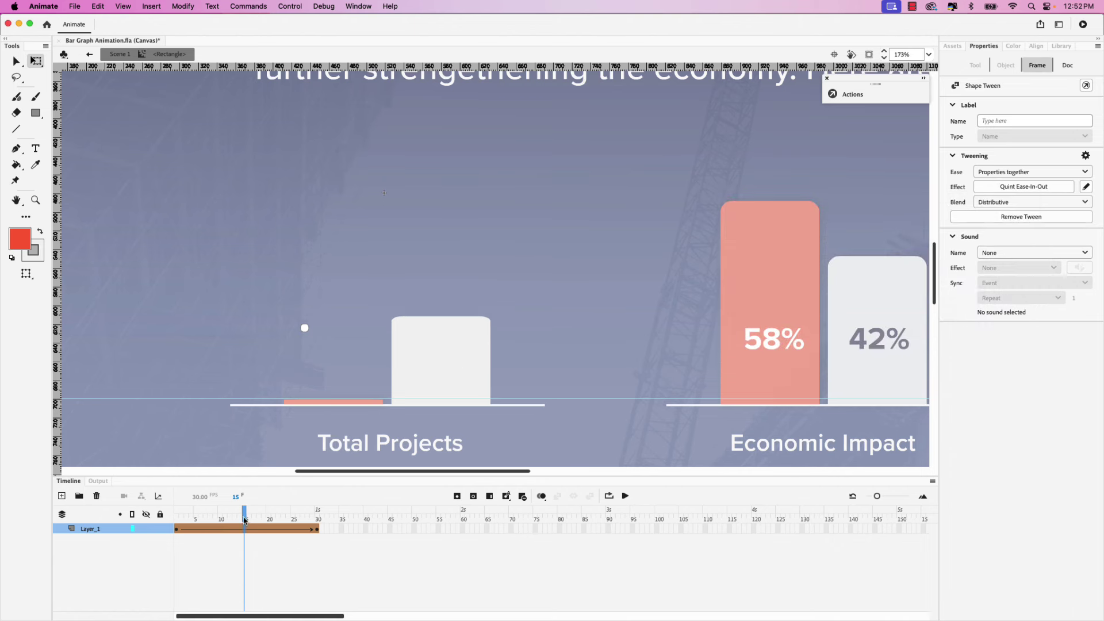
pyautogui.moveTo(245, 518); pyautogui.dragTo(163, 522)
pyautogui.press('Return')
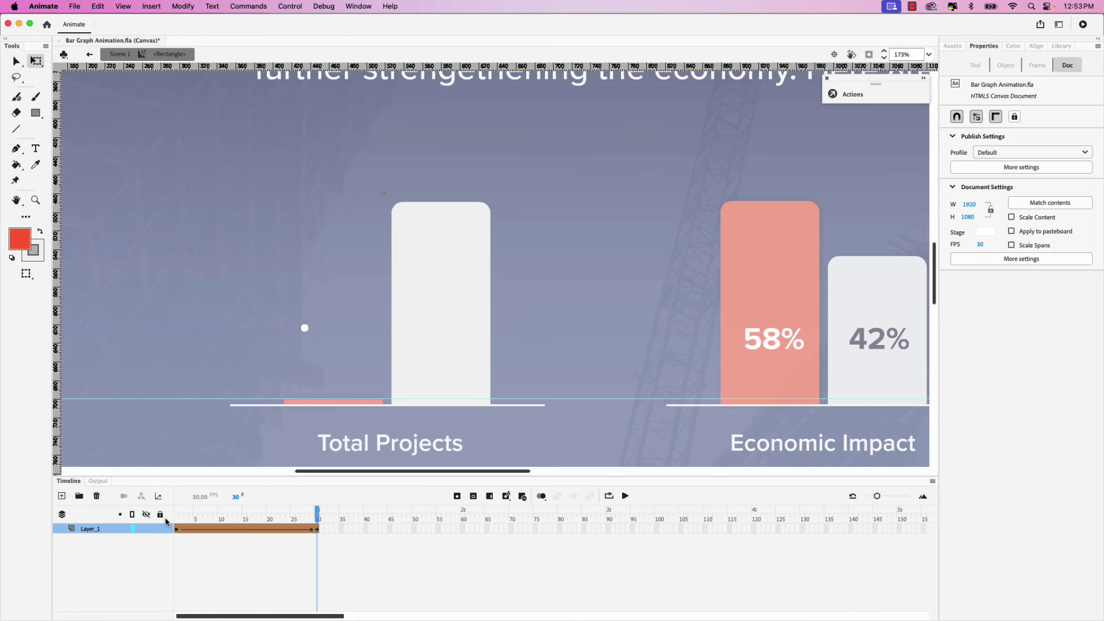
# Add a layer named Actions inside the white bar's symbol and insert a keyframe on it at frame 30.
pyautogui.click(62, 496)
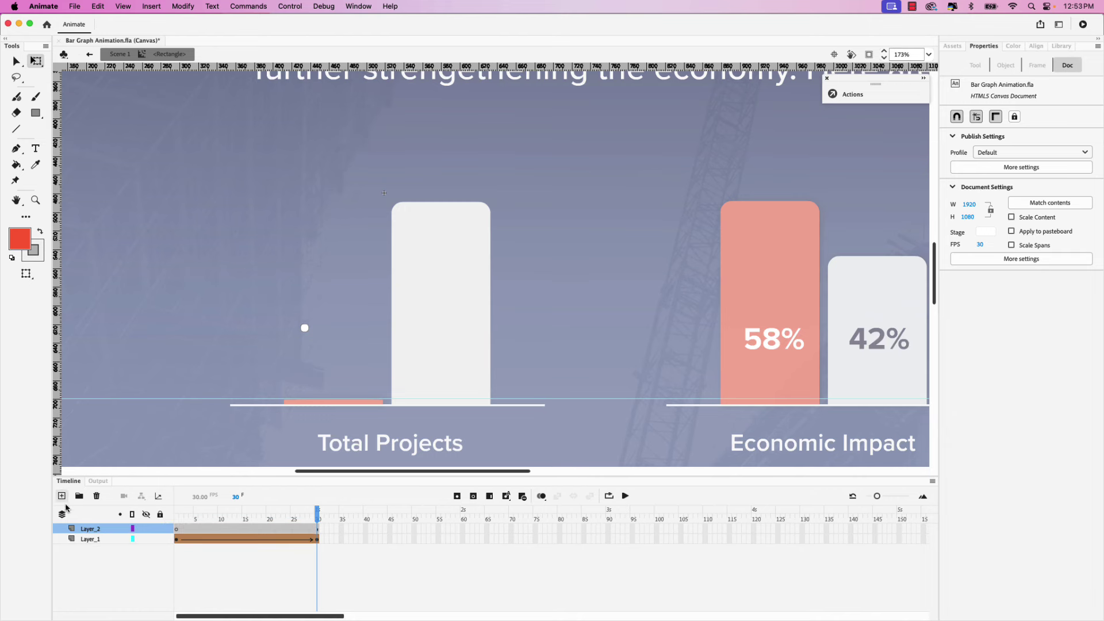
pyautogui.doubleClick(89, 529)
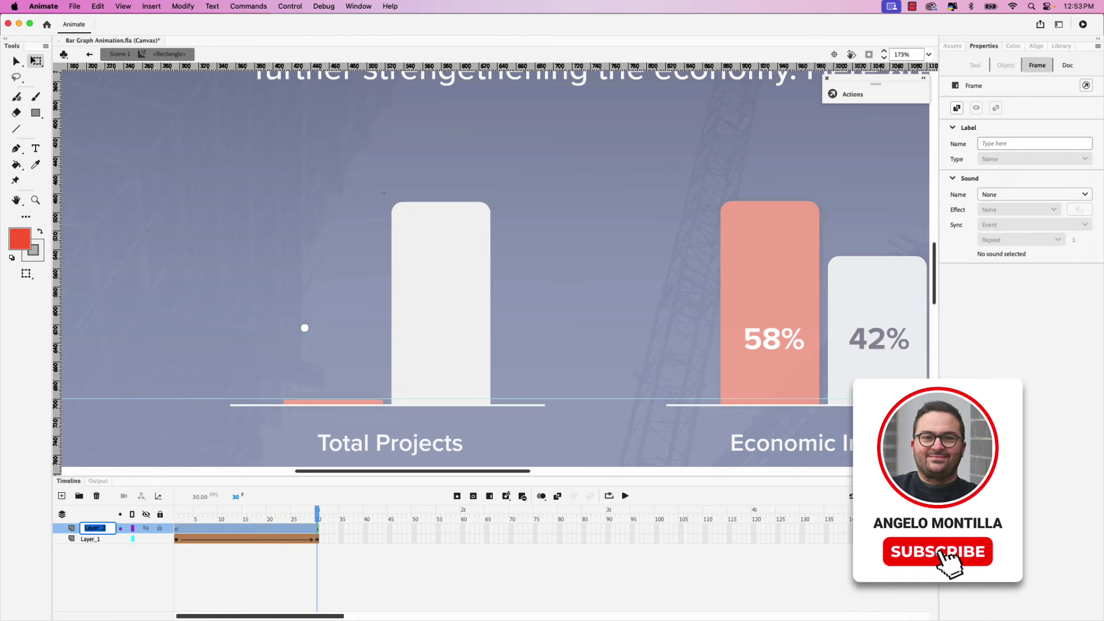
pyautogui.write('Actions')
pyautogui.click(317, 532)
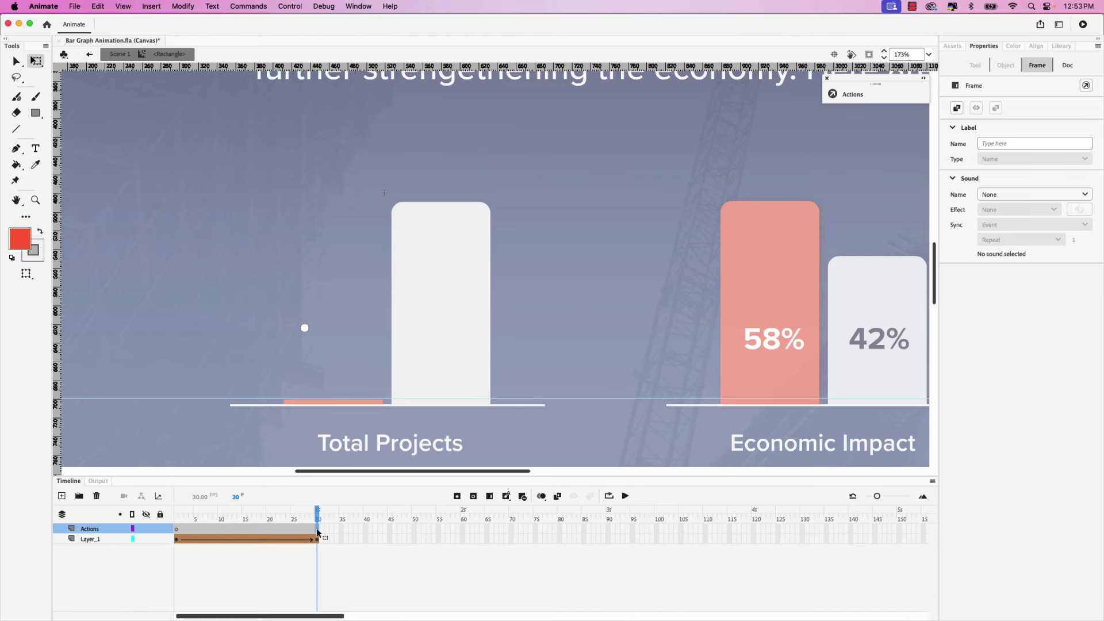
pyautogui.press('F6')
# Use the actions wizard to add a Stop action for this timeline at frame 30, triggered with this frame, and return to Scene 1.
pyautogui.click(845, 94)
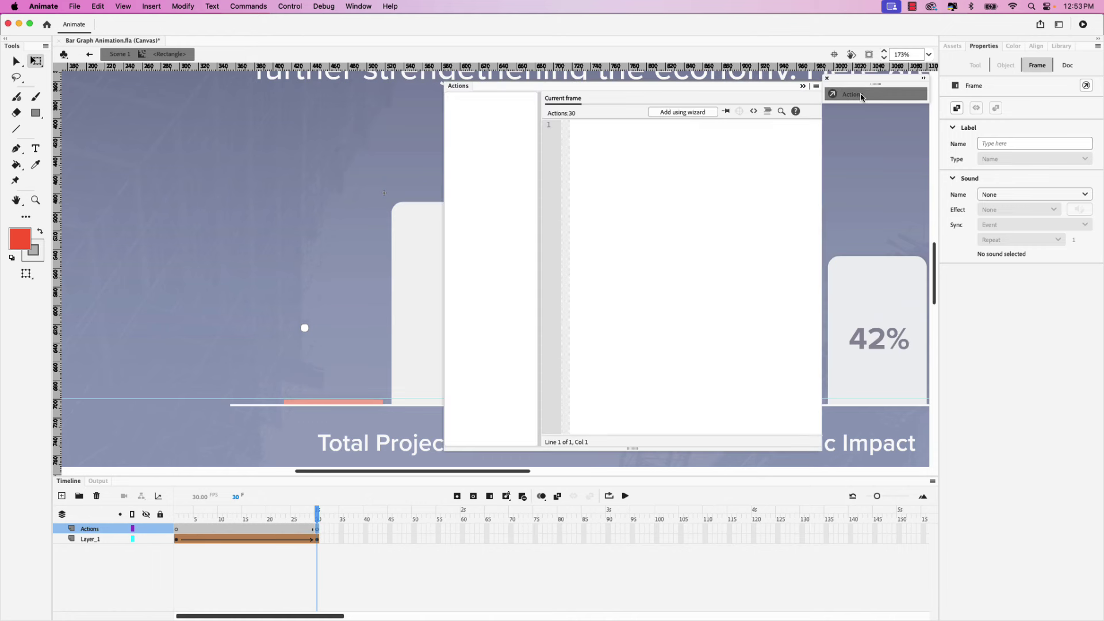
pyautogui.click(683, 112)
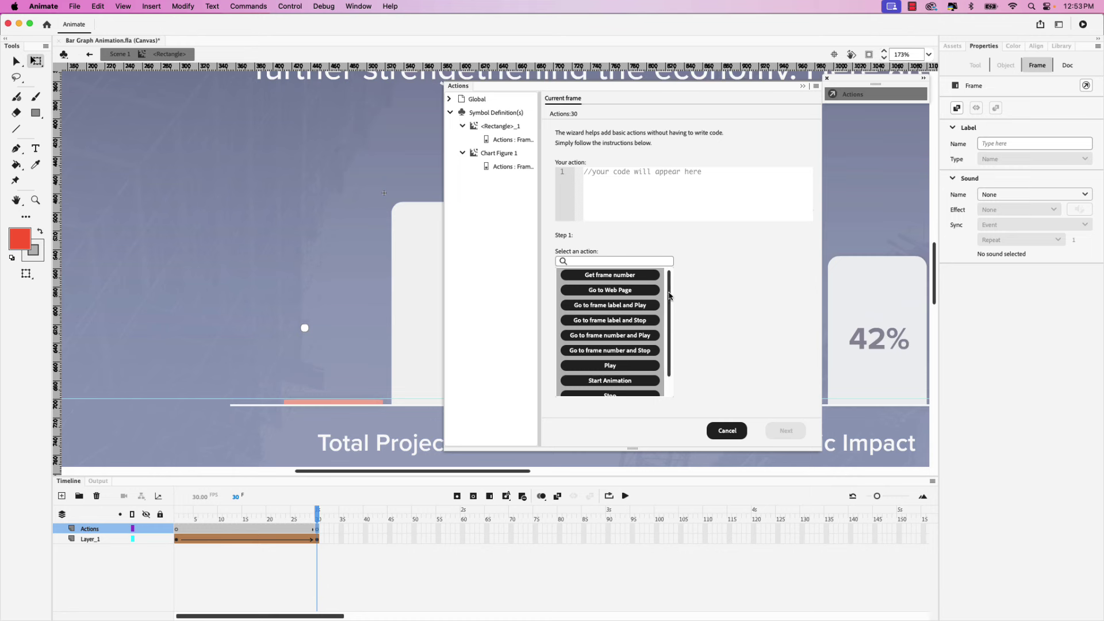
pyautogui.scroll(-2, 669, 296)
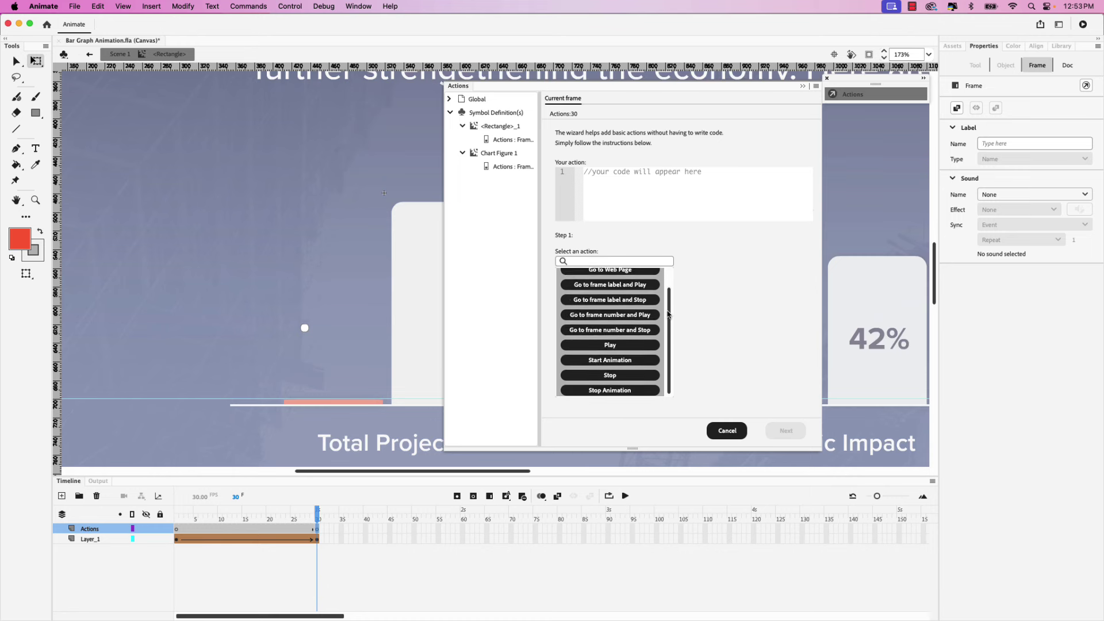
pyautogui.click(615, 374)
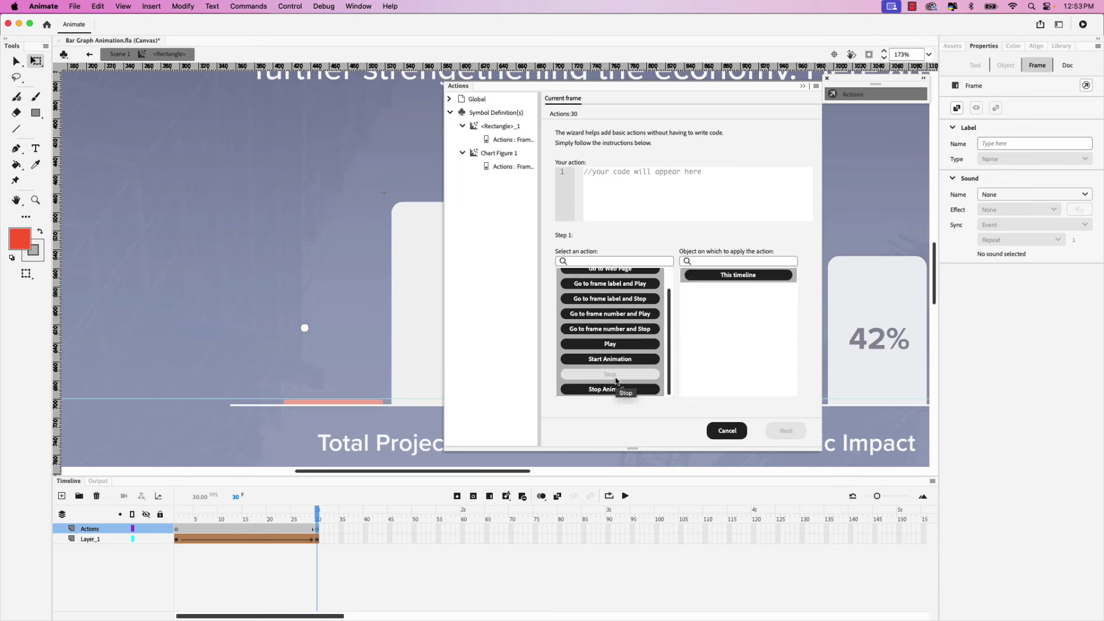
pyautogui.click(742, 278)
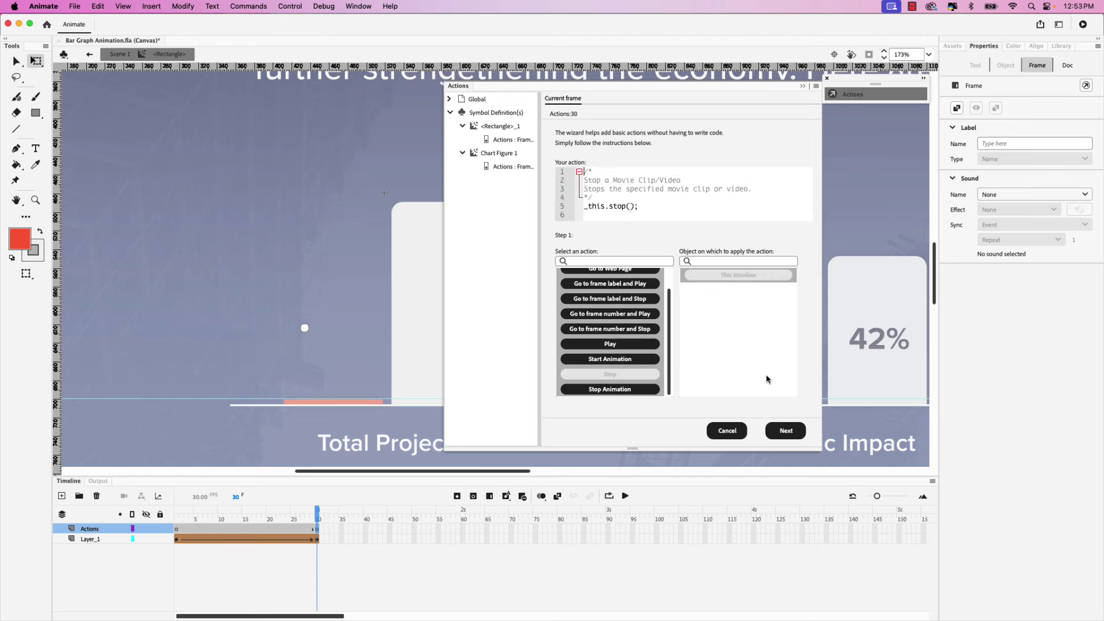
pyautogui.click(786, 431)
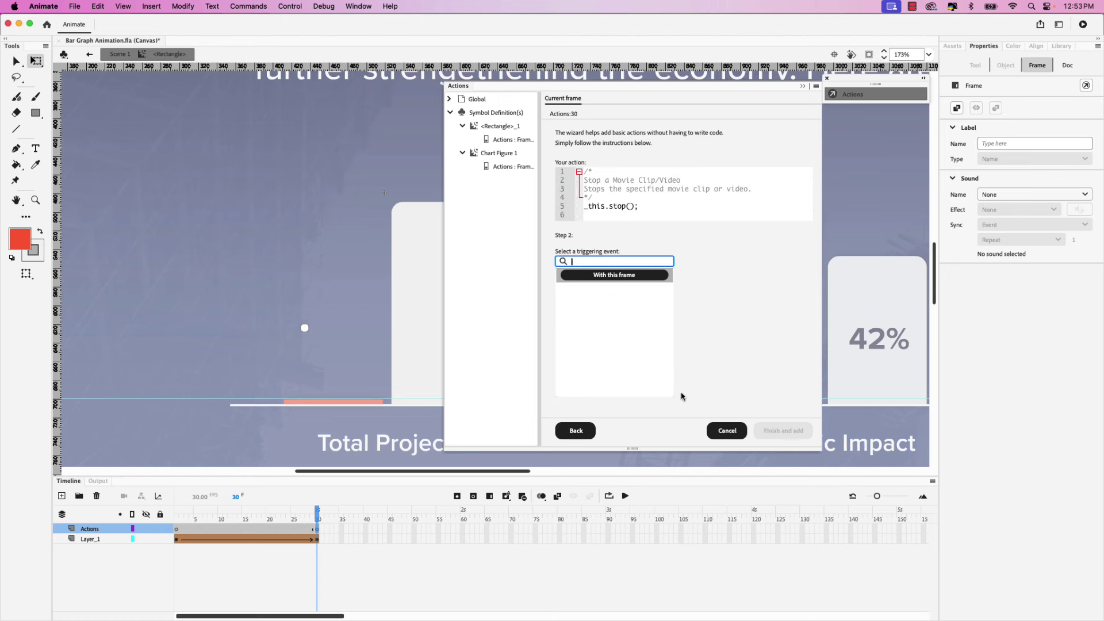
pyautogui.click(618, 279)
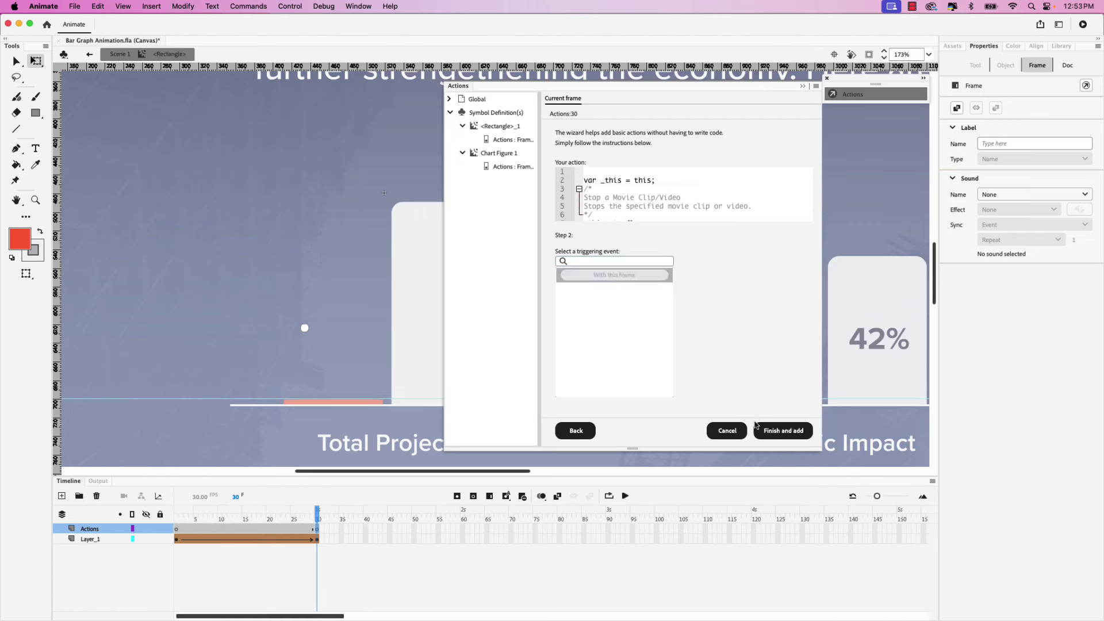
pyautogui.click(778, 432)
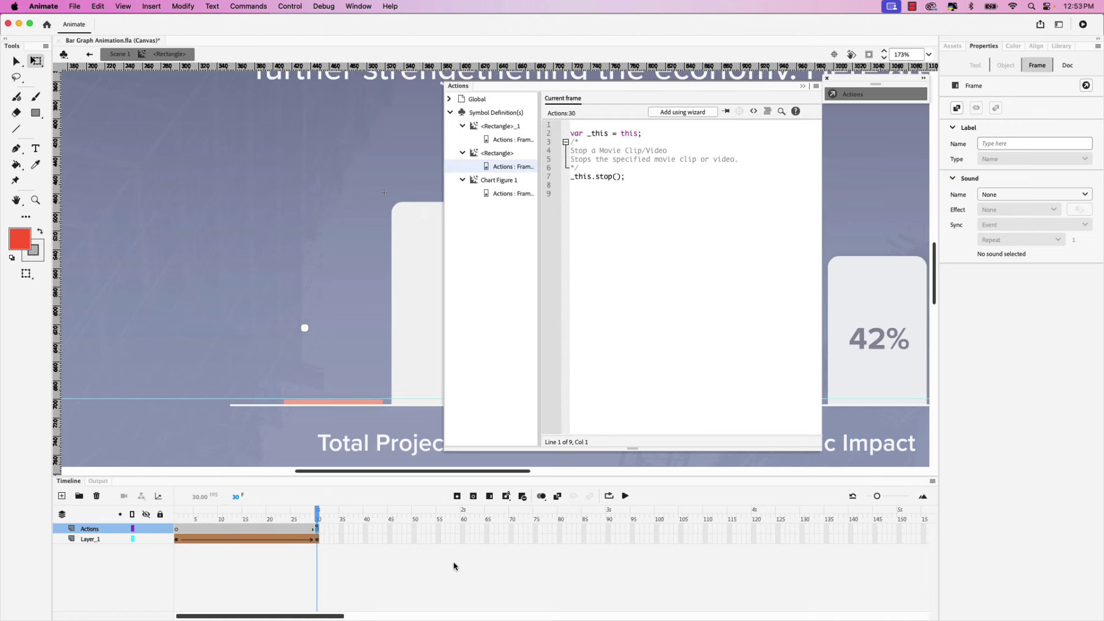
pyautogui.click(860, 97)
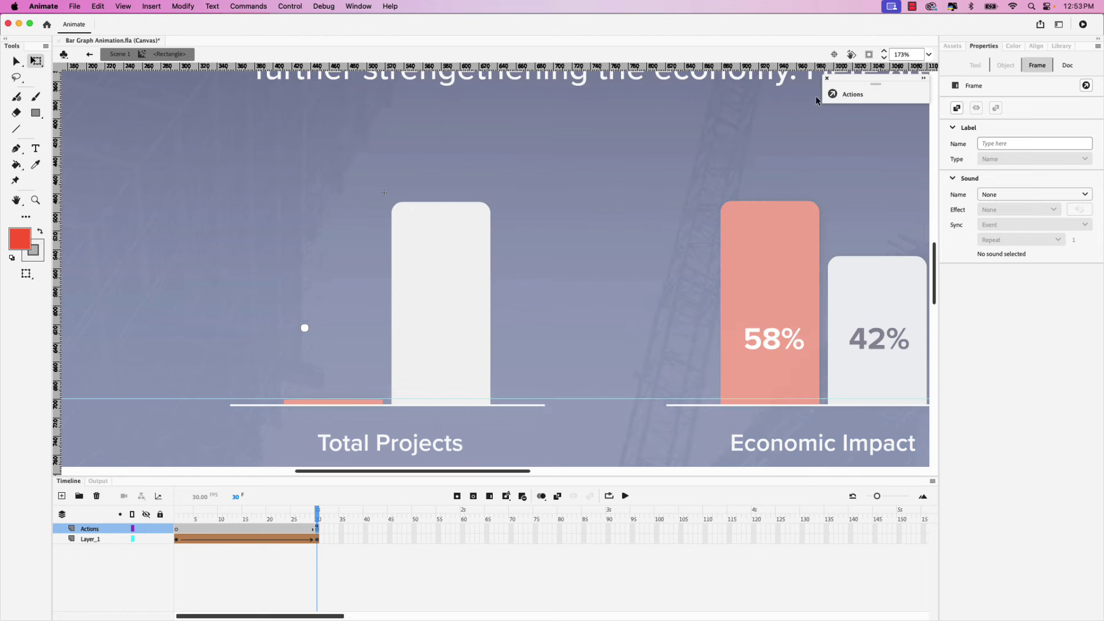
pyautogui.click(89, 55)
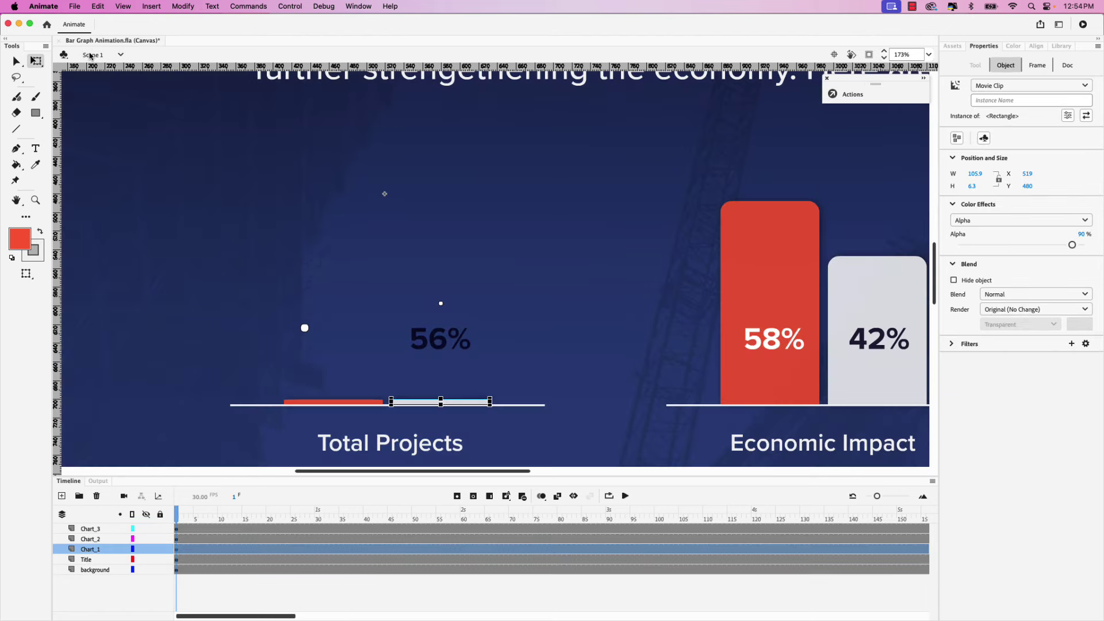
# Convert the 56% label into a movie clip symbol named Chart Figure 2.
pyautogui.click(431, 343)
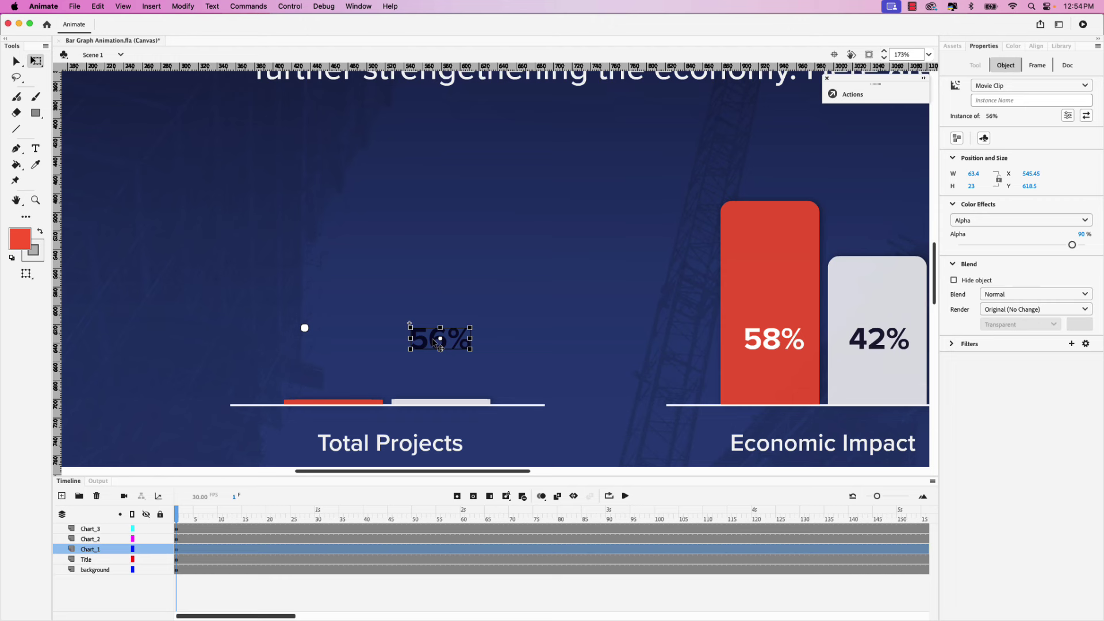
pyautogui.click(183, 6)
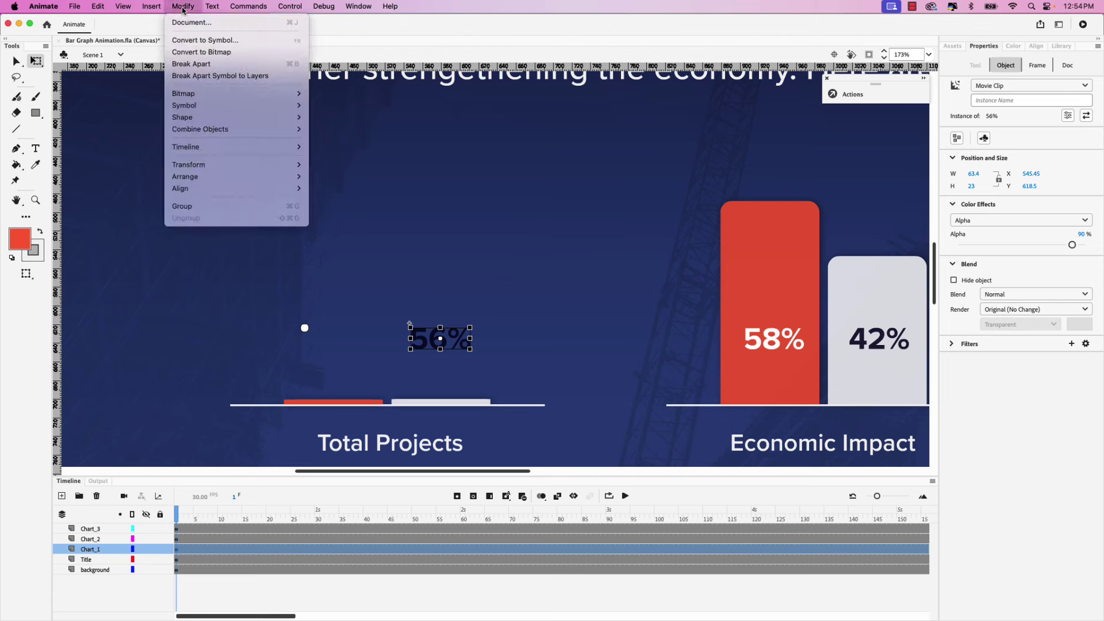
pyautogui.click(194, 39)
pyautogui.write('C')
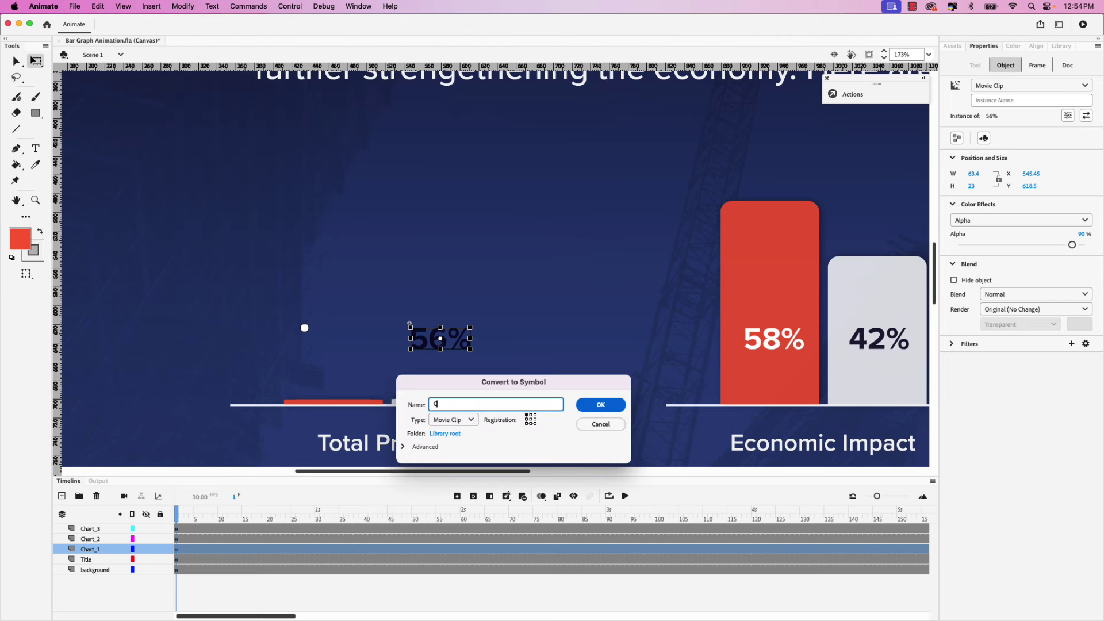
pyautogui.write('hart Figure 2')
pyautogui.click(584, 405)
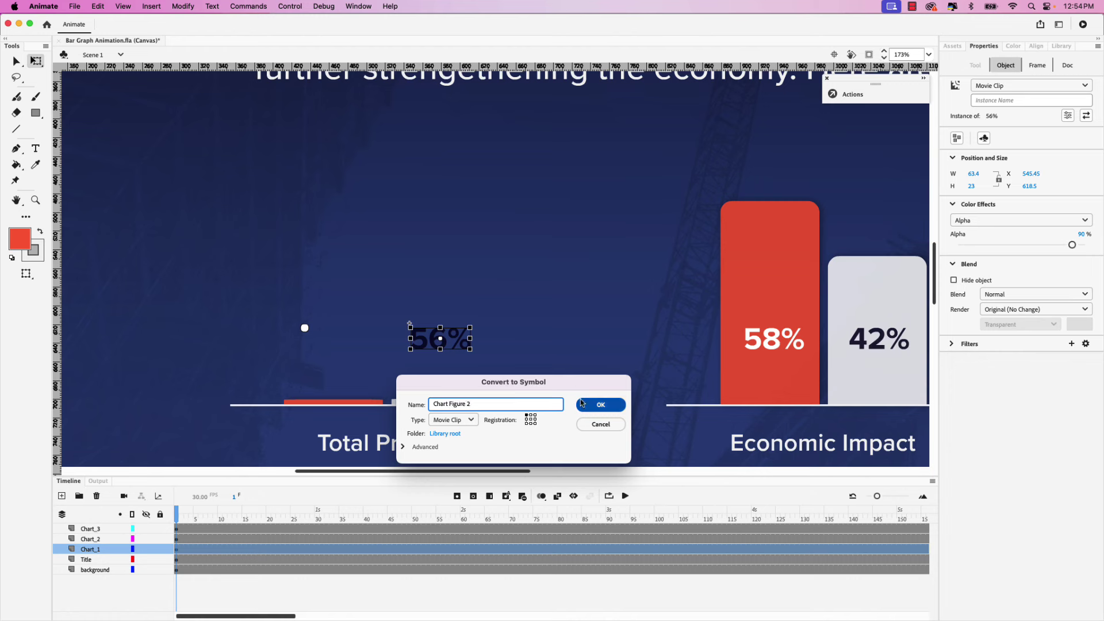
# Inside Chart Figure 2, insert a keyframe at frame 30 and create a classic tween from frame 1.
pyautogui.doubleClick(435, 345)
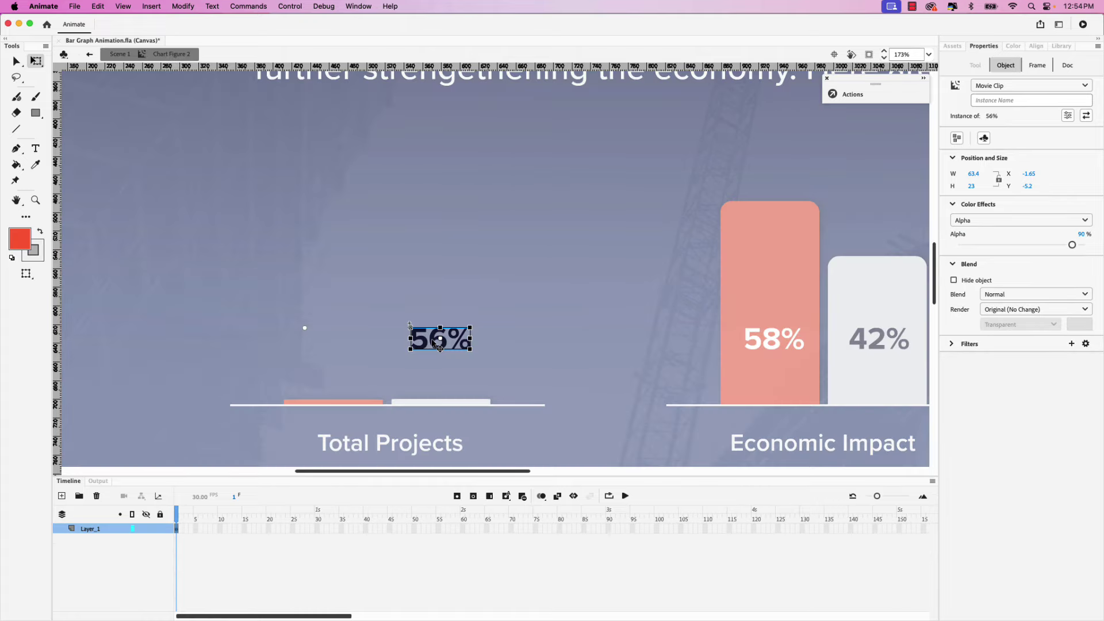
pyautogui.scroll(2, 380, 459)
pyautogui.click(318, 529)
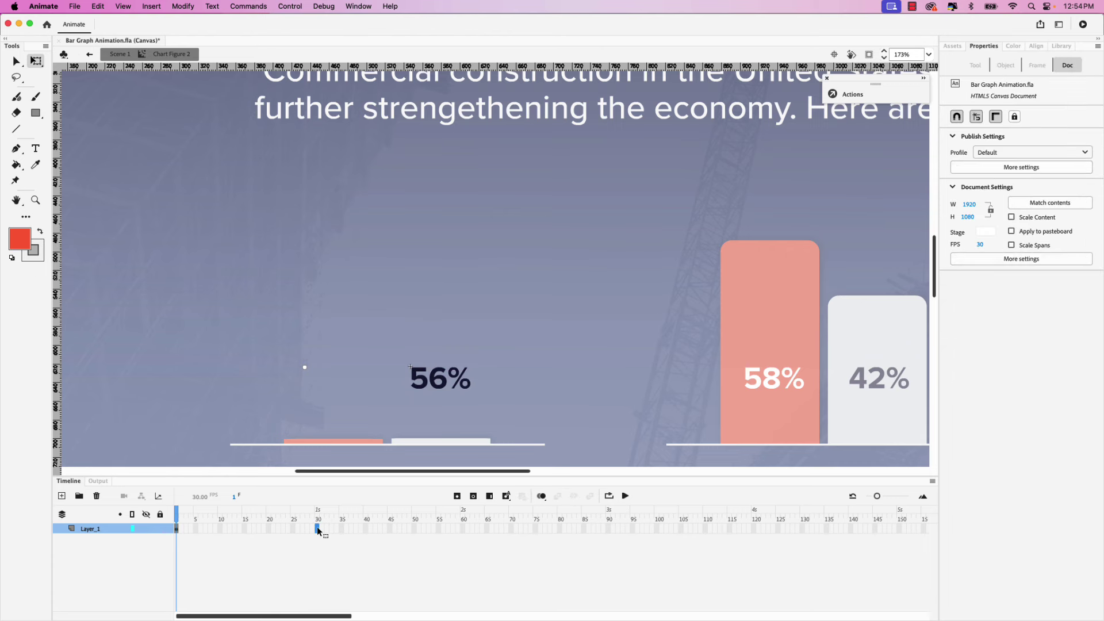
pyautogui.press('F6')
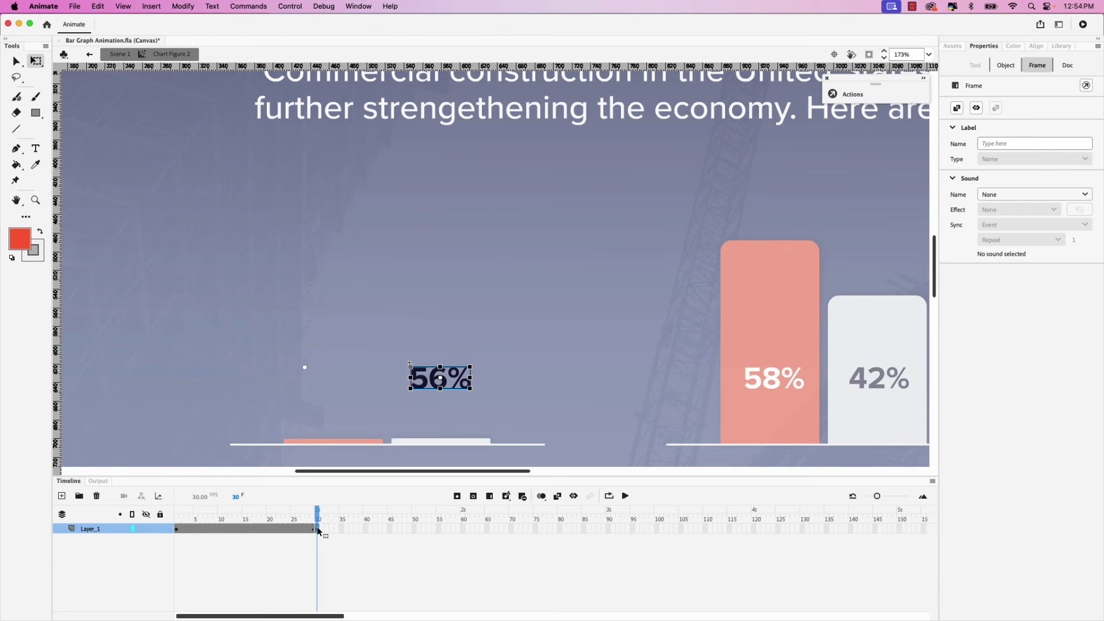
pyautogui.click(178, 529)
pyautogui.rightClick(257, 527)
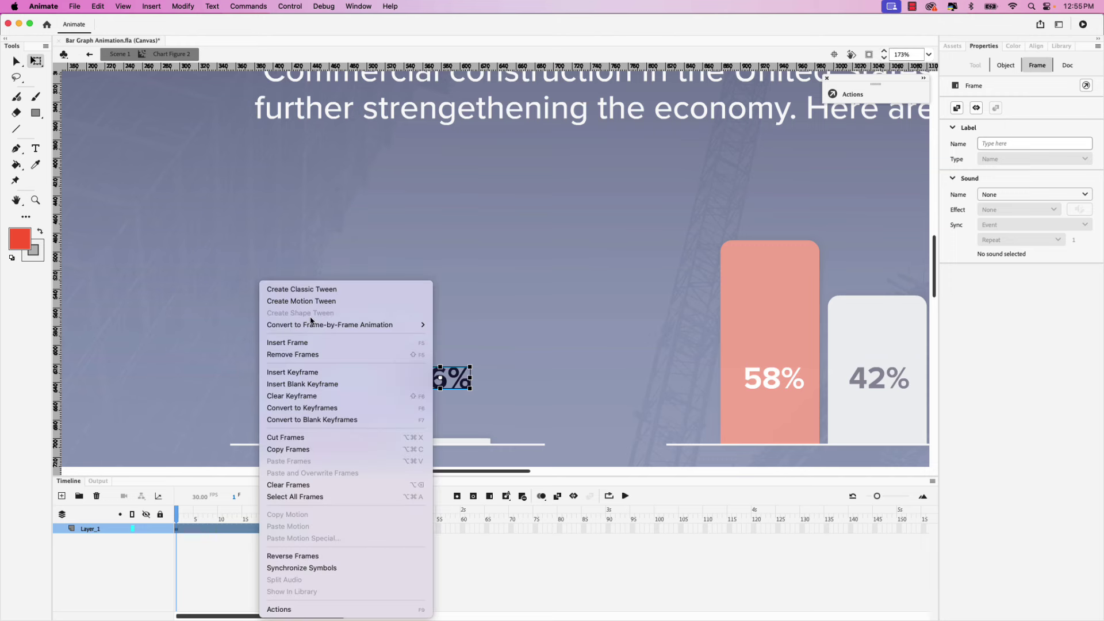
pyautogui.click(315, 289)
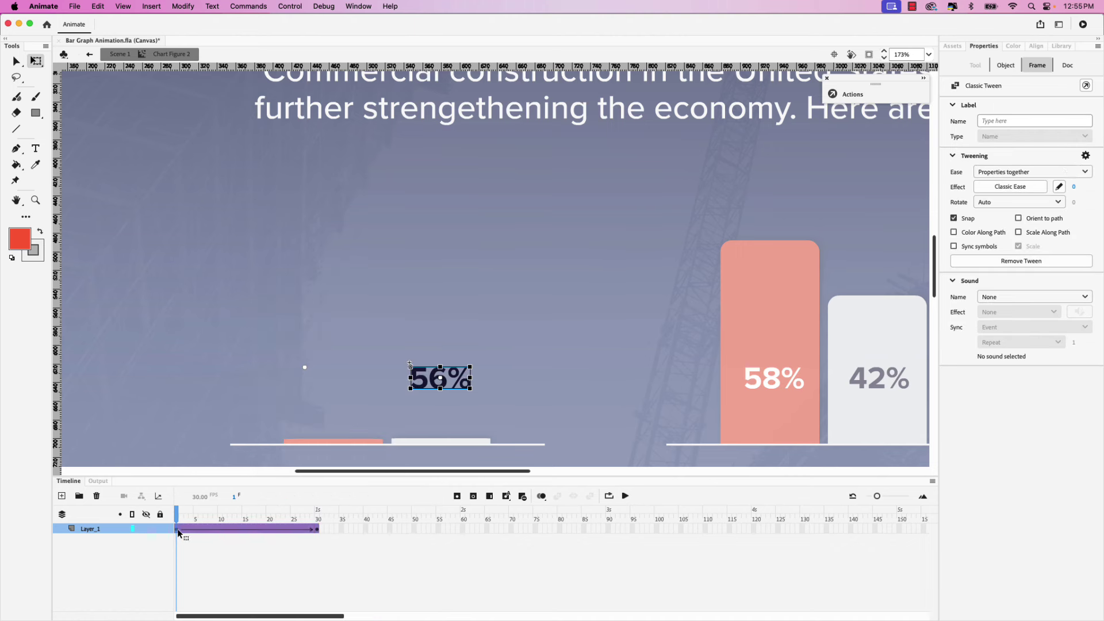
# Set the 56% label's alpha to 0% in the tween's first keyframe and move that keyframe to frame 10.
pyautogui.click(1003, 65)
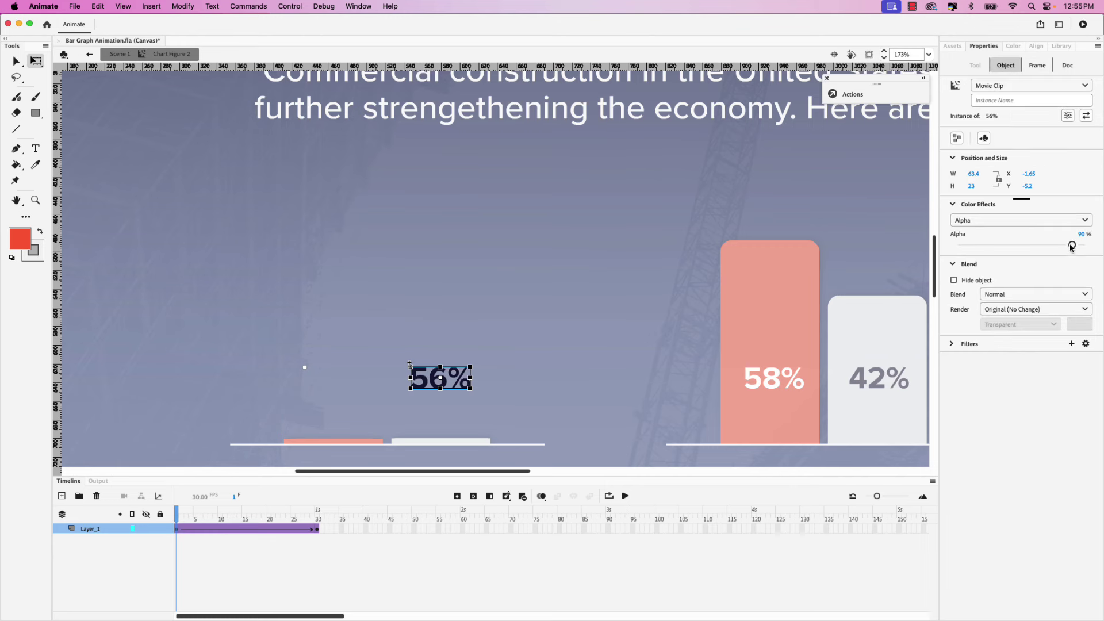
pyautogui.moveTo(1072, 245); pyautogui.dragTo(957, 247)
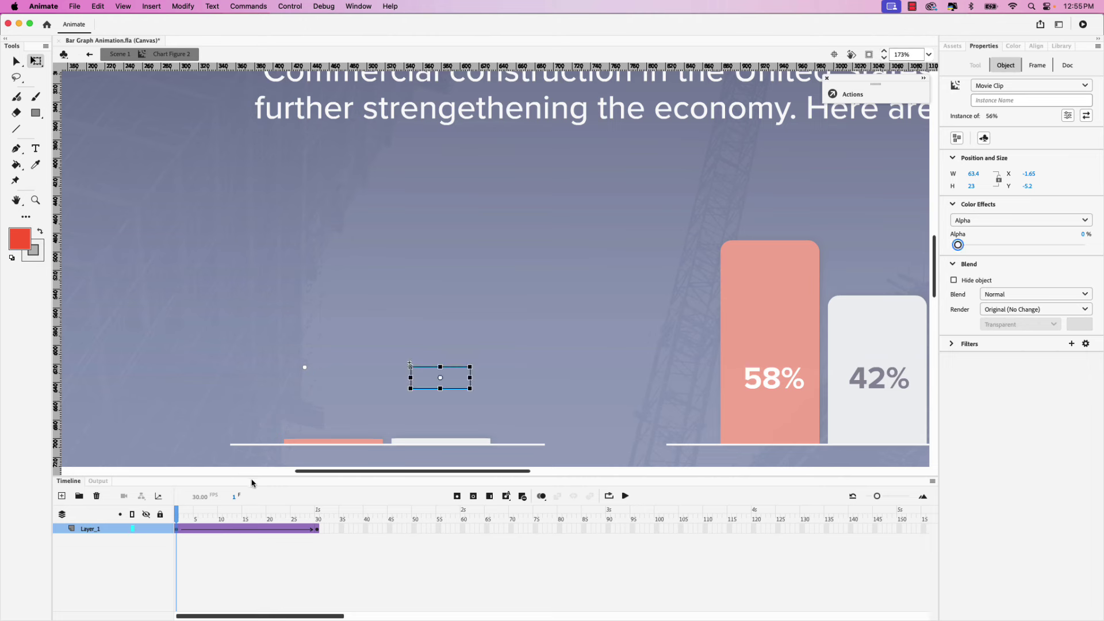
pyautogui.moveTo(176, 521); pyautogui.dragTo(220, 533)
pyautogui.click(177, 530)
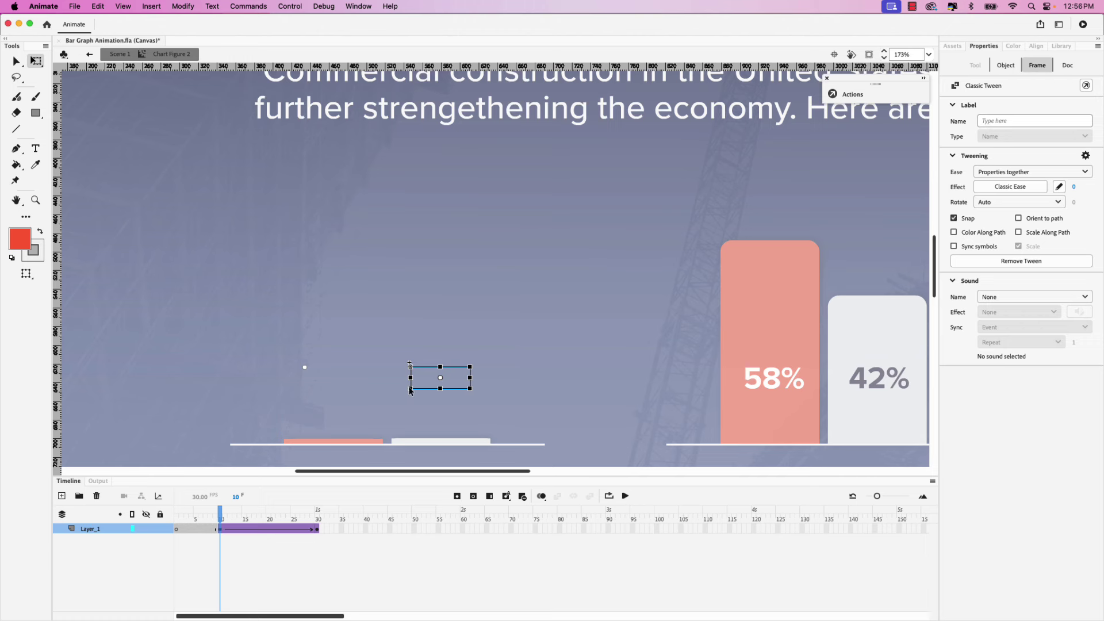
# Set the 56% label's classic tween ease to Ease In Out, Quint.
pyautogui.click(254, 529)
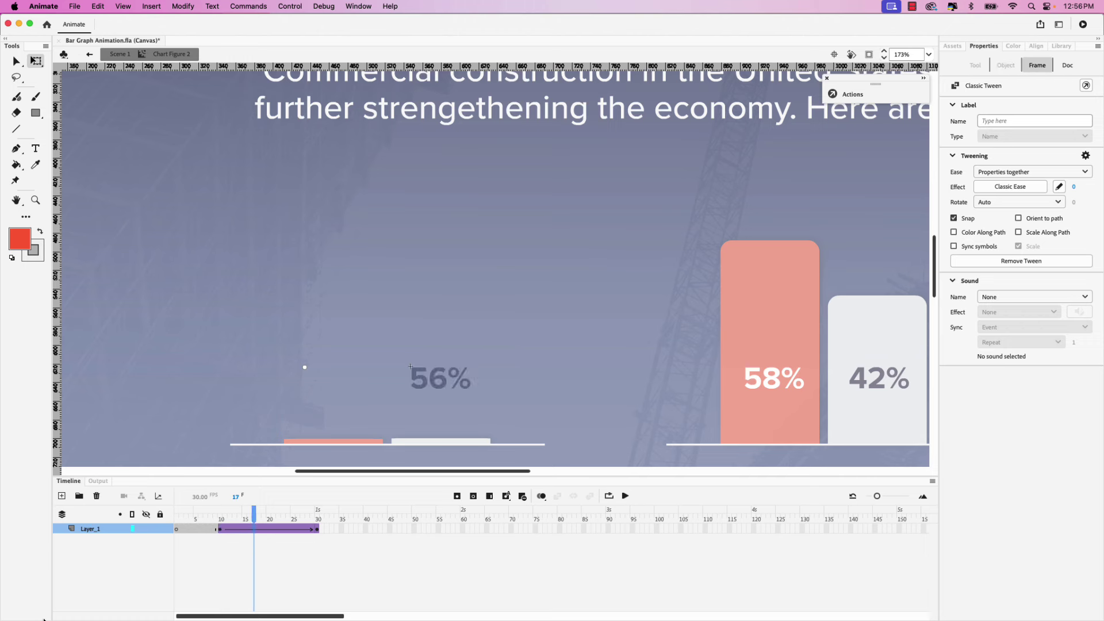
pyautogui.click(998, 189)
pyautogui.click(753, 237)
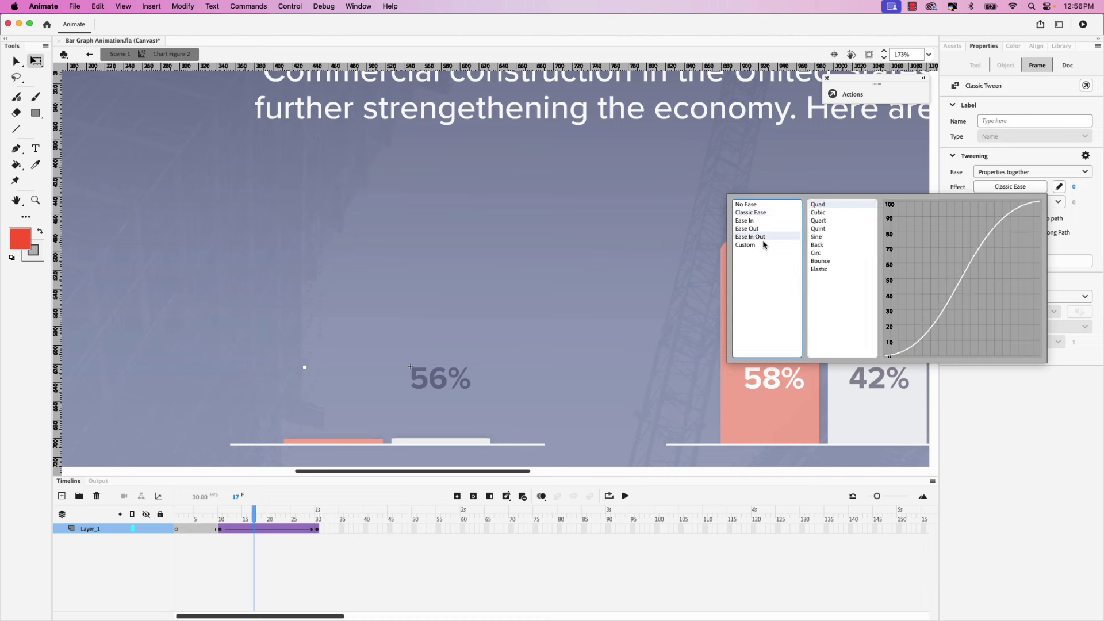
pyautogui.click(818, 228)
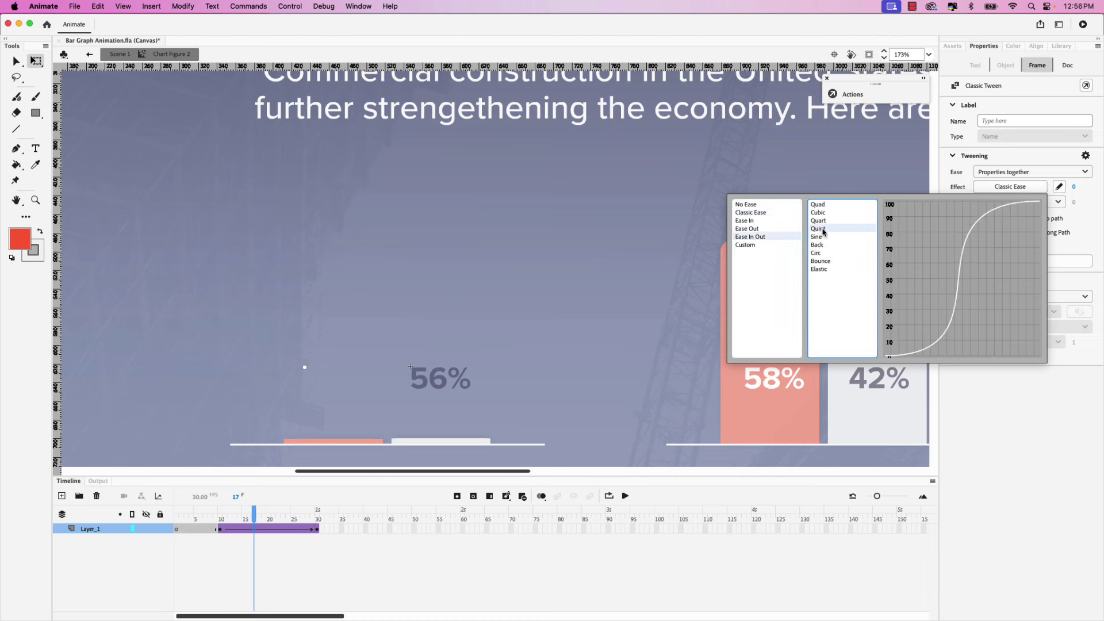
pyautogui.doubleClick(818, 229)
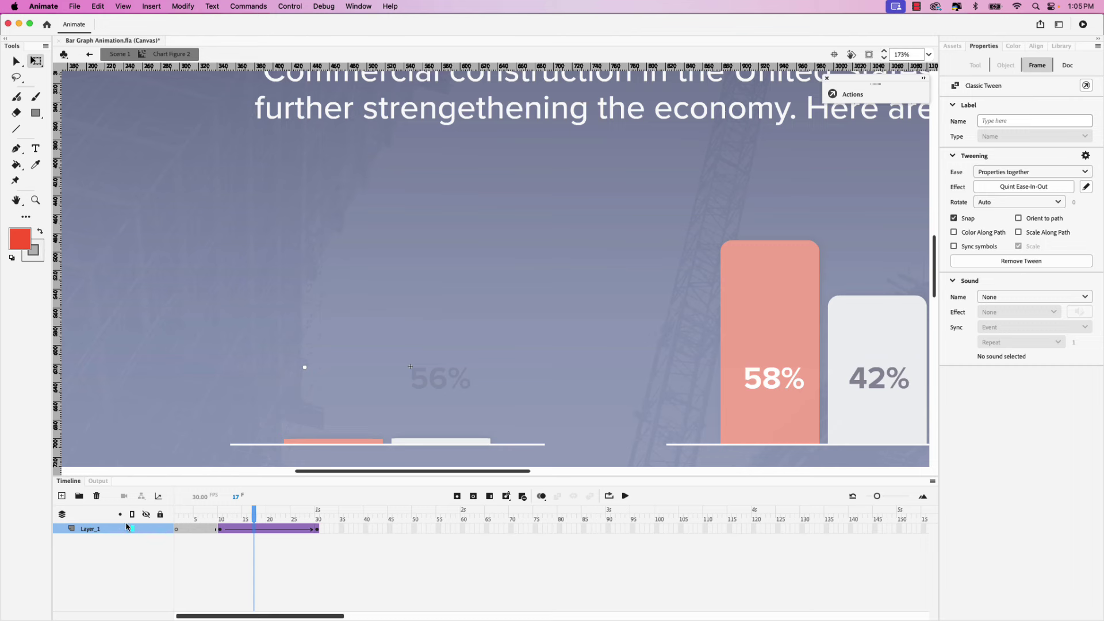
# Add a layer named Actions inside Chart Figure 2 and insert a keyframe on it at frame 30.
pyautogui.click(61, 496)
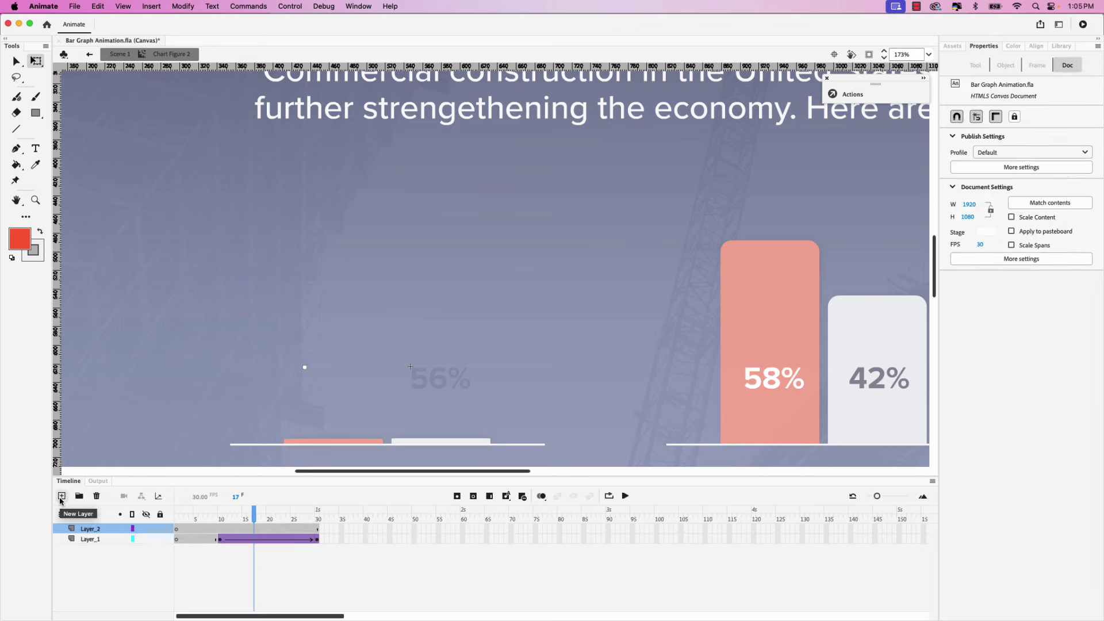
pyautogui.click(91, 531)
pyautogui.doubleClick(91, 530)
pyautogui.write('A')
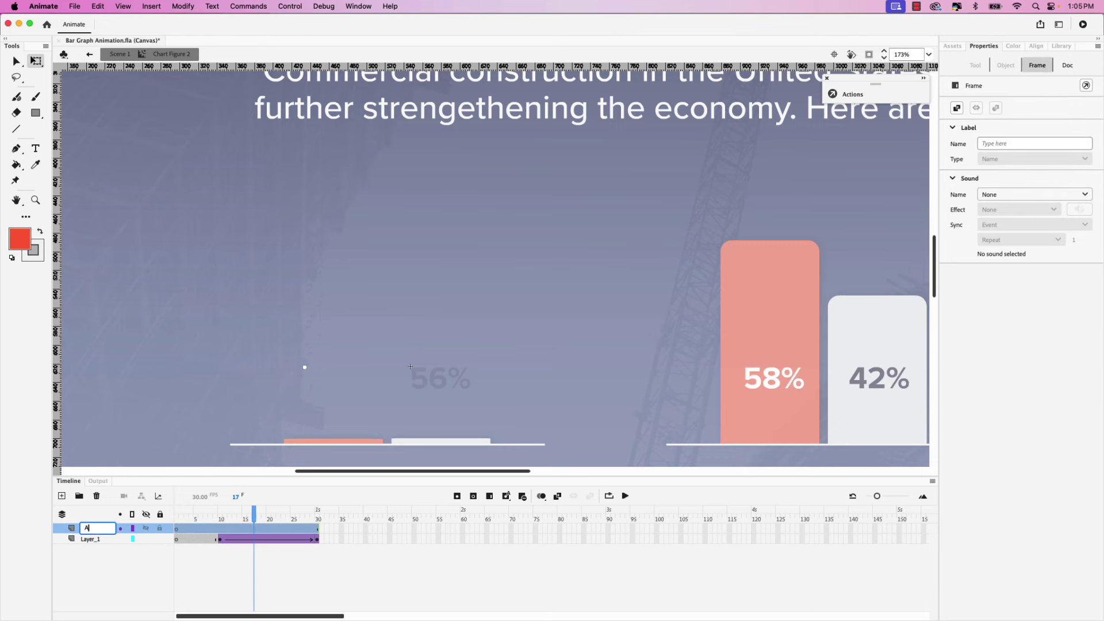
pyautogui.write('ctions')
pyautogui.press('Return')
pyautogui.moveTo(256, 518); pyautogui.dragTo(317, 519)
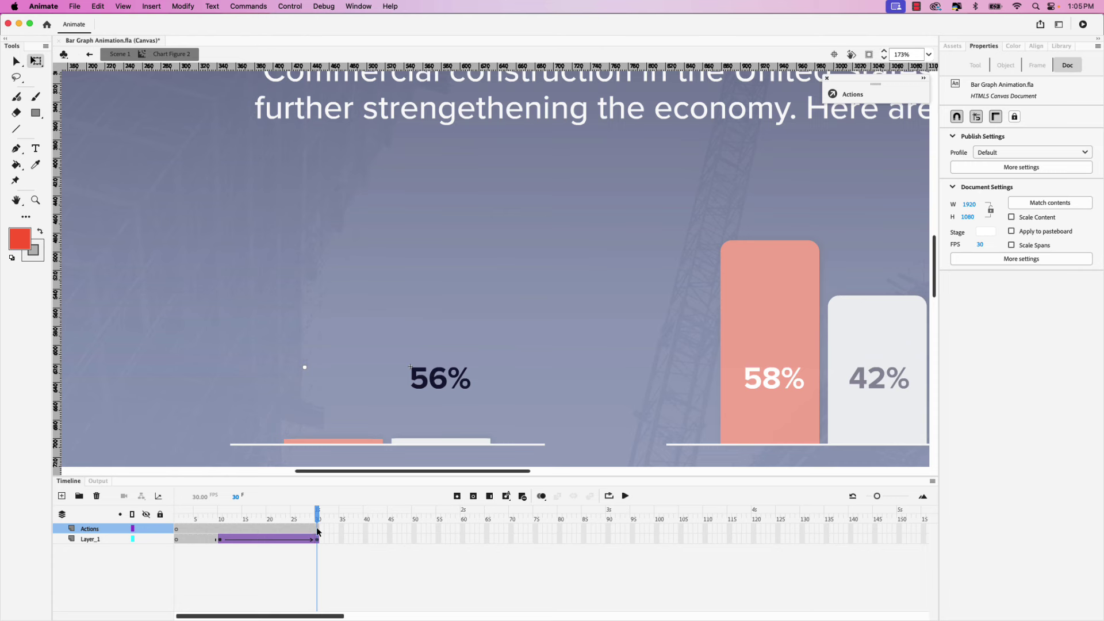
pyautogui.click(317, 531)
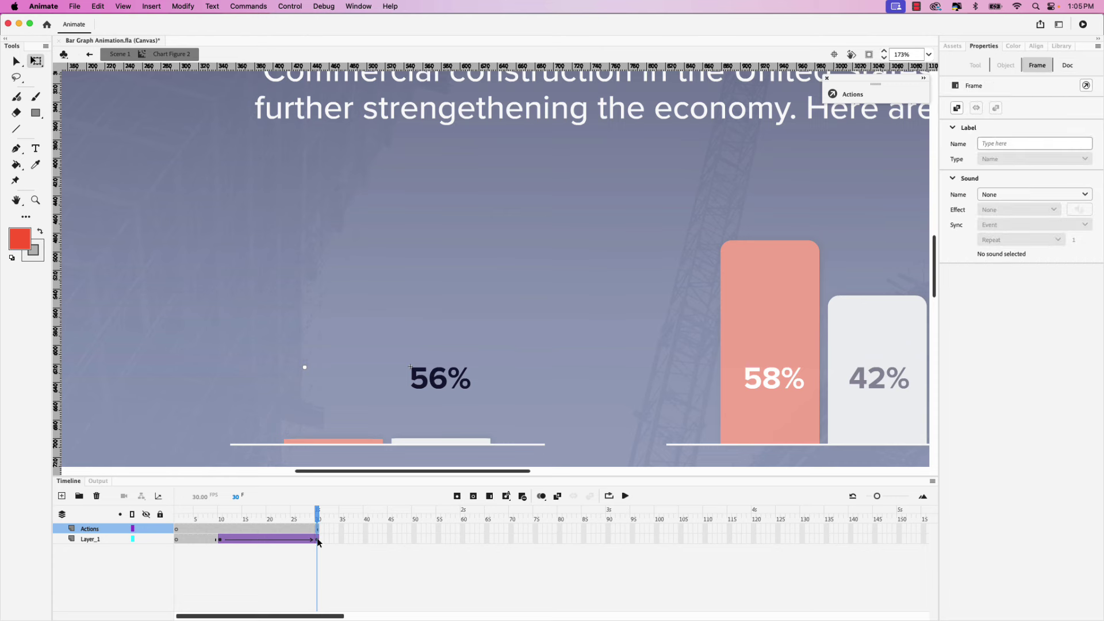
pyautogui.press('F6')
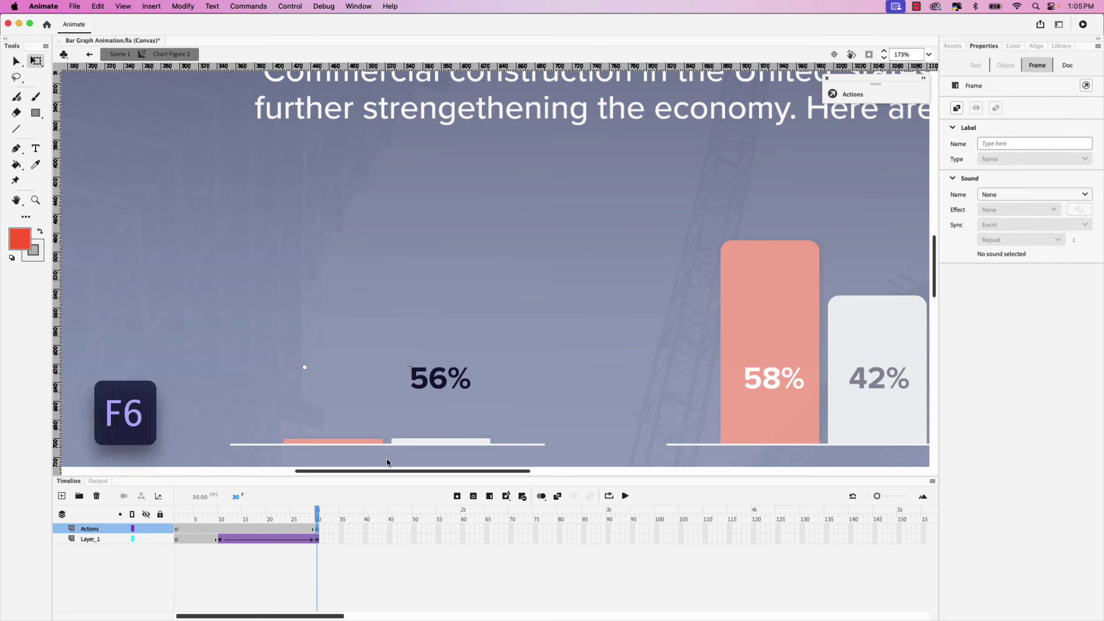
# Add a Stop action for this timeline, triggered with this frame, to frame 30 of Chart Figure 2's Actions layer using the wizard.
pyautogui.click(852, 95)
pyautogui.click(693, 115)
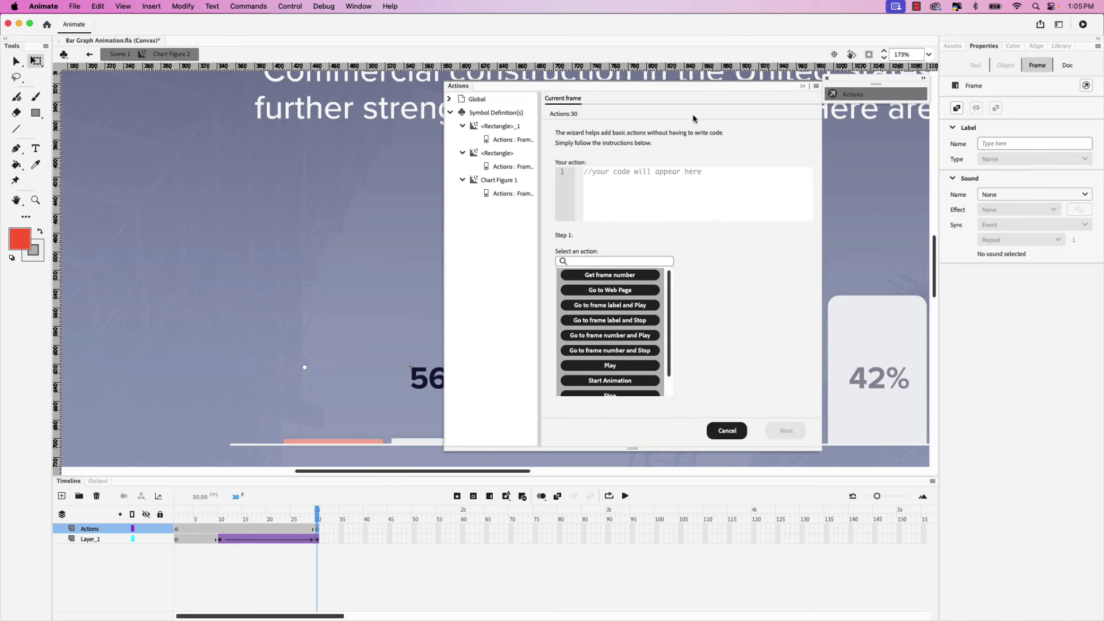
pyautogui.scroll(-2, 666, 328)
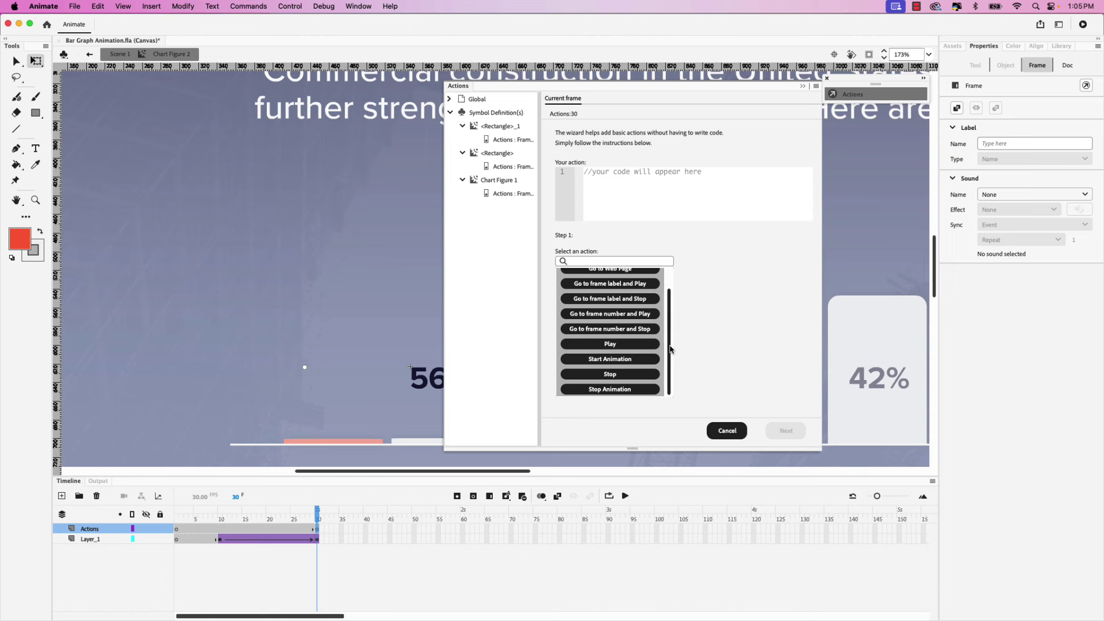
pyautogui.click(627, 375)
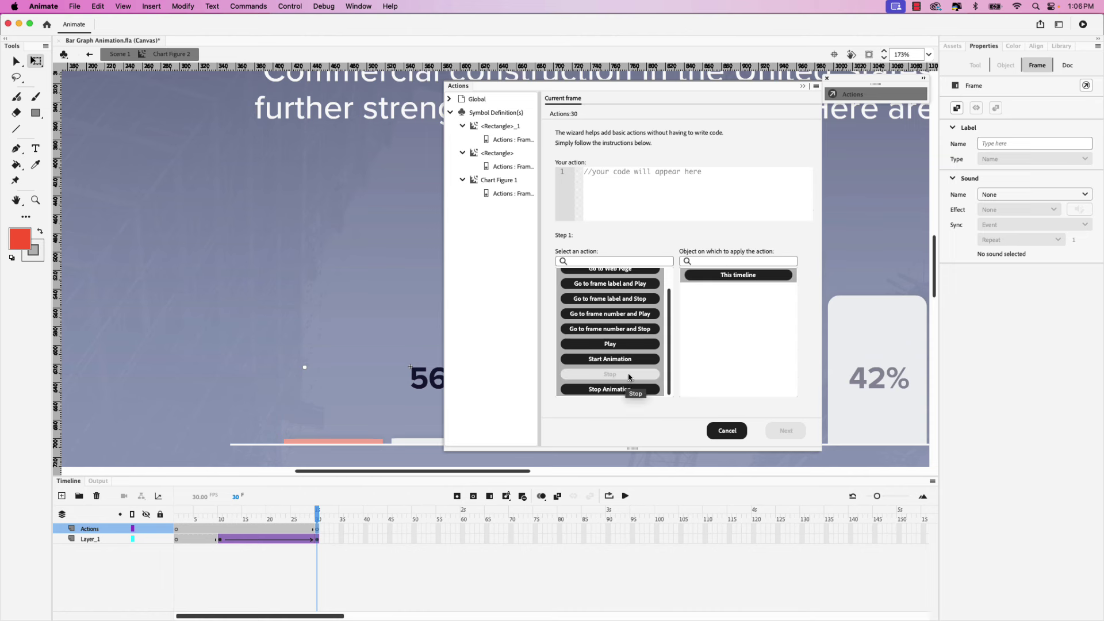
pyautogui.click(716, 276)
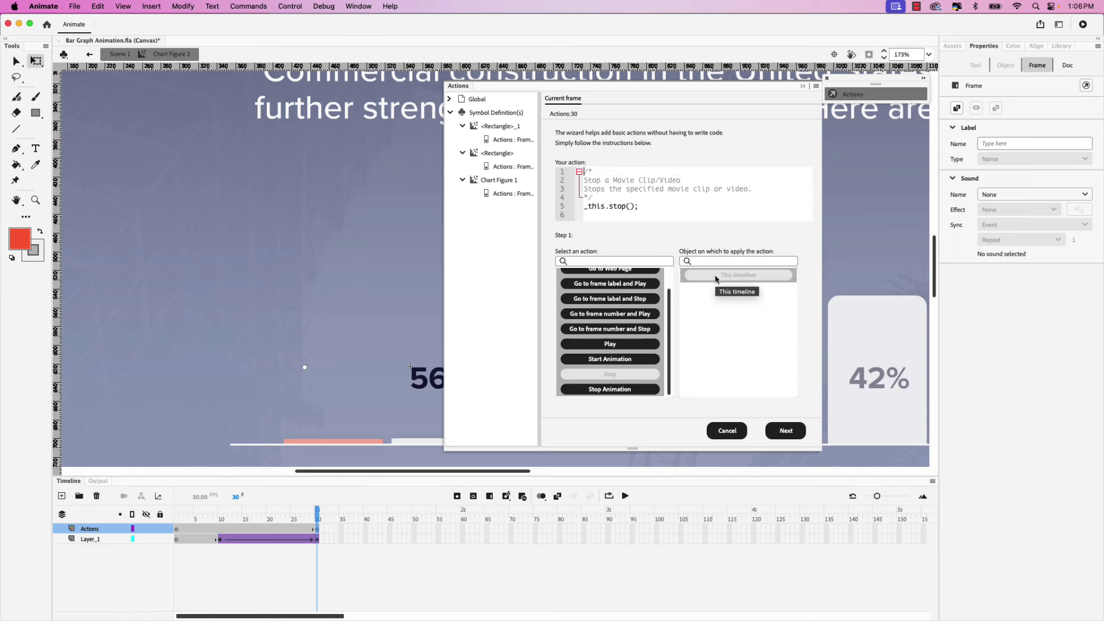
pyautogui.click(786, 432)
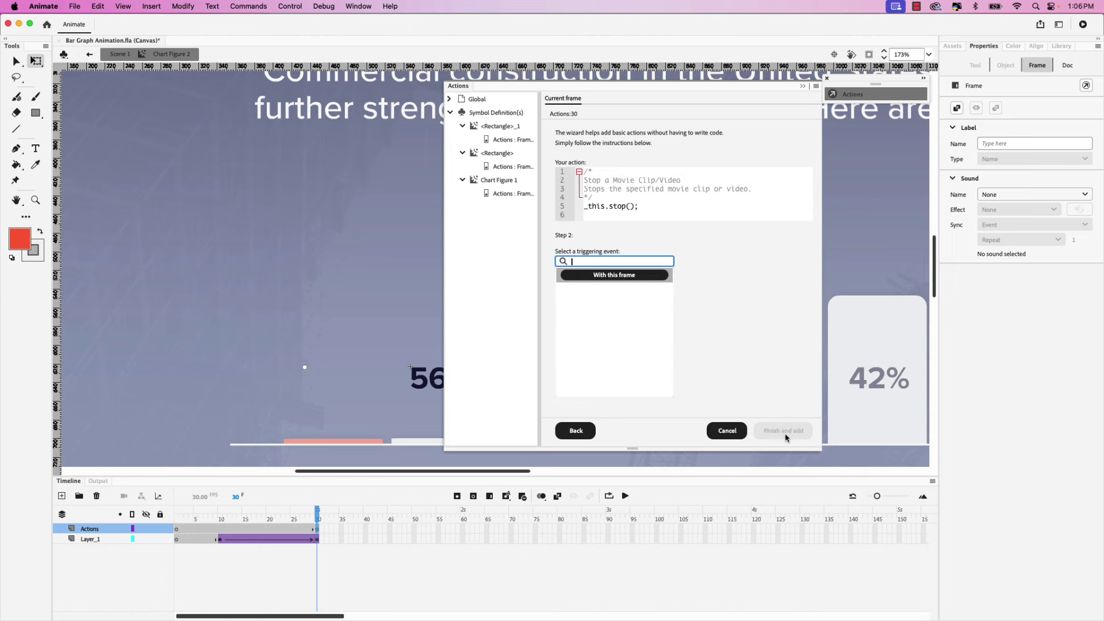
pyautogui.click(612, 281)
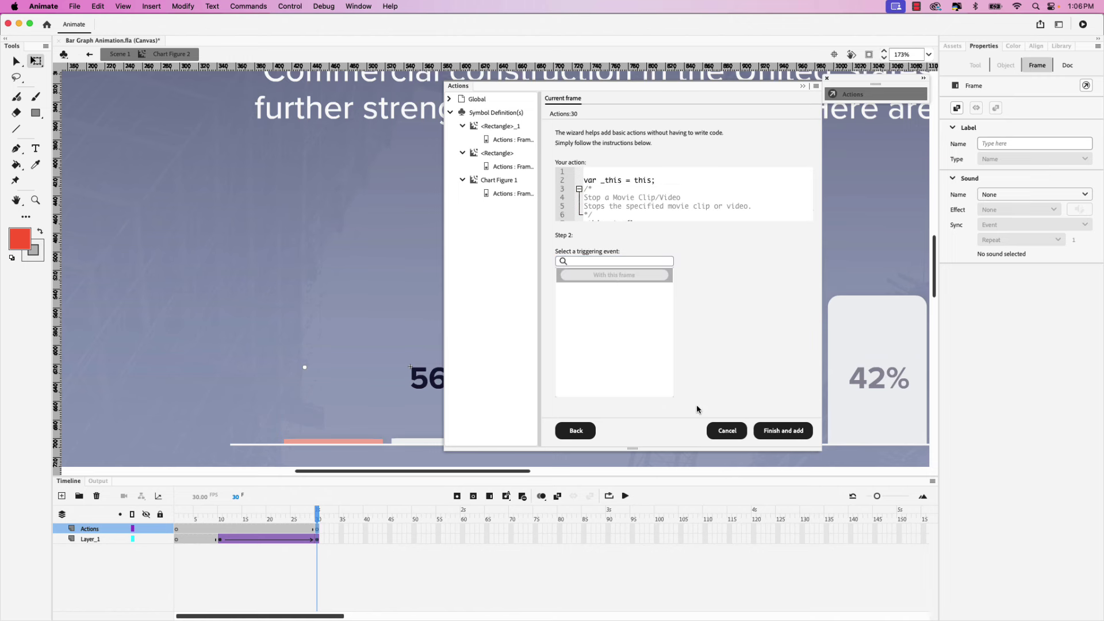
pyautogui.click(784, 431)
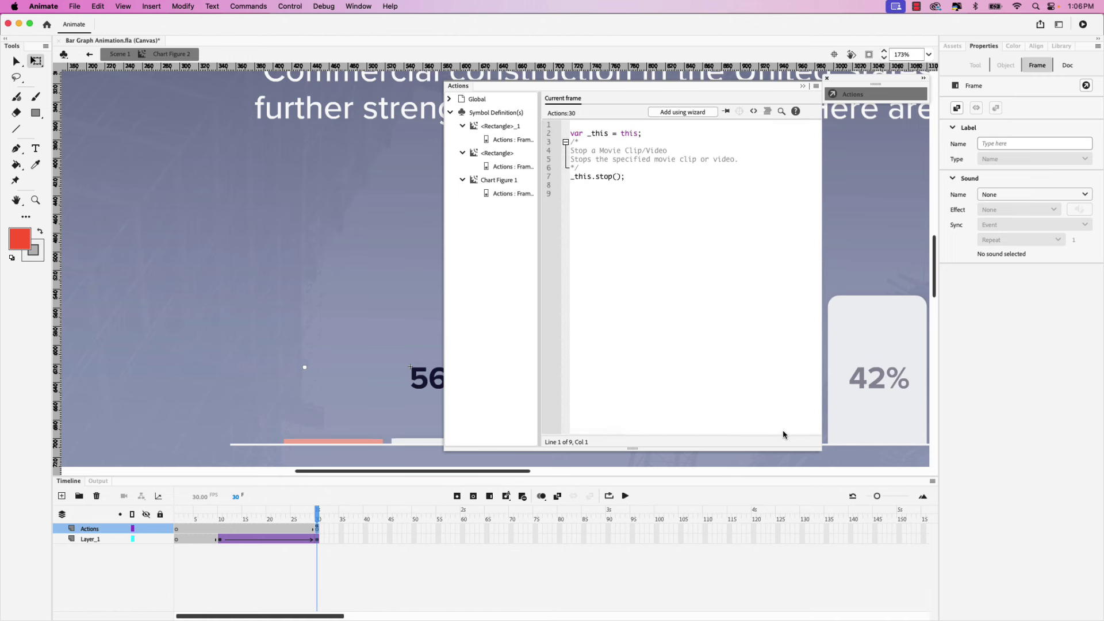
# Return to Scene 1, open the red Economic Impact bar's symbol for editing, and select frame 30 on its layer.
pyautogui.click(90, 55)
pyautogui.press('super+minus')
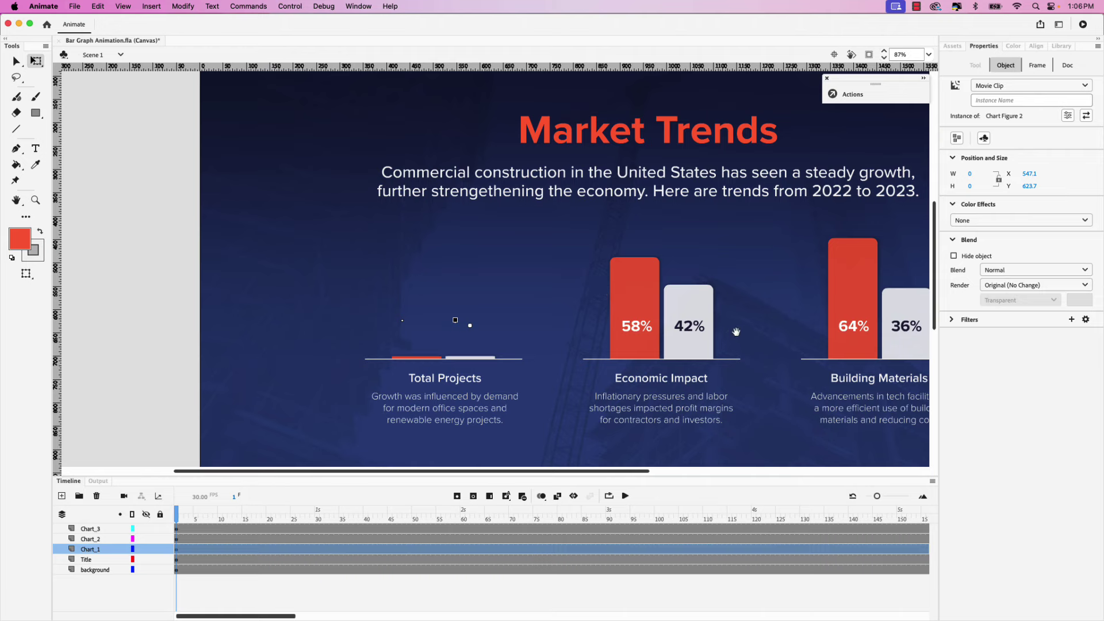
pyautogui.moveTo(734, 332); pyautogui.dragTo(507, 317)
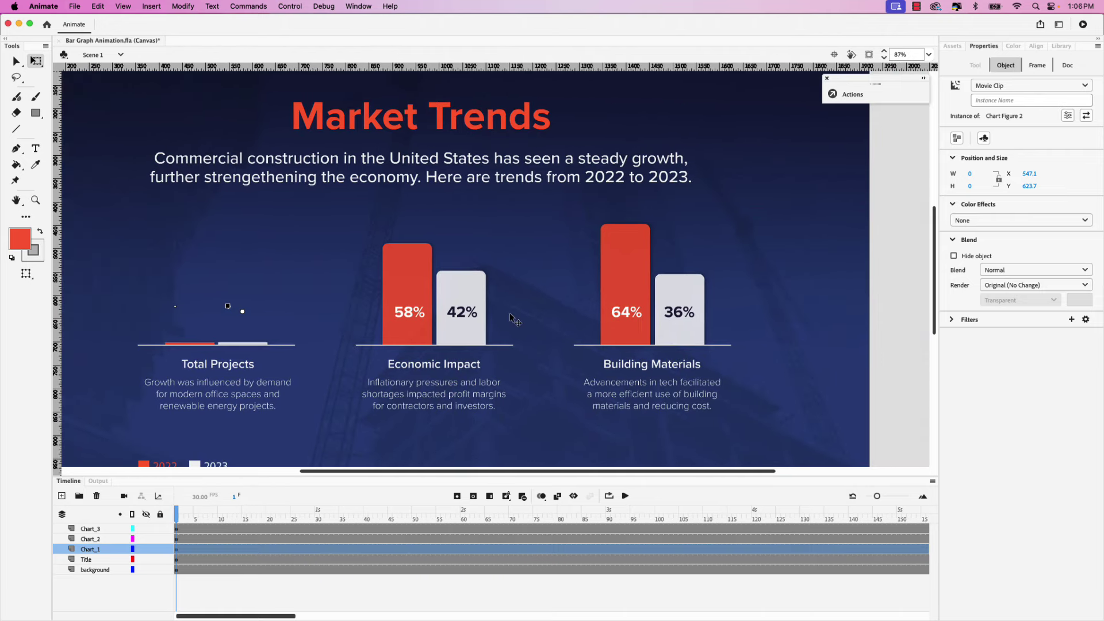
pyautogui.doubleClick(418, 271)
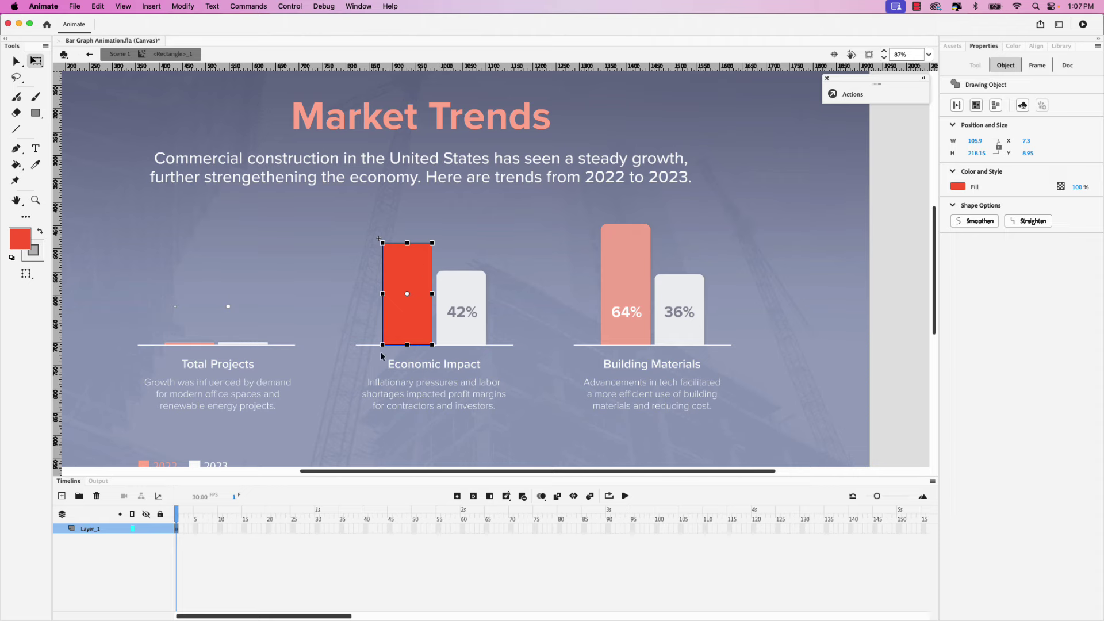
pyautogui.click(317, 527)
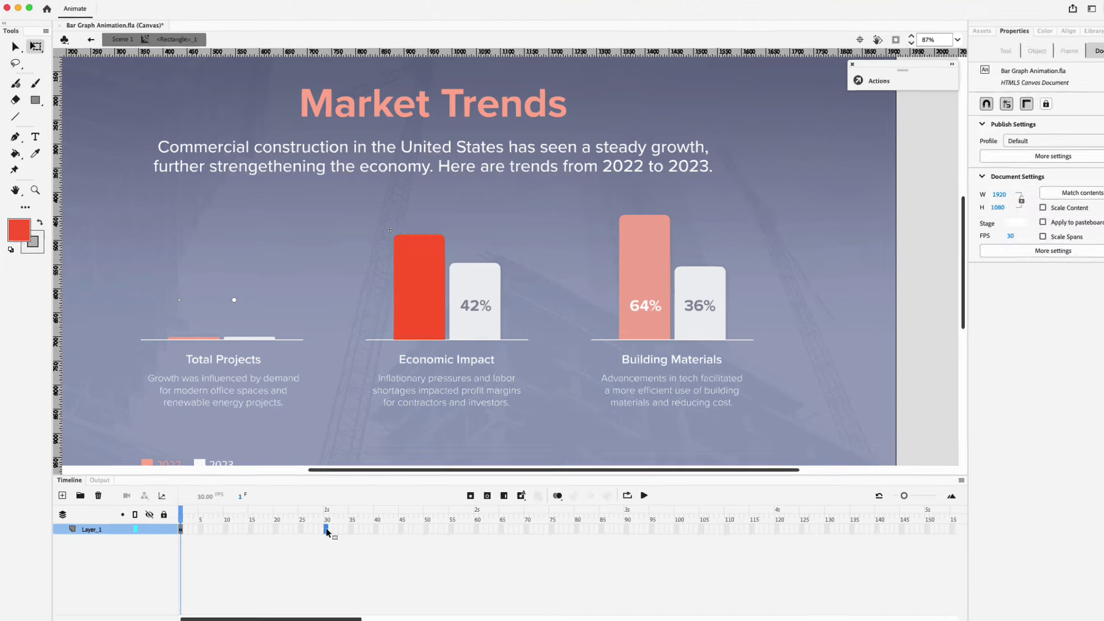
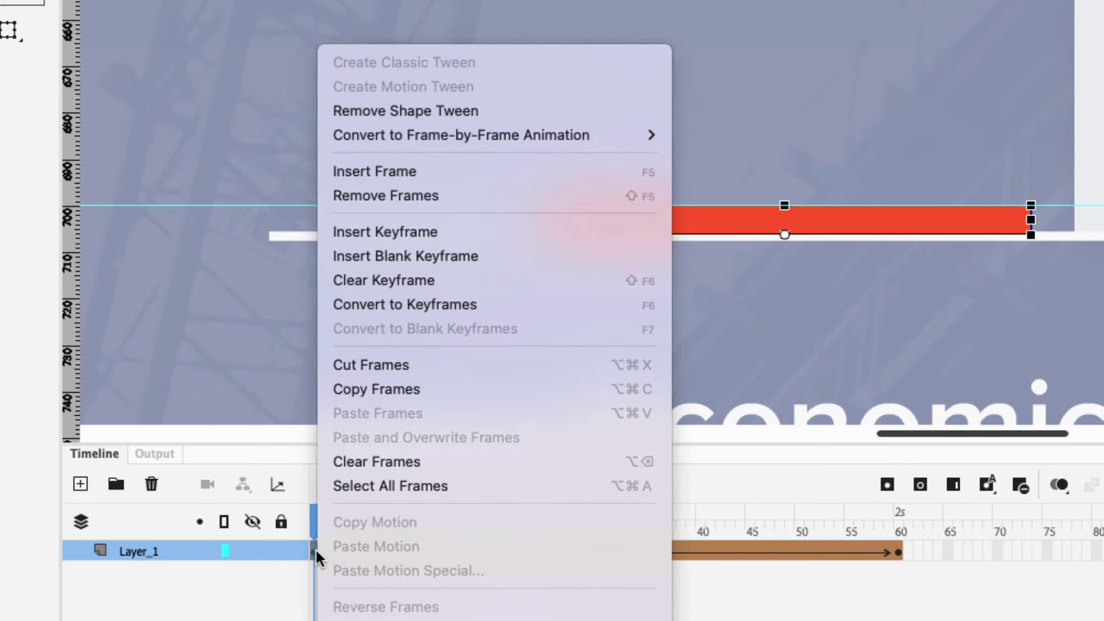
# Copy the flattened bar's keyframe from frame 1 and paste it onto frame 30 of Layer_1.
pyautogui.click(417, 387)
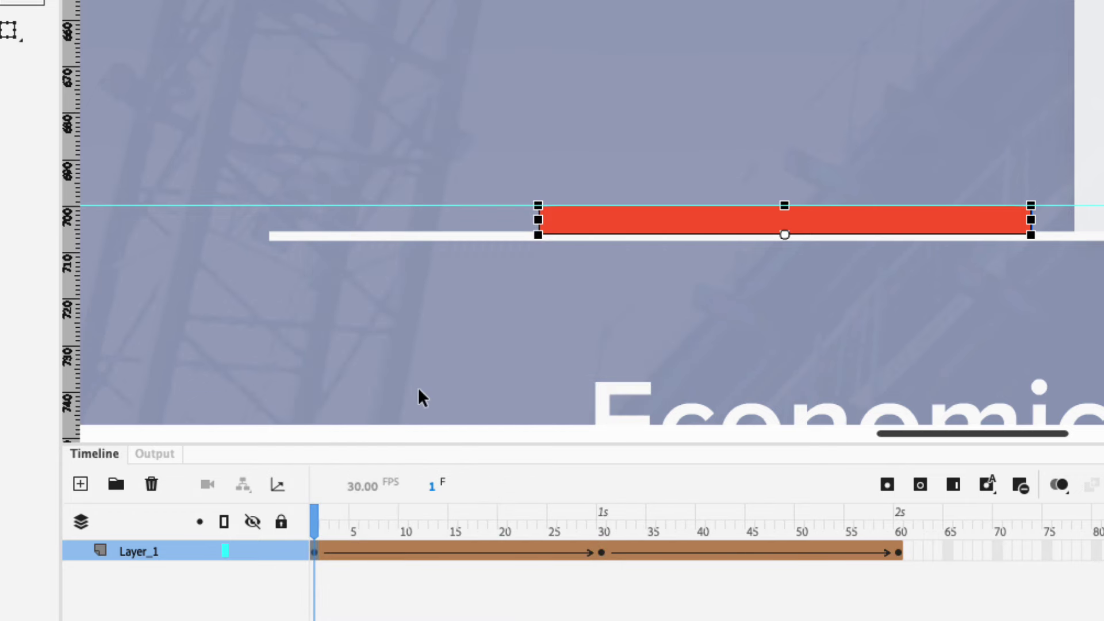
pyautogui.click(602, 551)
pyautogui.rightClick(602, 551)
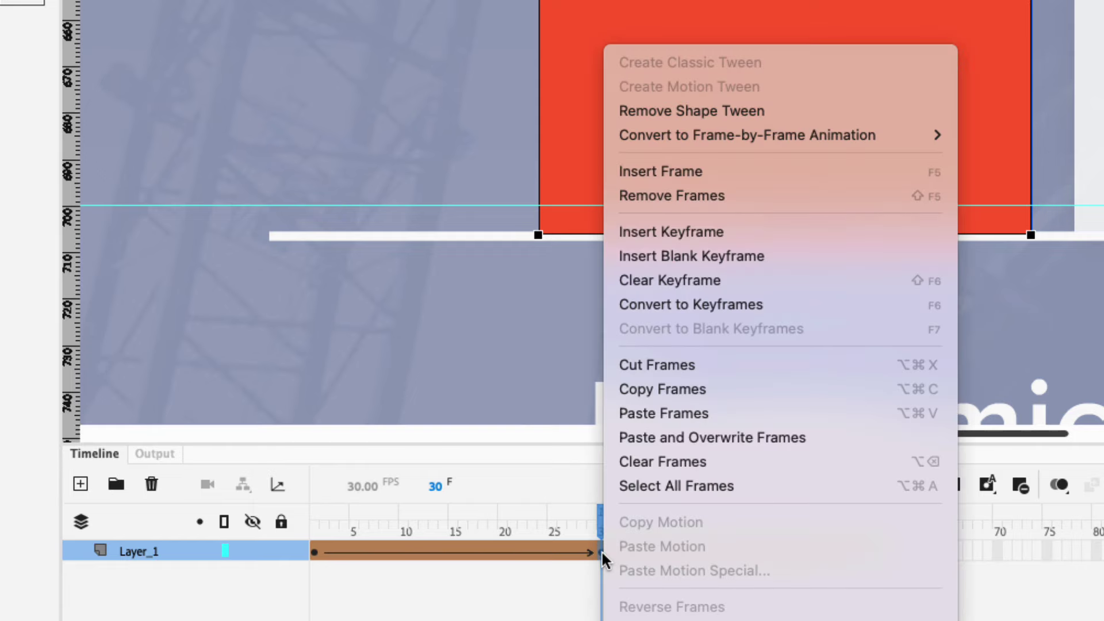
pyautogui.click(665, 412)
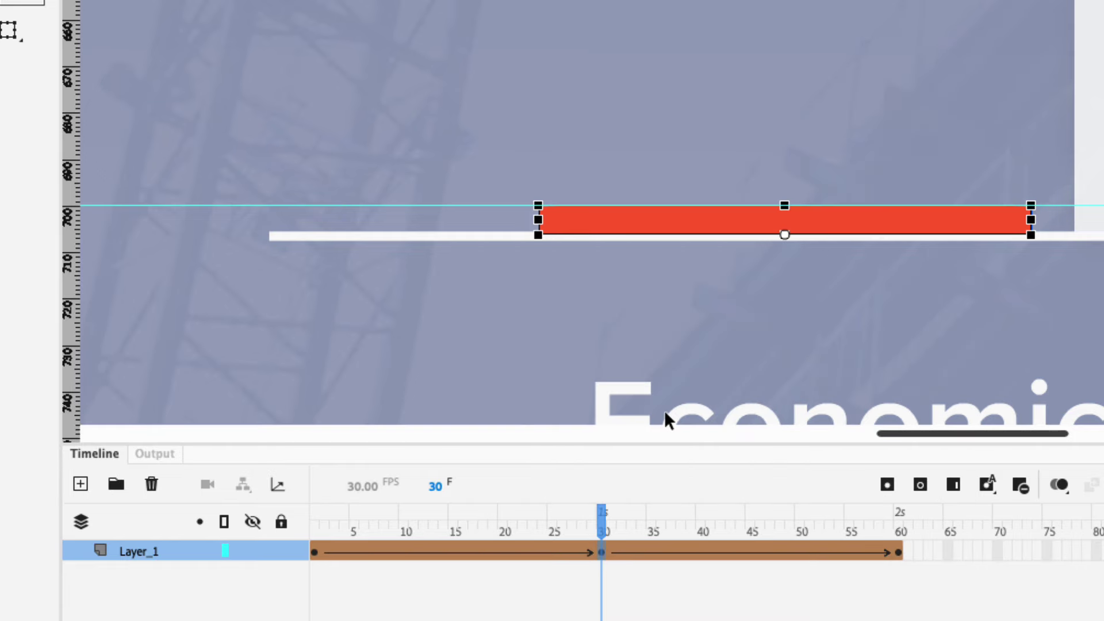
pyautogui.moveTo(603, 524)
pyautogui.mouseDown()
pyautogui.moveTo(720, 525)
pyautogui.moveTo(603, 524)
pyautogui.mouseUp()
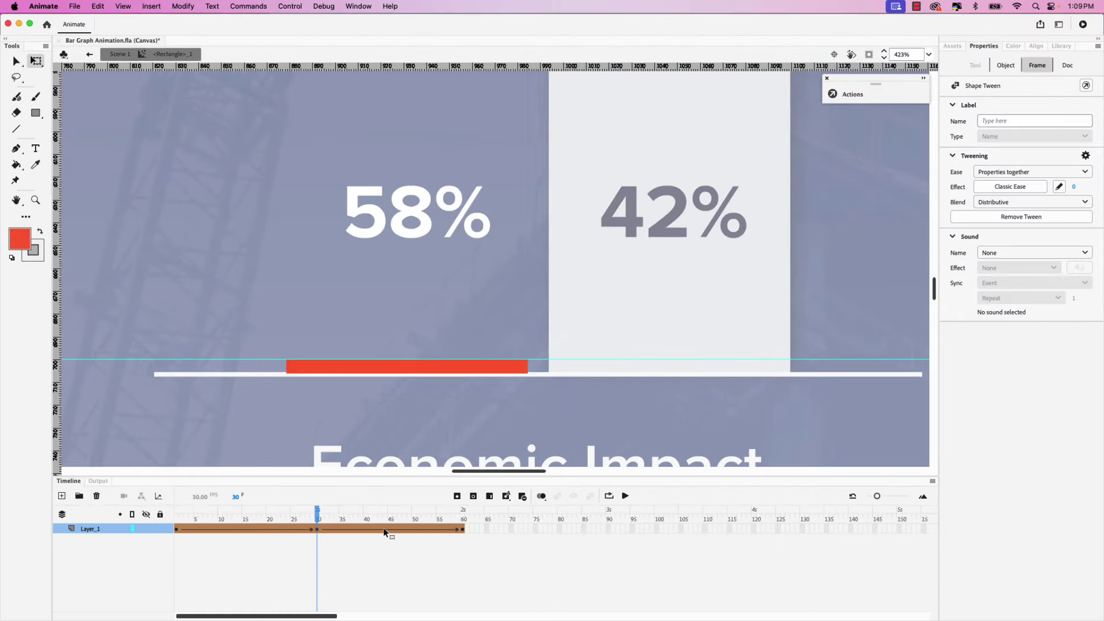
# Set the ease of the red bar's shape tween between frames 30 and 60 to Ease In Out, Quint.
pyautogui.click(384, 532)
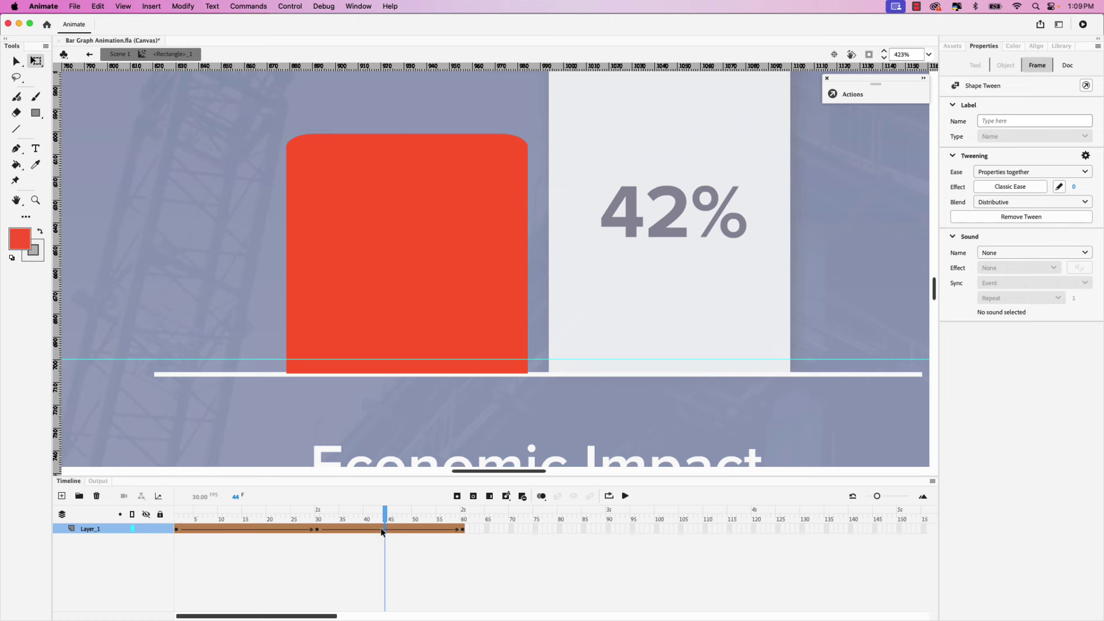
pyautogui.click(1017, 192)
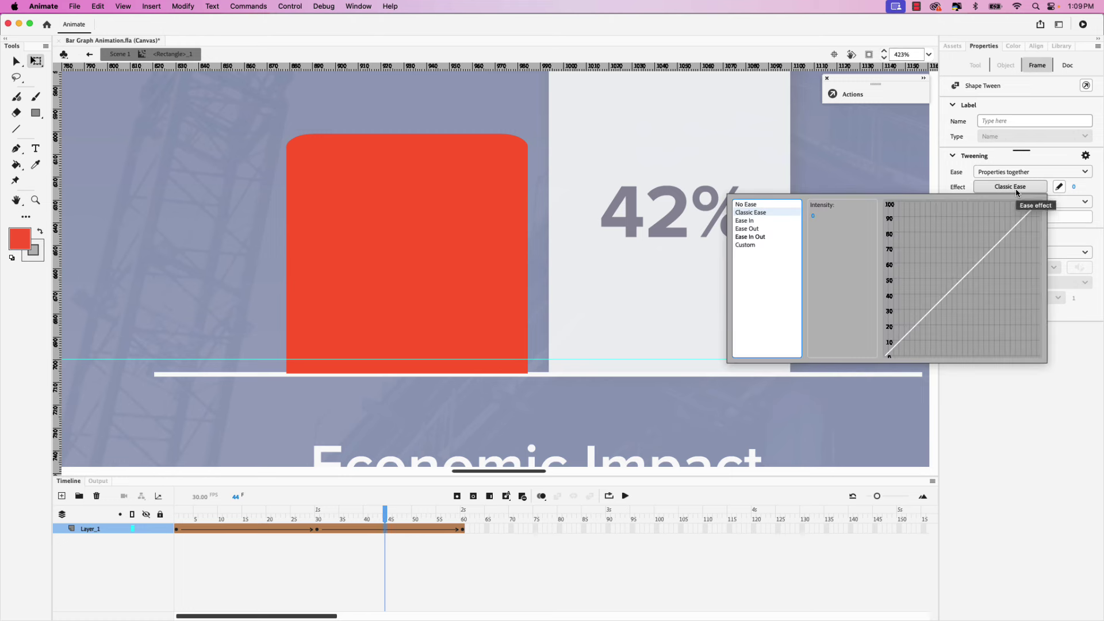
pyautogui.click(759, 237)
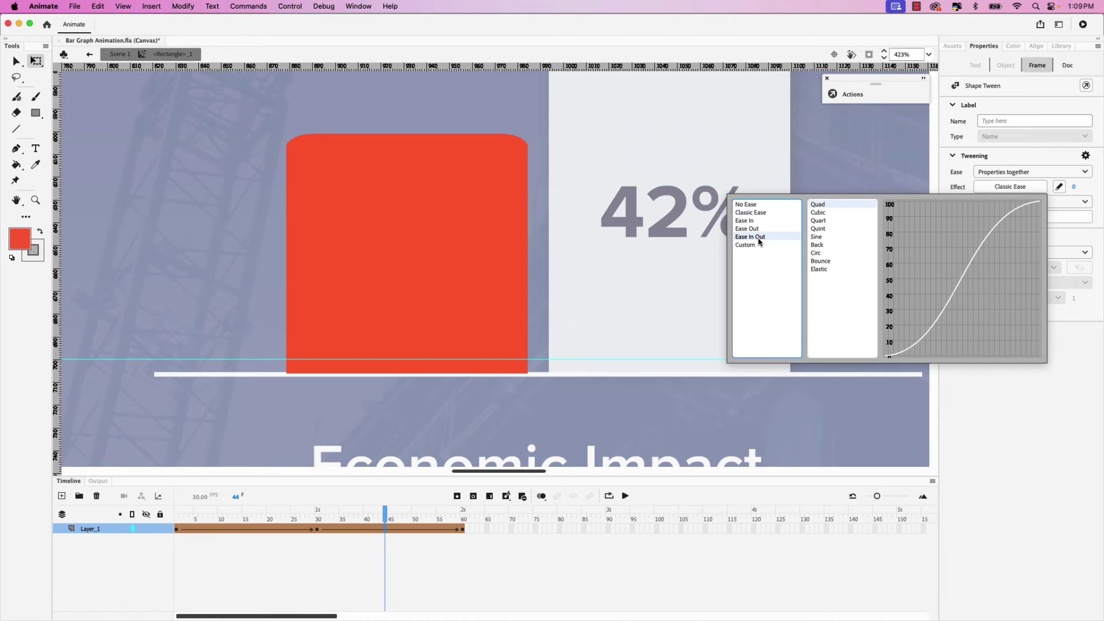
pyautogui.doubleClick(816, 230)
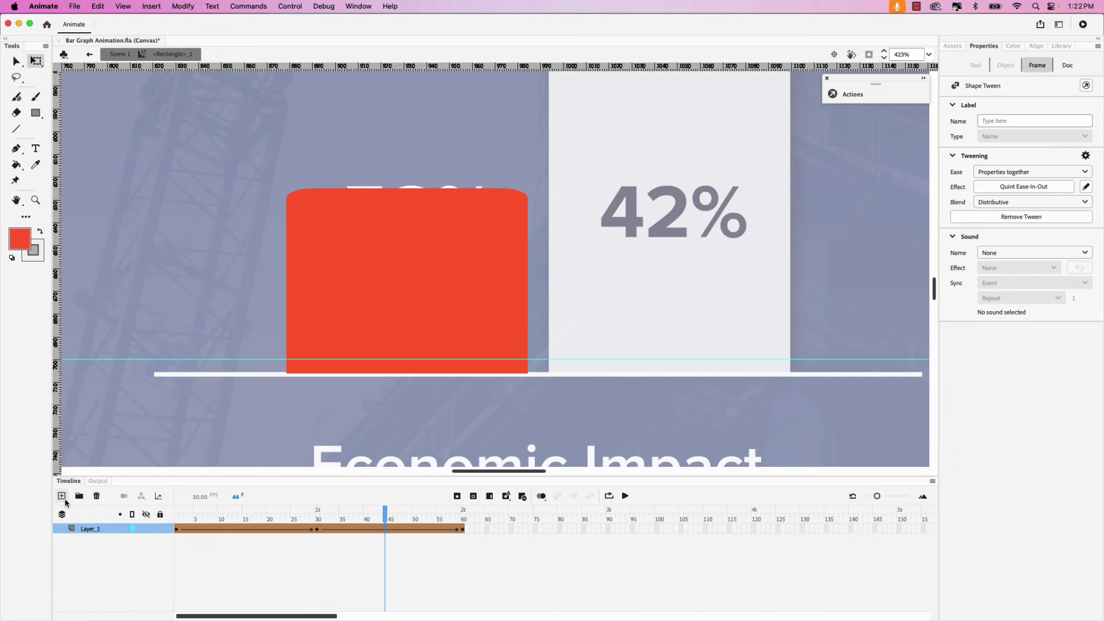
# Add a layer named Actions inside the red bar's symbol and insert a keyframe on it at frame 60.
pyautogui.click(62, 495)
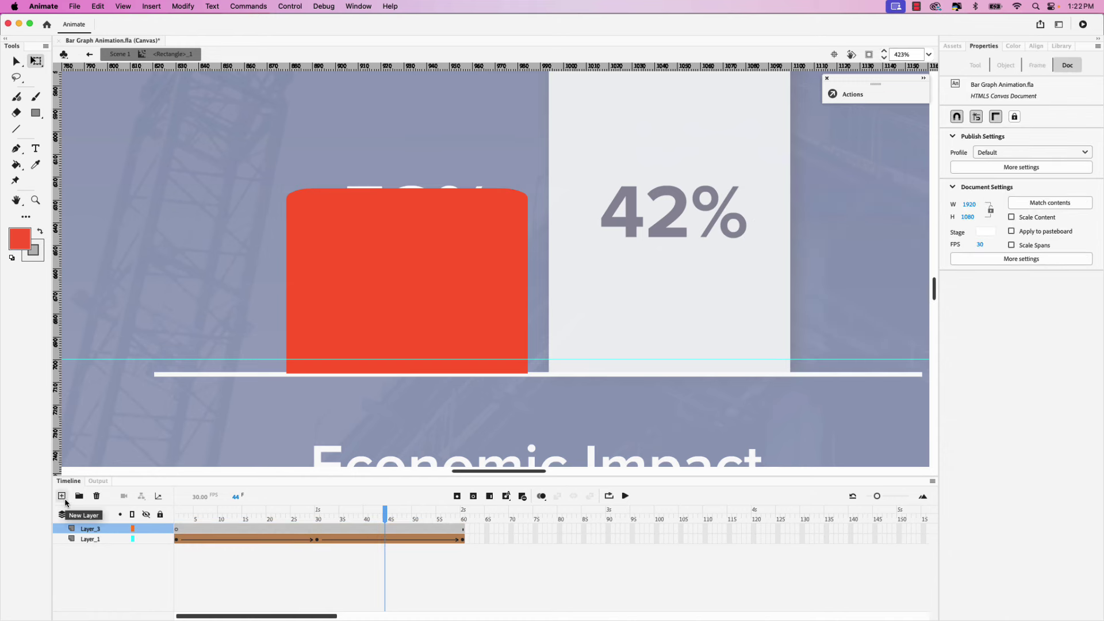
pyautogui.doubleClick(91, 529)
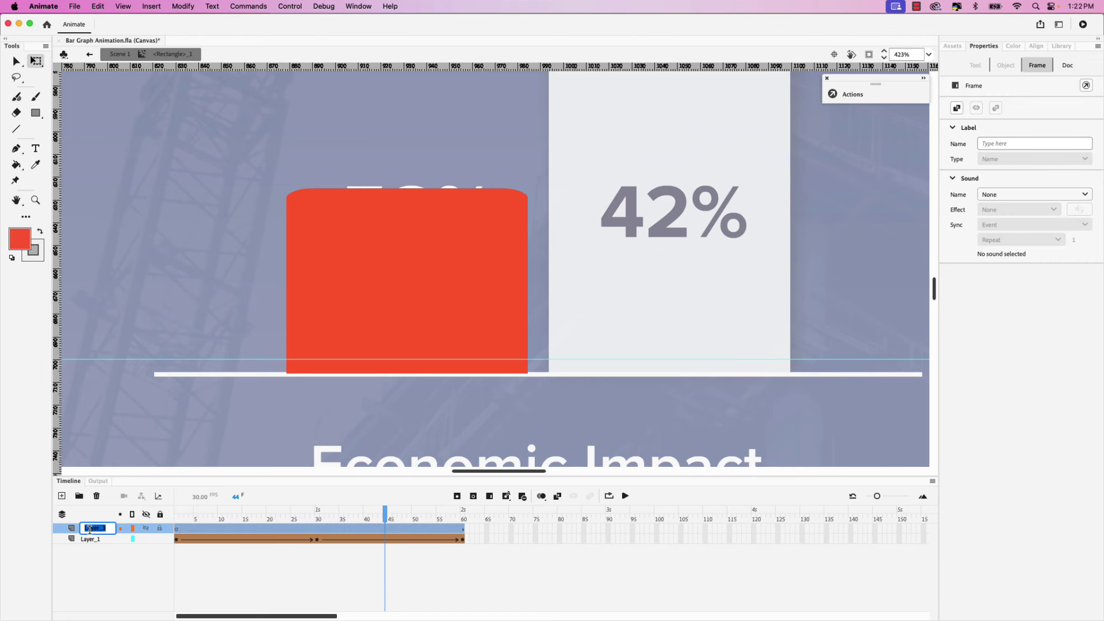
pyautogui.write('Actions')
pyautogui.press('Return')
pyautogui.moveTo(384, 521); pyautogui.dragTo(466, 527)
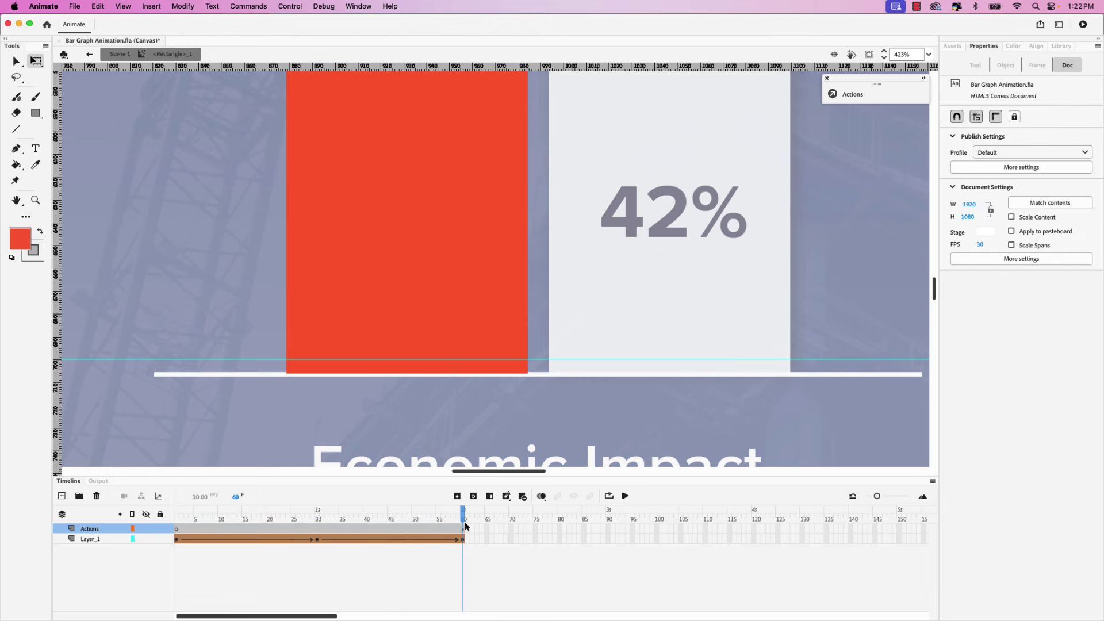
pyautogui.click(461, 532)
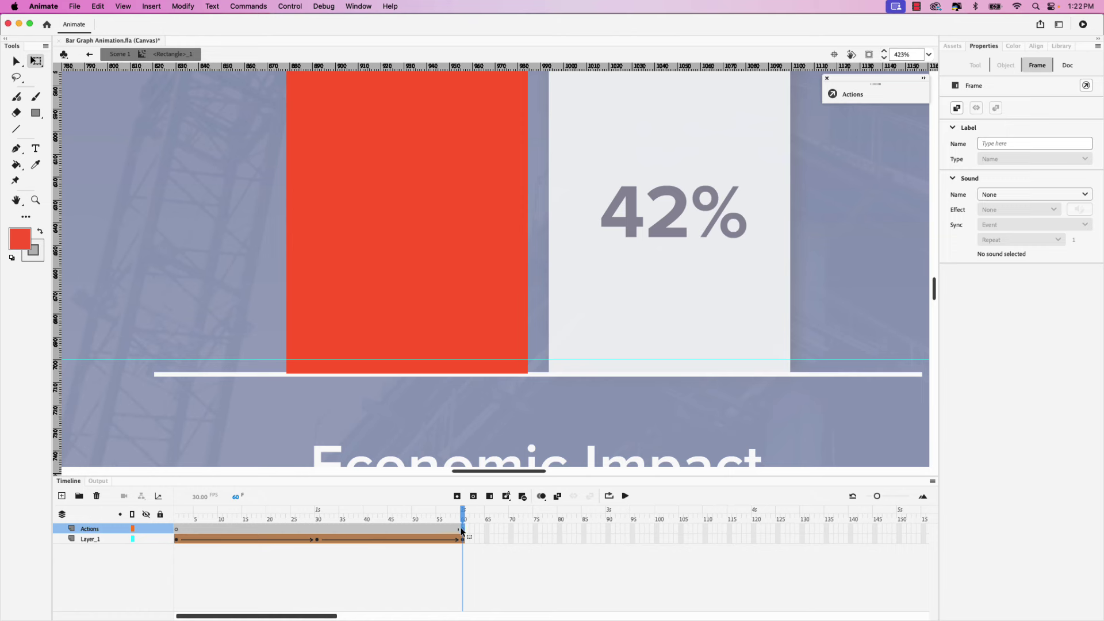
# Use the wizard to add a Stop action for this timeline, triggered with this frame, at frame 60 of the red bar's Actions layer.
pyautogui.click(855, 94)
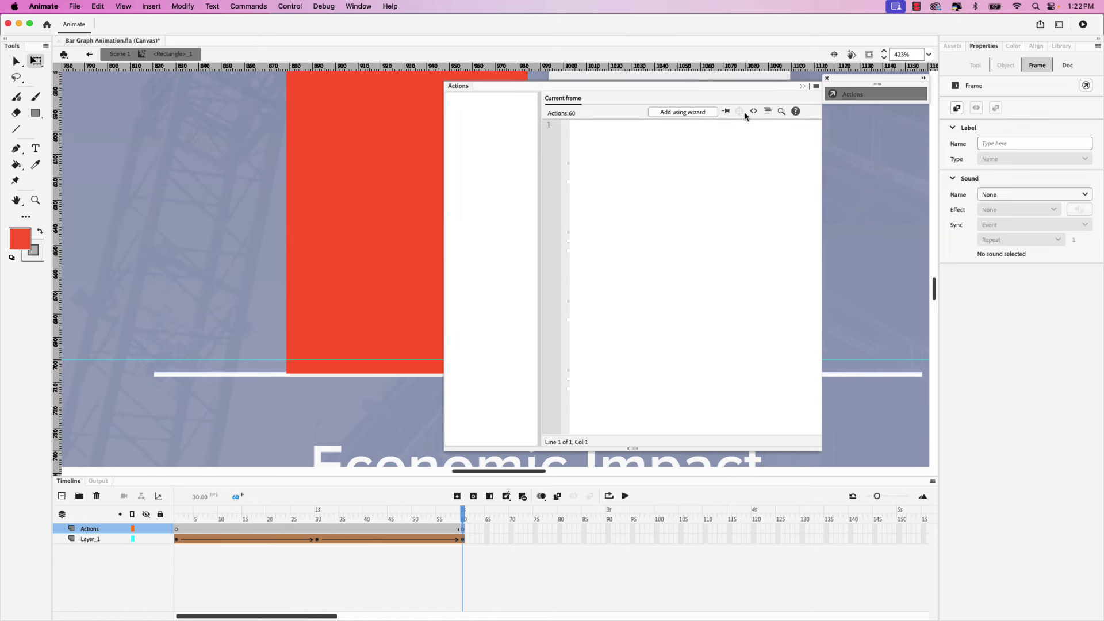
pyautogui.click(683, 113)
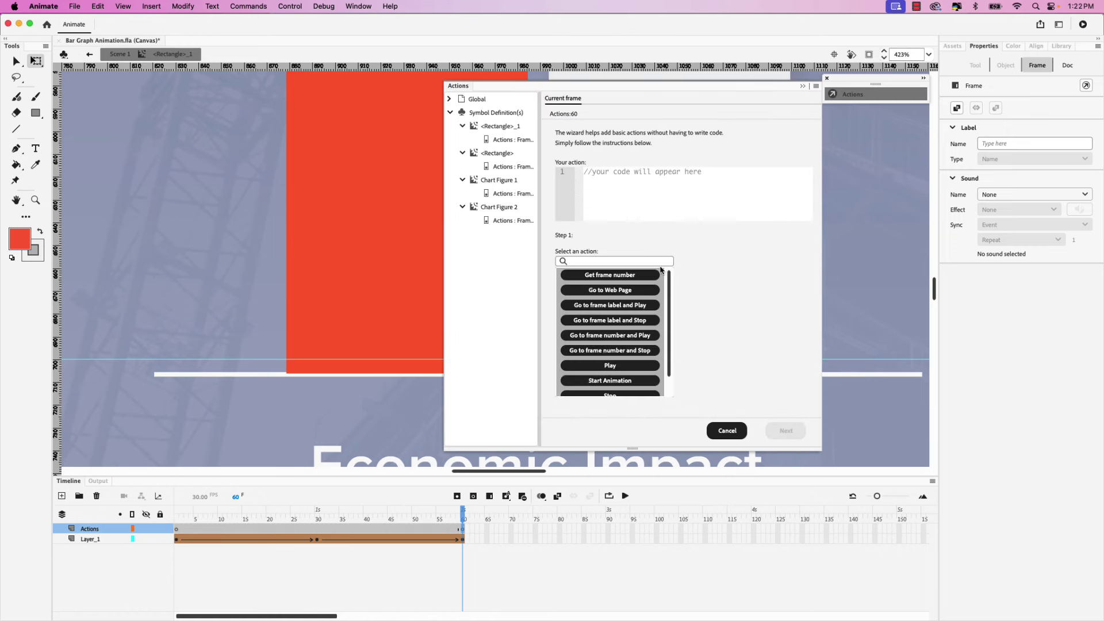
pyautogui.scroll(-2, 633, 345)
pyautogui.click(631, 374)
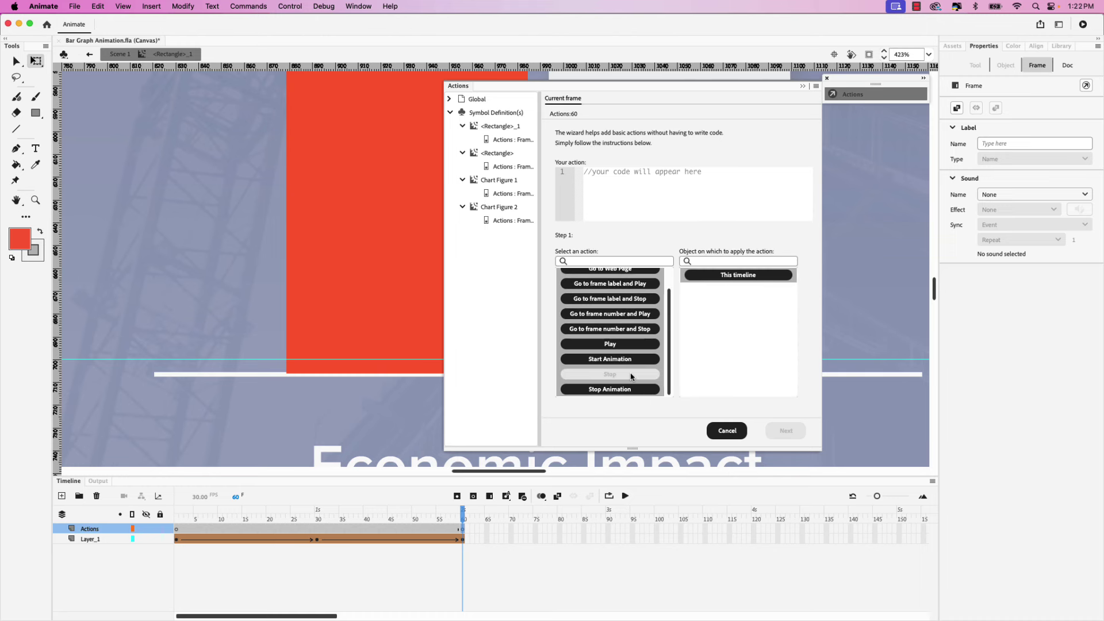
pyautogui.click(736, 276)
pyautogui.click(799, 436)
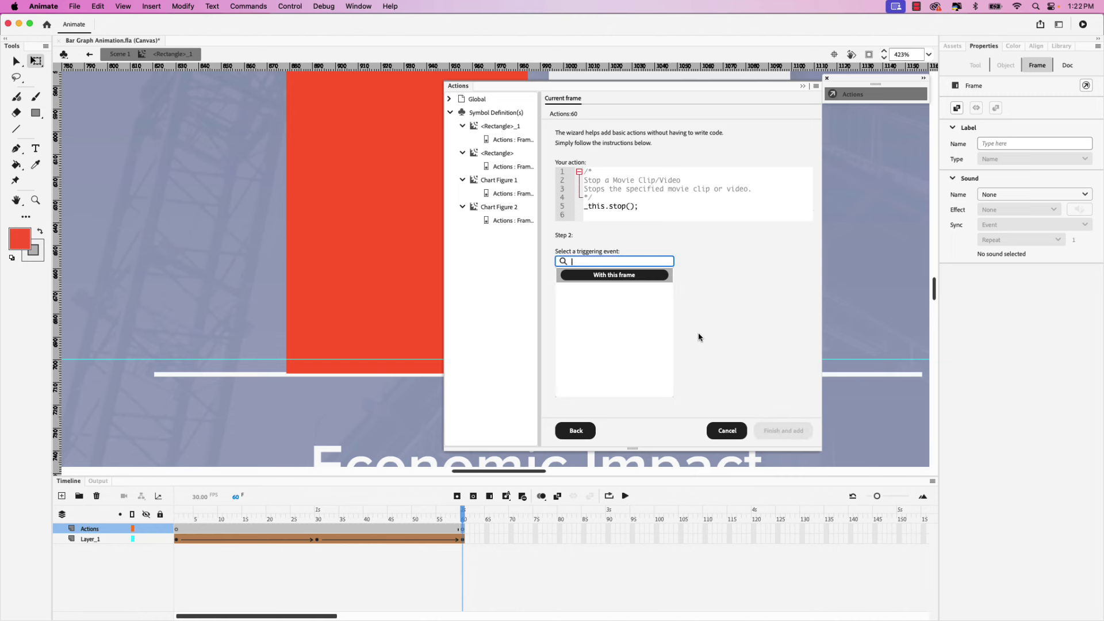
pyautogui.click(624, 278)
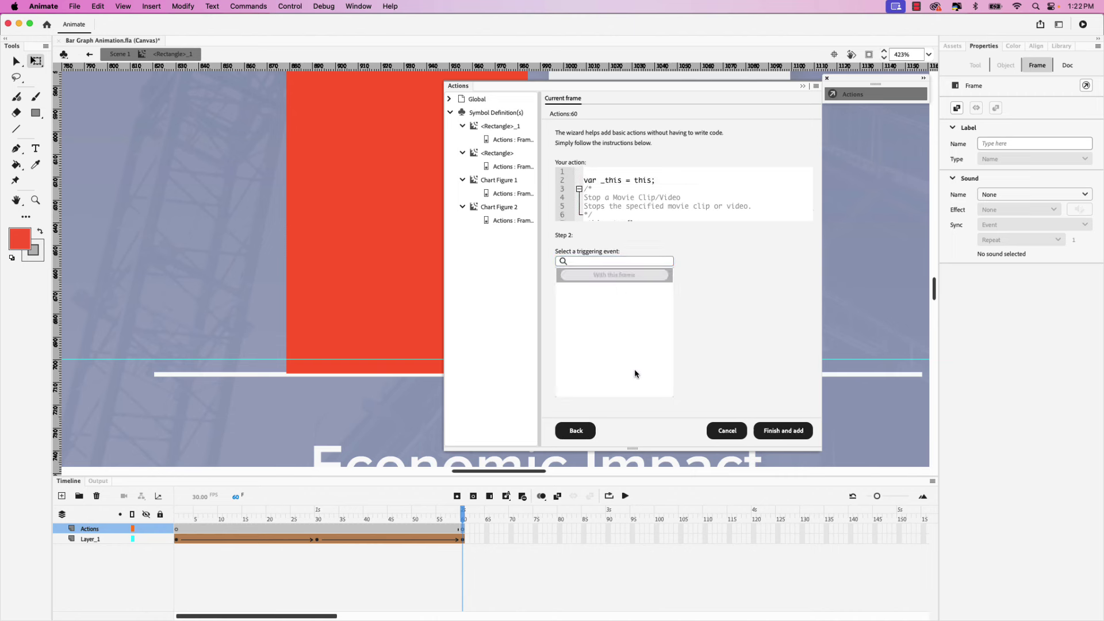
pyautogui.click(770, 433)
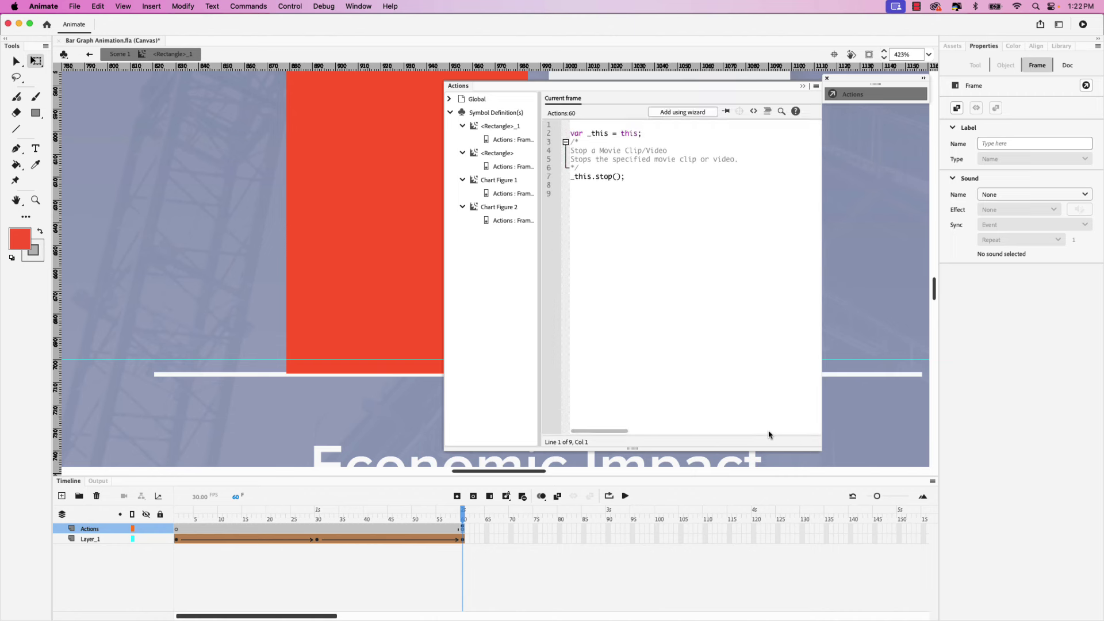
# Return to Scene 1 and convert the 58% label into a movie clip symbol named Chart Figure 3.
pyautogui.click(90, 55)
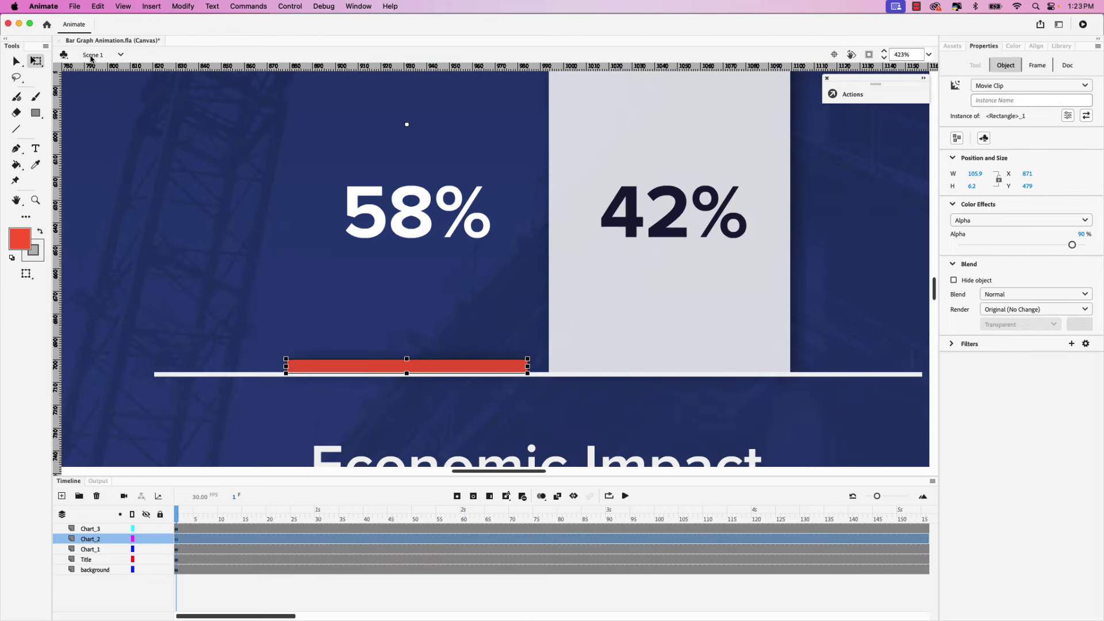
pyautogui.click(16, 61)
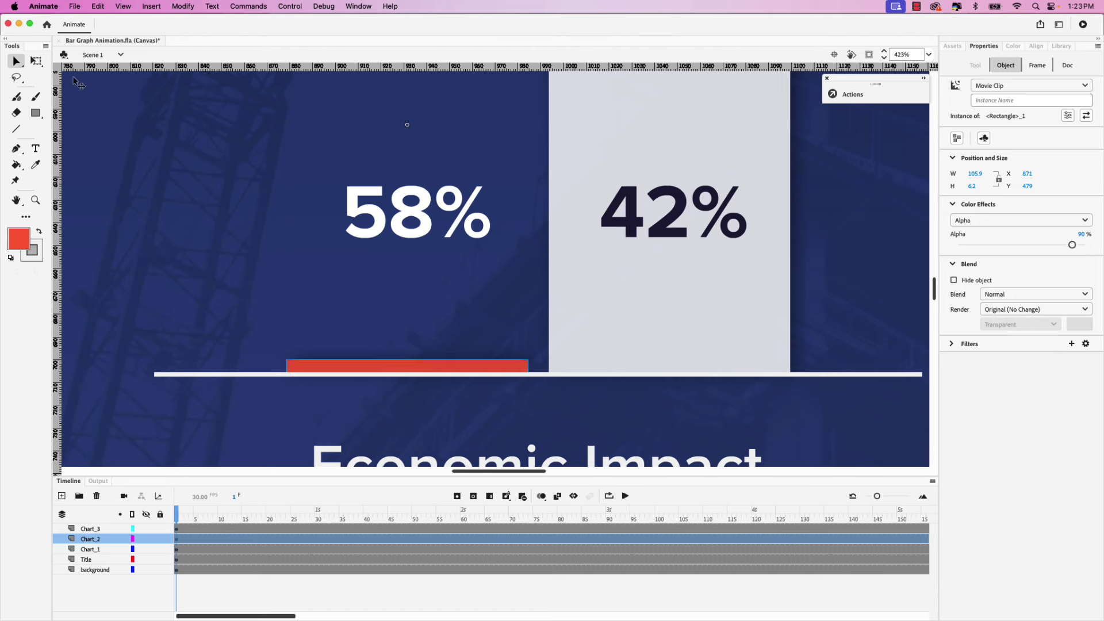
pyautogui.click(403, 206)
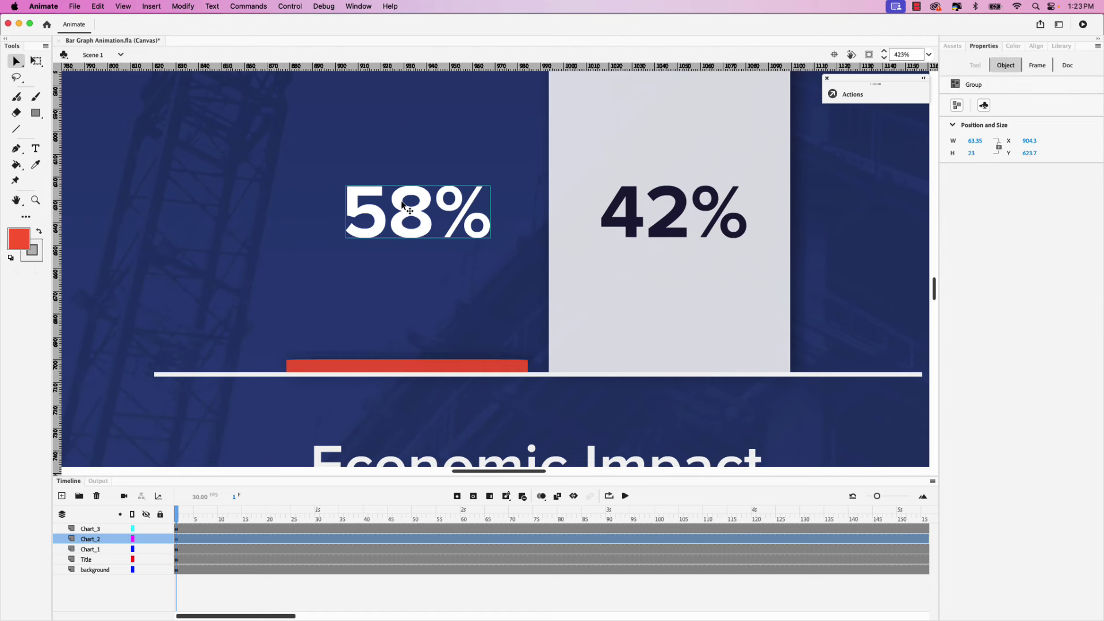
pyautogui.rightClick(403, 205)
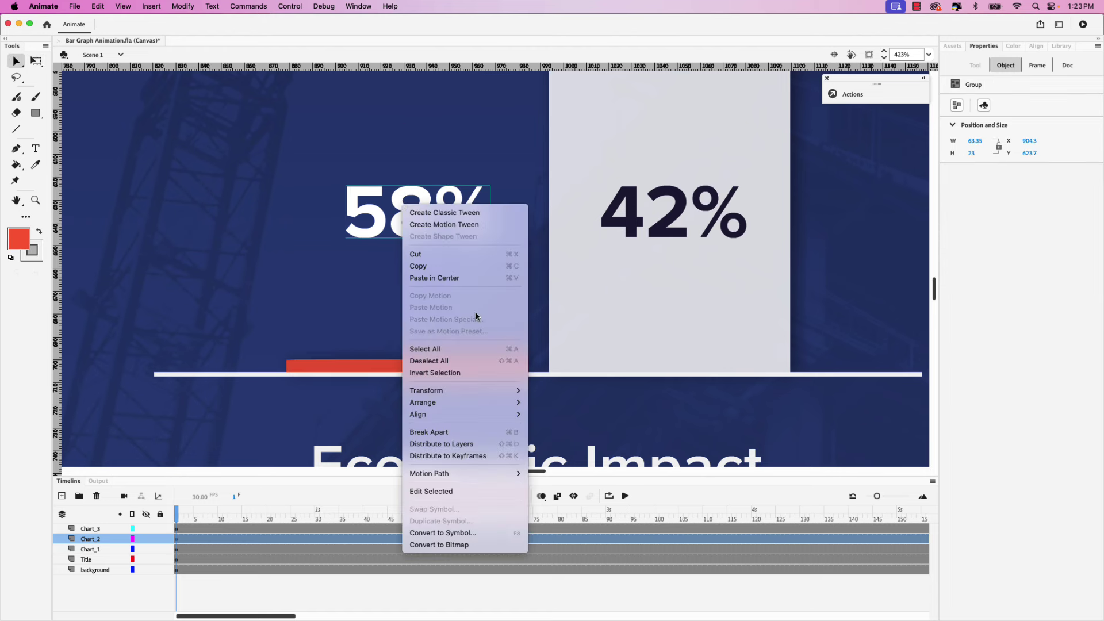
pyautogui.click(480, 533)
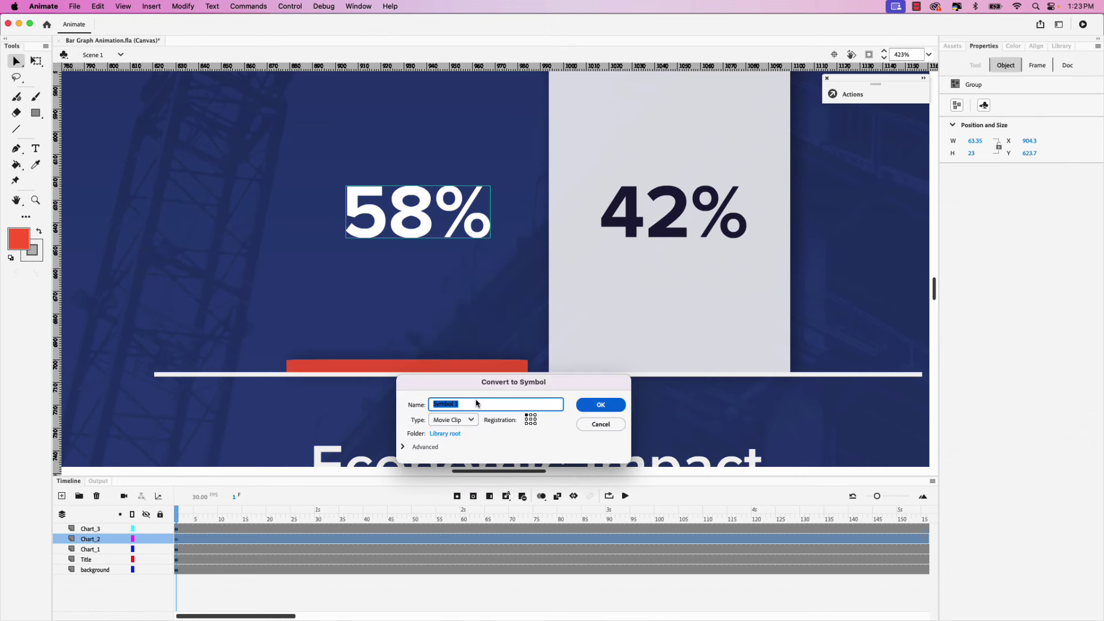
pyautogui.write('Chart Figure 3')
pyautogui.click(601, 407)
# Open the Chart Figure 3 symbol for editing and insert keyframes at frames 30 and 60 of Layer_1.
pyautogui.doubleClick(427, 200)
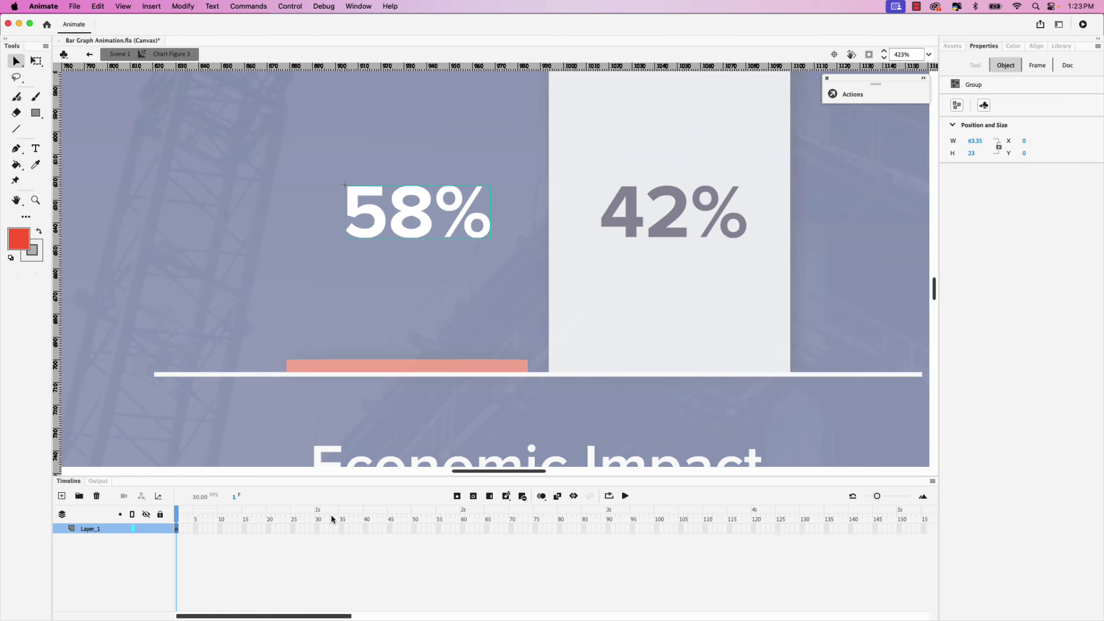
pyautogui.click(317, 529)
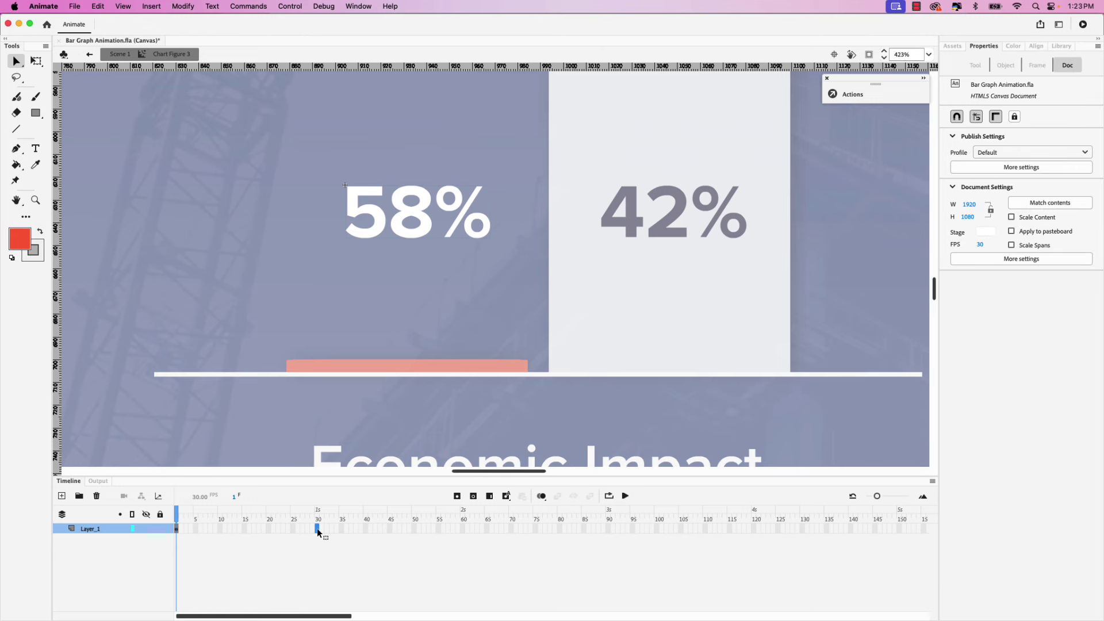
pyautogui.press('F6')
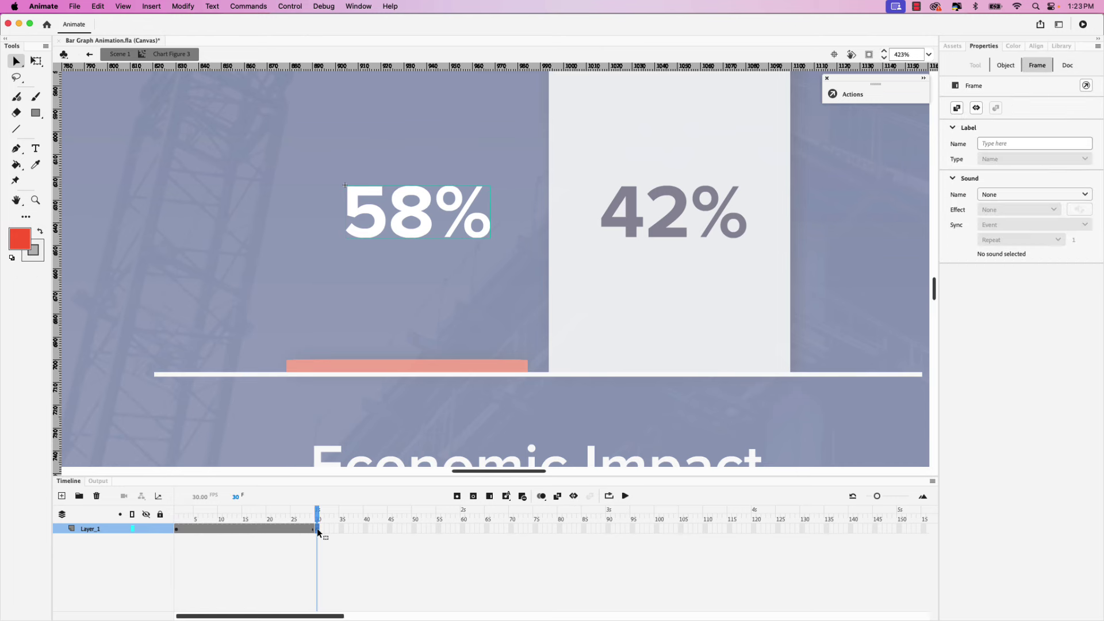
pyautogui.click(463, 529)
pyautogui.press('F6')
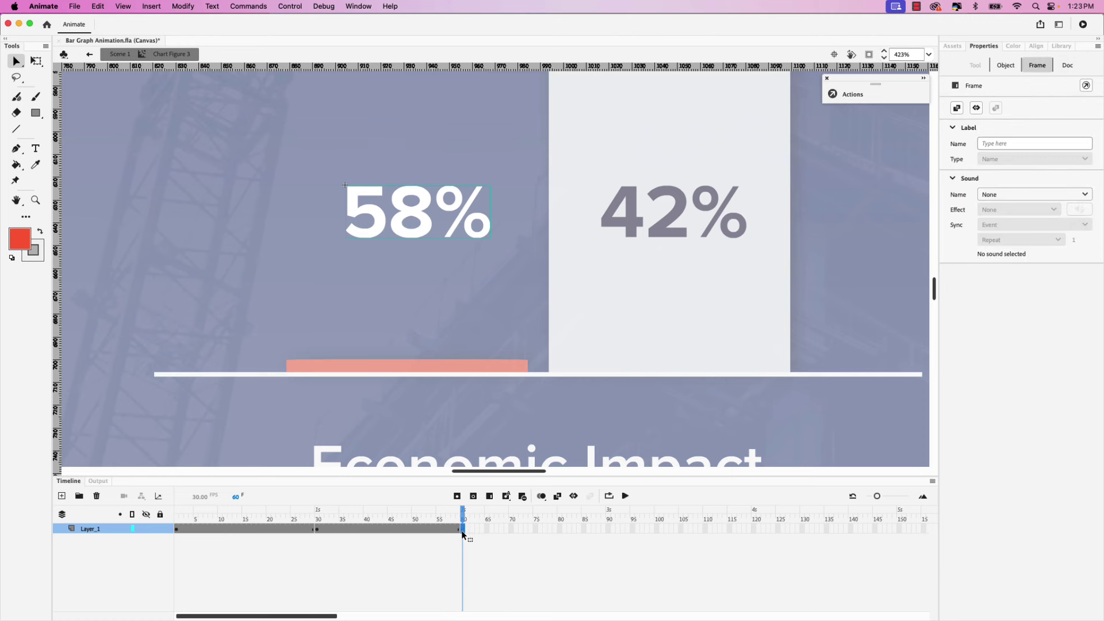
# Create classic tweens across frames 1 to 60 of Layer_1 in Chart Figure 3.
pyautogui.click(178, 529)
pyautogui.rightClick(213, 532)
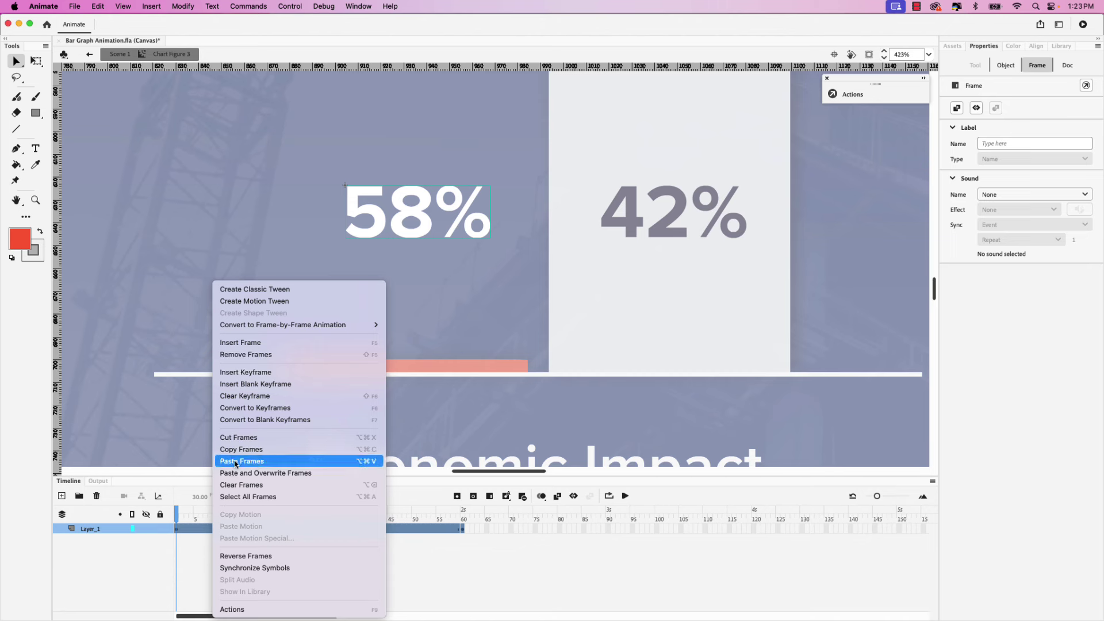
pyautogui.click(253, 291)
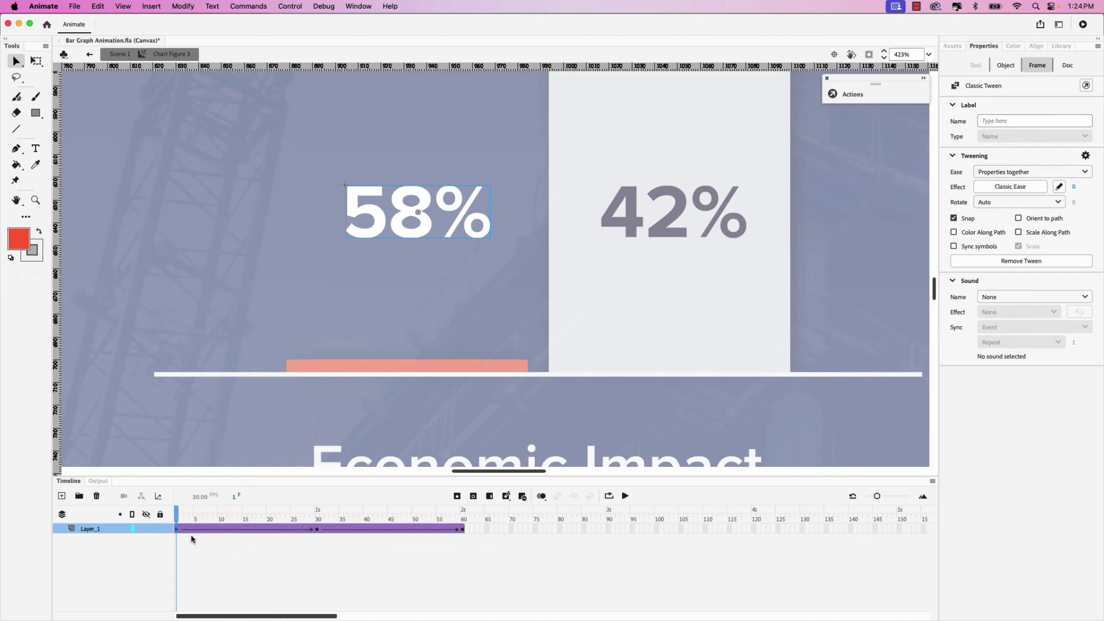
# Apply an Alpha color effect of 0% to the 58% label at frame 1.
pyautogui.click(1007, 66)
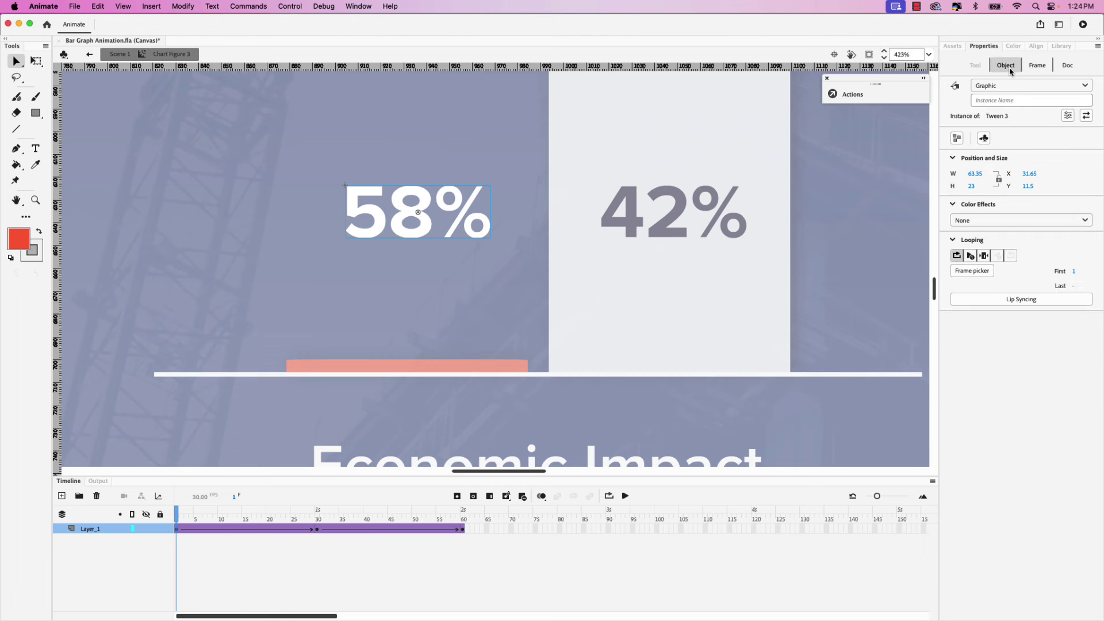
pyautogui.click(992, 221)
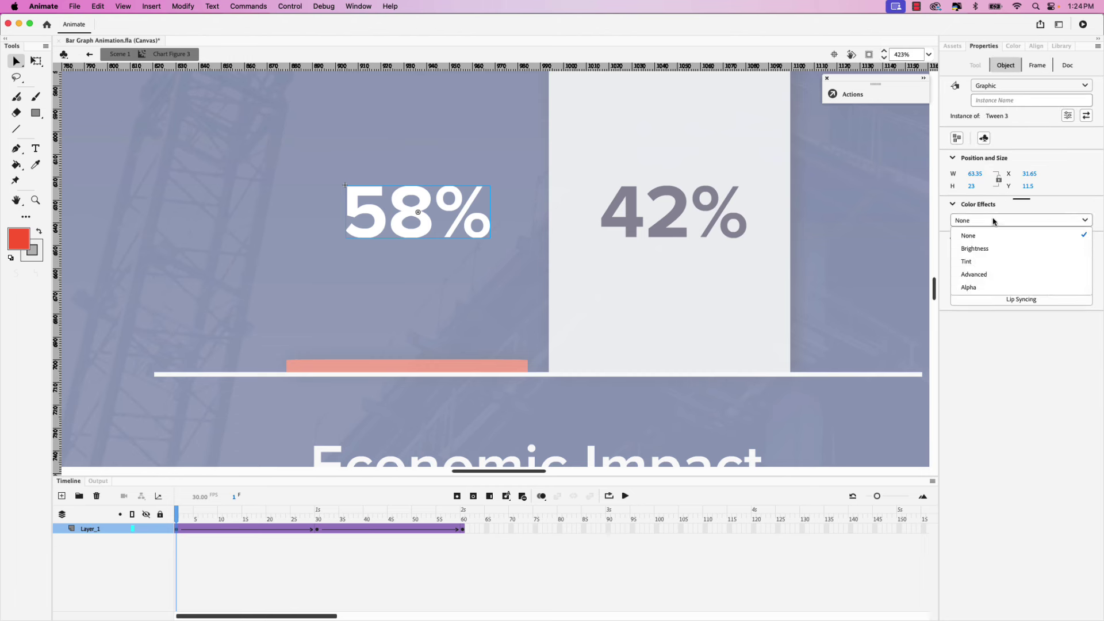
pyautogui.click(982, 288)
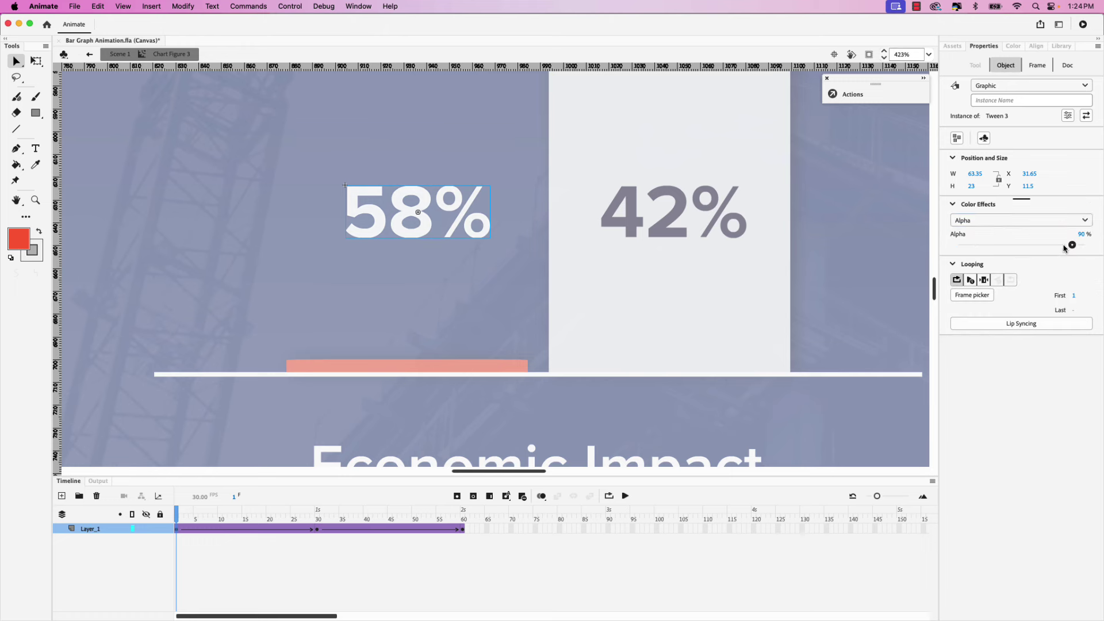
pyautogui.moveTo(1069, 246); pyautogui.dragTo(956, 246)
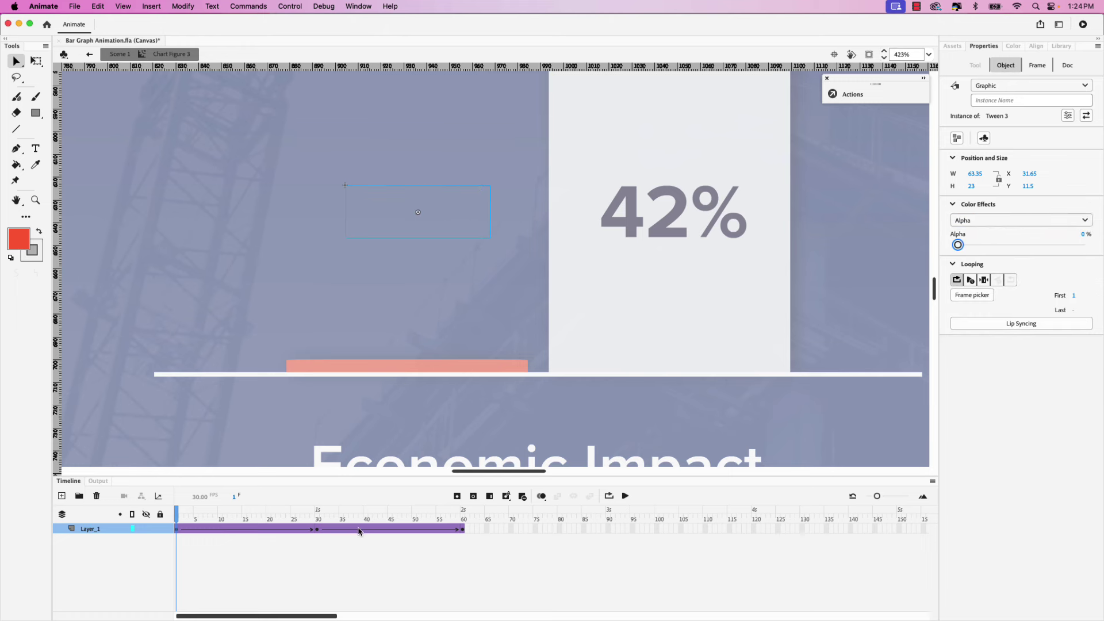
# Apply an Alpha color effect of 0% to the 58% label at frame 30.
pyautogui.click(317, 529)
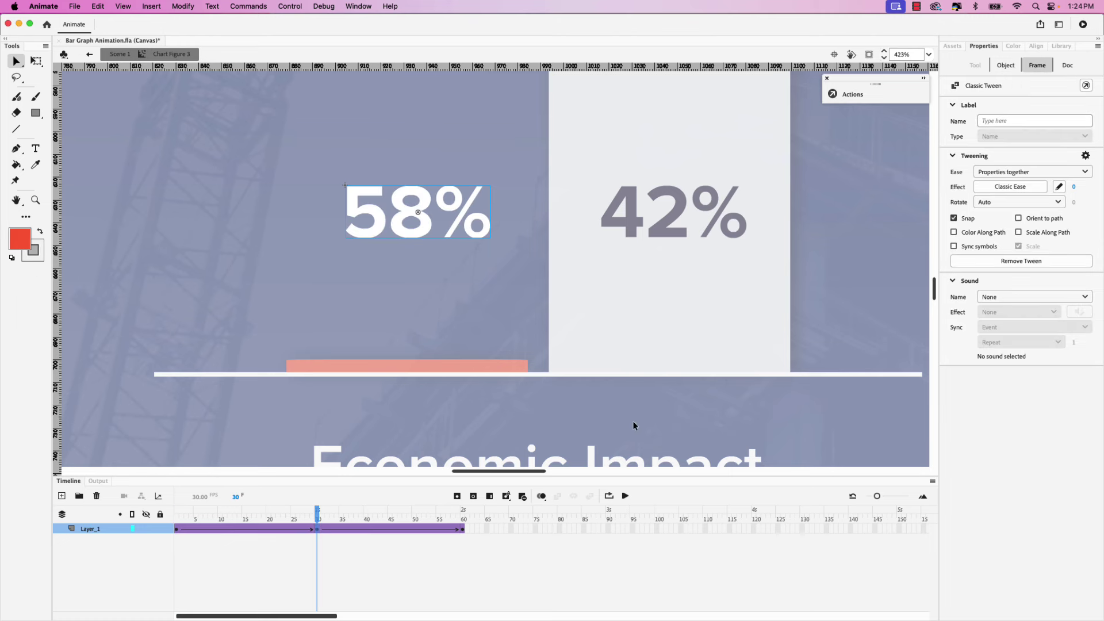
pyautogui.click(1006, 65)
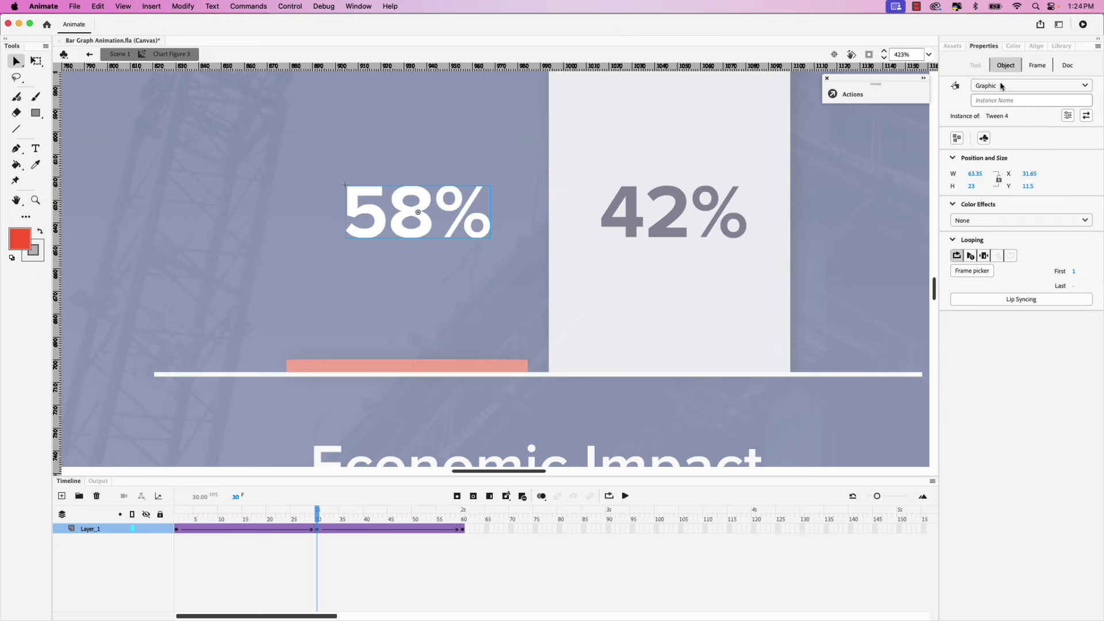
pyautogui.click(1033, 225)
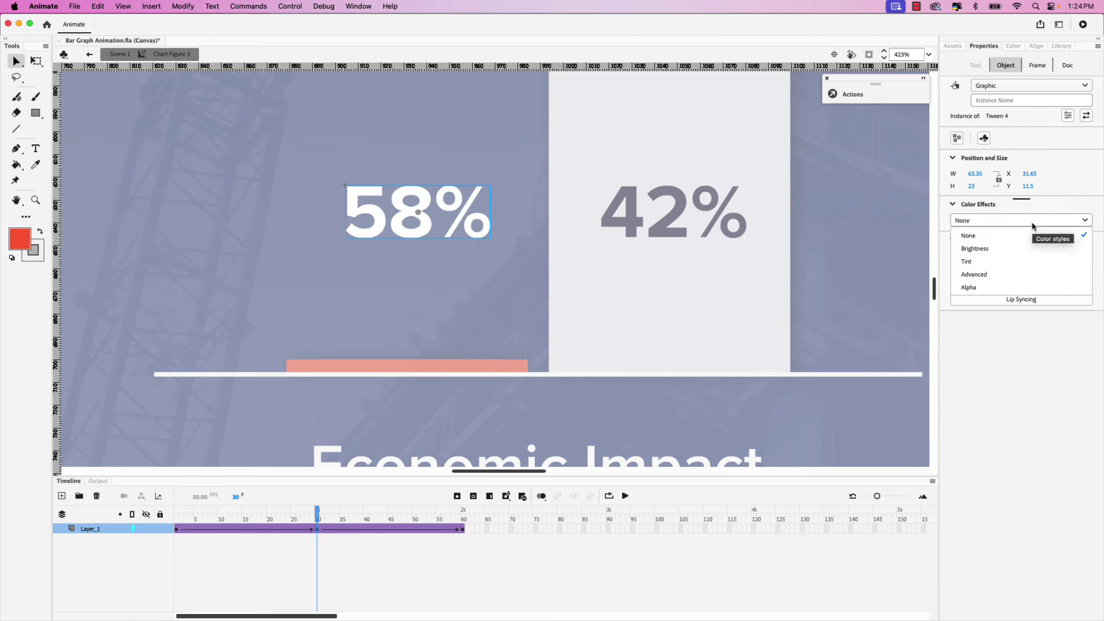
pyautogui.click(998, 288)
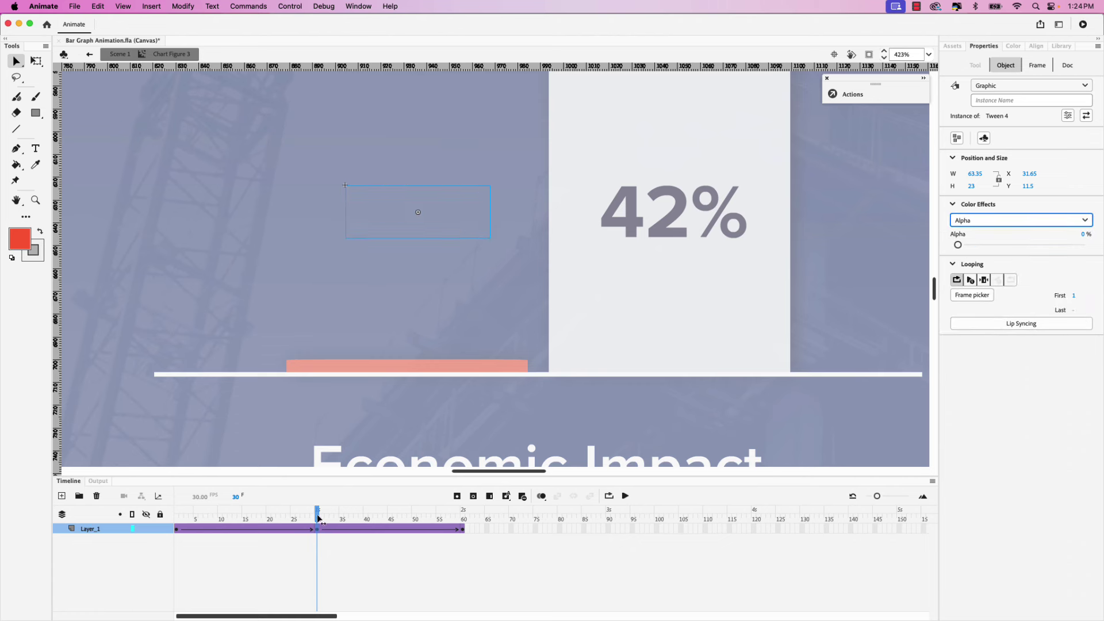
# Apply an Alpha color effect to the 58% label at frame 60 and raise it to nearly full opacity.
pyautogui.moveTo(319, 519); pyautogui.dragTo(464, 519)
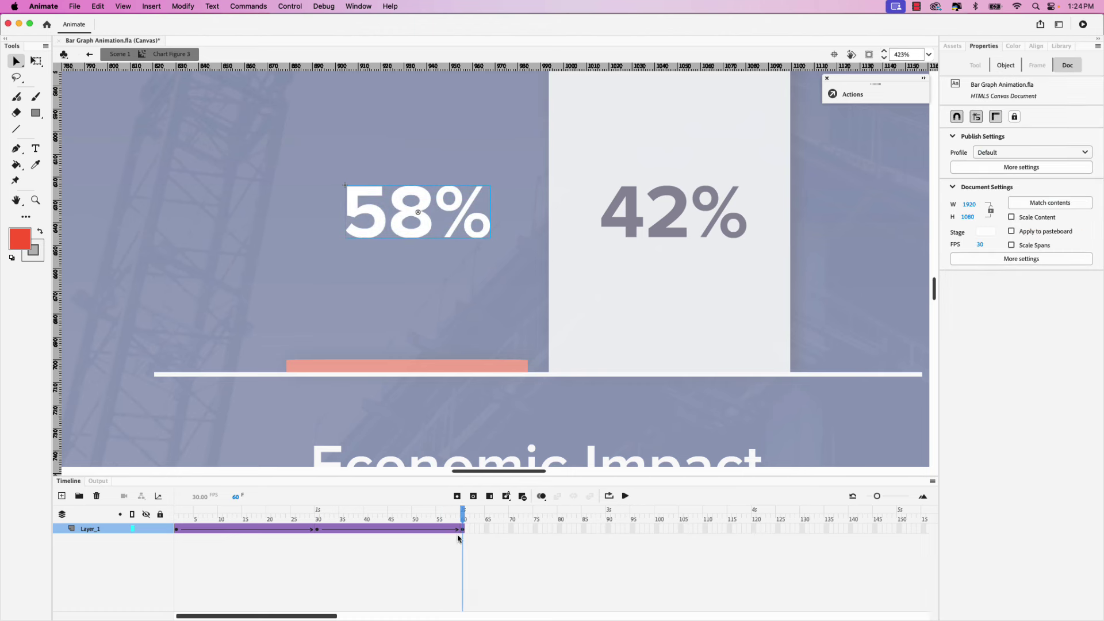
pyautogui.click(464, 529)
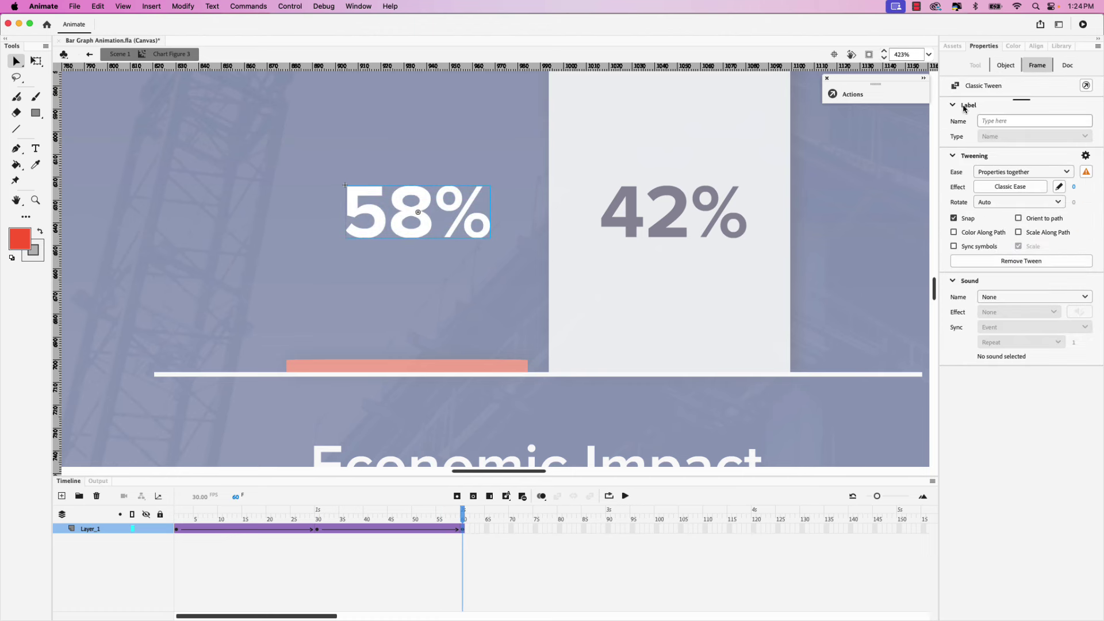
pyautogui.click(1015, 220)
pyautogui.click(969, 287)
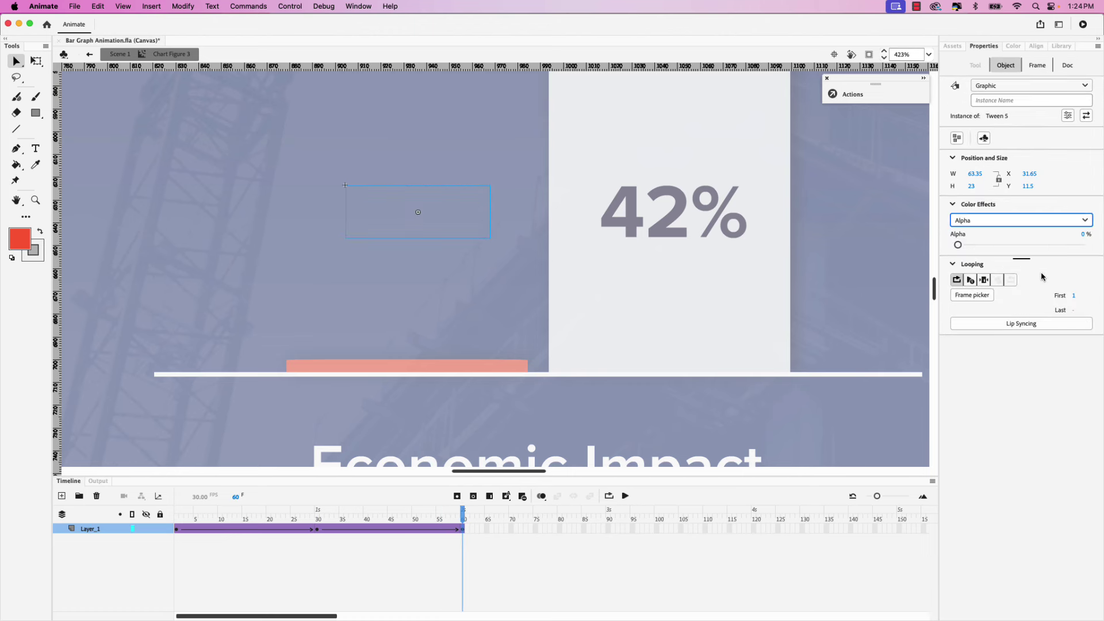
pyautogui.moveTo(960, 244); pyautogui.dragTo(1074, 244)
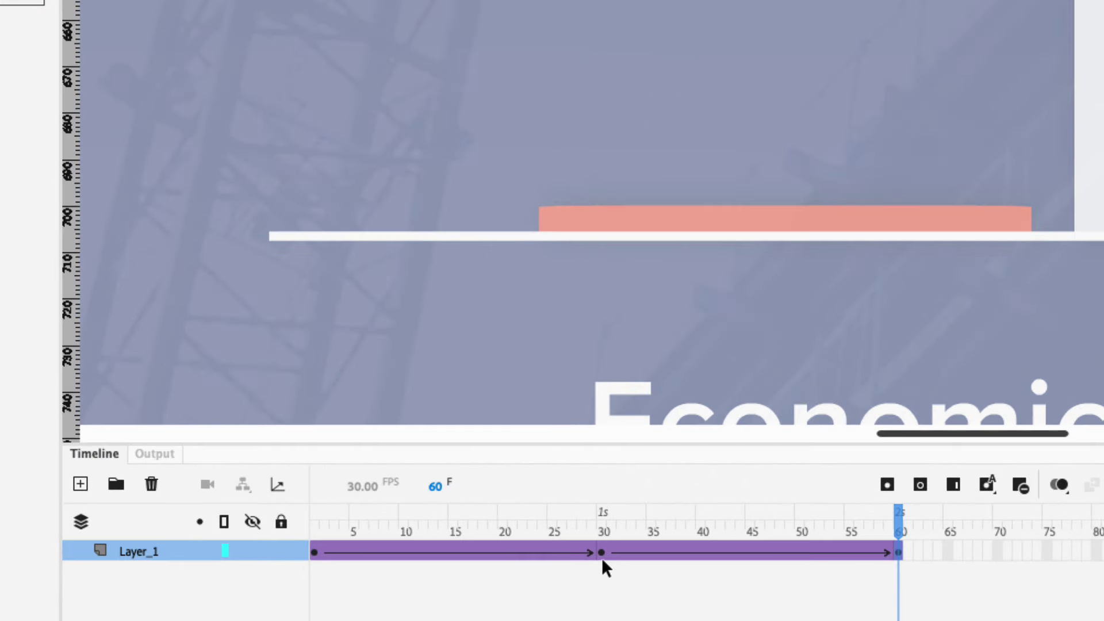
# Move the middle keyframe of Layer_1 from frame 30 to frame 40.
pyautogui.click(603, 551)
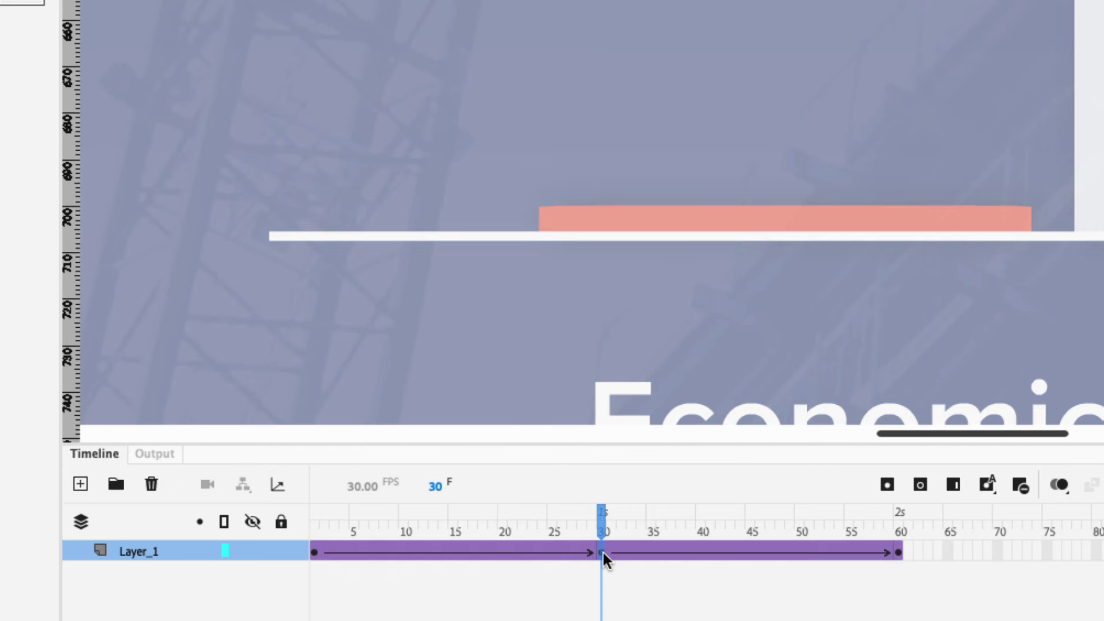
pyautogui.moveTo(602, 552); pyautogui.dragTo(661, 553)
pyautogui.click(603, 552)
pyautogui.moveTo(699, 551); pyautogui.dragTo(700, 553)
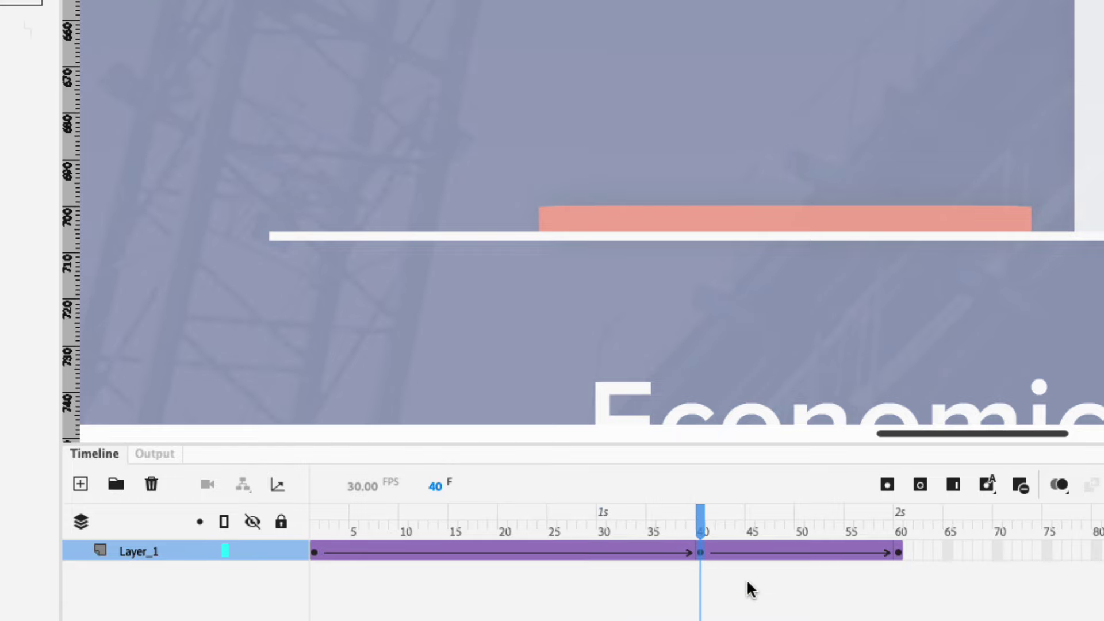
# Set the ease of the label's classic tween between frames 40 and 60 to Ease In Out, Quint.
pyautogui.click(789, 553)
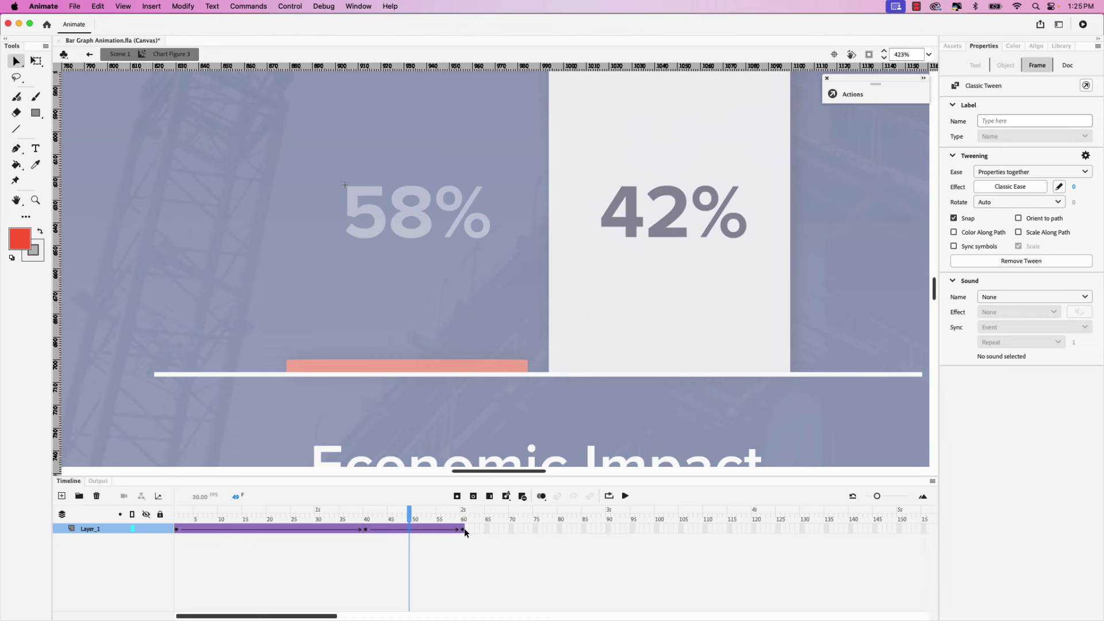
pyautogui.click(1004, 187)
pyautogui.click(759, 236)
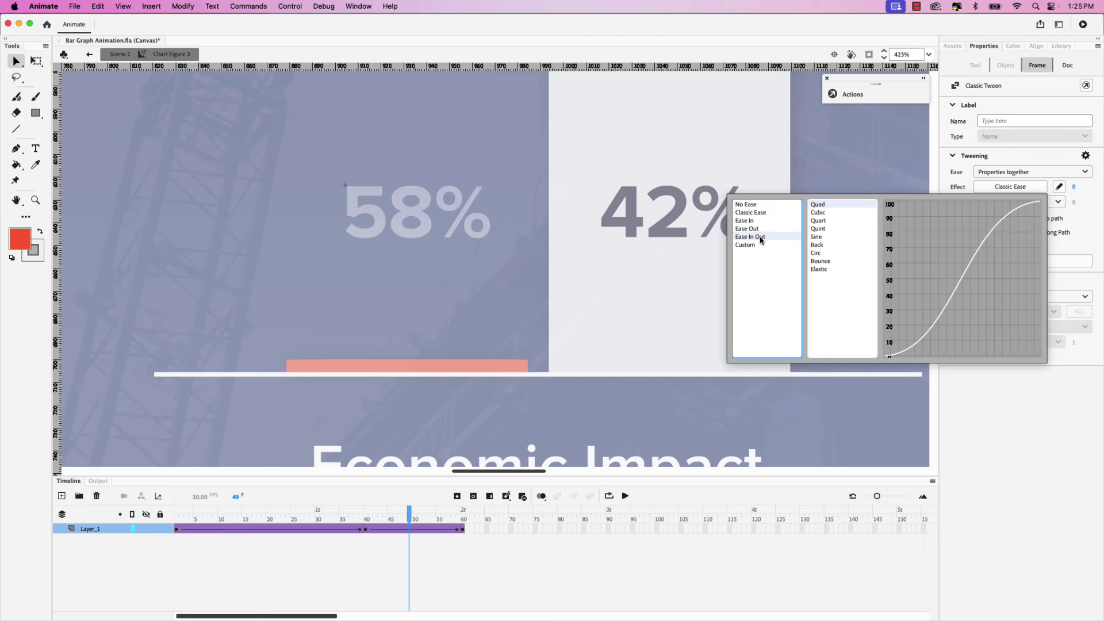
pyautogui.doubleClick(819, 229)
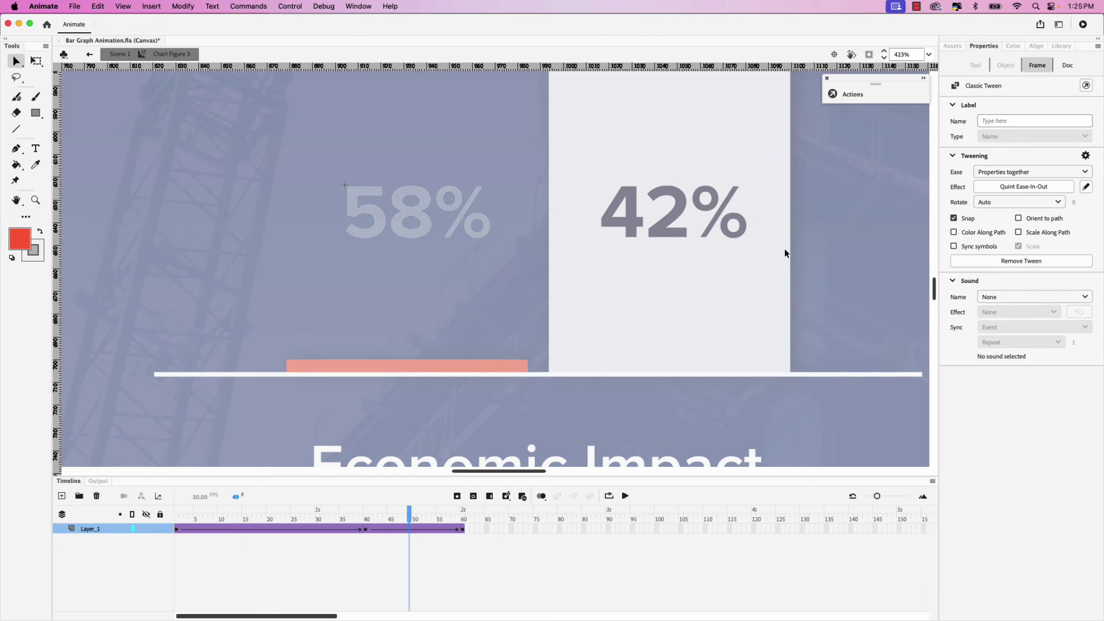
# Add a layer named Actions inside Chart Figure 3 and insert a keyframe on it at frame 60.
pyautogui.click(62, 498)
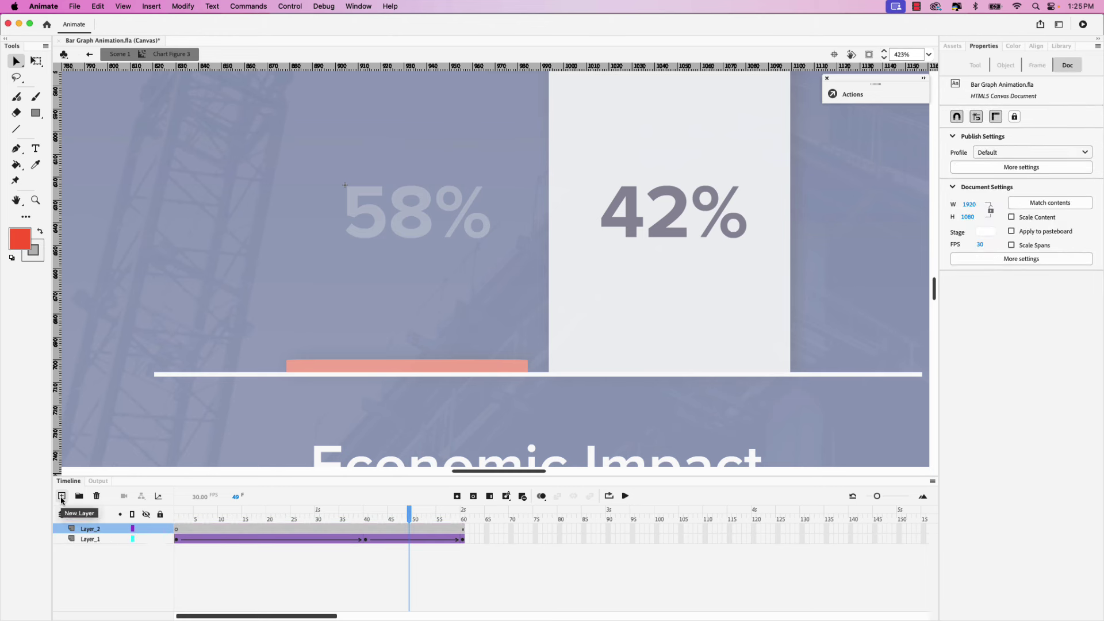
pyautogui.doubleClick(91, 531)
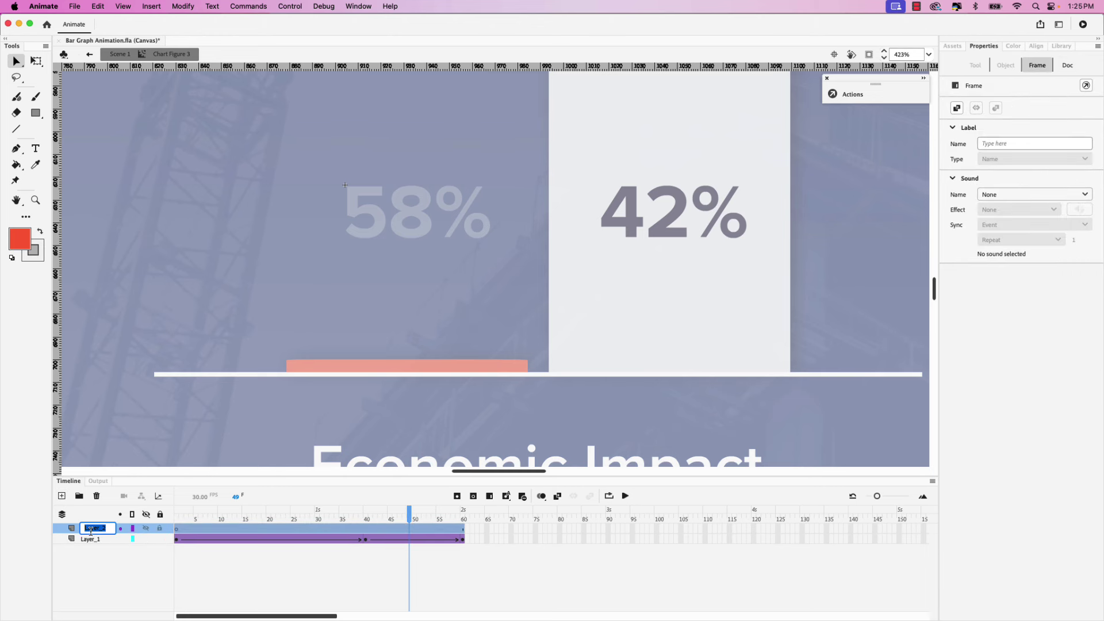
pyautogui.write('Actions')
pyautogui.press('Return')
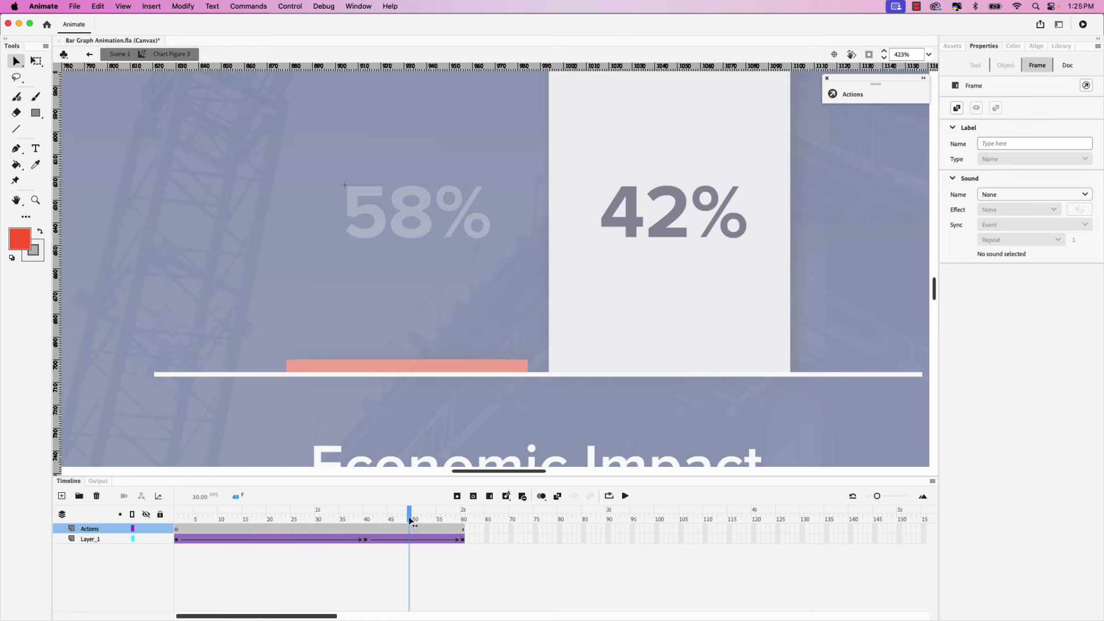
pyautogui.moveTo(409, 516); pyautogui.dragTo(463, 516)
pyautogui.click(462, 530)
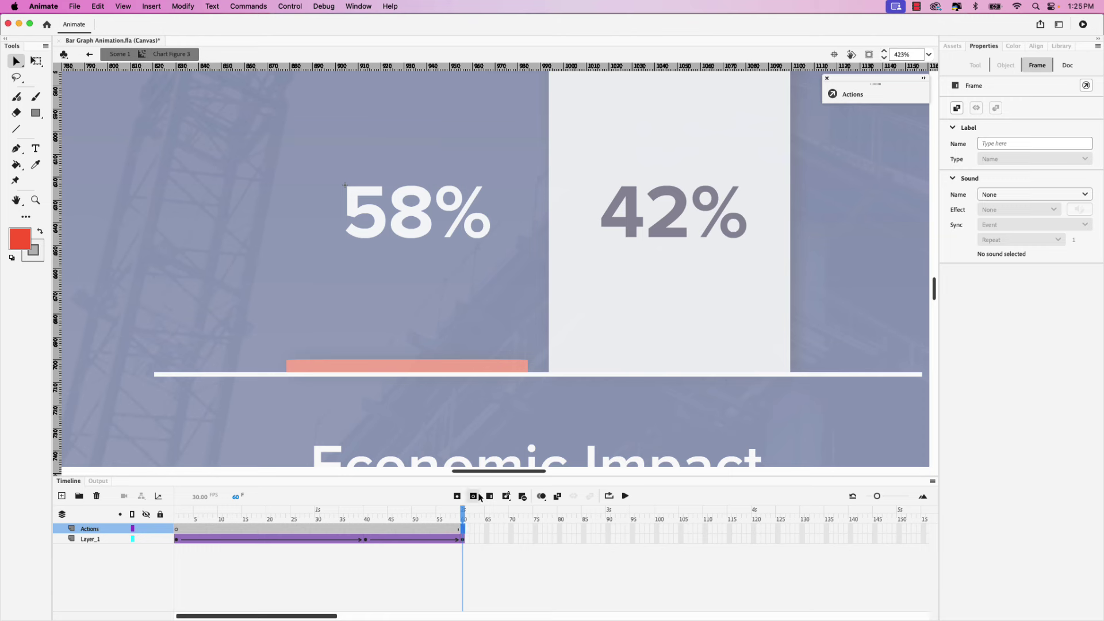
# Add a Stop action for this timeline at frame 60 of the Actions layer using the wizard, triggered with this frame.
pyautogui.click(849, 94)
pyautogui.click(705, 115)
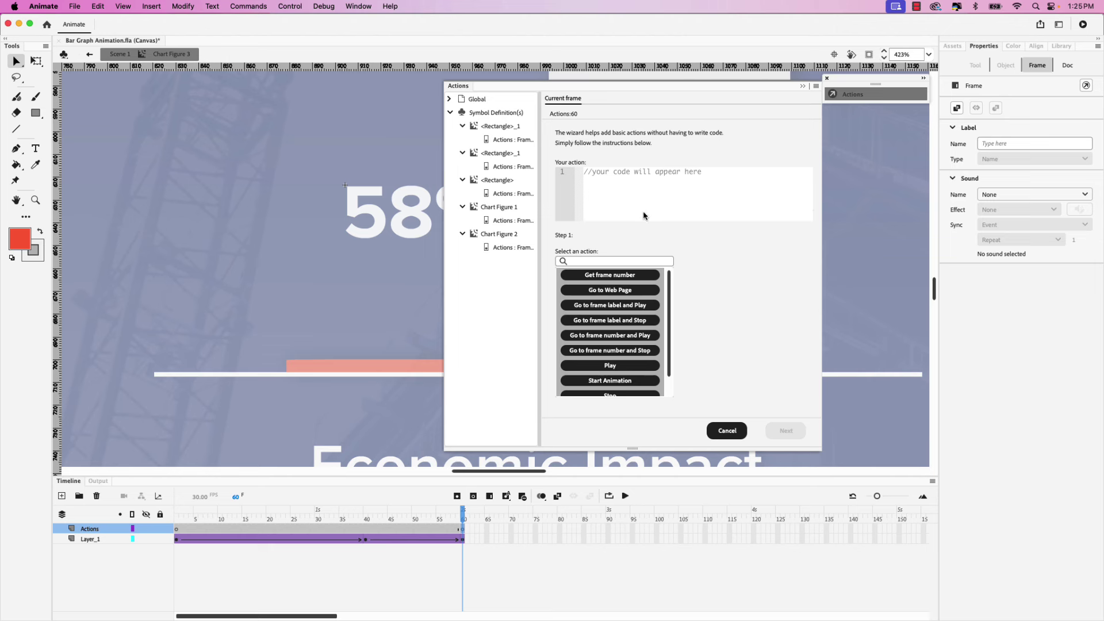
pyautogui.moveTo(670, 310); pyautogui.dragTo(670, 328)
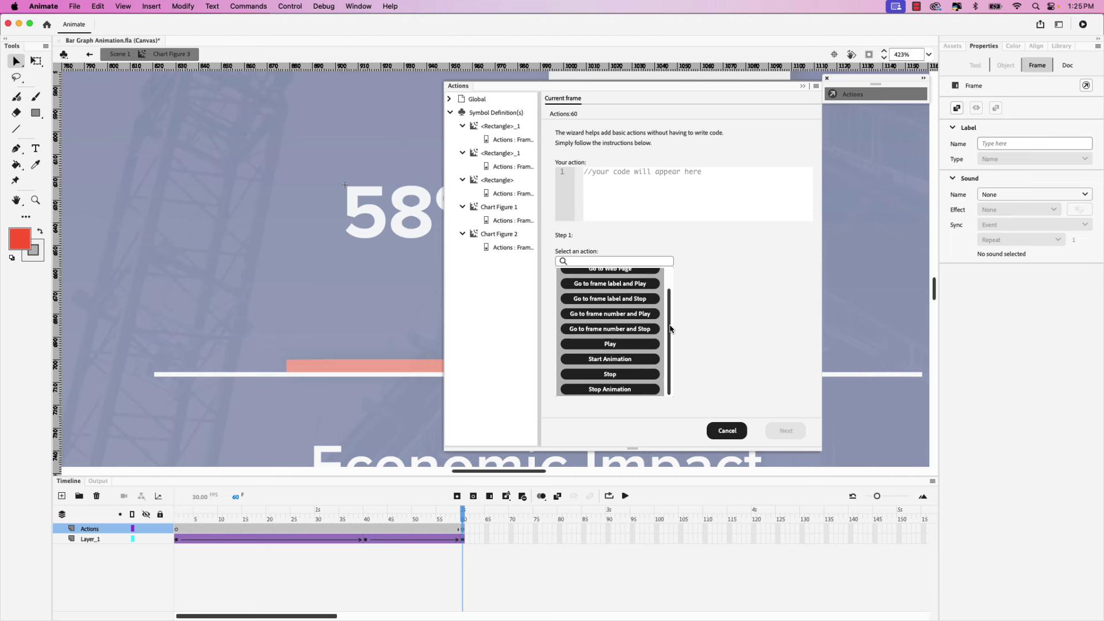
pyautogui.click(630, 375)
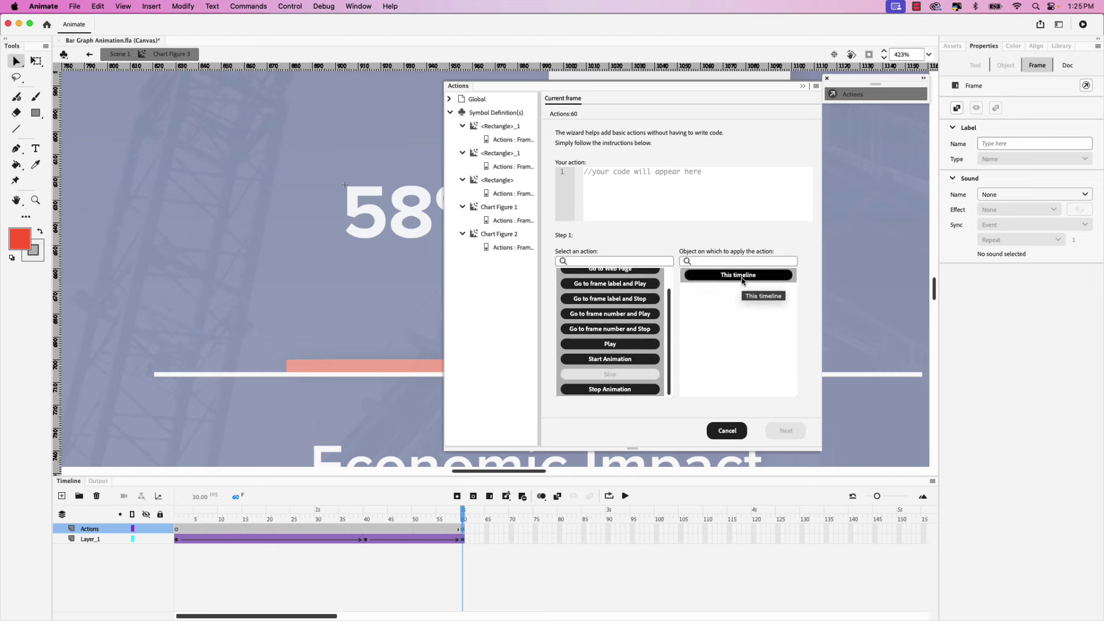
pyautogui.click(742, 278)
pyautogui.click(783, 432)
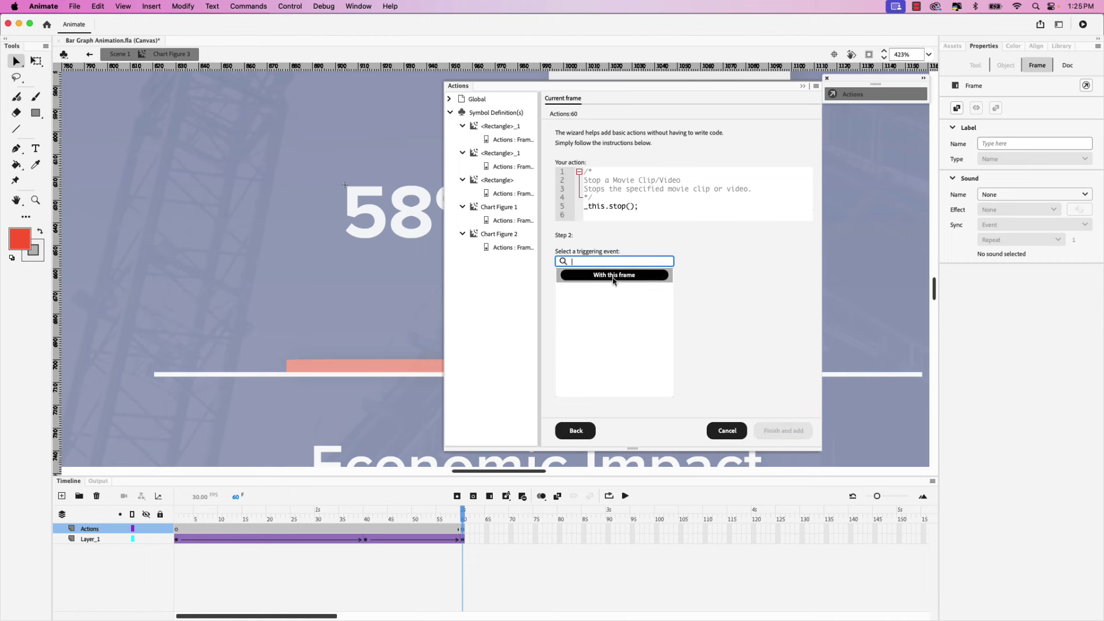
pyautogui.click(615, 281)
pyautogui.click(783, 433)
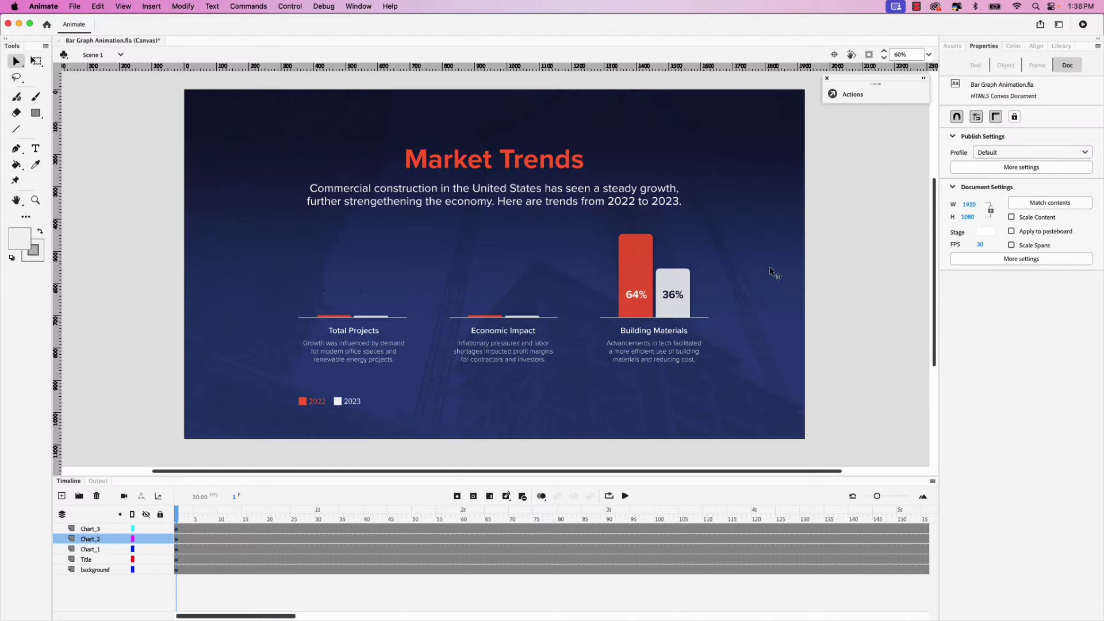
# Open the red bar symbol of the Building Materials chart for editing and insert keyframes at frames 60 and 90.
pyautogui.doubleClick(629, 260)
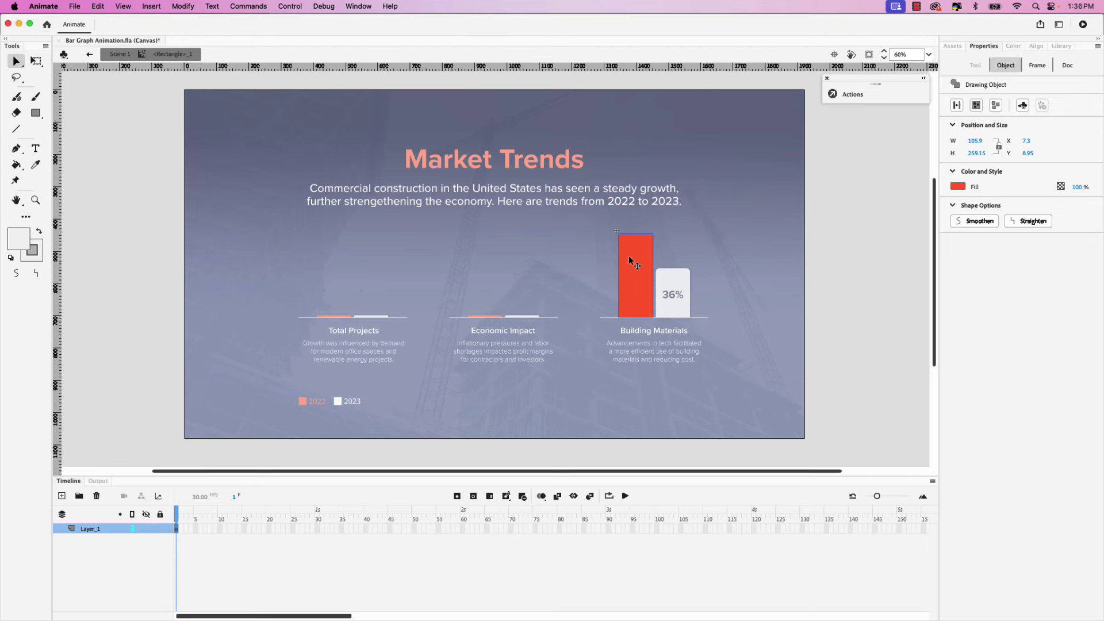
pyautogui.click(462, 529)
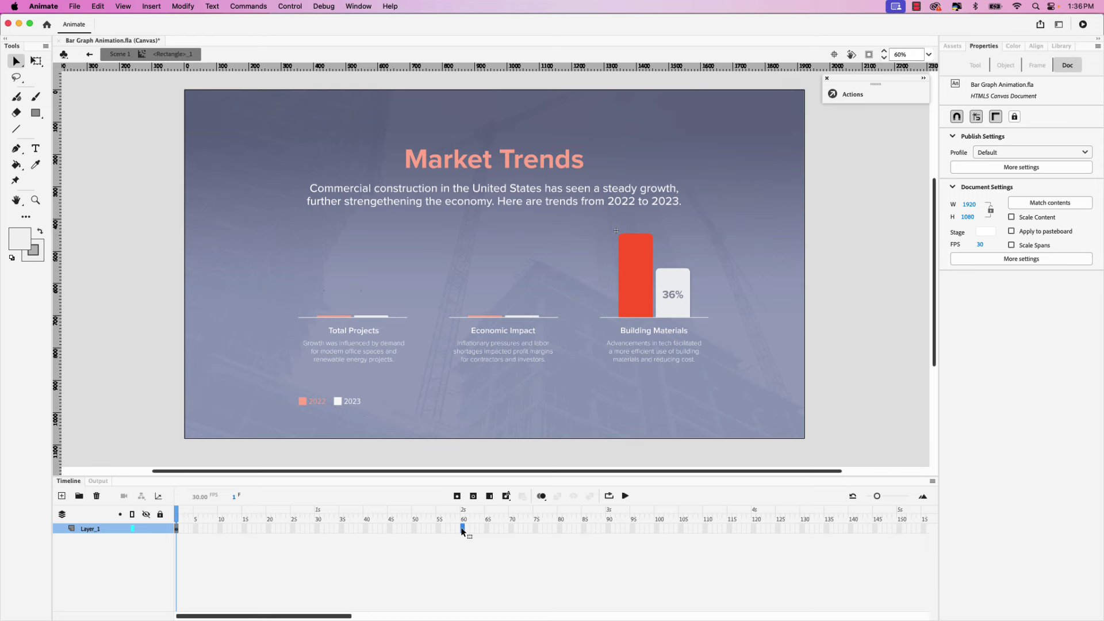
pyautogui.press('F6')
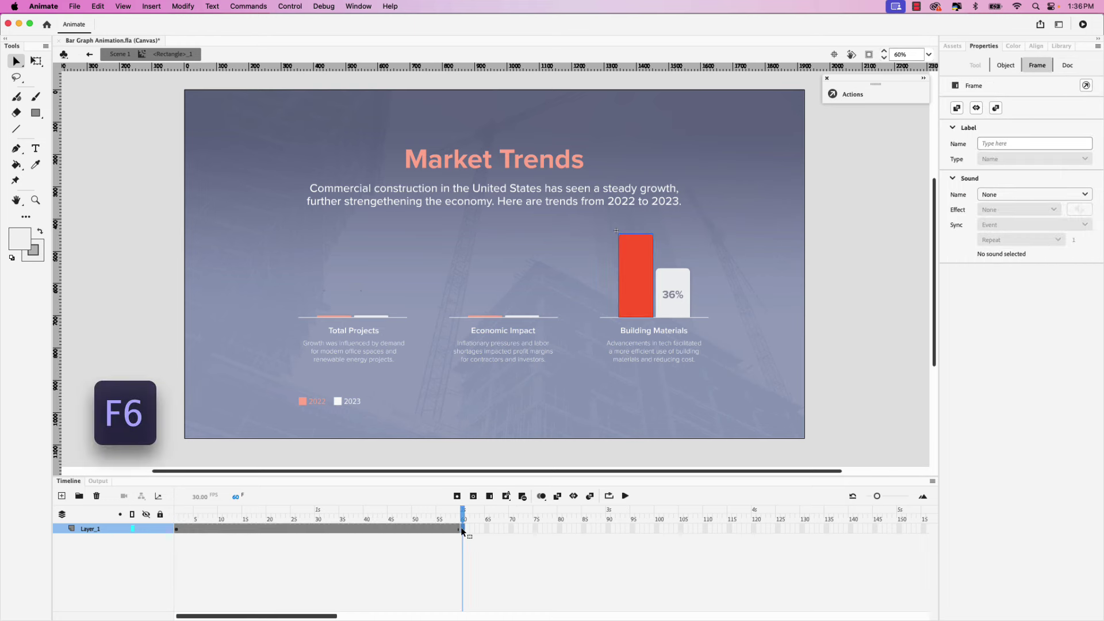
pyautogui.click(608, 529)
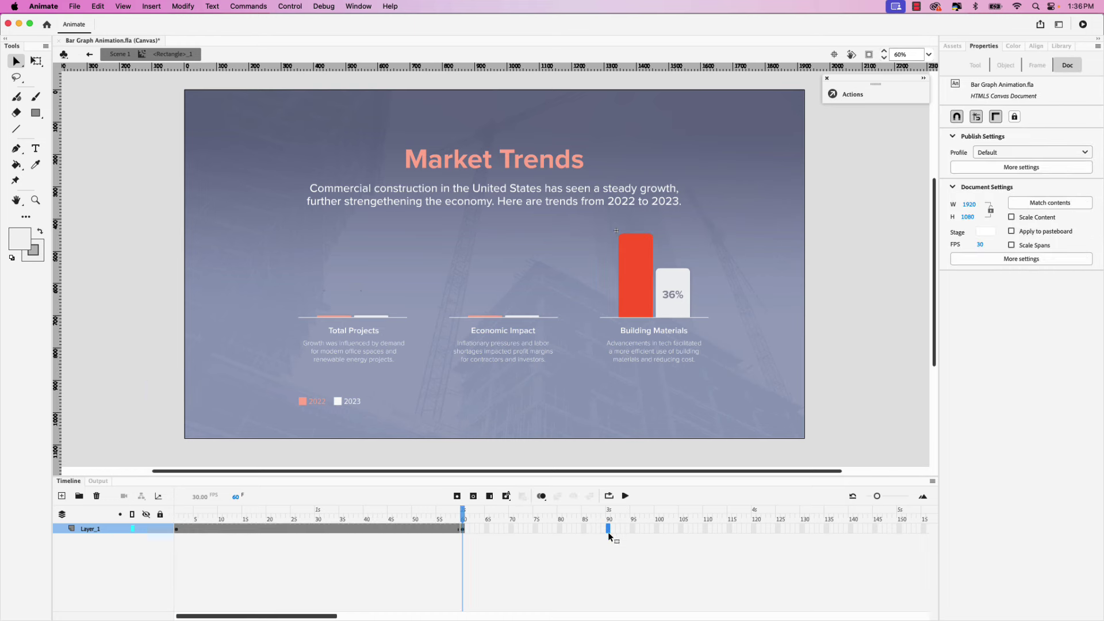
pyautogui.press('F6')
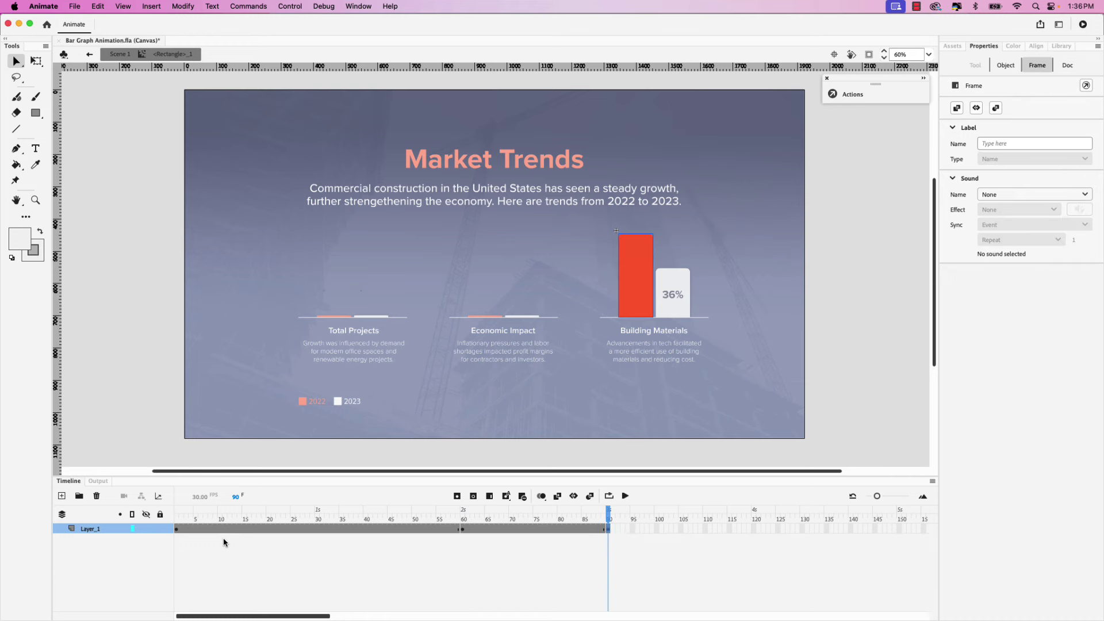
# Create shape tweens for the red Building Materials bar across all its frames from 1 to 90.
pyautogui.click(177, 530)
pyautogui.rightClick(631, 283)
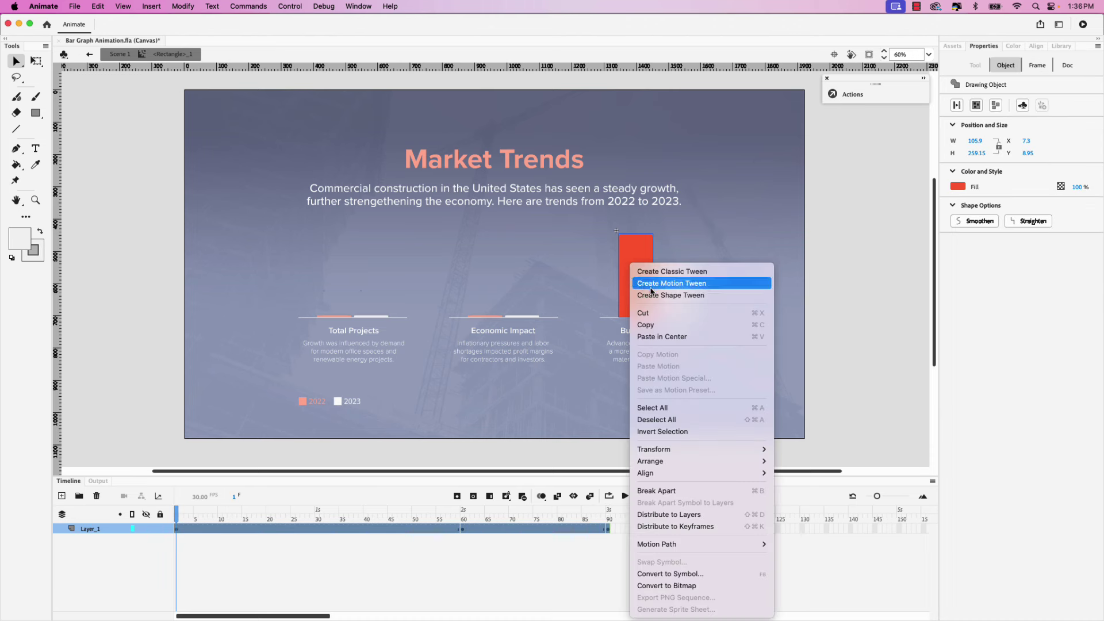
pyautogui.click(706, 297)
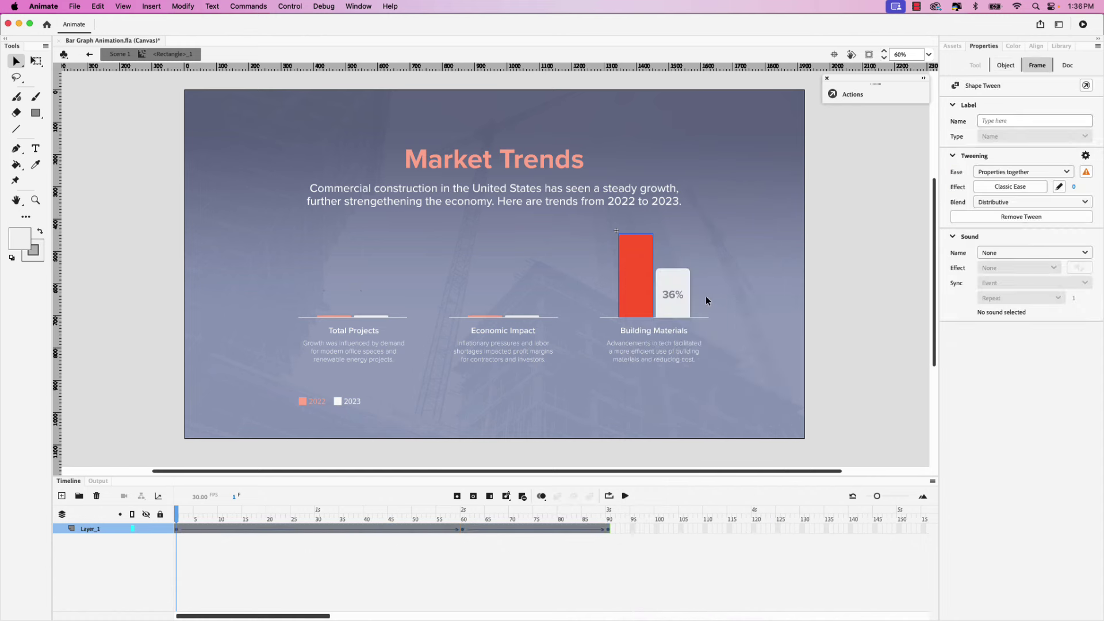
# Free-transform the red bar at frame 1 with its transformation point at the bottom edge, and place a horizontal guide just above the baseline.
pyautogui.click(178, 534)
pyautogui.press('q')
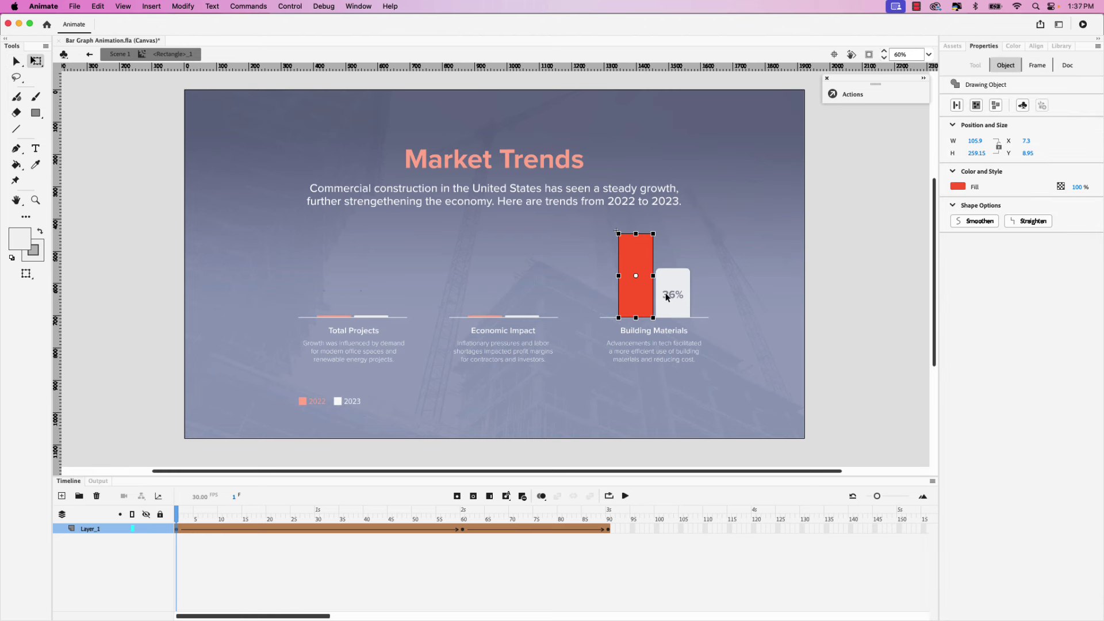
pyautogui.scroll(5, 663, 286)
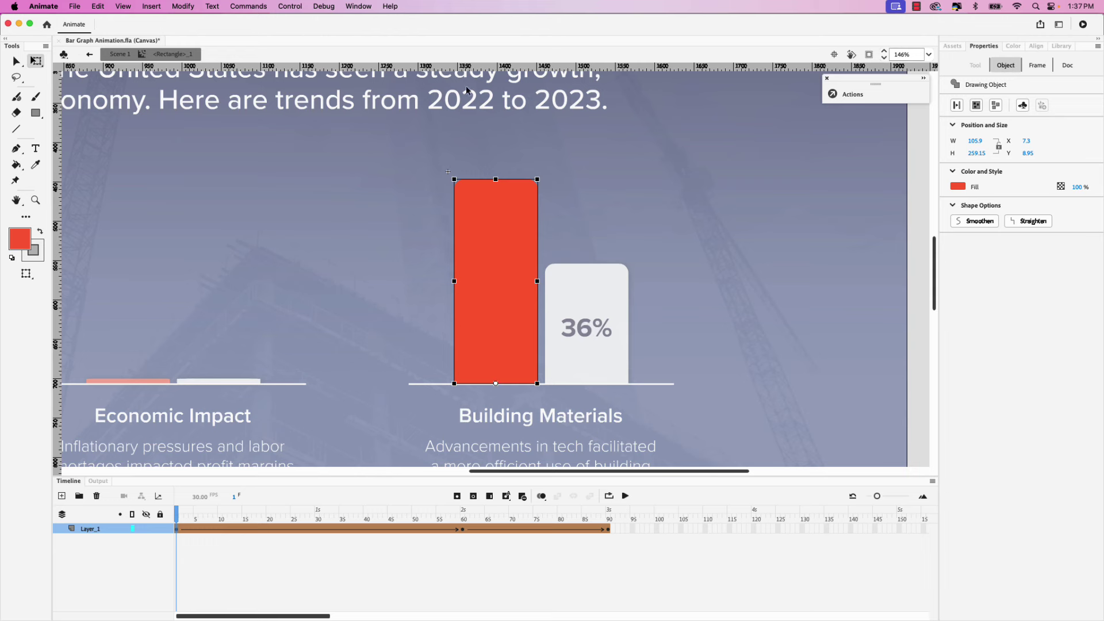
pyautogui.moveTo(459, 68); pyautogui.dragTo(475, 382)
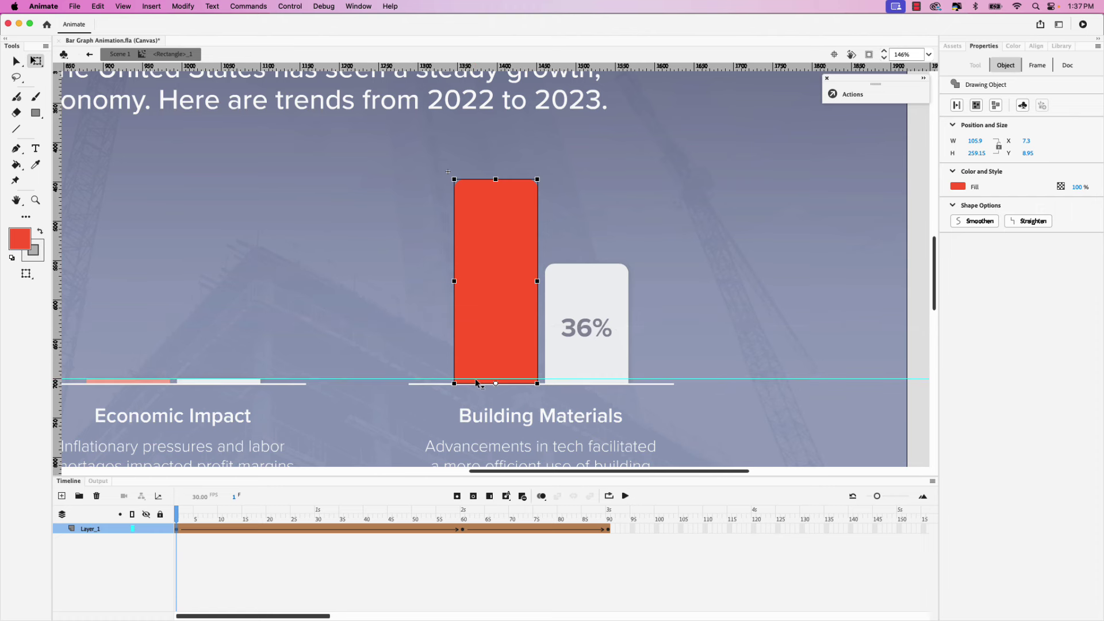
pyautogui.scroll(5, 490, 383)
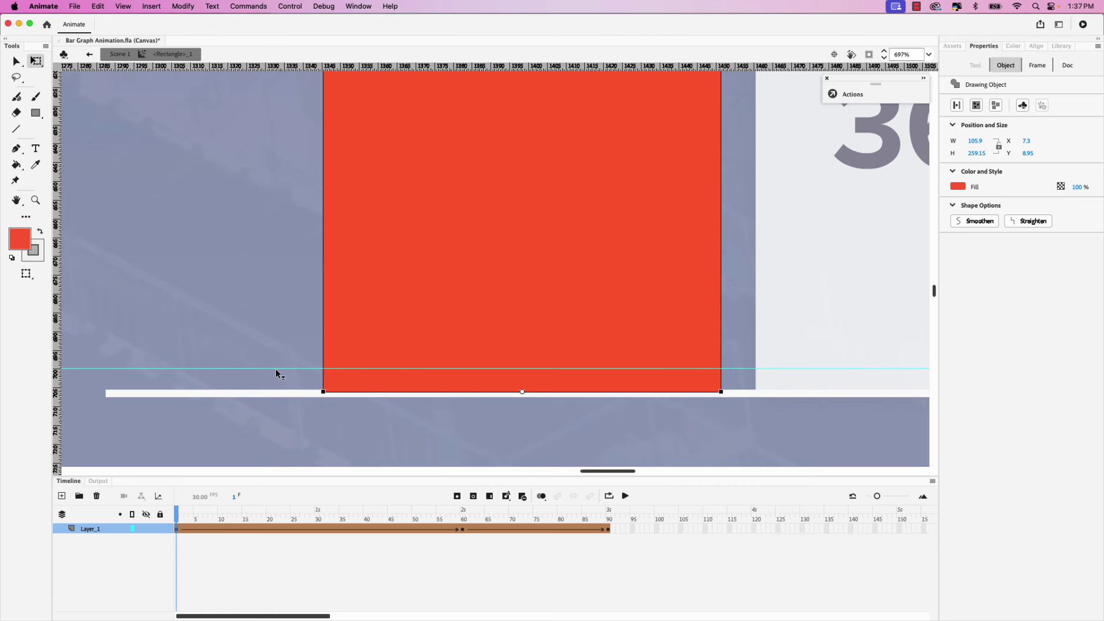
pyautogui.moveTo(275, 370); pyautogui.dragTo(276, 369)
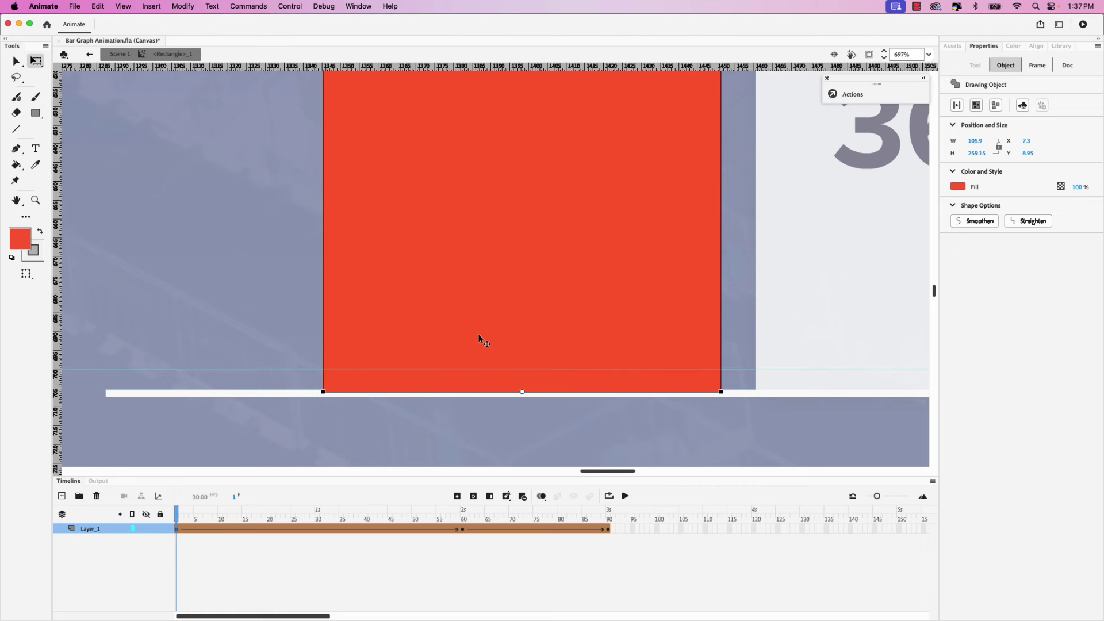
# Shrink the red bar at frame 1 from its top edge down to the guide, to a height of about 6 px.
pyautogui.scroll(-5, 482, 330)
pyautogui.moveTo(513, 259); pyautogui.dragTo(473, 320)
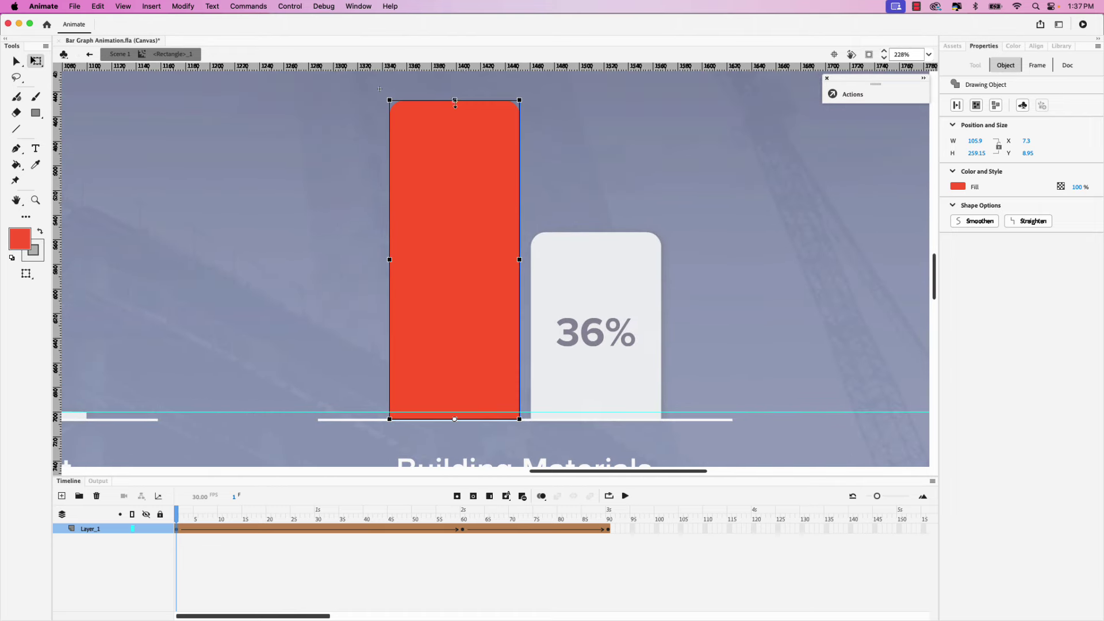
pyautogui.moveTo(455, 102); pyautogui.dragTo(463, 412)
pyautogui.scroll(5, 449, 432)
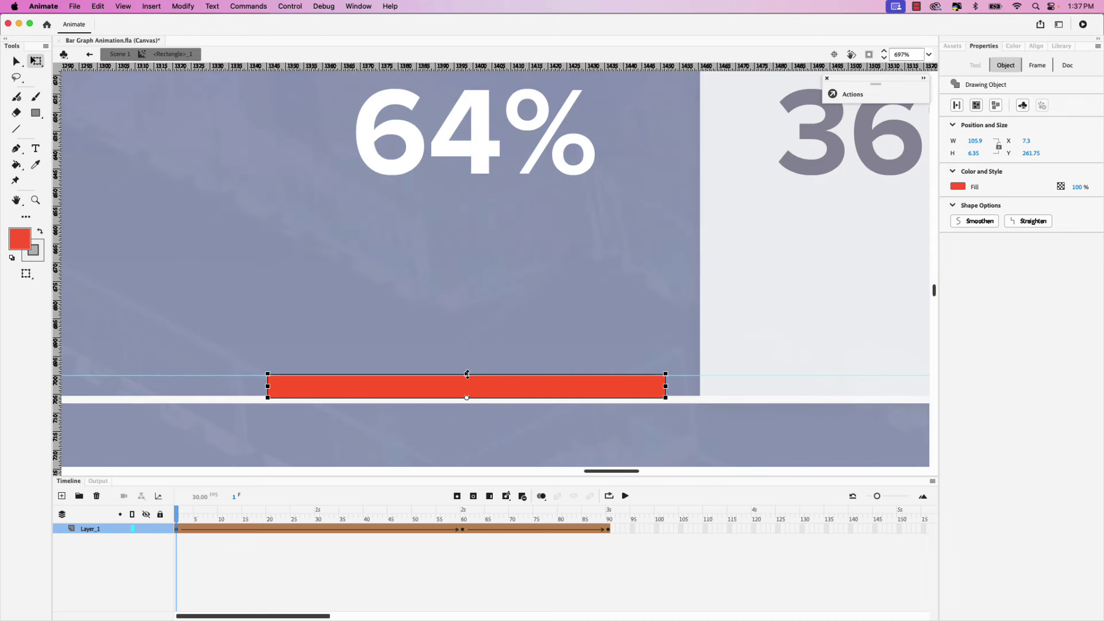
pyautogui.moveTo(466, 377); pyautogui.dragTo(466, 378)
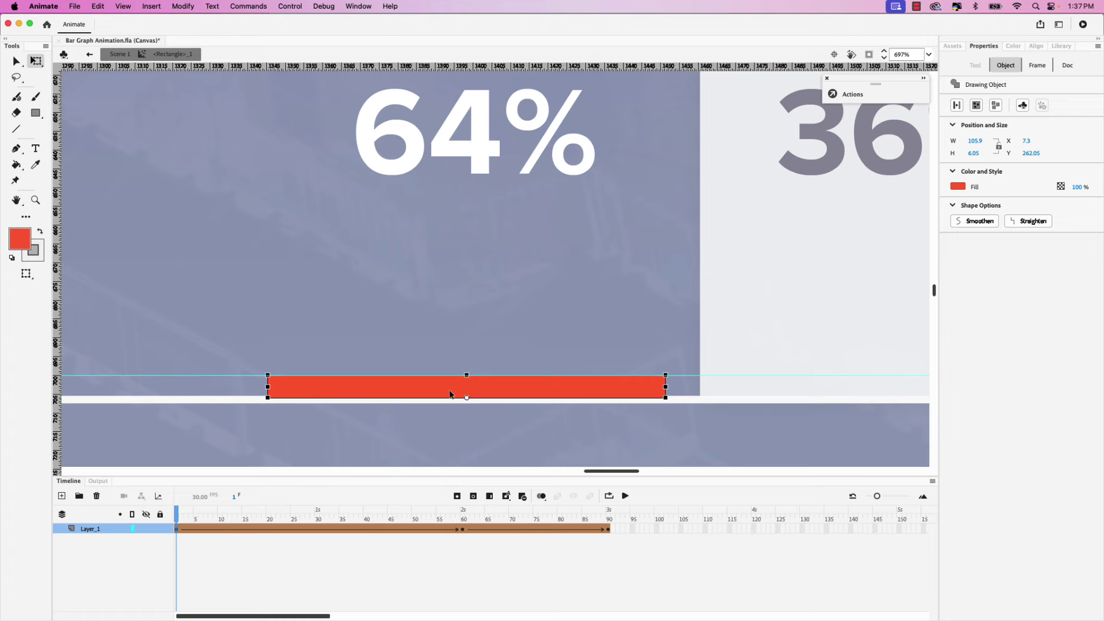
# Copy the short-bar keyframe at frame 1 and paste it onto frame 60 of Layer_1.
pyautogui.click(180, 529)
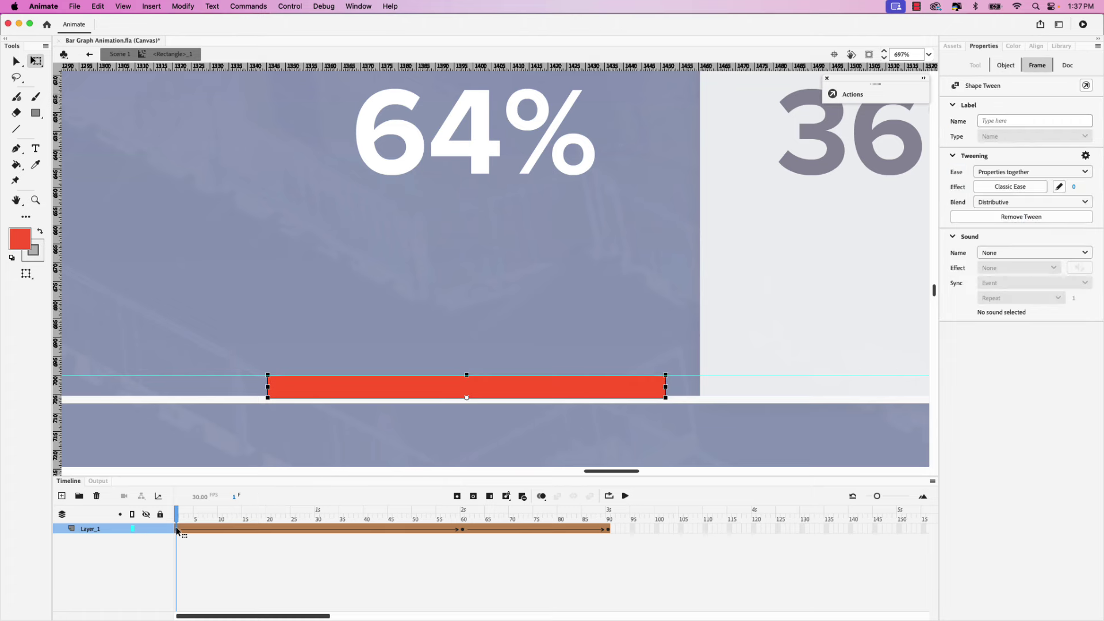
pyautogui.rightClick(177, 528)
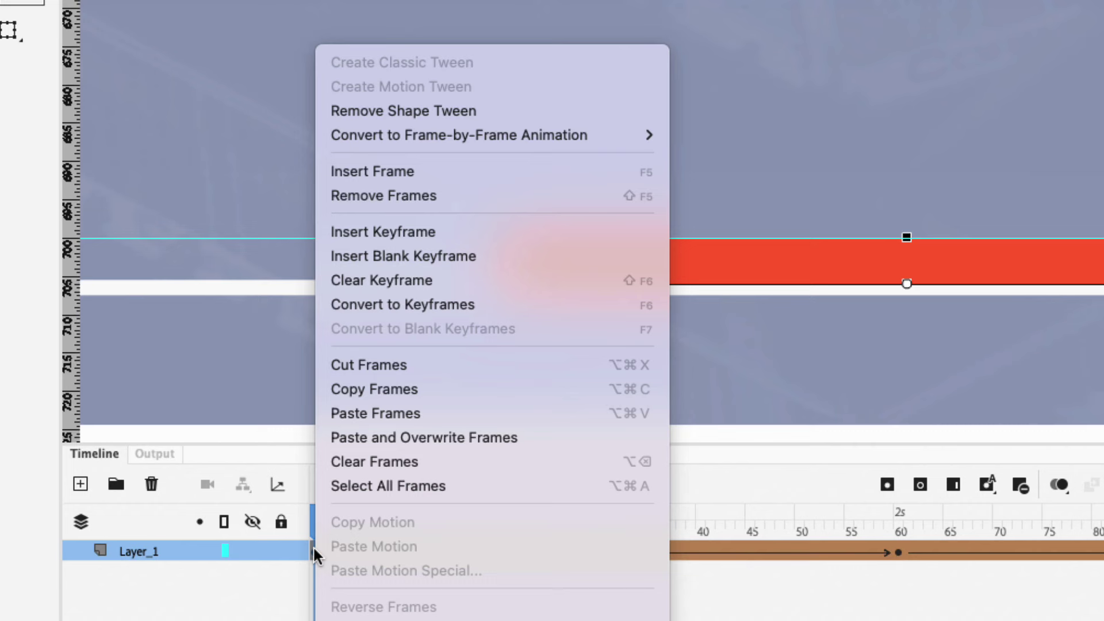
pyautogui.click(386, 389)
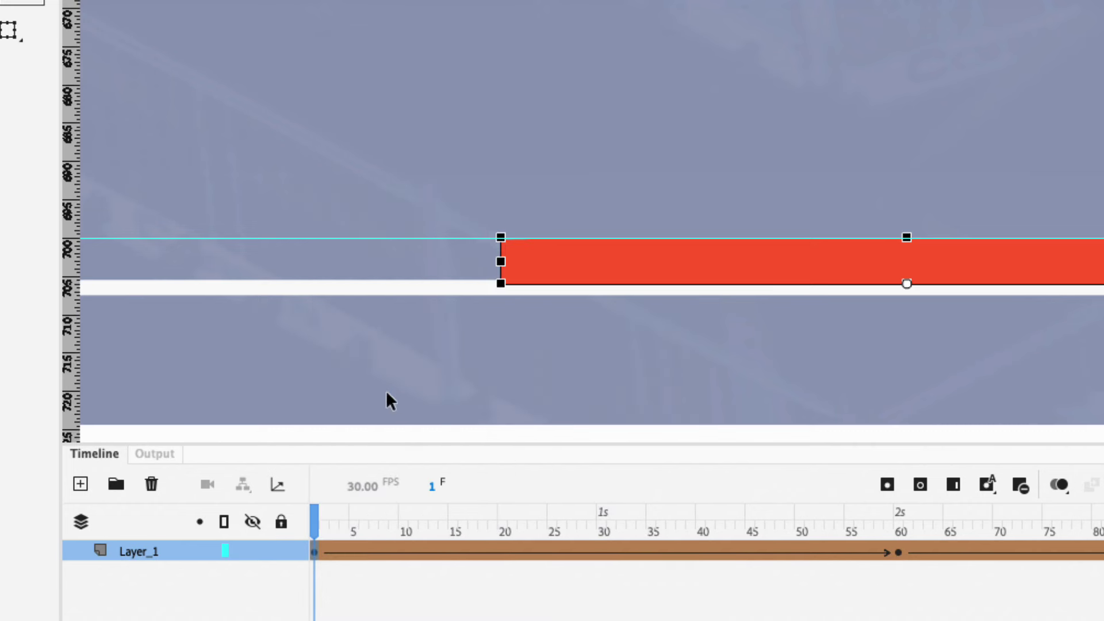
pyautogui.click(899, 553)
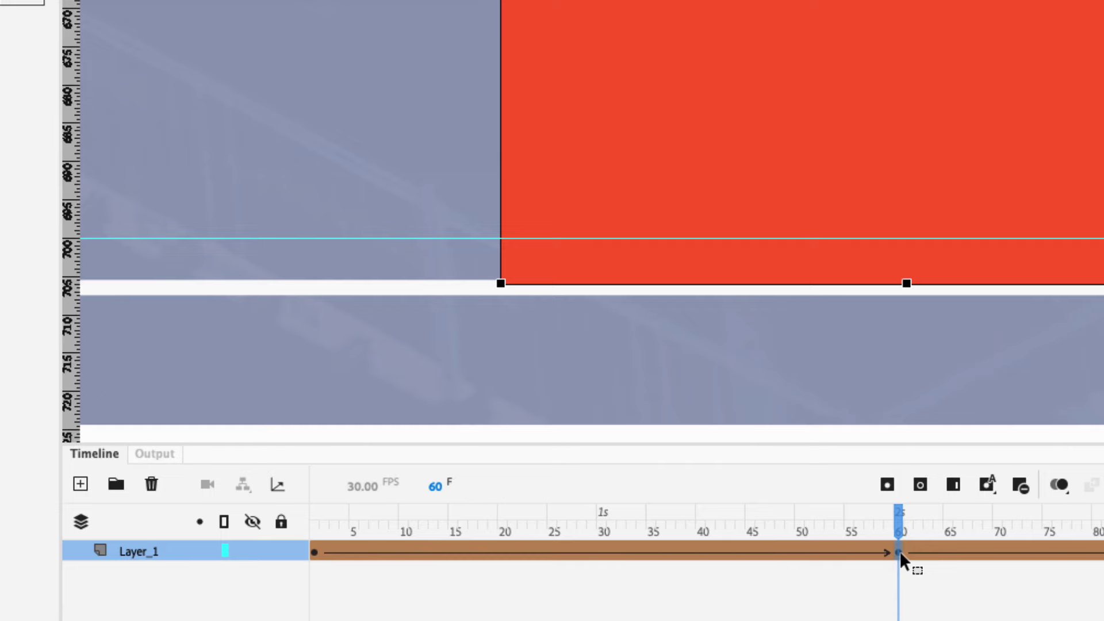
pyautogui.rightClick(900, 550)
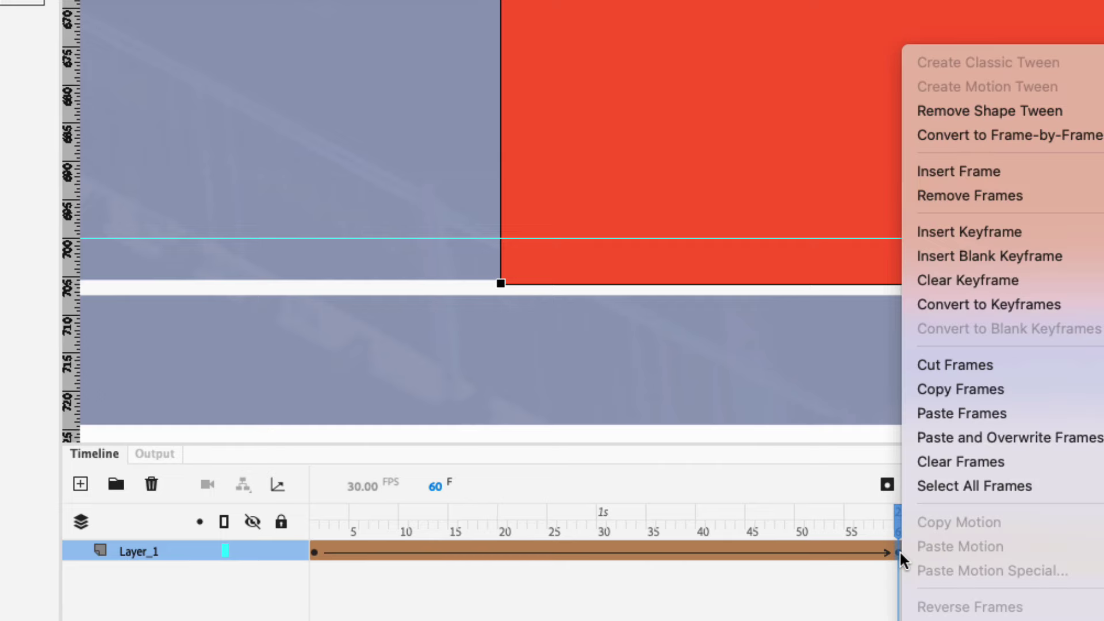
pyautogui.click(961, 414)
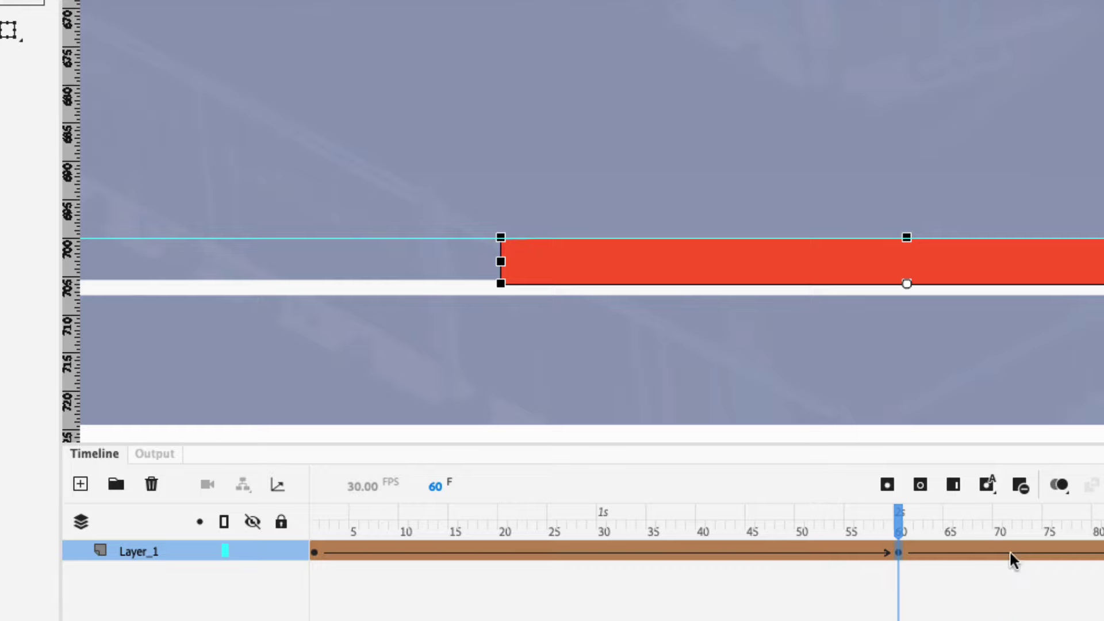
# Set the ease of the bar's shape tween between frames 60 and 90 to Ease In Out, Quint.
pyautogui.click(1009, 551)
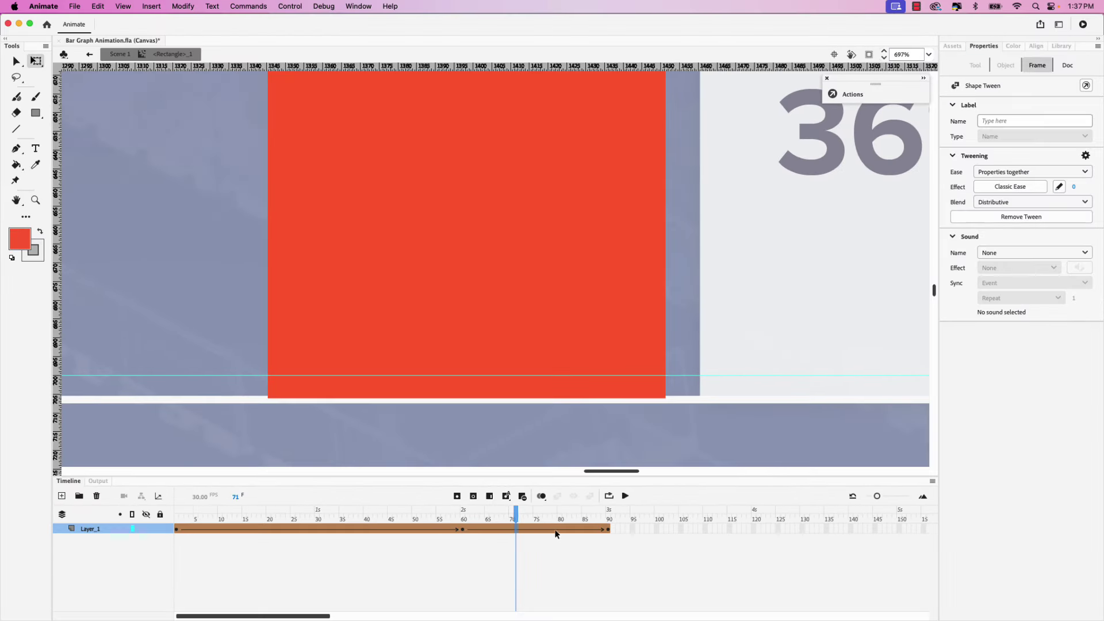
pyautogui.click(1006, 188)
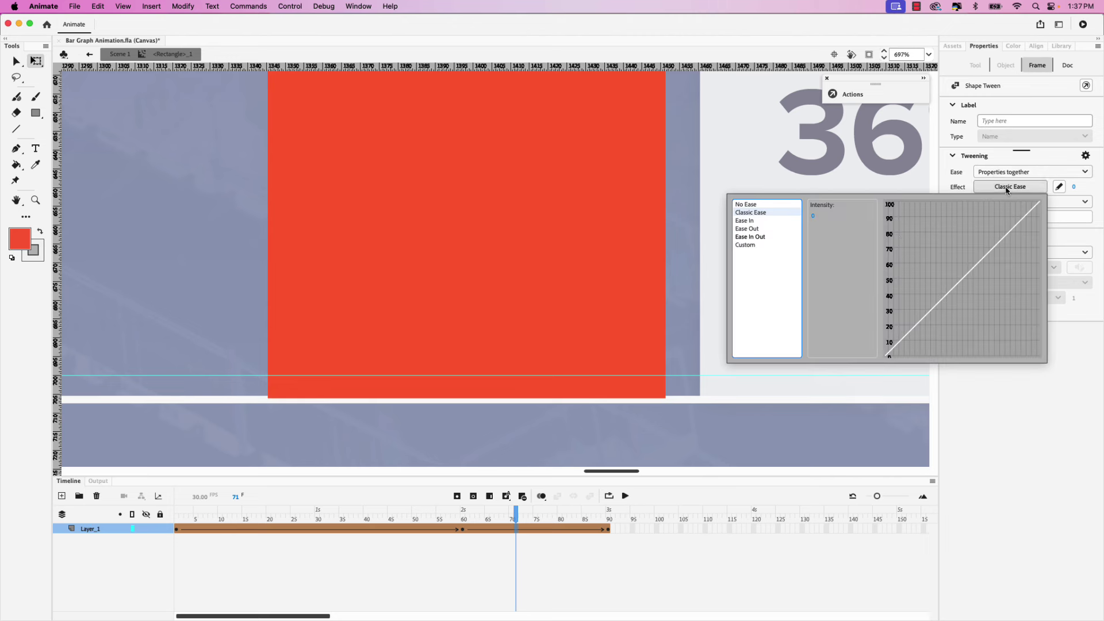
pyautogui.click(756, 237)
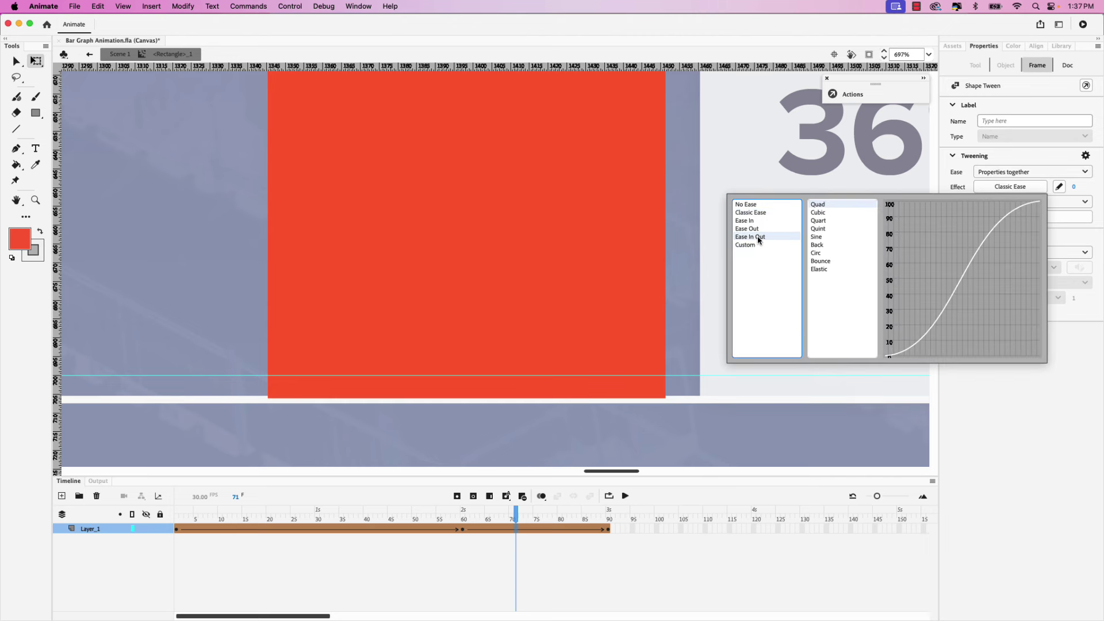
pyautogui.doubleClick(818, 229)
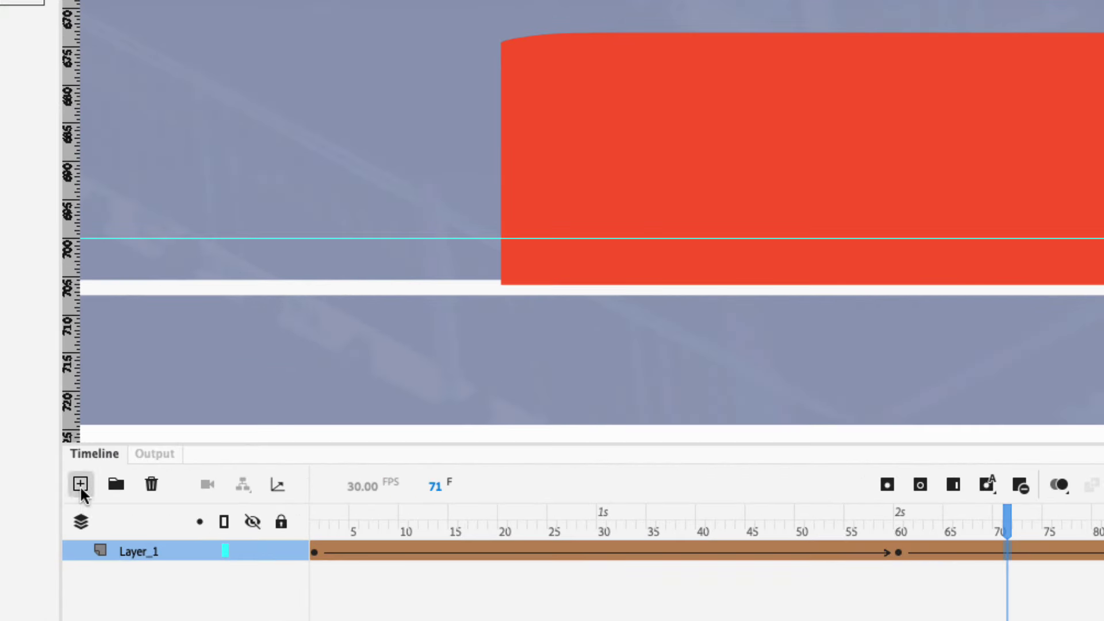
# Add a layer named Actions inside the red bar symbol and insert a keyframe on it at frame 90.
pyautogui.click(81, 485)
pyautogui.doubleClick(136, 551)
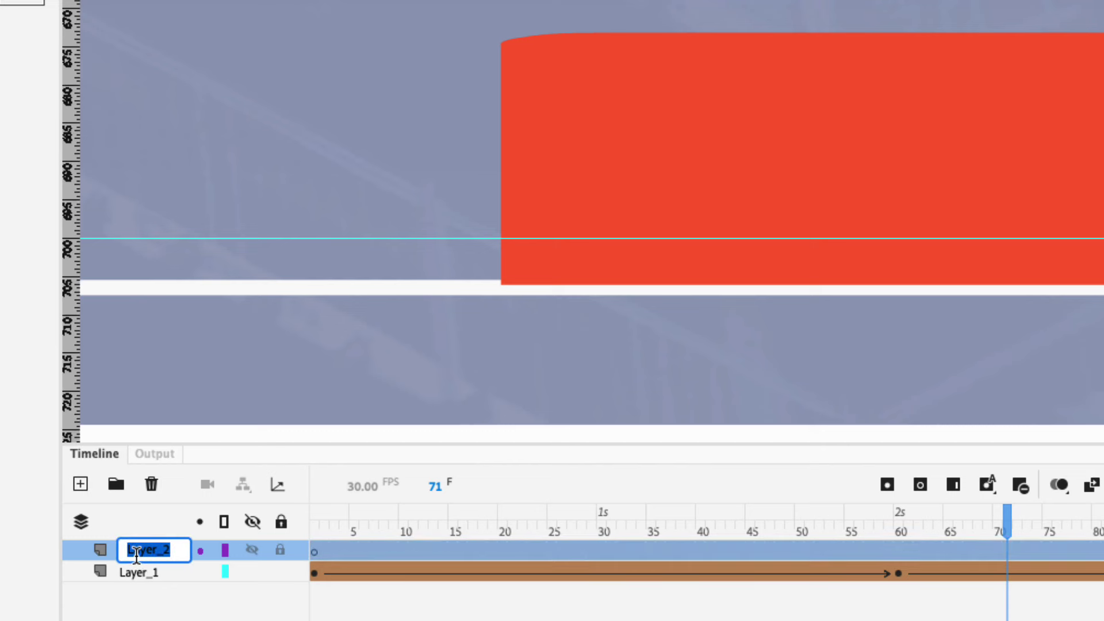
pyautogui.write('Actions')
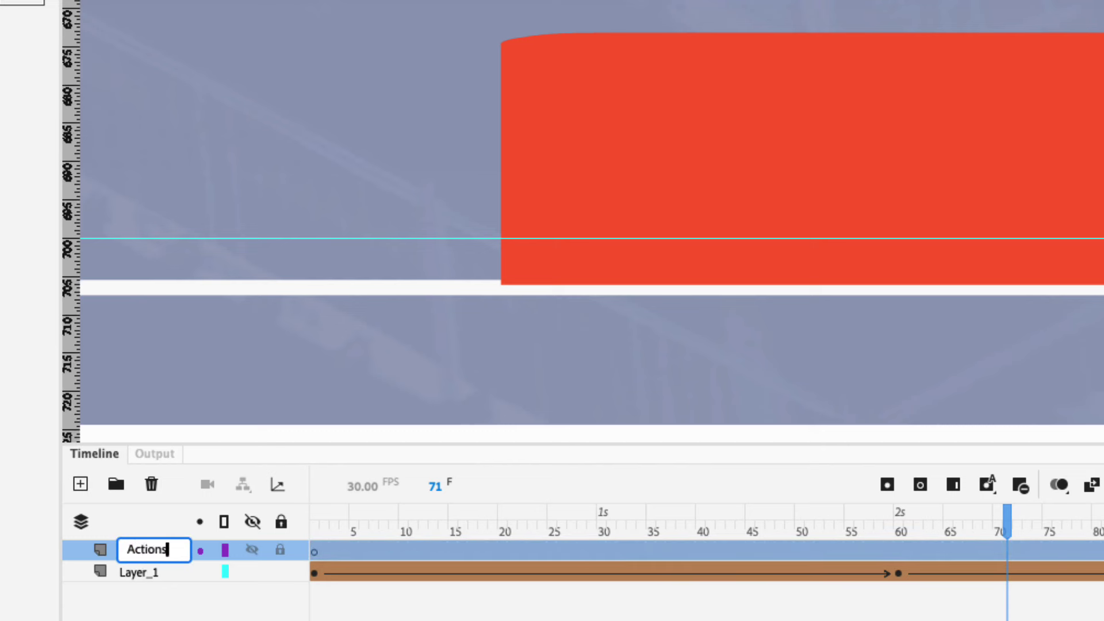
pyautogui.press('Return')
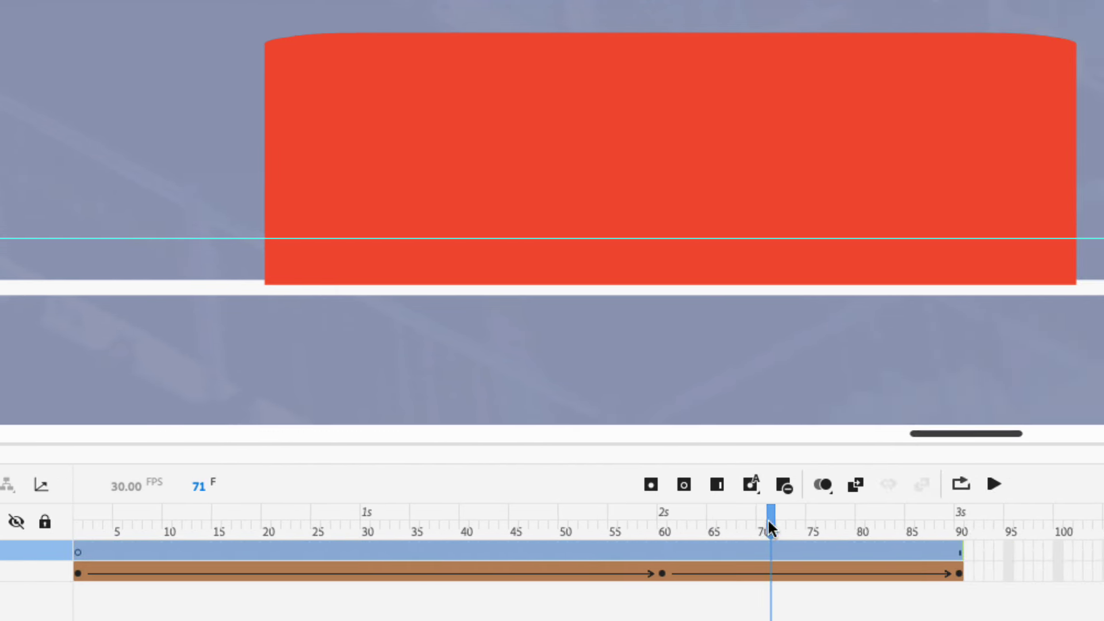
pyautogui.moveTo(768, 519); pyautogui.dragTo(955, 523)
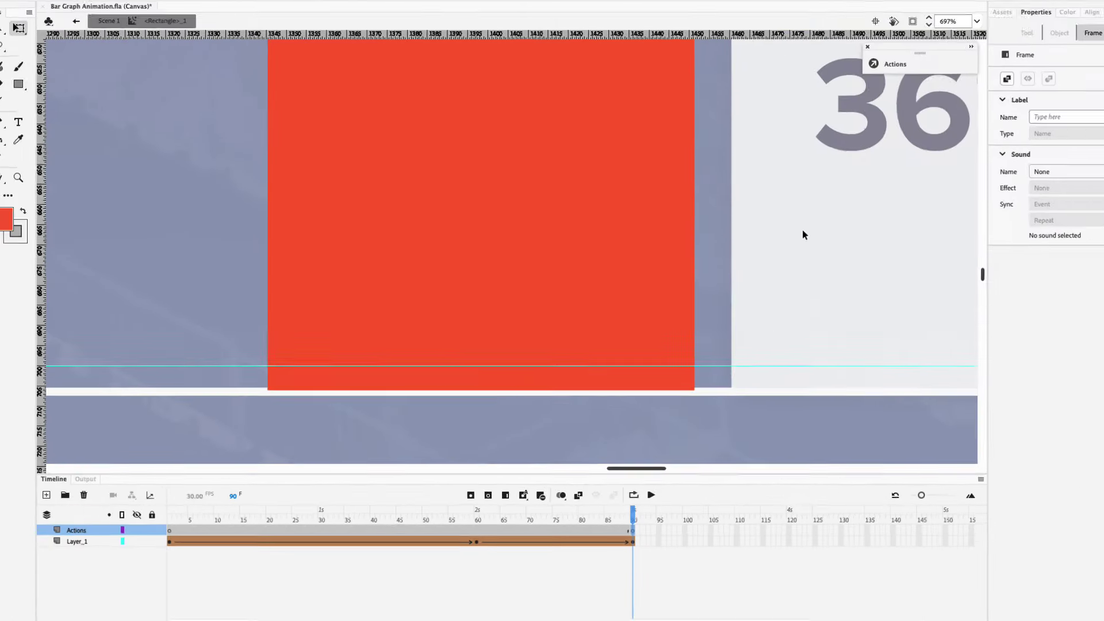
# Add a wizard-generated Stop action for this timeline, triggered with this frame, at frame 90 of the Actions layer, and return to Scene 1.
pyautogui.click(857, 95)
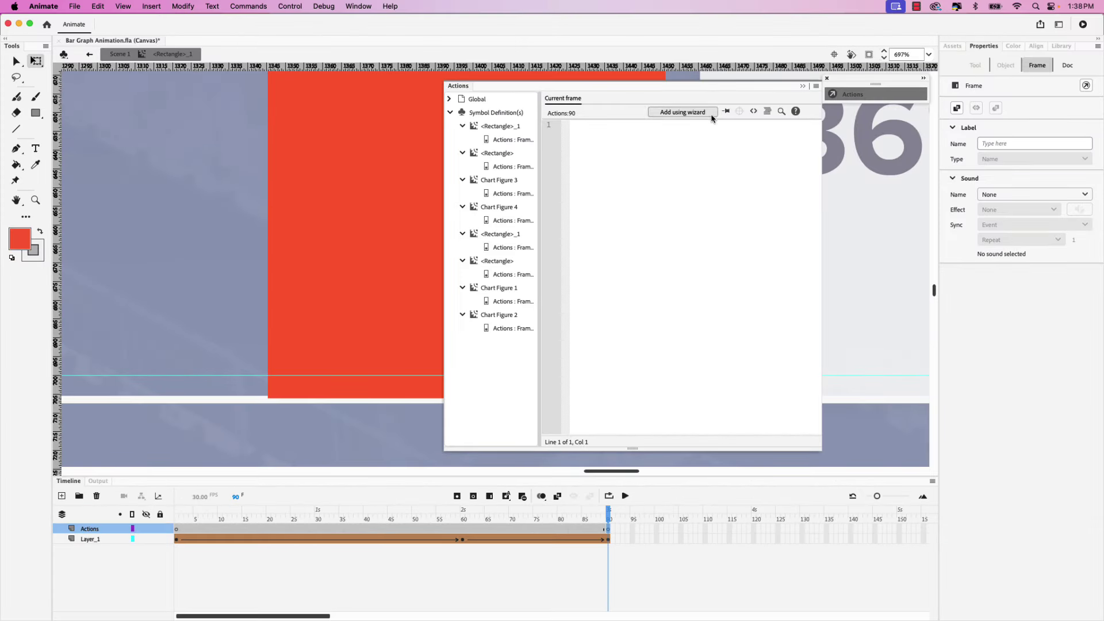
pyautogui.click(690, 117)
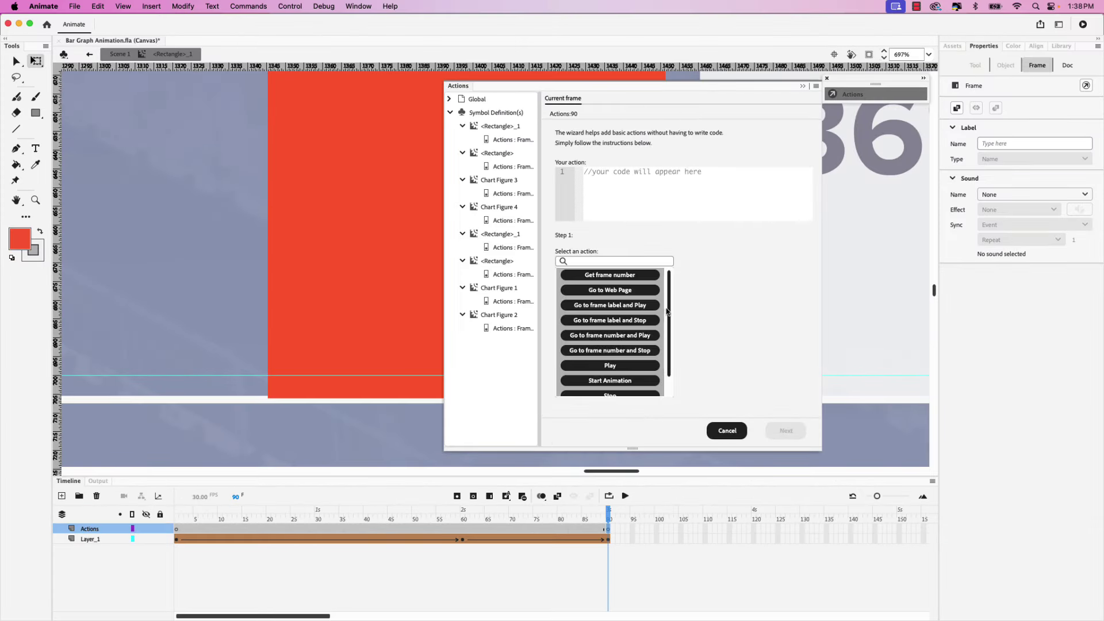
pyautogui.scroll(-2, 610, 345)
pyautogui.click(612, 374)
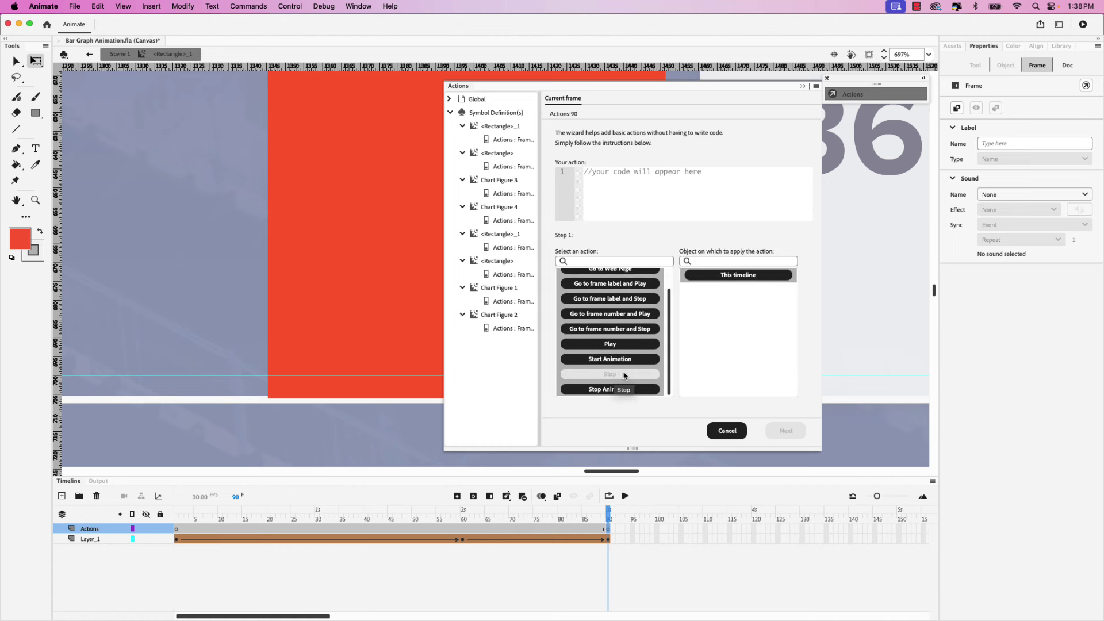
pyautogui.click(737, 276)
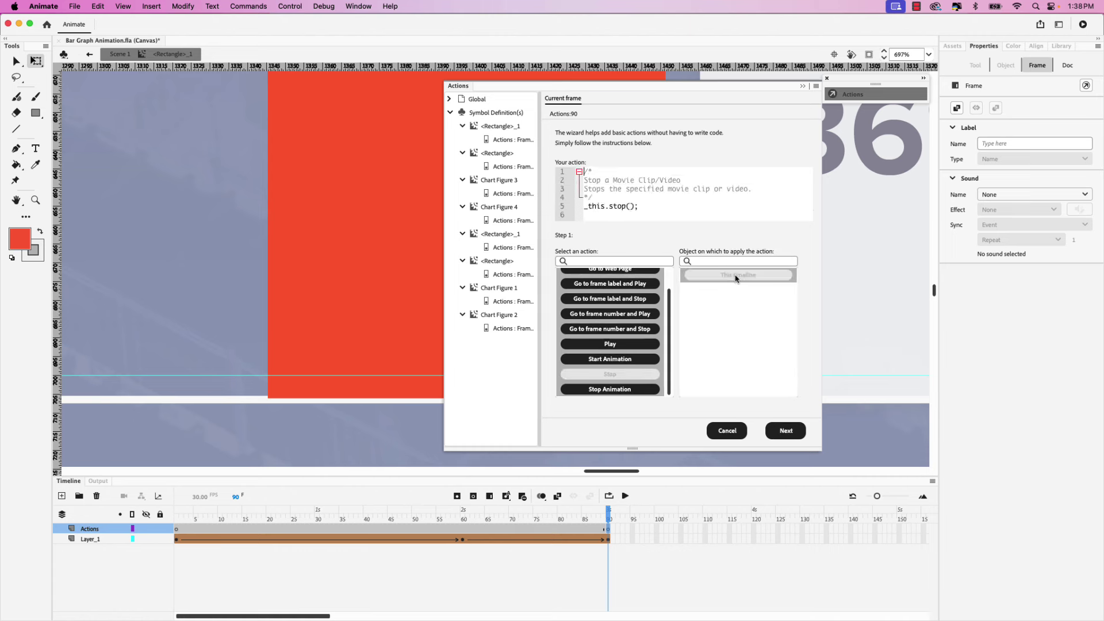
pyautogui.click(787, 430)
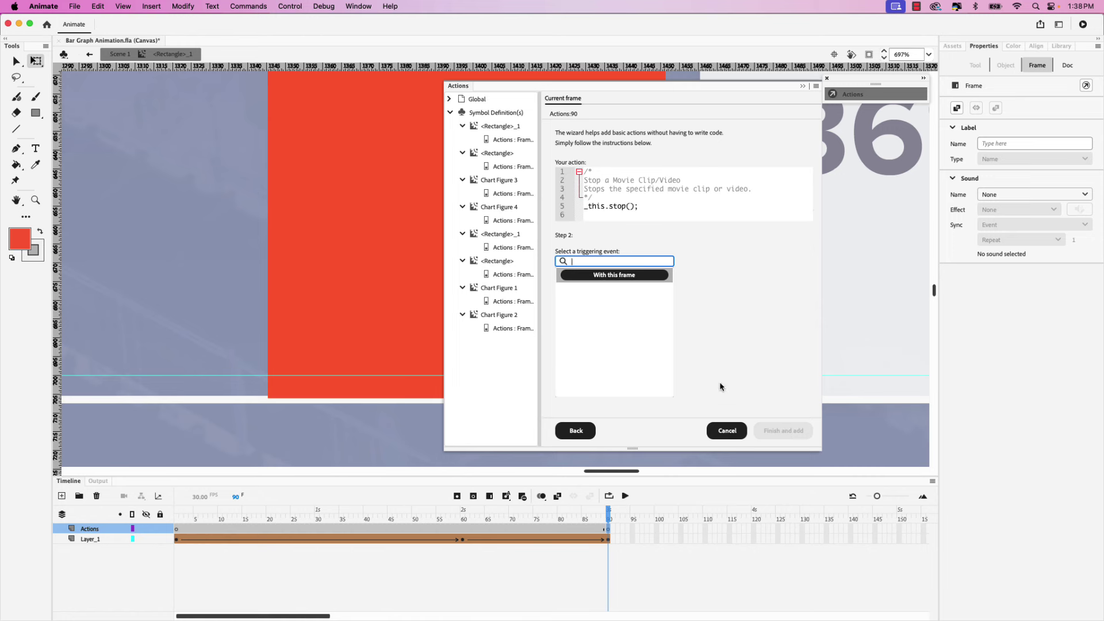
pyautogui.click(627, 277)
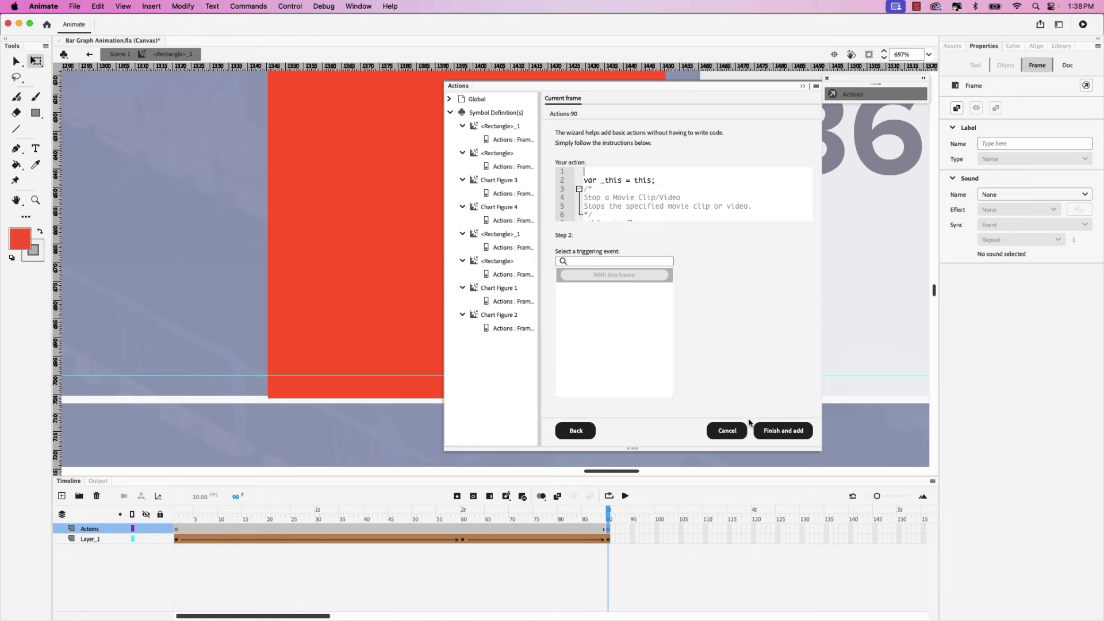
pyautogui.click(783, 433)
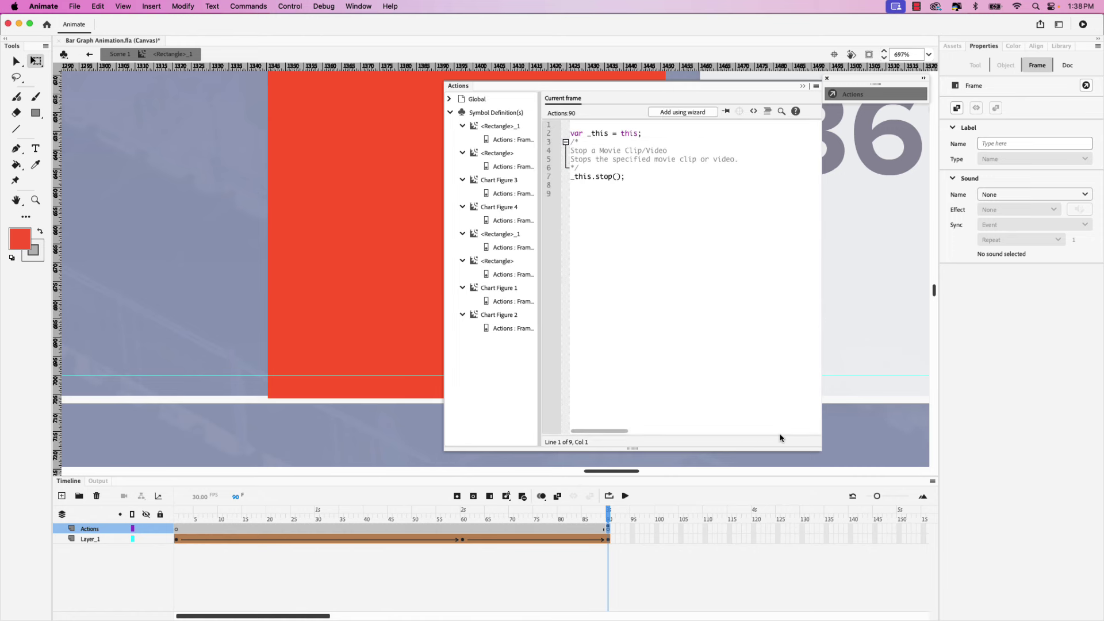
pyautogui.click(89, 54)
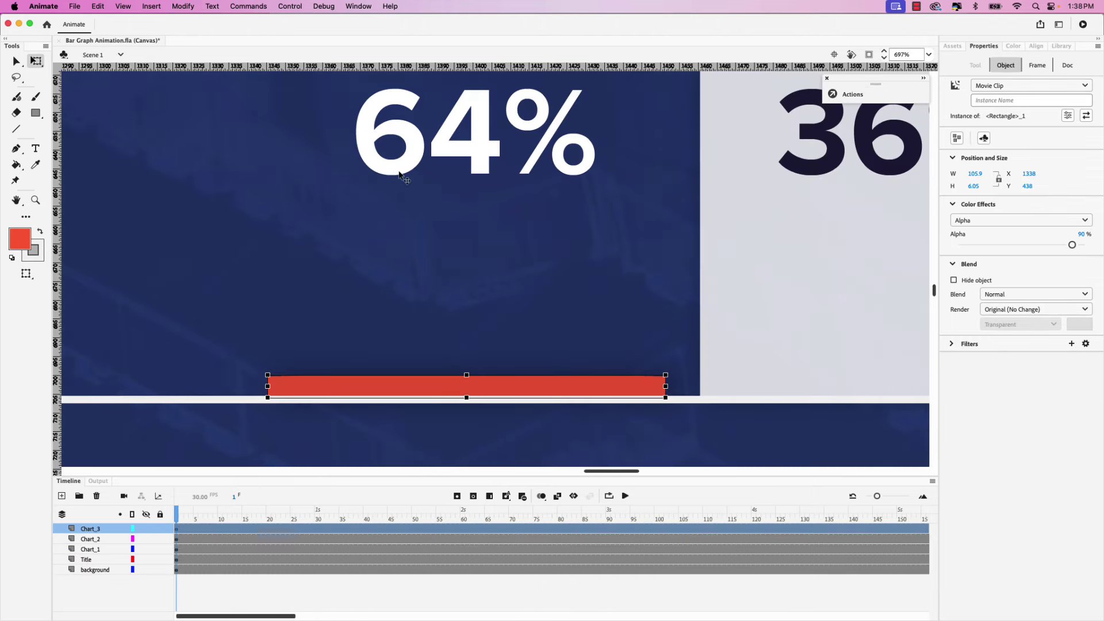
# Convert the 64% label above the red bar to a movie clip symbol named Chart Figure 5.
pyautogui.click(473, 156)
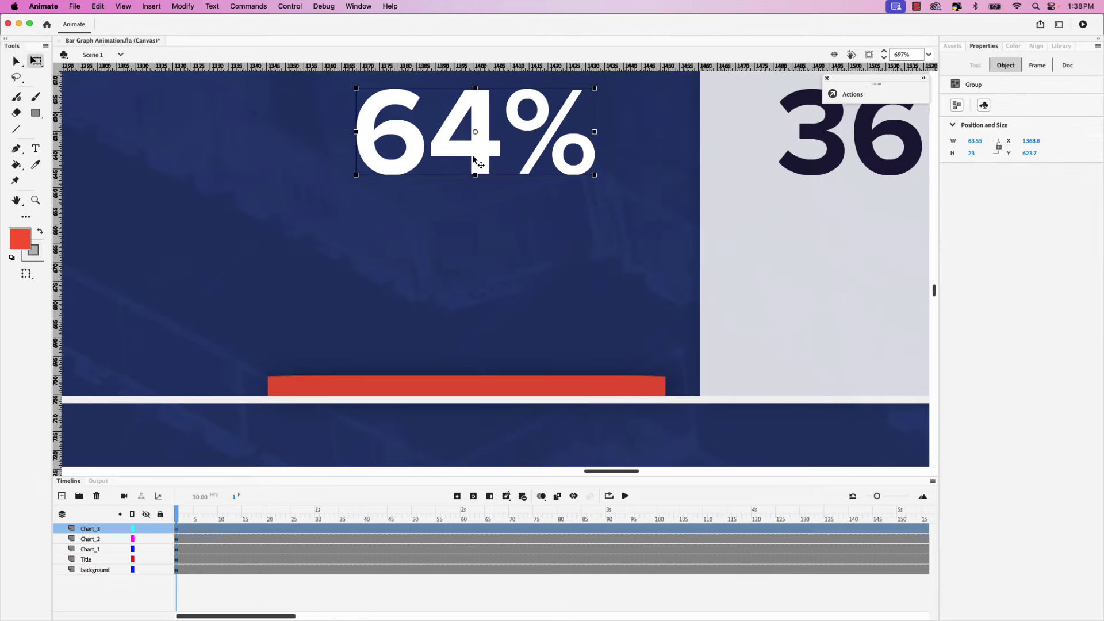
pyautogui.rightClick(472, 157)
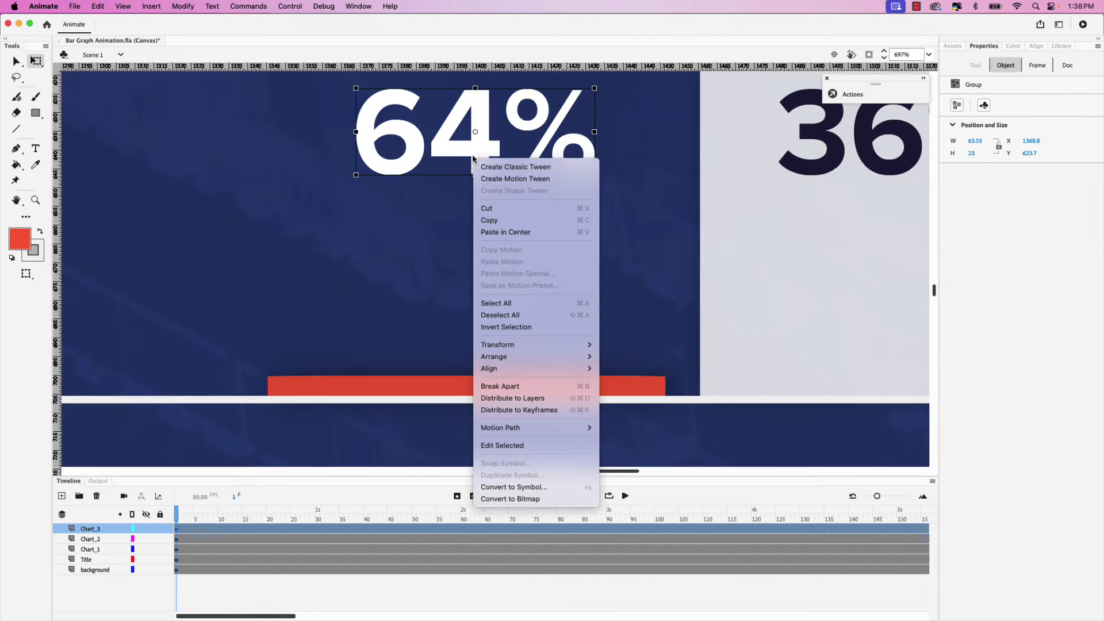
pyautogui.click(547, 487)
pyautogui.write('Chart Figure 5')
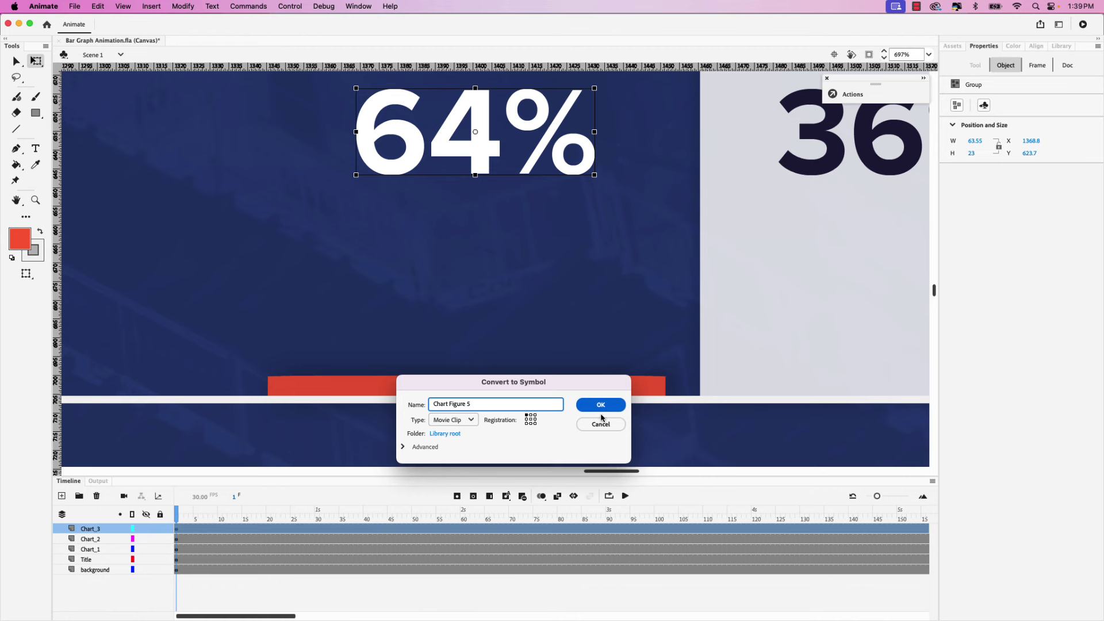
pyautogui.click(601, 409)
# Insert keyframes at frames 60 and 90 on Layer_1 inside the Chart Figure 5 symbol.
pyautogui.doubleClick(464, 145)
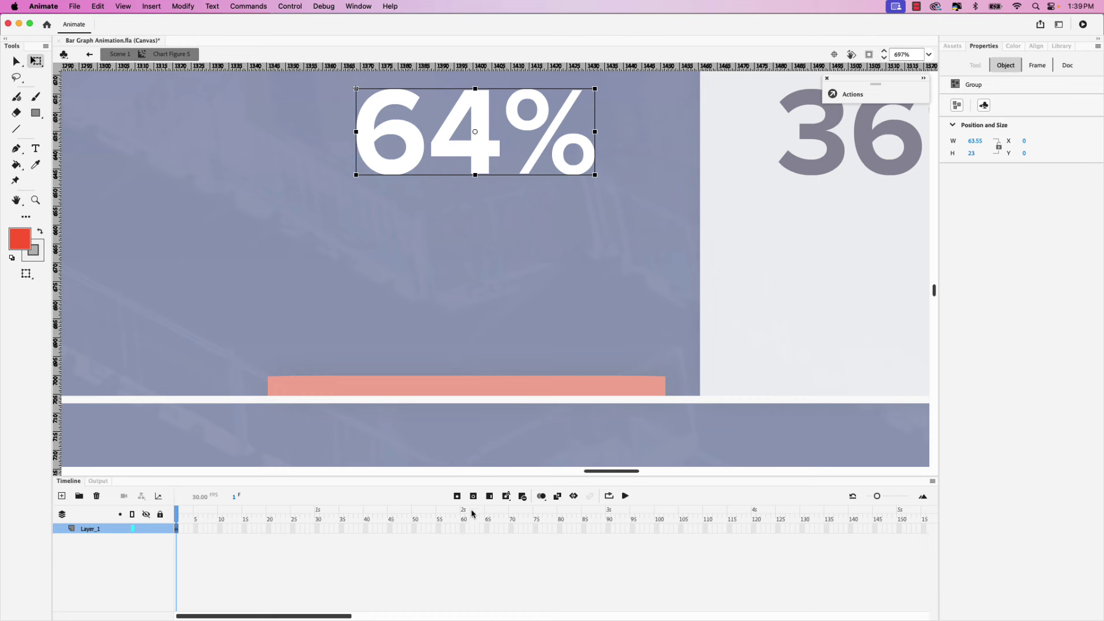
pyautogui.click(464, 529)
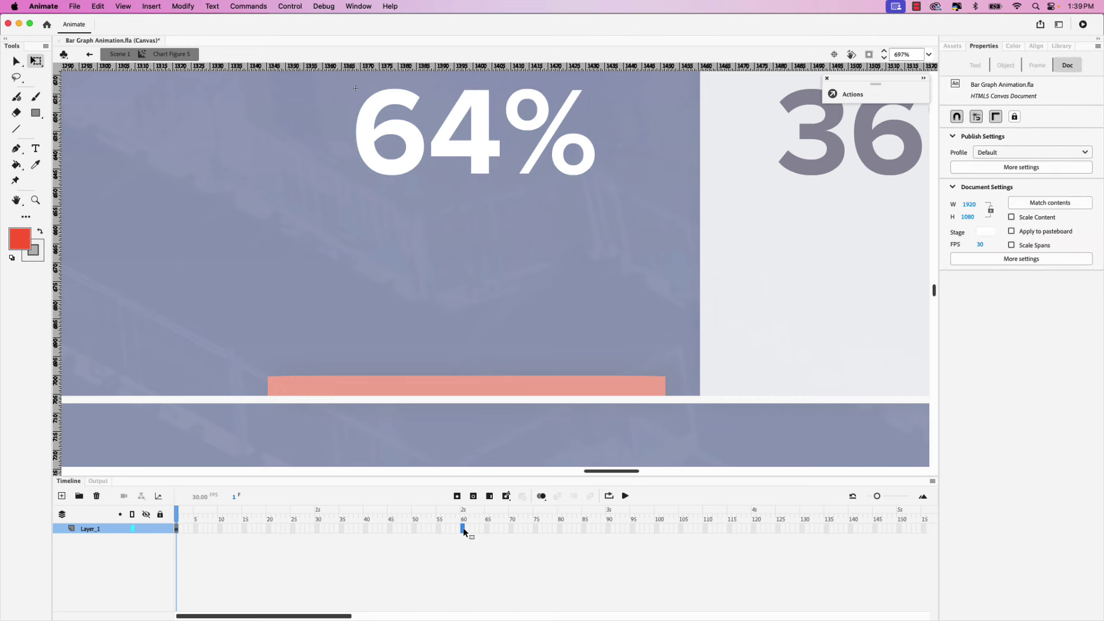
pyautogui.press('F5')
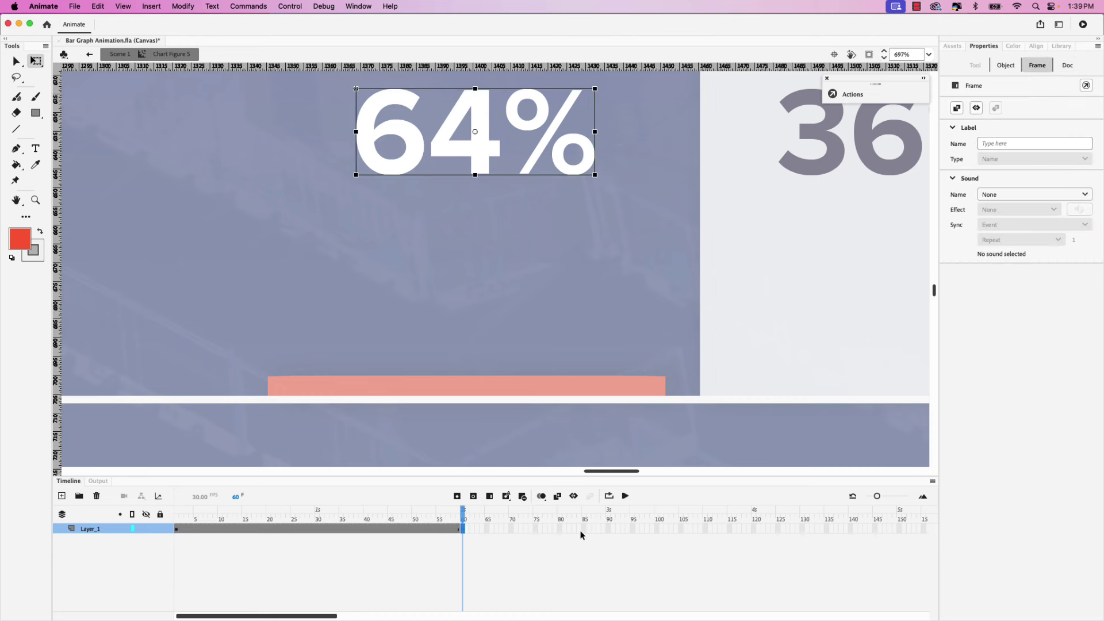
pyautogui.click(607, 529)
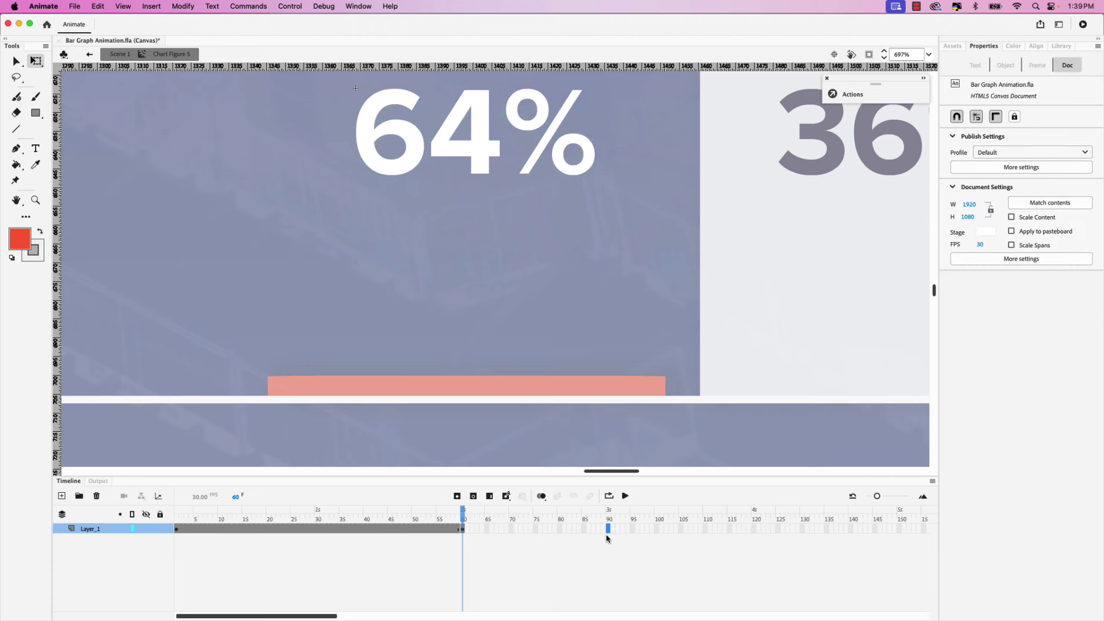
pyautogui.press('F5')
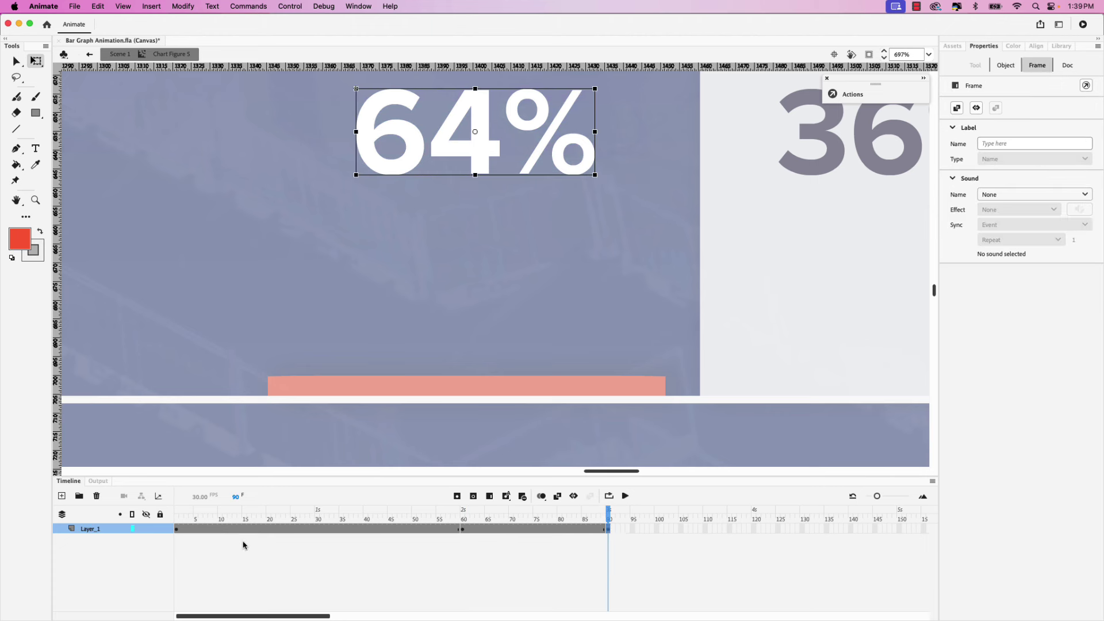
# Create classic tweens across frames 1 to 90 of Layer_1 in the Chart Figure 5 symbol.
pyautogui.keyDown('shift'); pyautogui.click(178, 530); pyautogui.keyUp('shift')
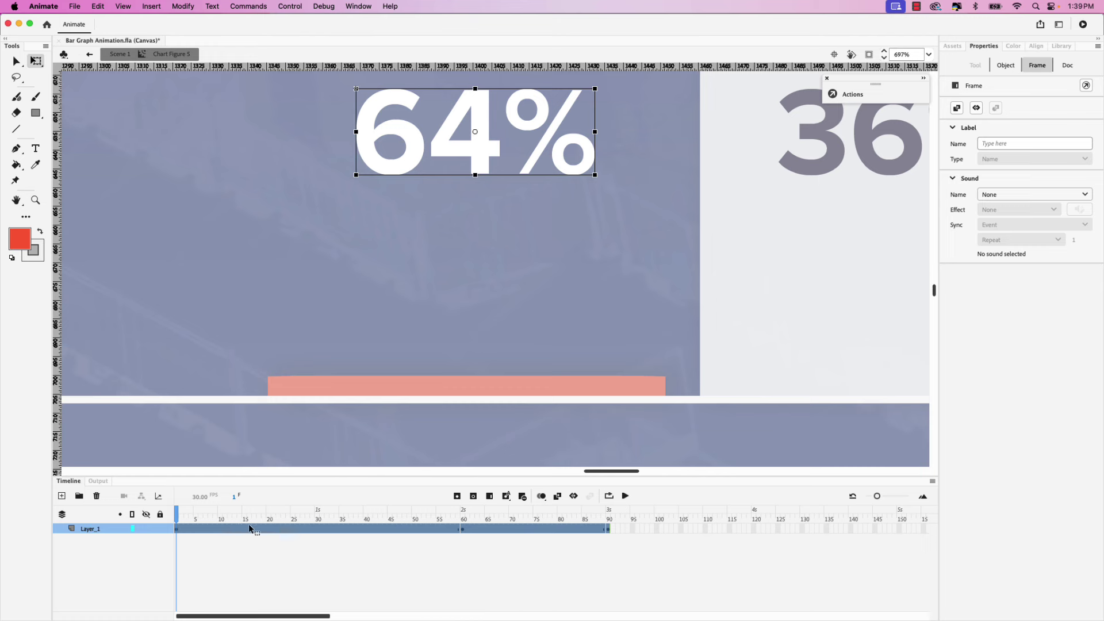
pyautogui.rightClick(274, 529)
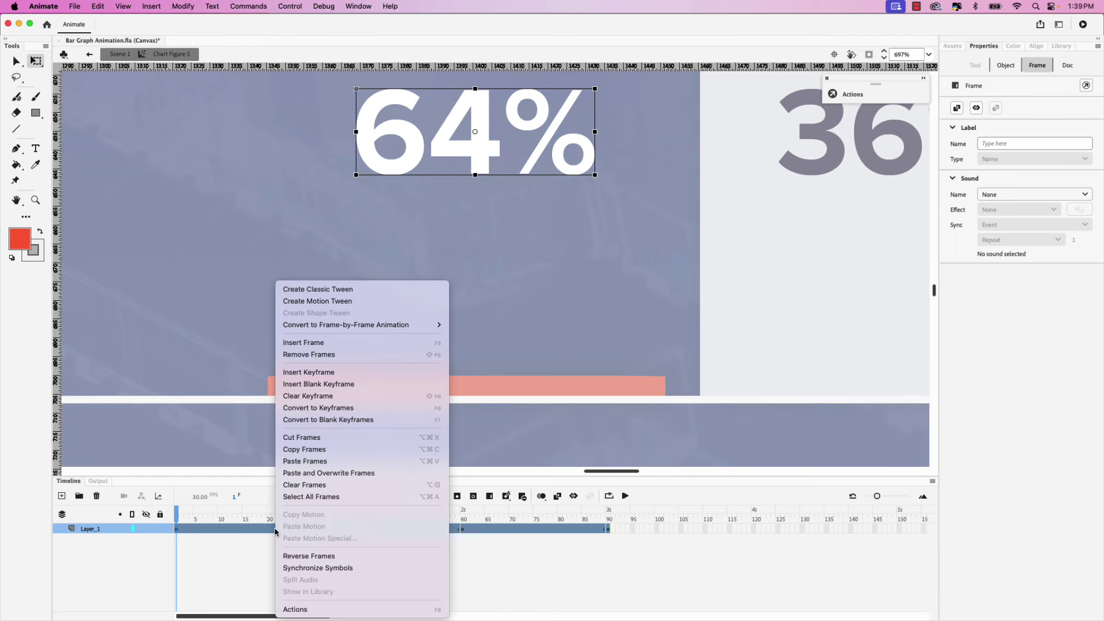
pyautogui.click(337, 293)
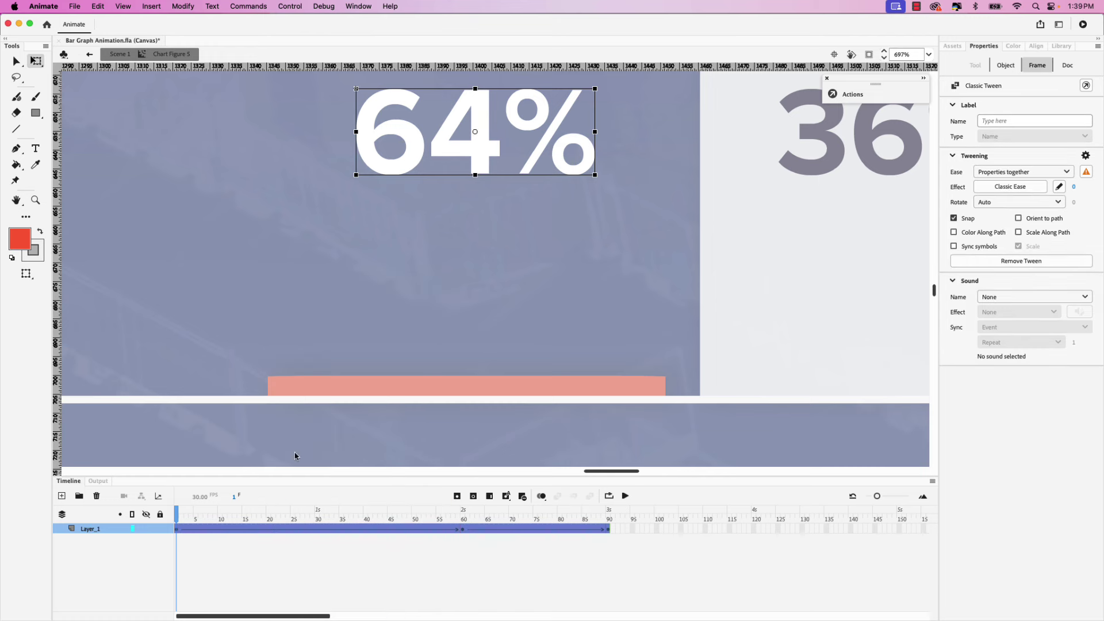
# Apply an Alpha color effect of 0% to the 64% label at frame 1.
pyautogui.click(190, 538)
pyautogui.click(1001, 67)
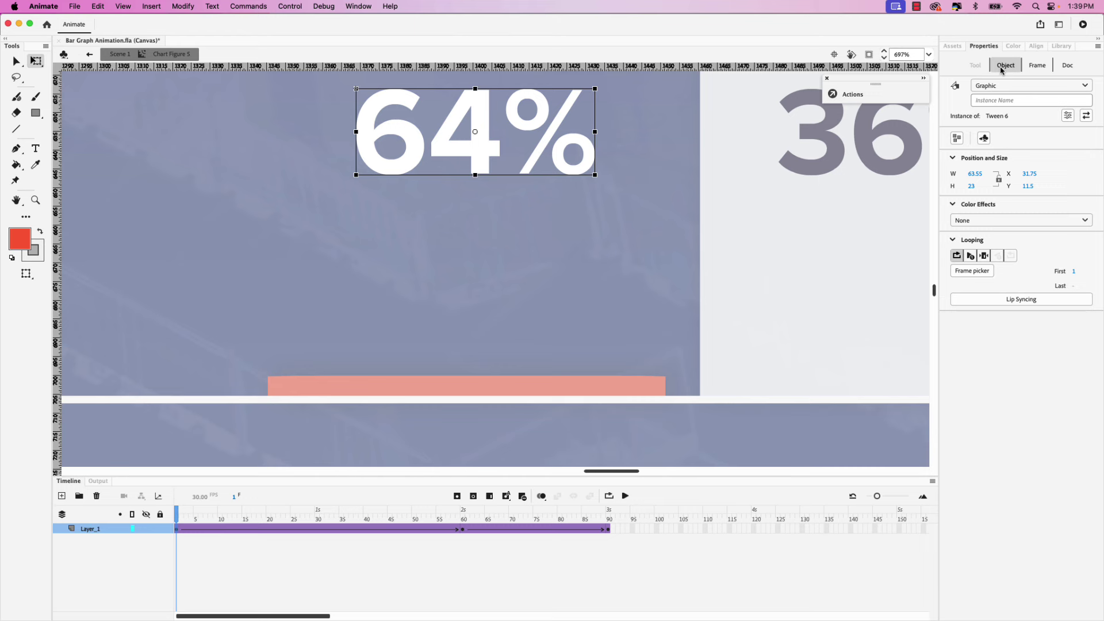
pyautogui.click(1002, 219)
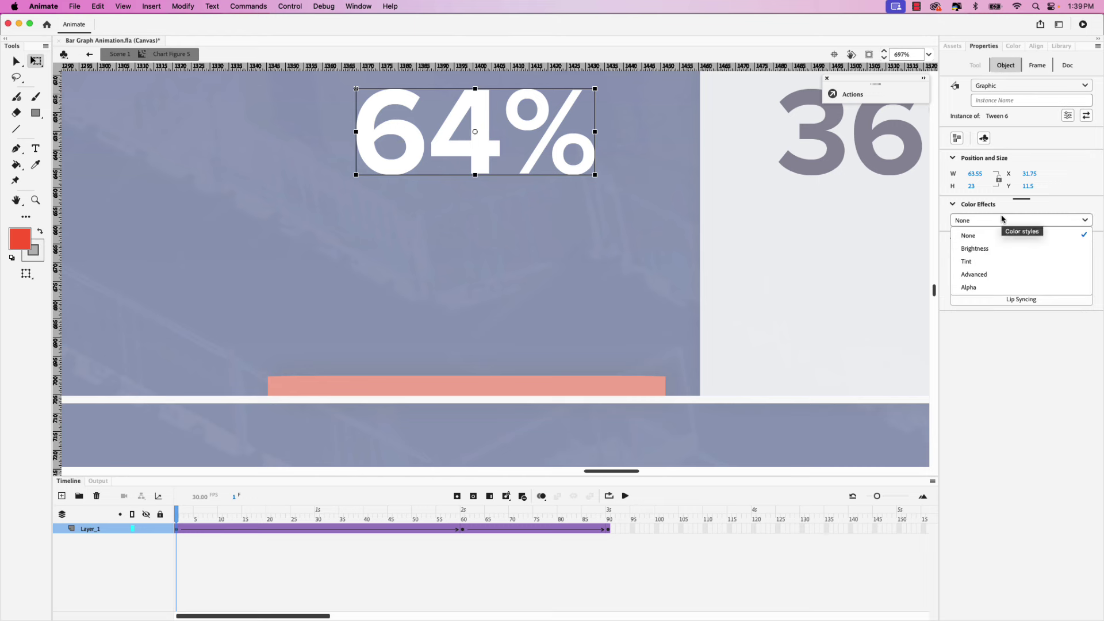
pyautogui.click(983, 286)
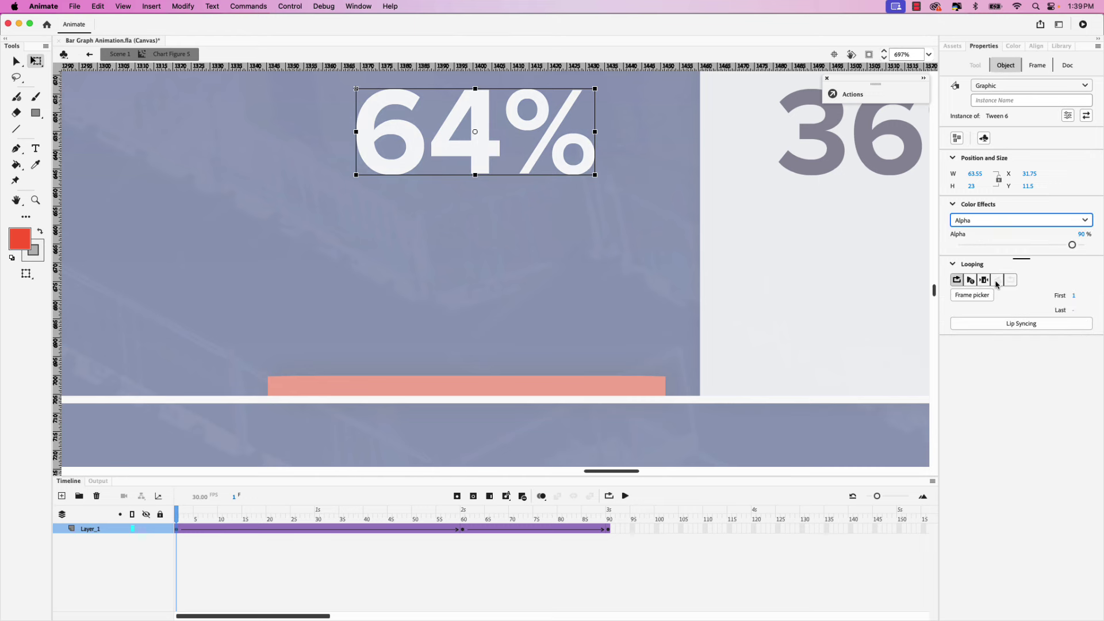
pyautogui.click(1073, 246)
pyautogui.moveTo(1072, 246); pyautogui.dragTo(942, 251)
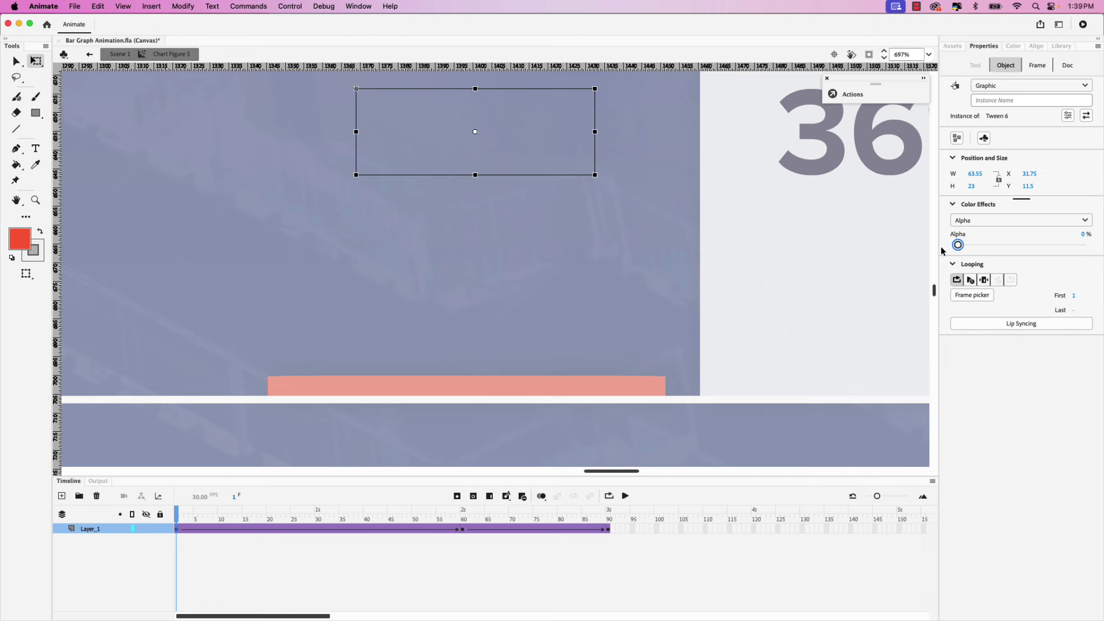
# Apply an Alpha color effect of 0% to the 64% label at the frame 60 keyframe.
pyautogui.click(462, 529)
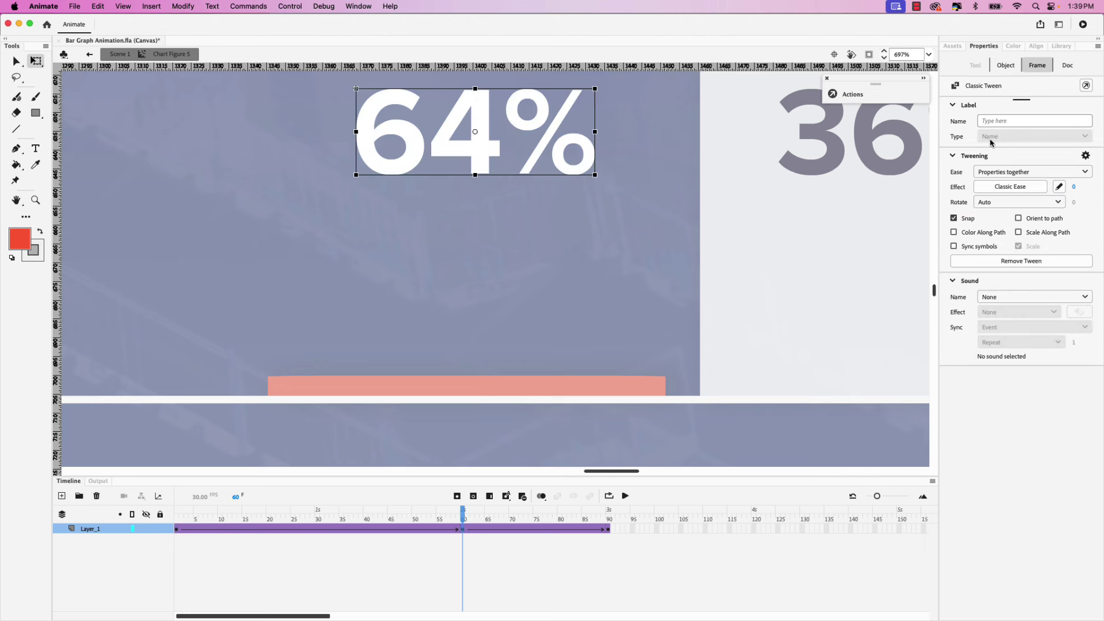
pyautogui.click(1006, 67)
pyautogui.click(984, 221)
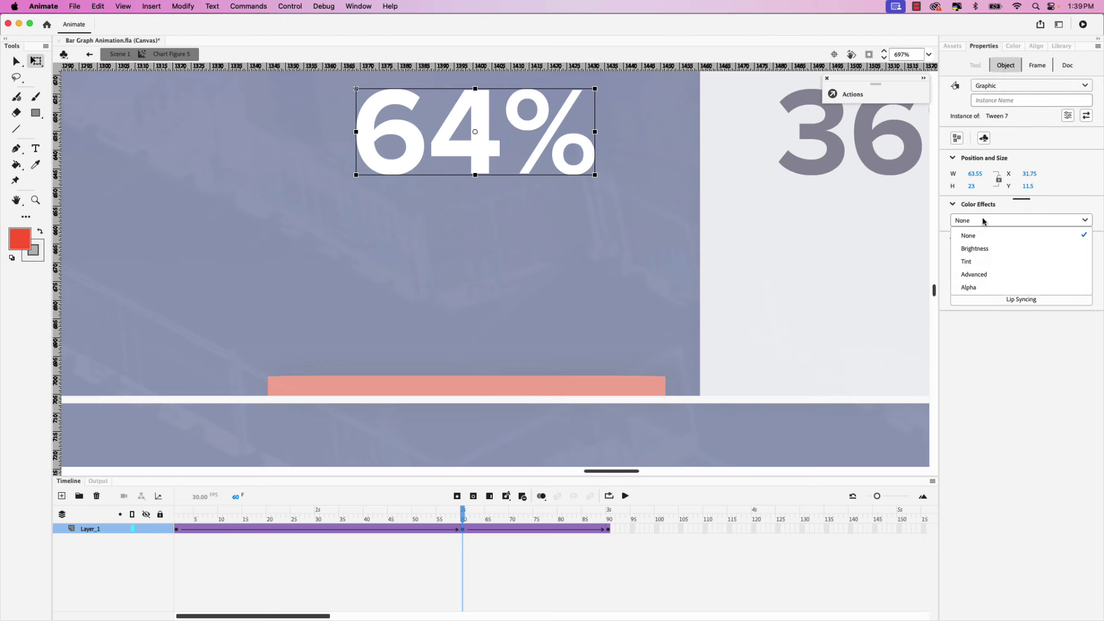
pyautogui.click(979, 288)
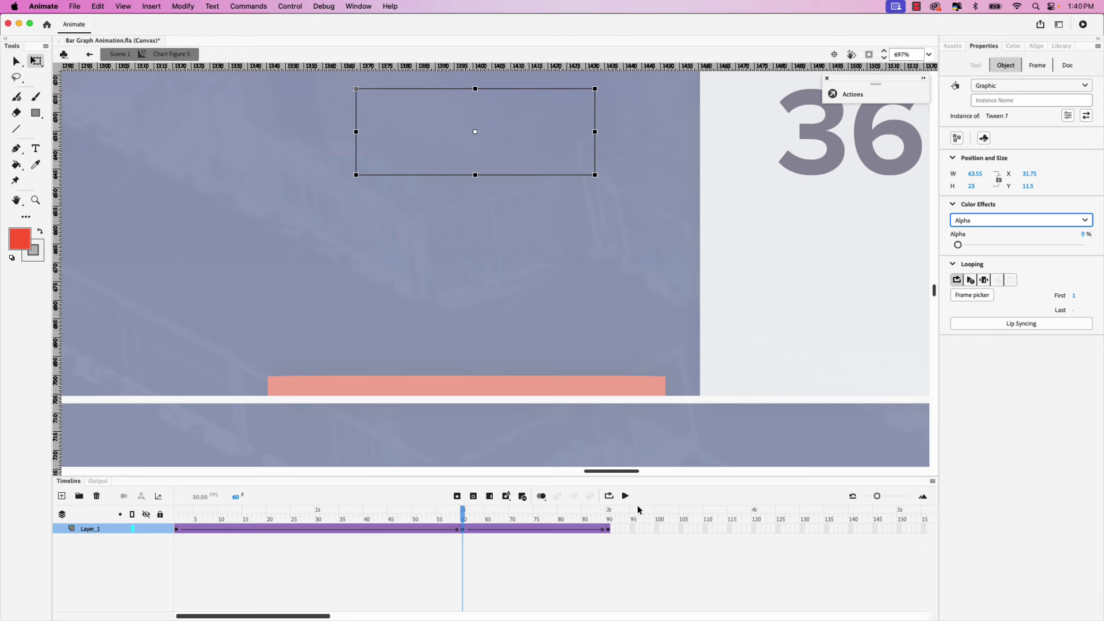
# Apply an Alpha color effect to the 64% label at frame 90 and raise it to nearly full opacity.
pyautogui.click(609, 530)
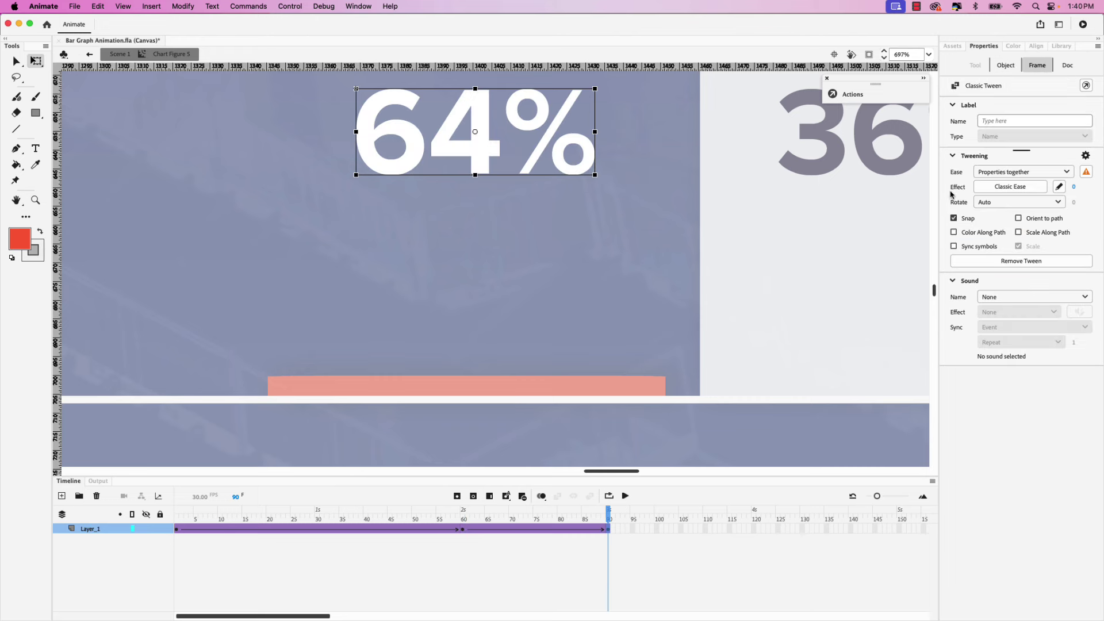
pyautogui.click(1006, 65)
pyautogui.click(993, 220)
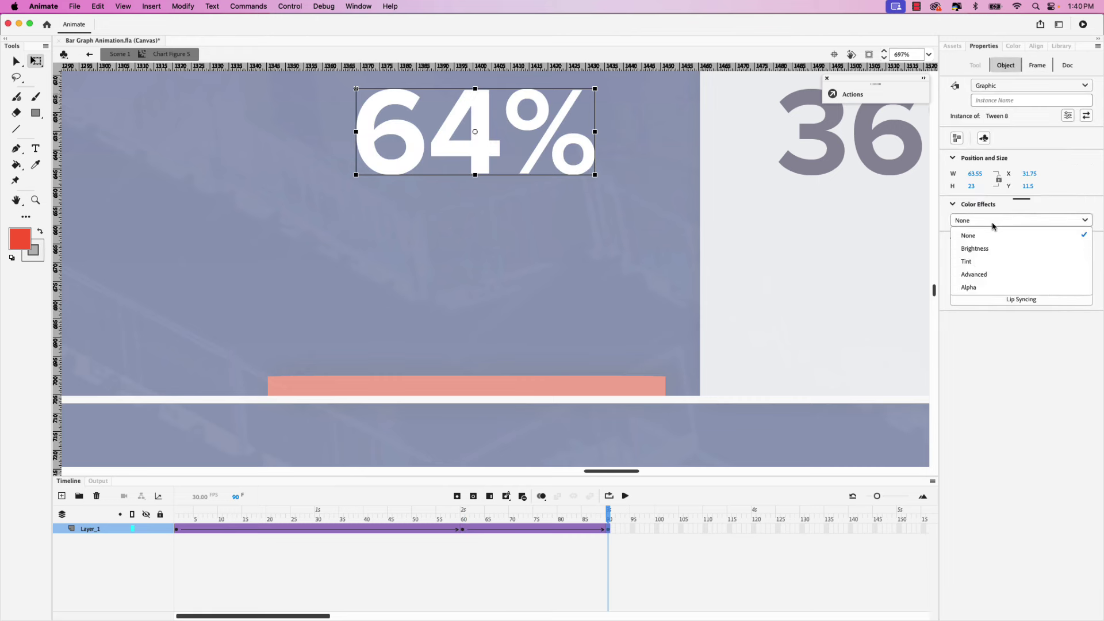
pyautogui.click(970, 289)
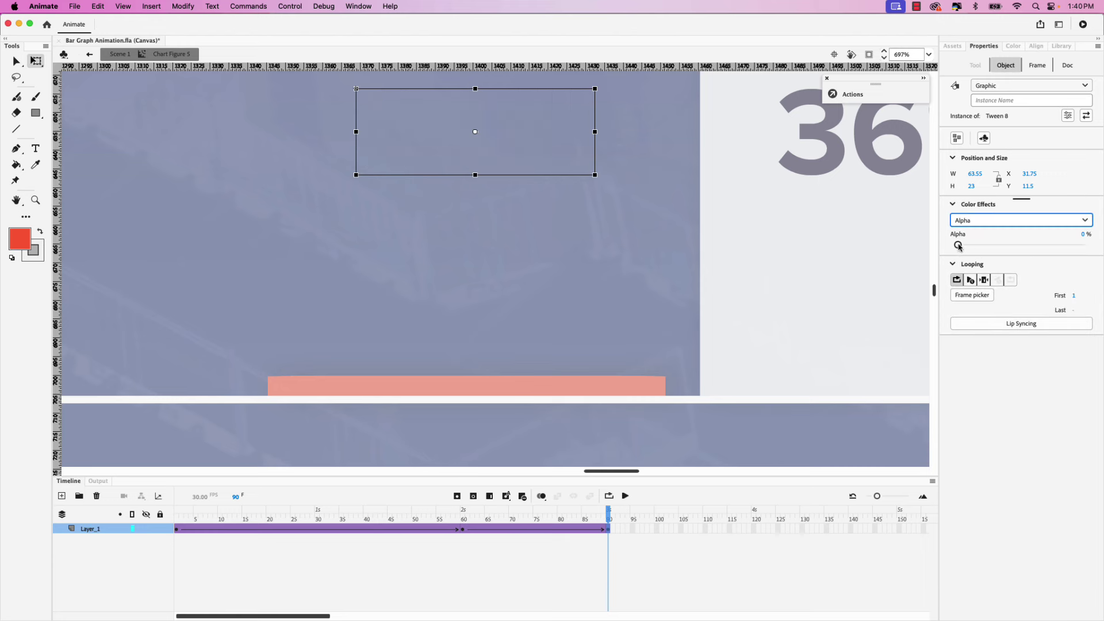
pyautogui.moveTo(957, 244); pyautogui.dragTo(1072, 245)
# Set the ease of the label's classic tween between frames 60 and 90 to Ease In Out, Quint.
pyautogui.click(506, 529)
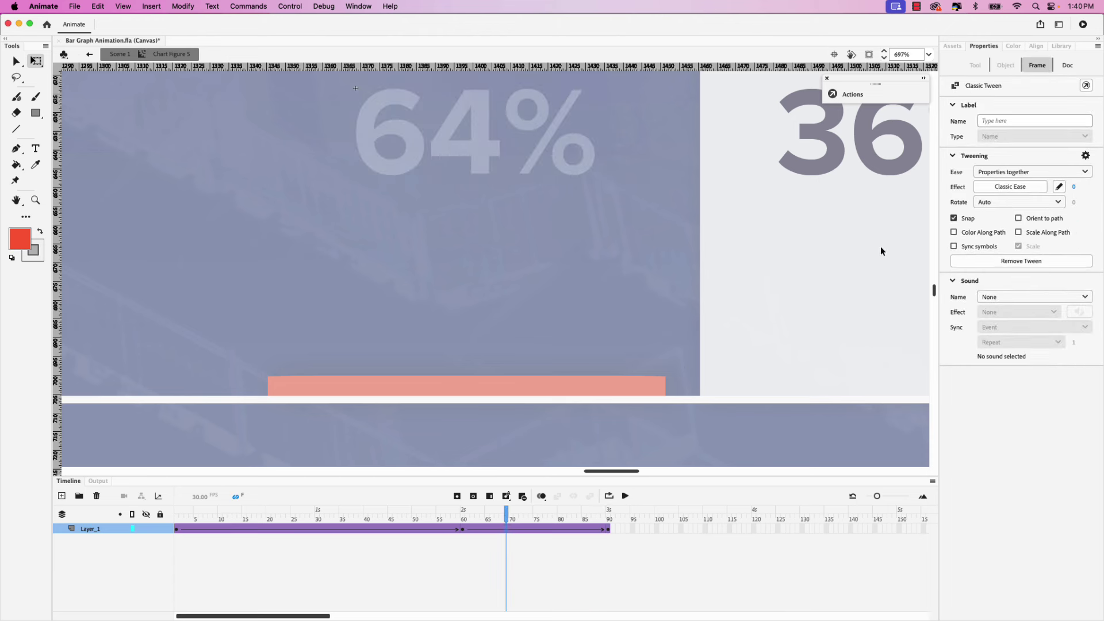
pyautogui.click(1010, 187)
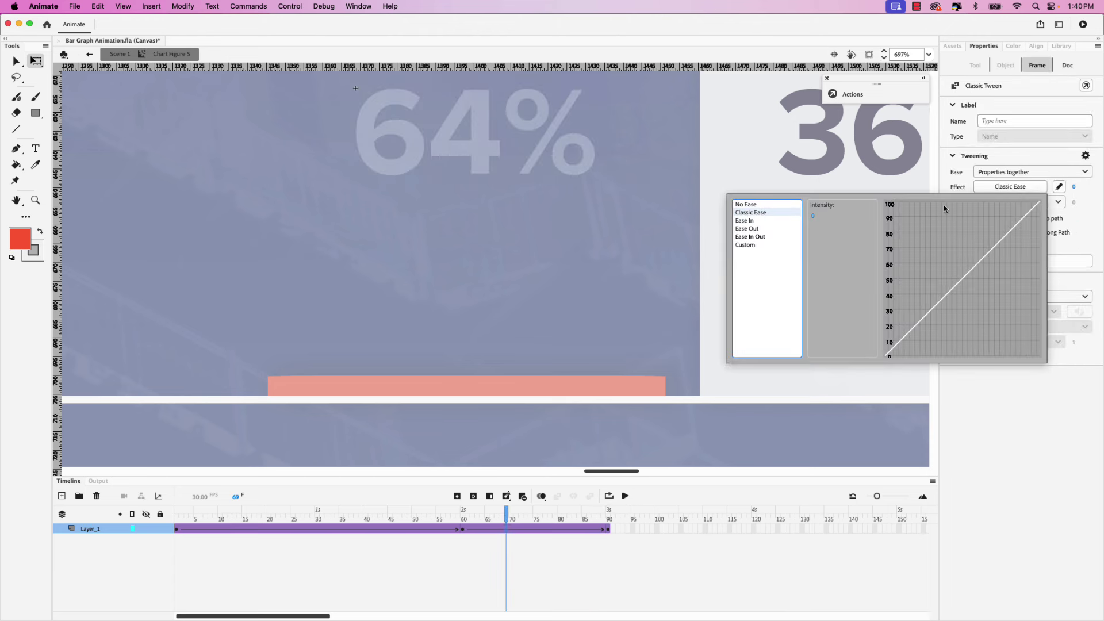
pyautogui.click(763, 237)
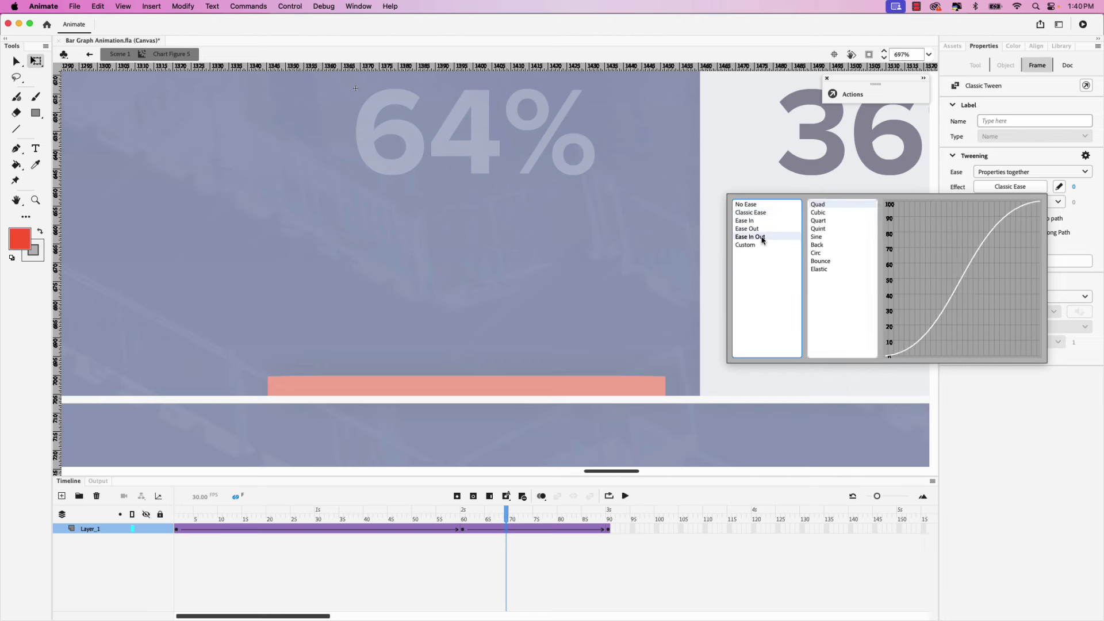
pyautogui.doubleClick(819, 236)
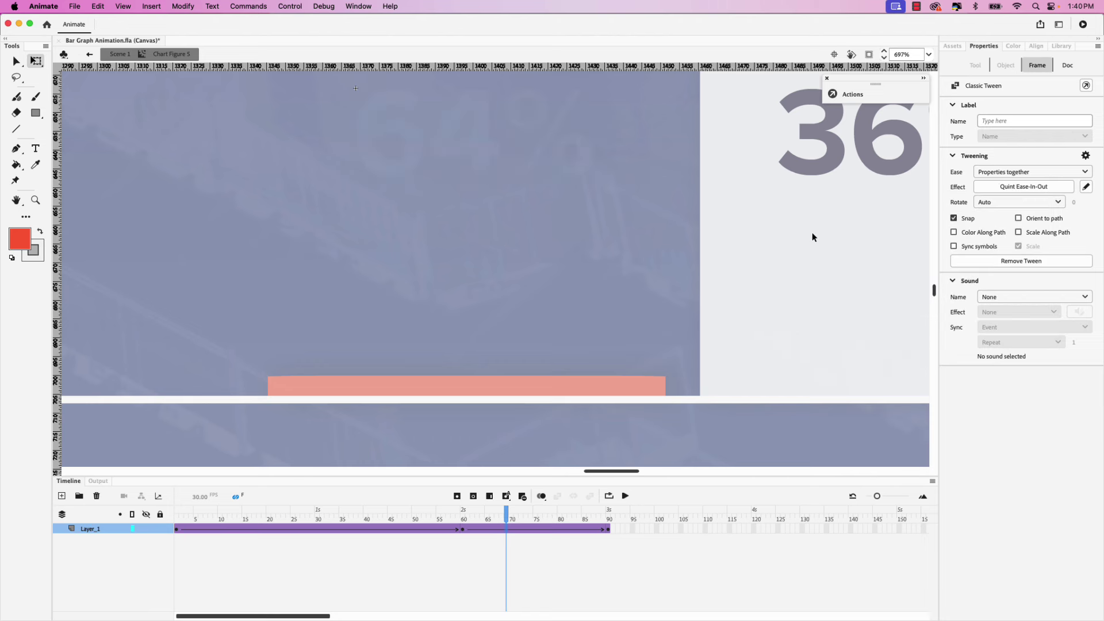
# Add a new layer named Actions above the 64% label's tween layer.
pyautogui.click(61, 495)
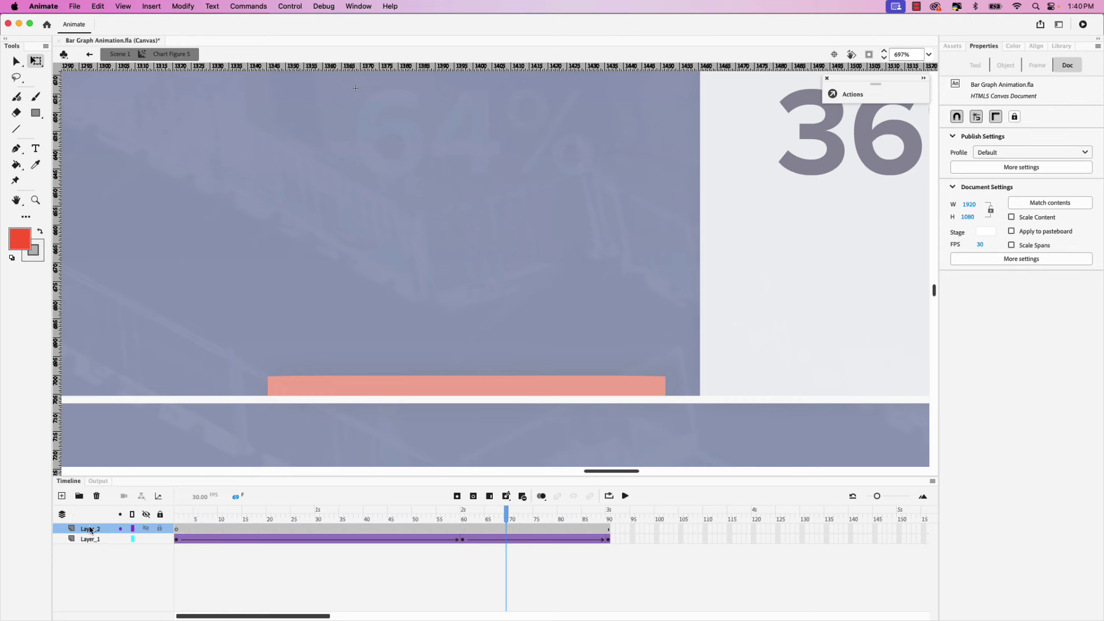
pyautogui.doubleClick(90, 528)
pyautogui.write('Actions')
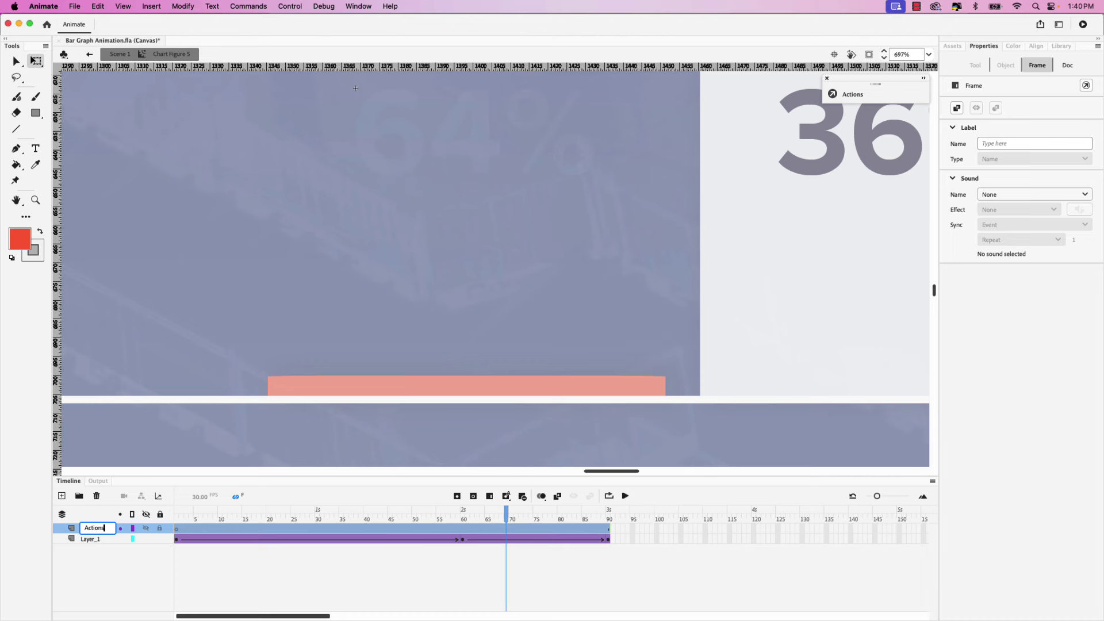
pyautogui.press('Return')
# Insert a keyframe at frame 90 of the Actions layer and add a wizard Stop action on this timeline, triggered with this frame.
pyautogui.click(609, 529)
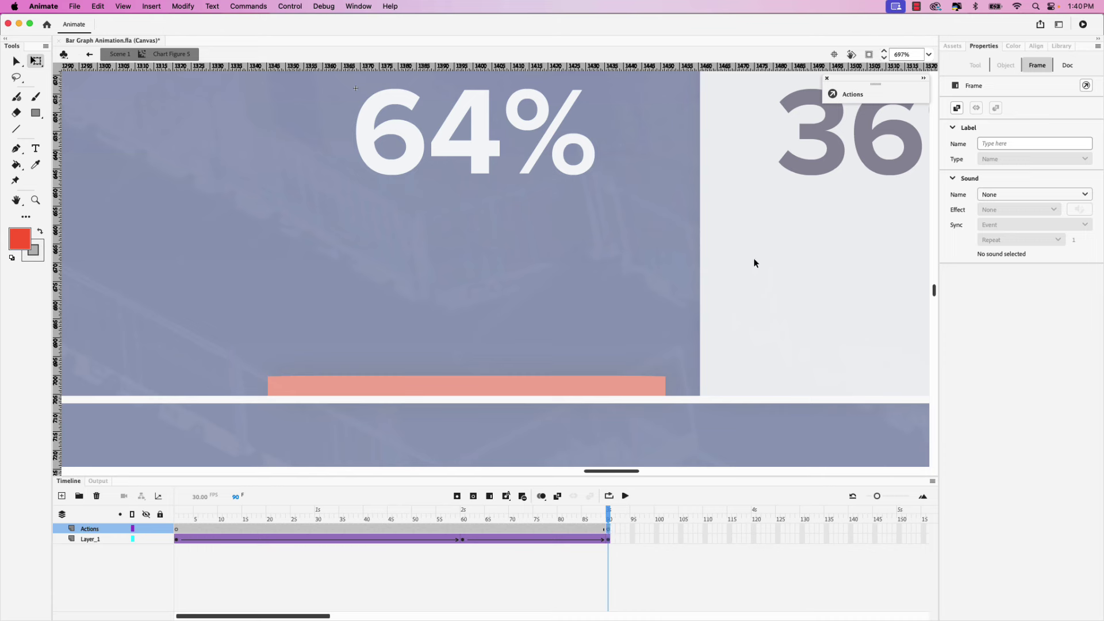
pyautogui.click(854, 96)
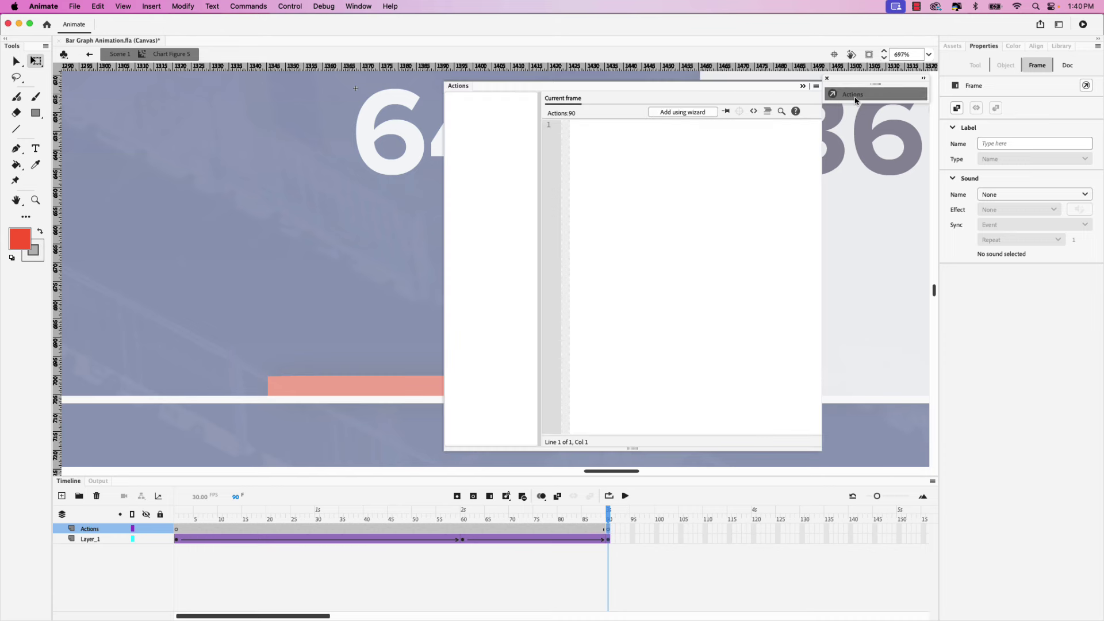
pyautogui.click(701, 114)
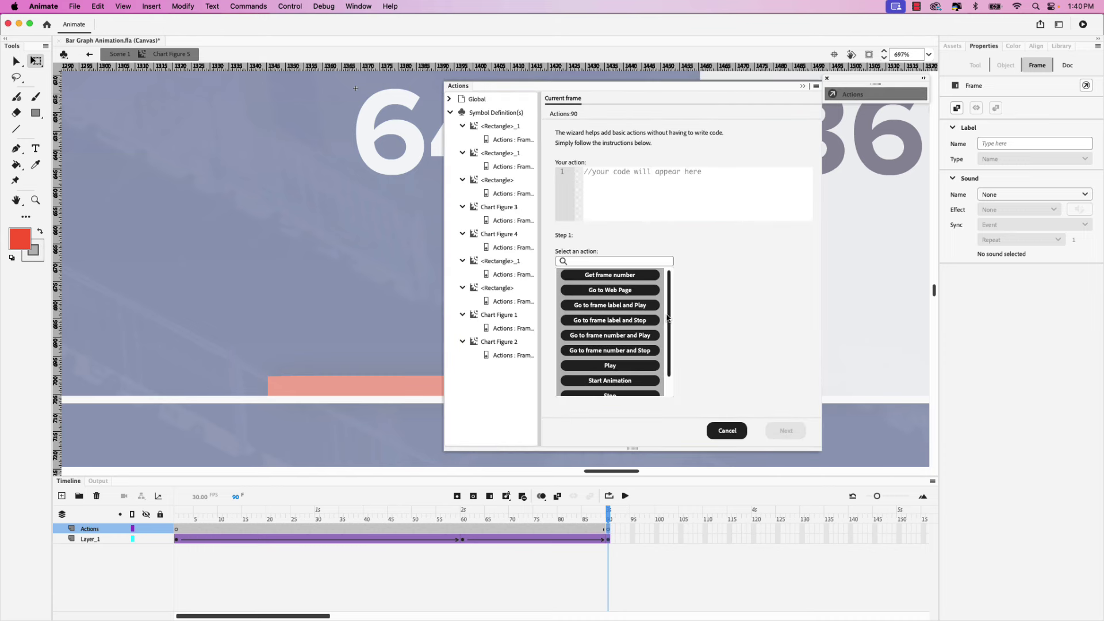
pyautogui.scroll(-2, 669, 319)
pyautogui.click(627, 375)
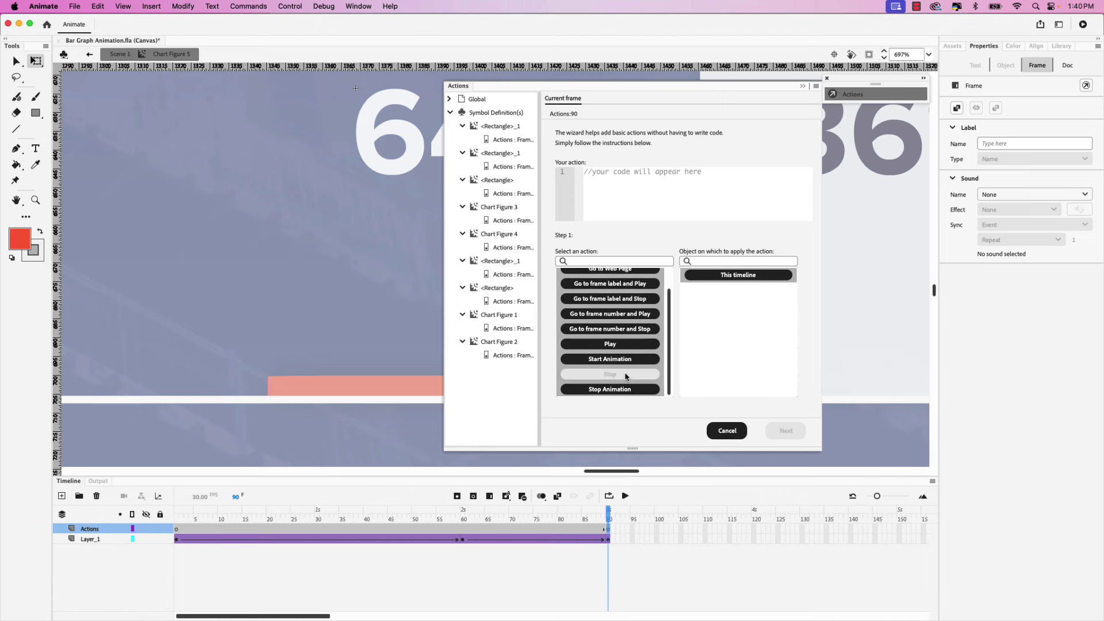
pyautogui.click(729, 277)
pyautogui.click(777, 433)
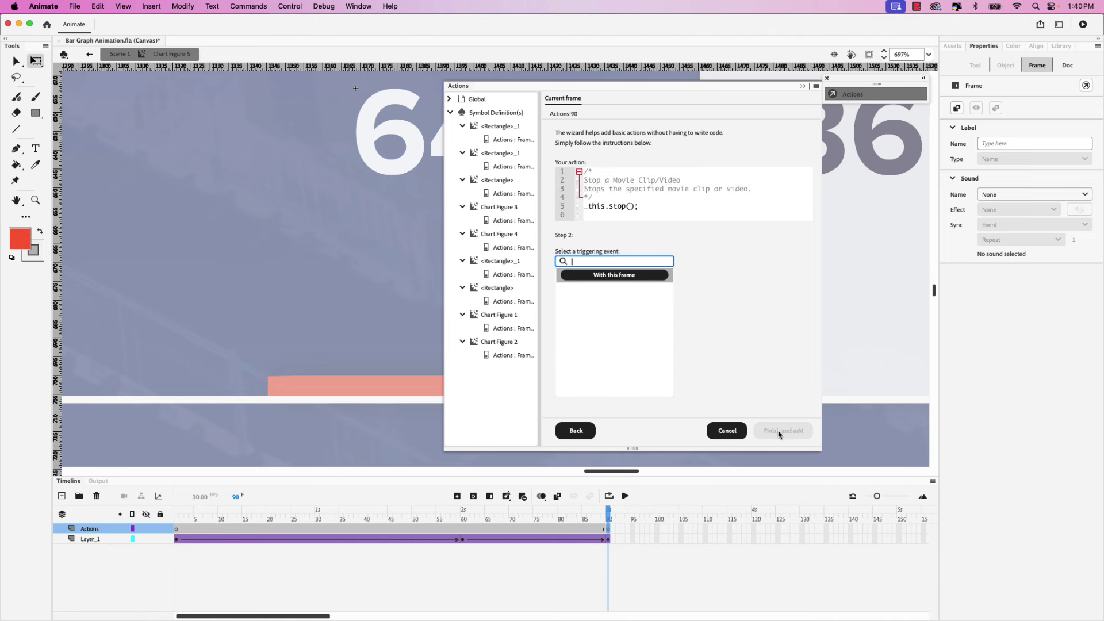
pyautogui.click(626, 277)
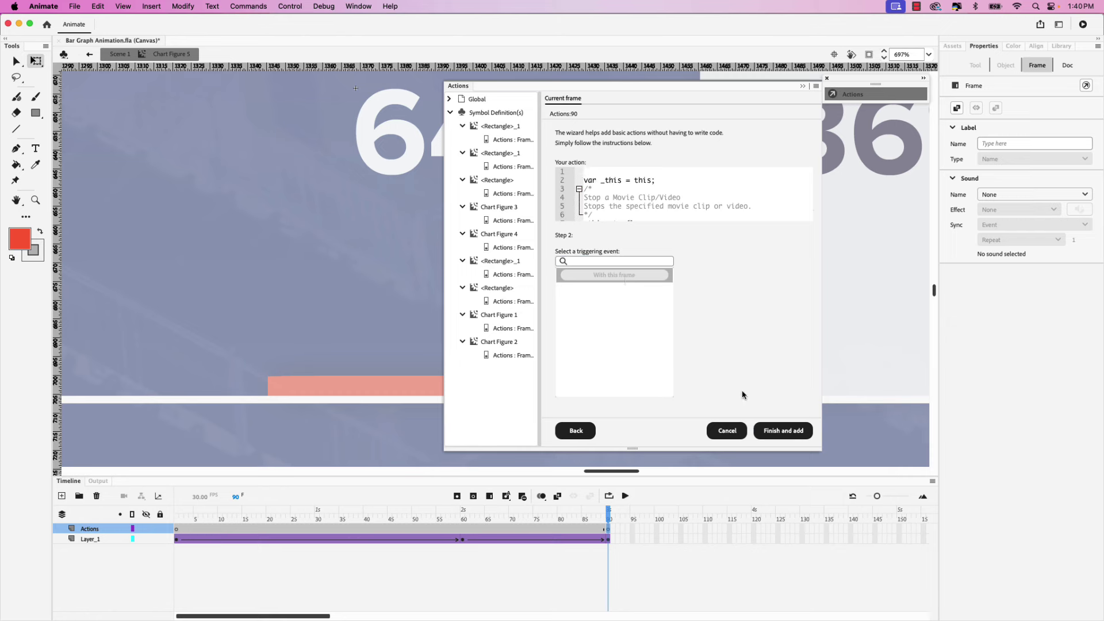
pyautogui.click(782, 431)
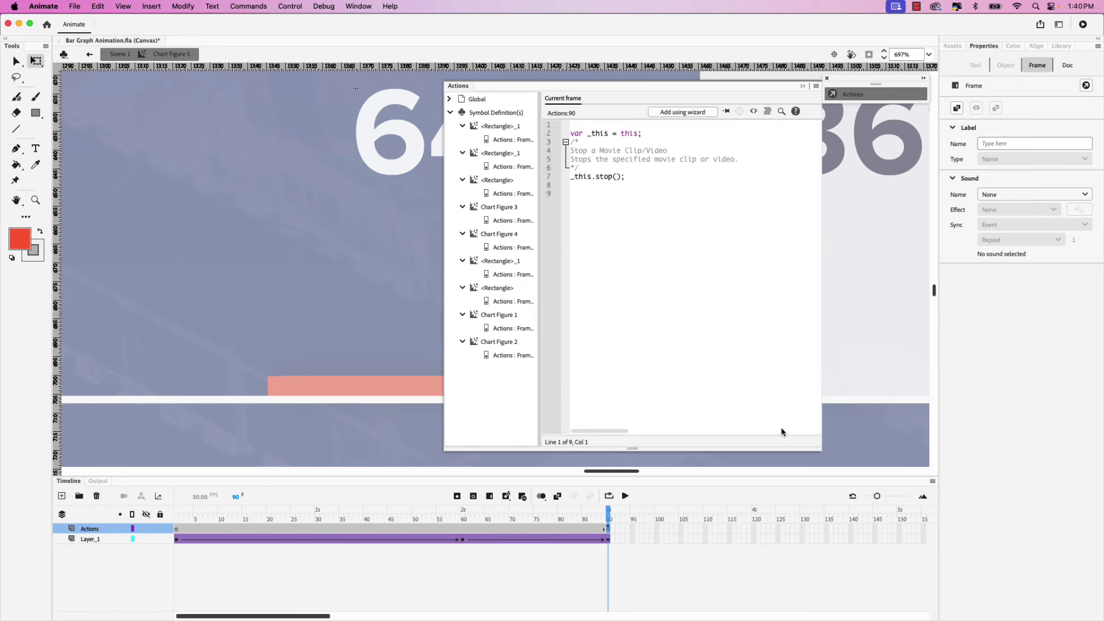
# Return to the main scene and open the white 36% Building Materials bar's symbol for editing.
pyautogui.click(90, 56)
pyautogui.press('super+minus')
pyautogui.press('super+minus')
pyautogui.press('super+minus')
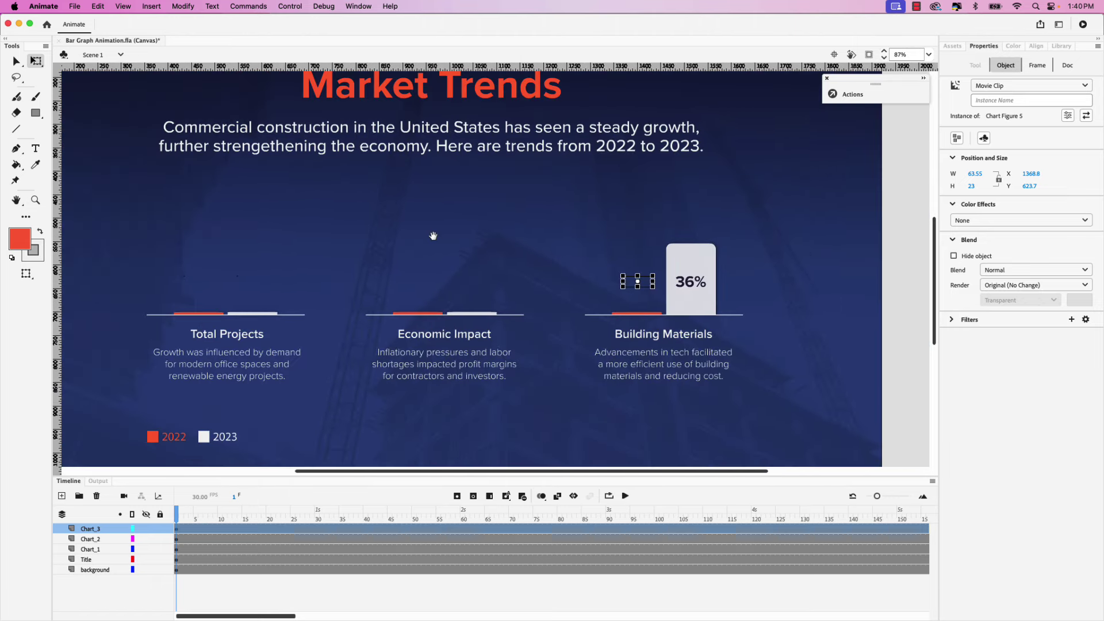
pyautogui.doubleClick(680, 258)
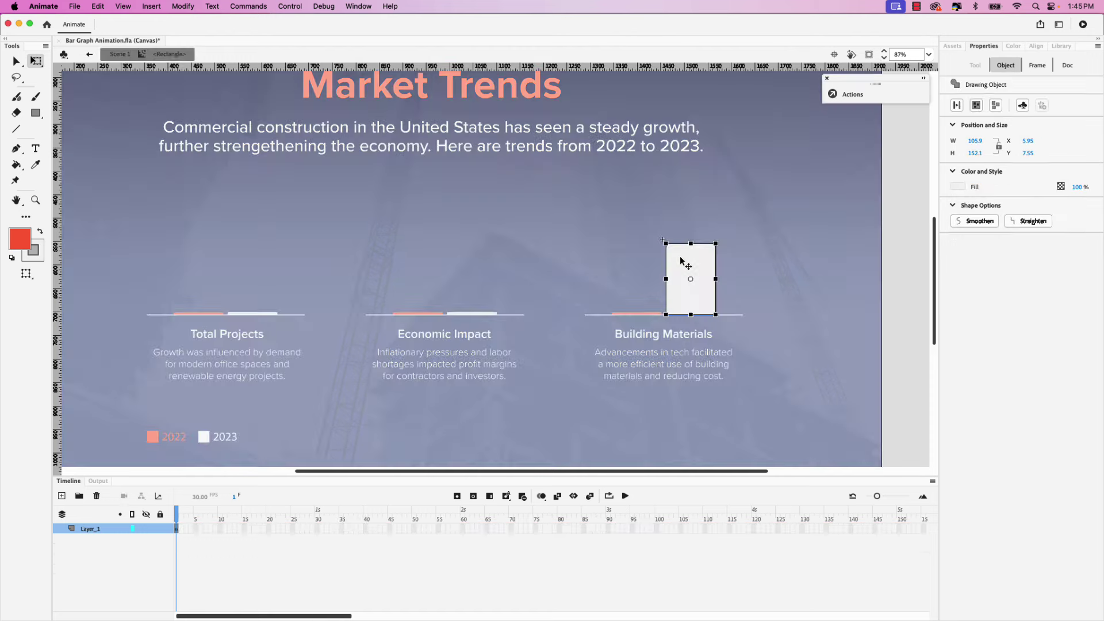
# Insert keyframes at frames 60 and 90 for the white Building Materials bar.
pyautogui.click(462, 528)
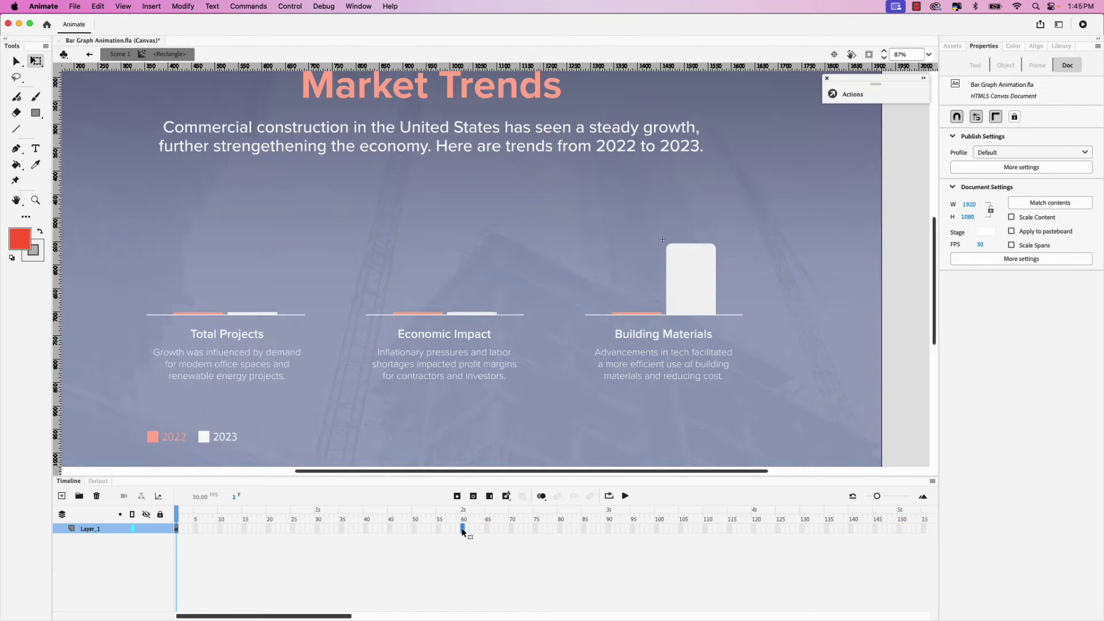
pyautogui.press('F6')
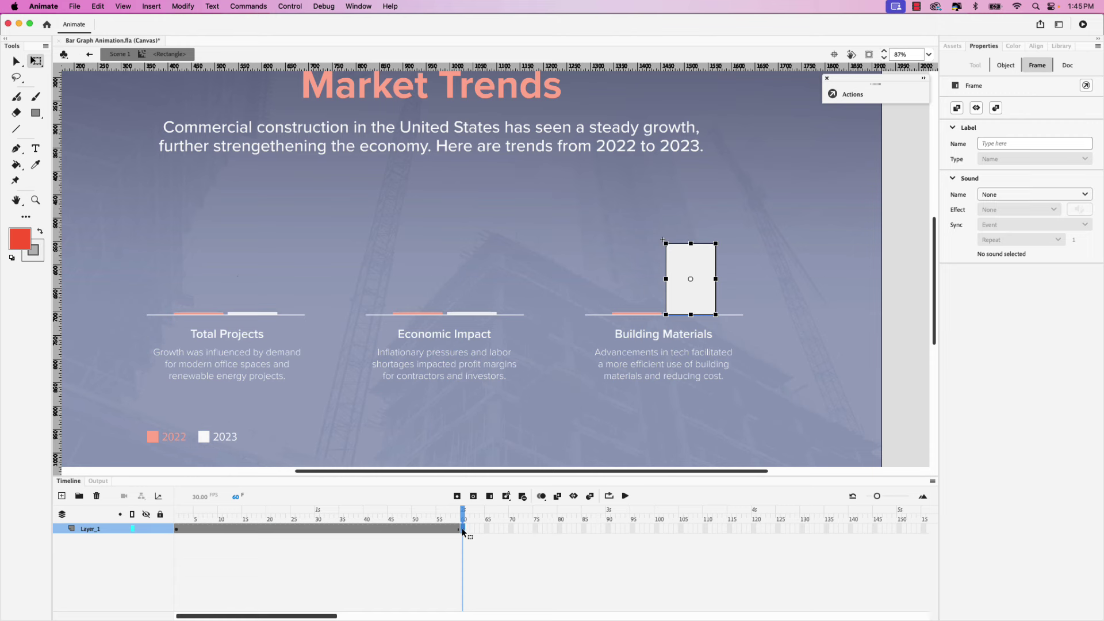
pyautogui.click(608, 529)
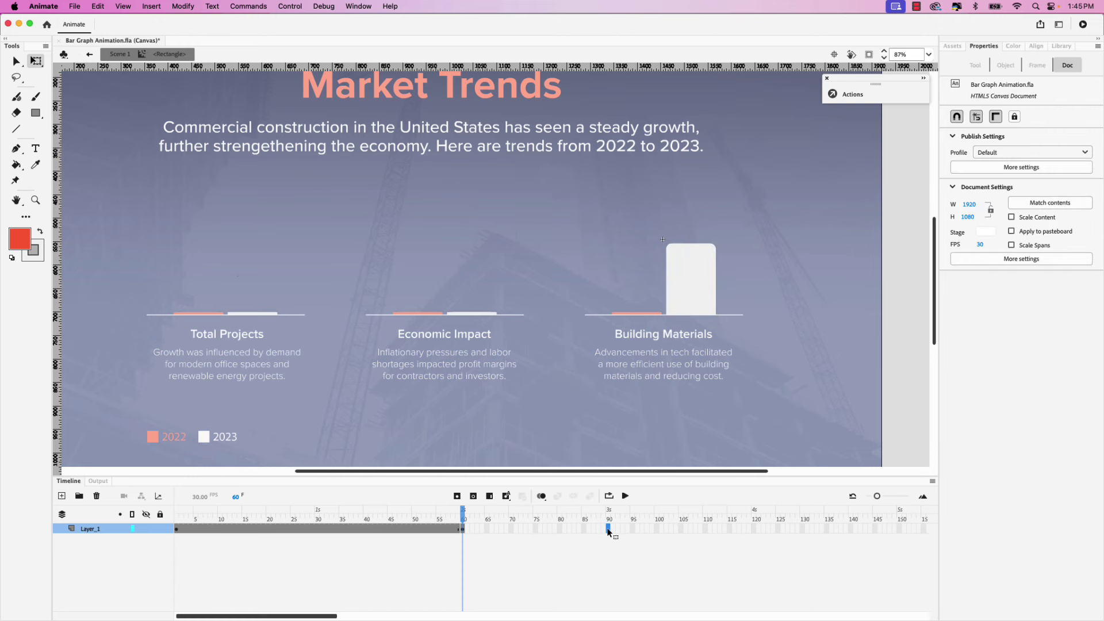
pyautogui.press('F6')
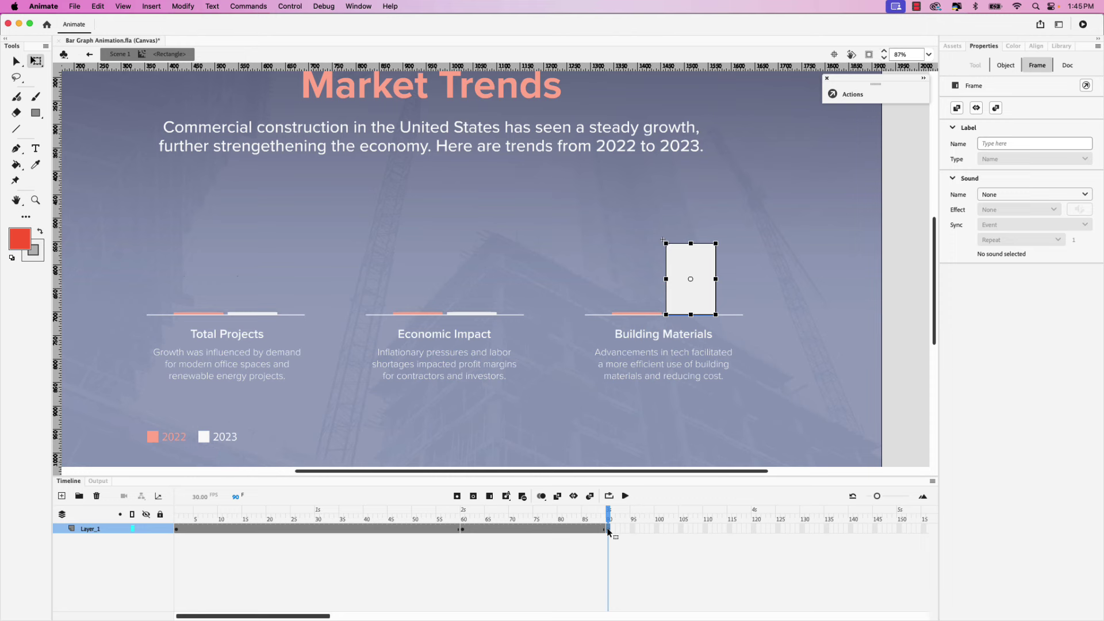
# Create shape tweens on the white bar's layer from frame 1 through frame 90.
pyautogui.click(177, 534)
pyautogui.rightClick(696, 265)
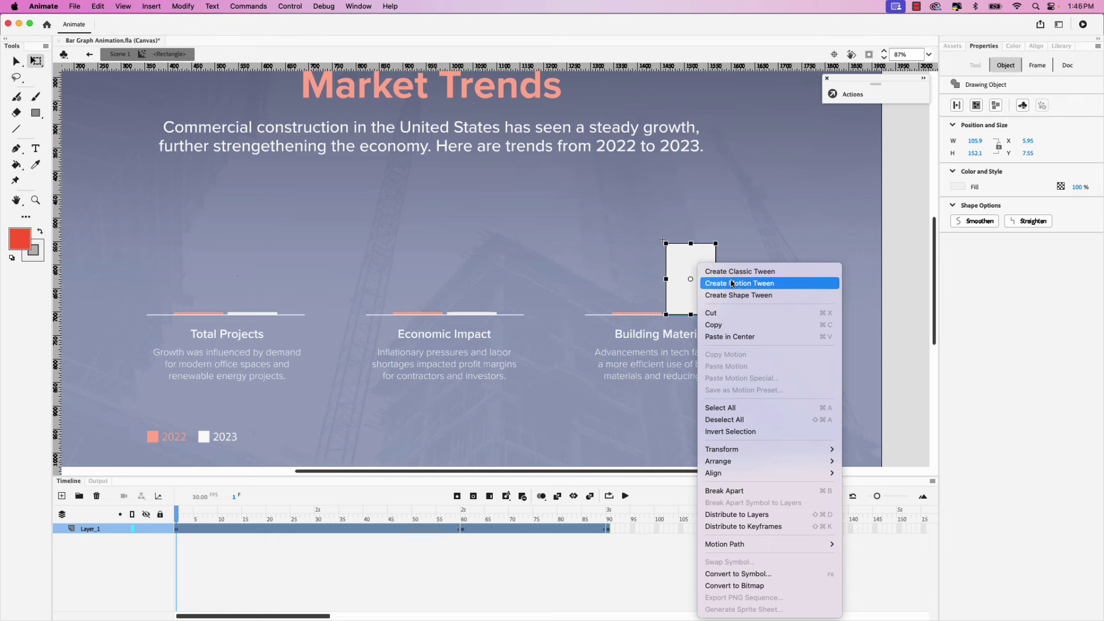
pyautogui.click(748, 298)
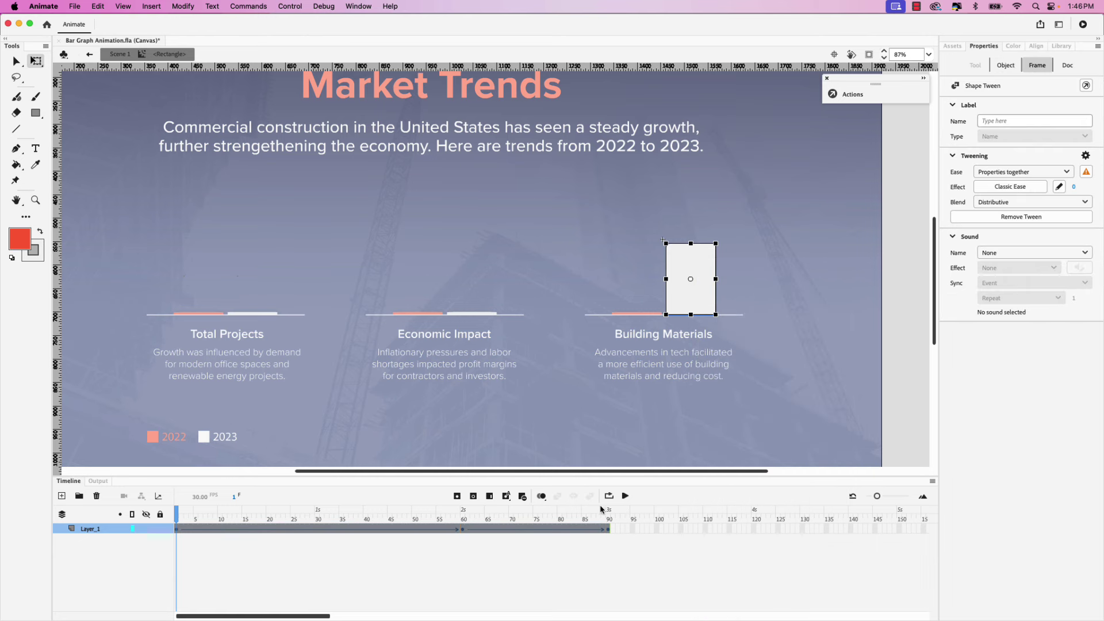
pyautogui.click(180, 598)
# At frame 1, move the white bar's transformation point to its bottom edge and flatten it to about 6.4 px high at a new horizontal guide.
pyautogui.click(693, 293)
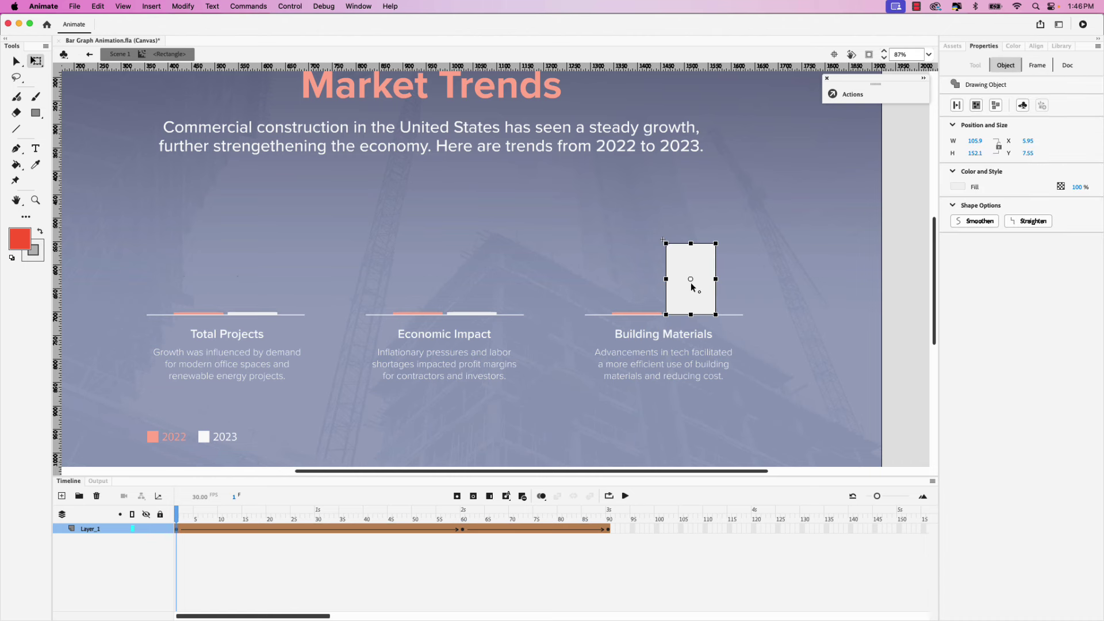
pyautogui.moveTo(691, 291); pyautogui.dragTo(691, 303)
pyautogui.scroll(10, 706, 296)
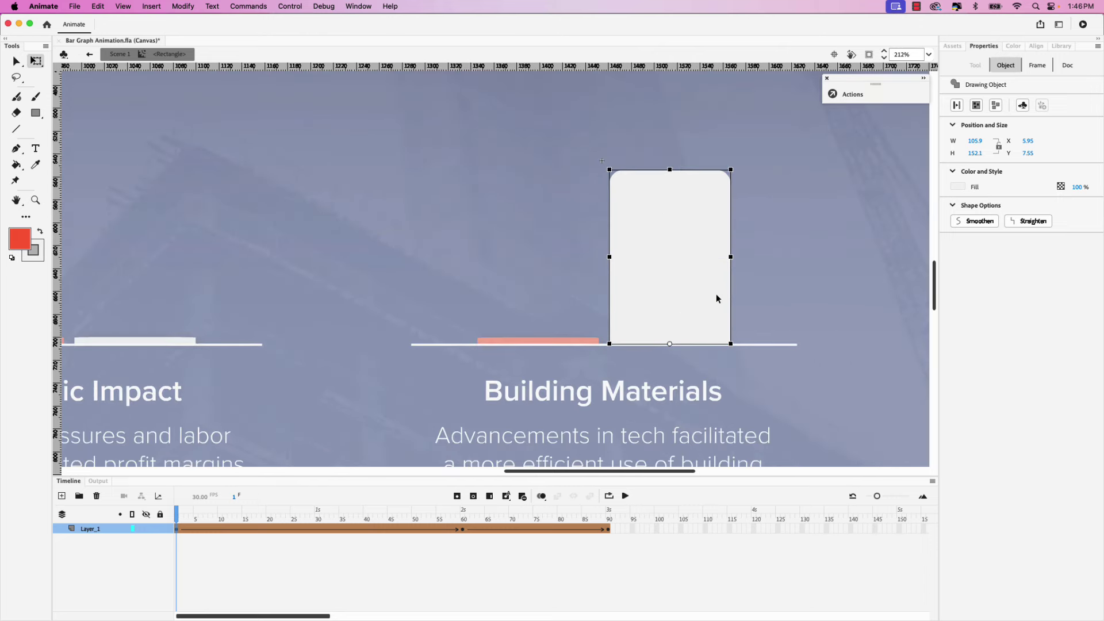
pyautogui.moveTo(455, 67); pyautogui.dragTo(453, 352)
pyautogui.moveTo(545, 184); pyautogui.dragTo(535, 334)
pyautogui.scroll(5, 547, 353)
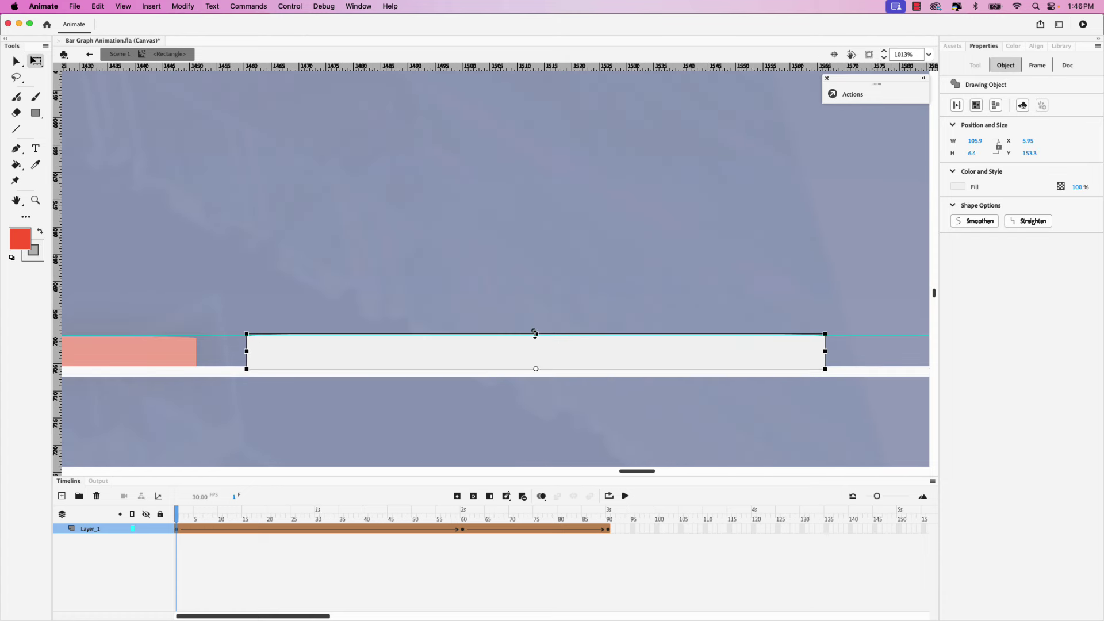
# Copy the flattened bar's frame 1 and paste it onto the frame 60 keyframe.
pyautogui.rightClick(177, 530)
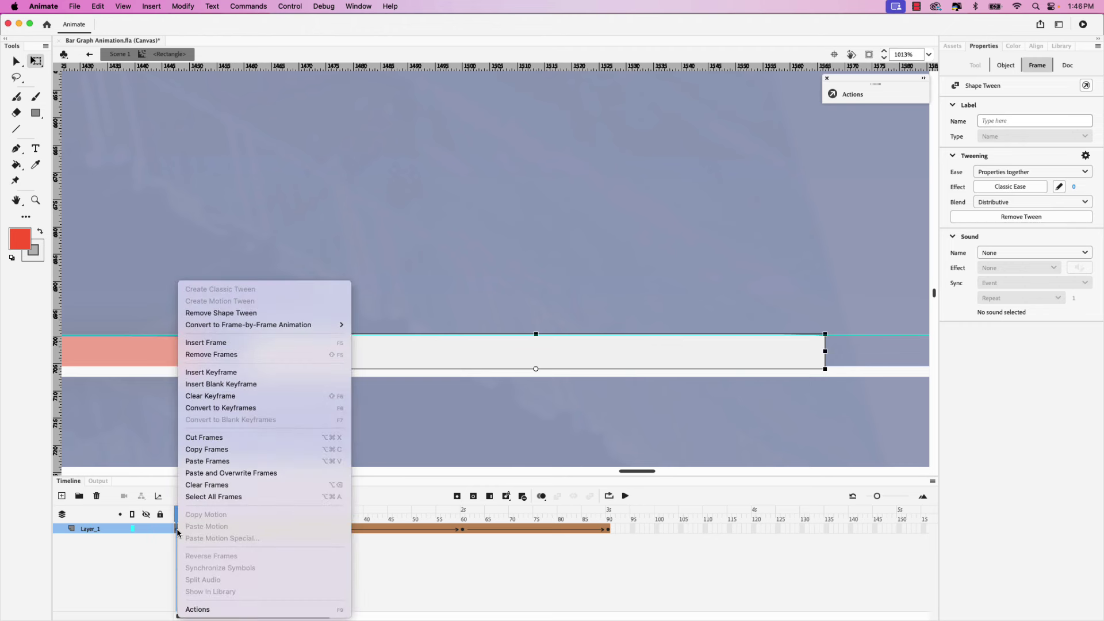
pyautogui.click(214, 451)
pyautogui.click(463, 530)
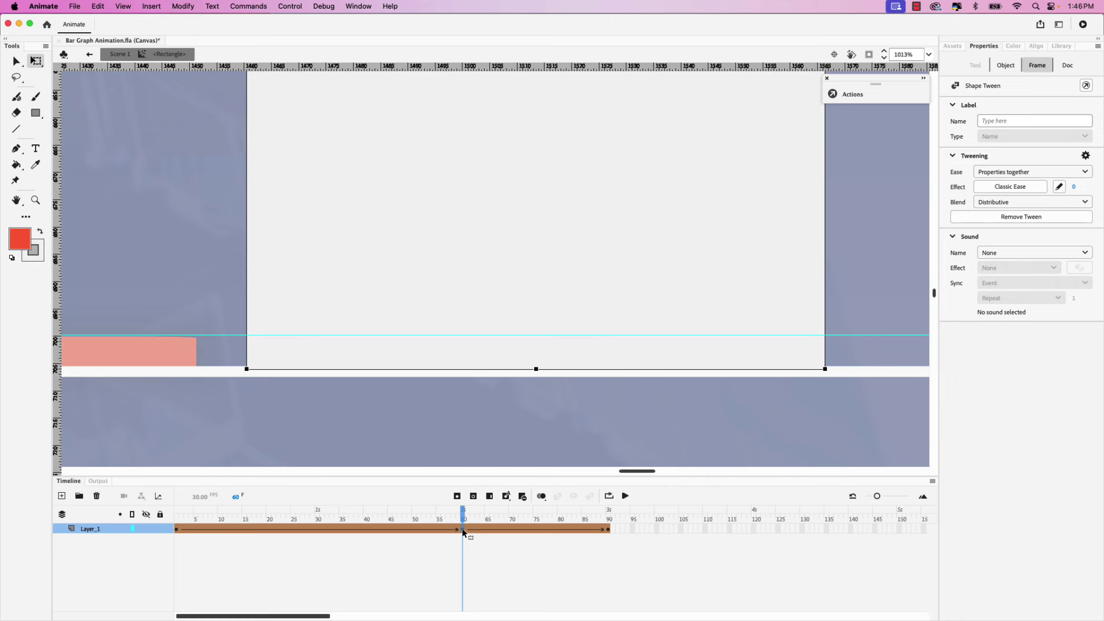
pyautogui.rightClick(464, 530)
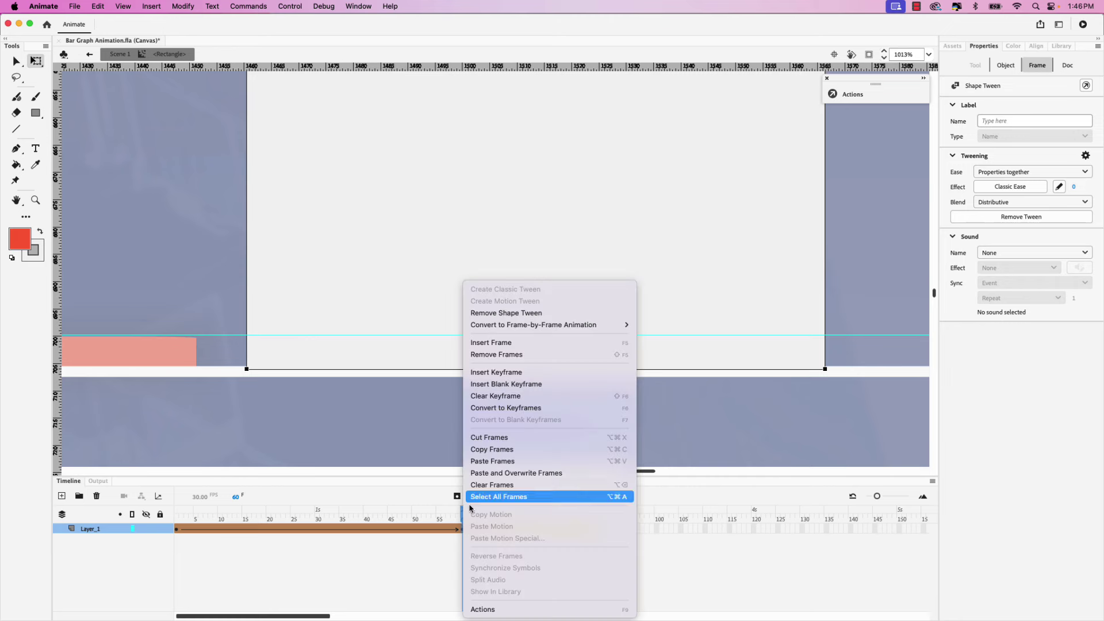
pyautogui.click(492, 461)
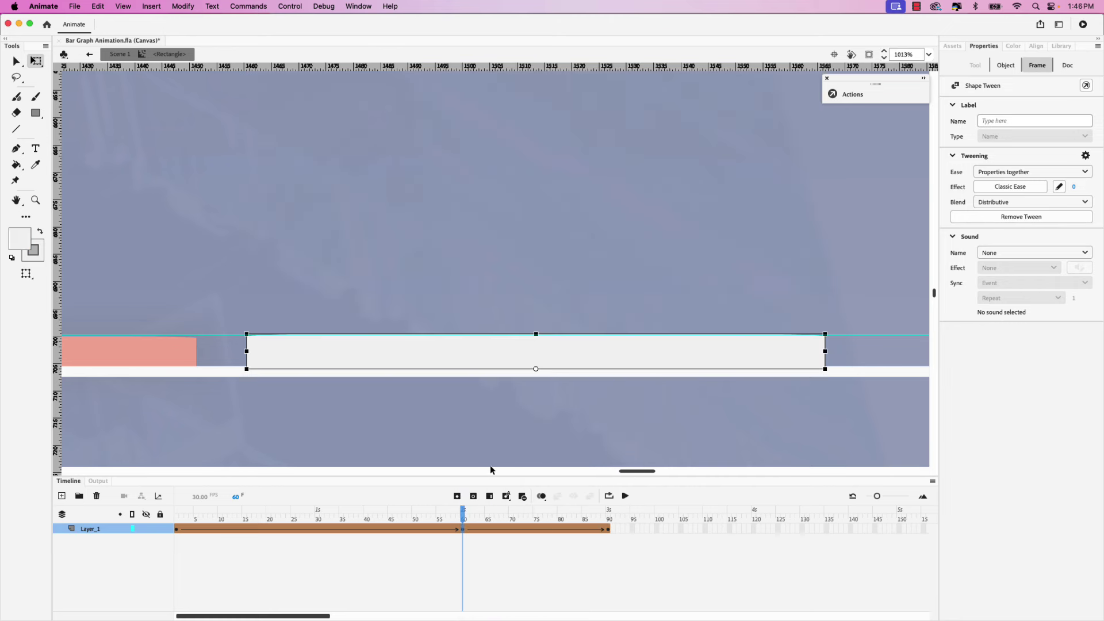
# Set the ease of the white bar's shape tween between frames 60 and 90 to Ease In Out, Quint, and scrub it to check.
pyautogui.click(516, 530)
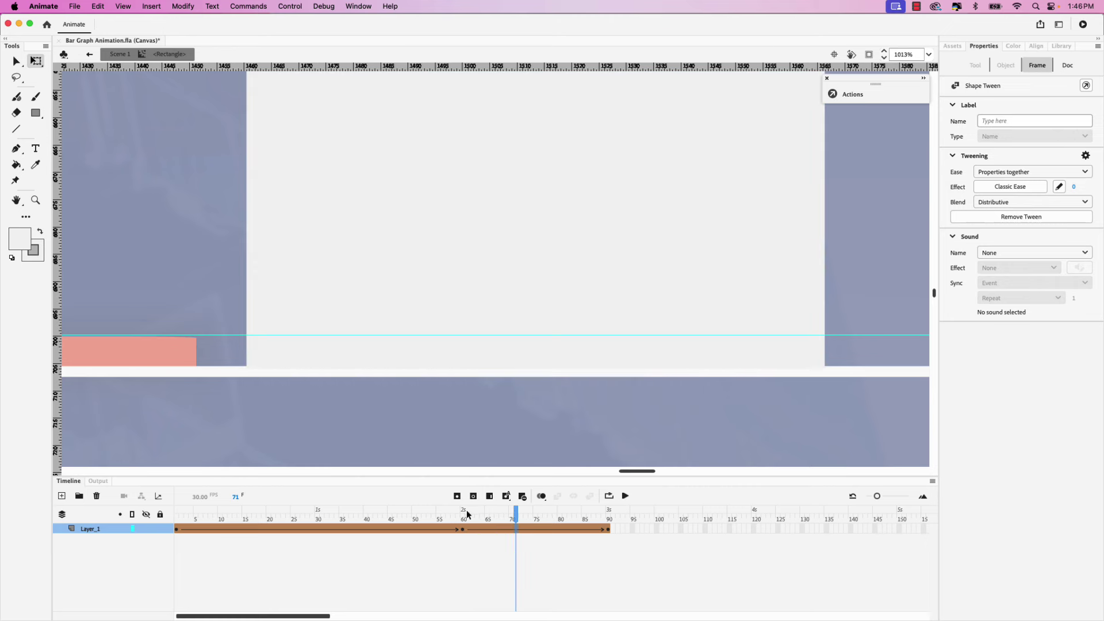
pyautogui.click(1010, 186)
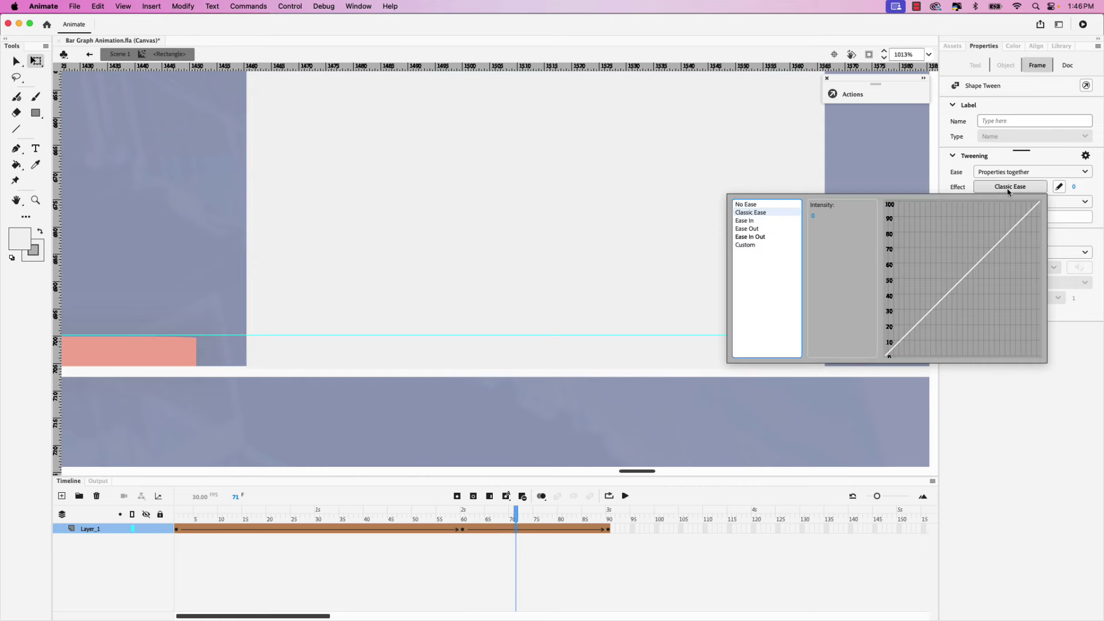
pyautogui.click(759, 237)
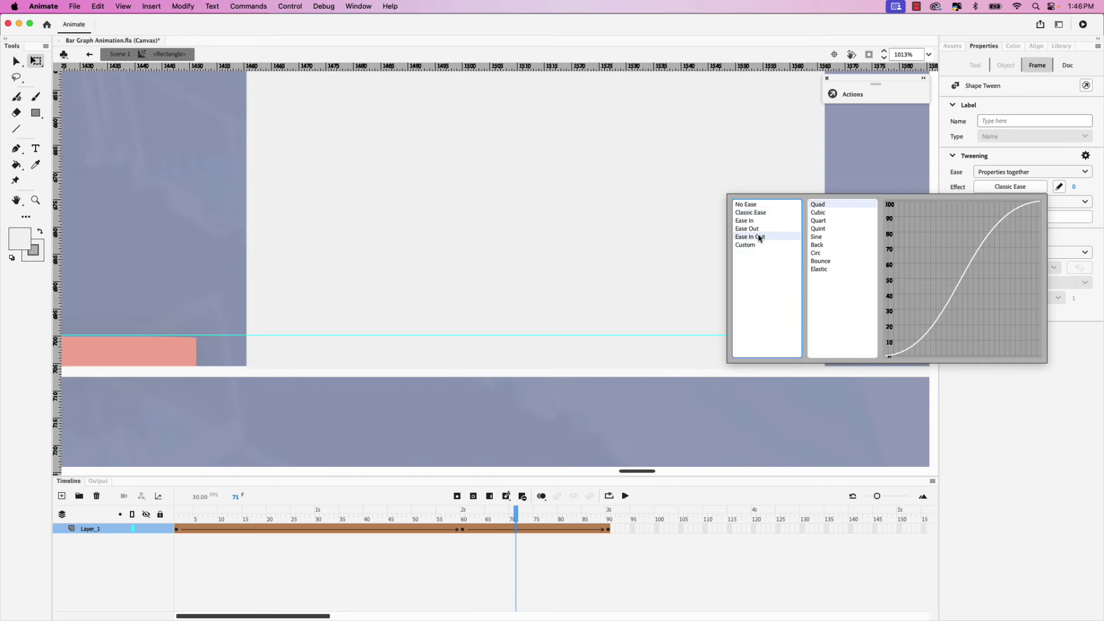
pyautogui.doubleClick(819, 230)
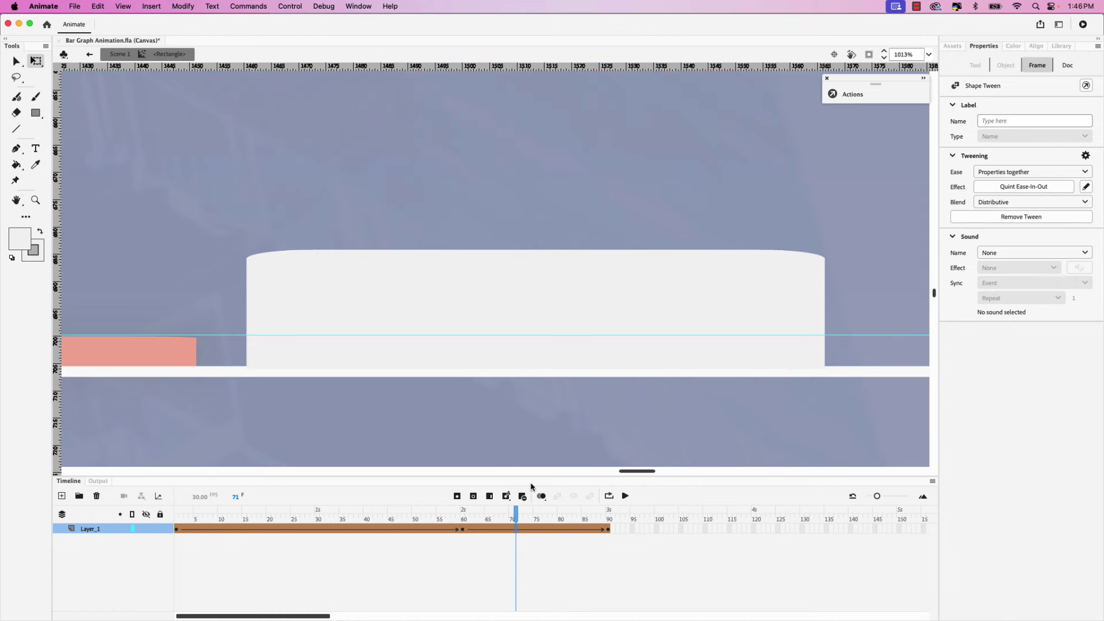
pyautogui.moveTo(516, 515); pyautogui.dragTo(488, 517)
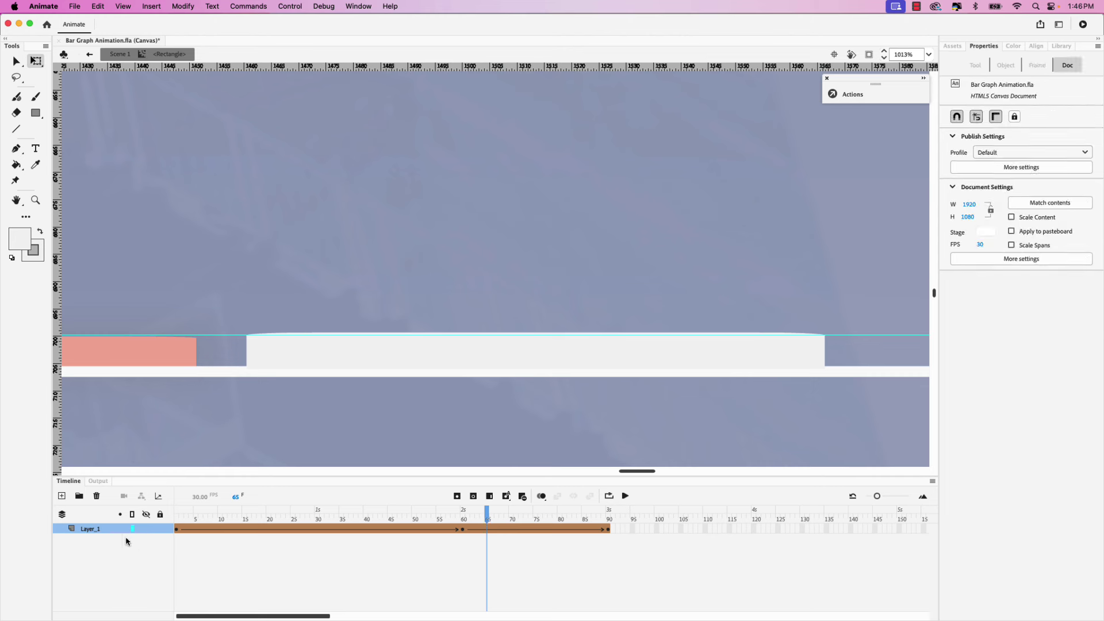
# Add a new layer named Actions above the white bar's shape tween layer.
pyautogui.click(62, 497)
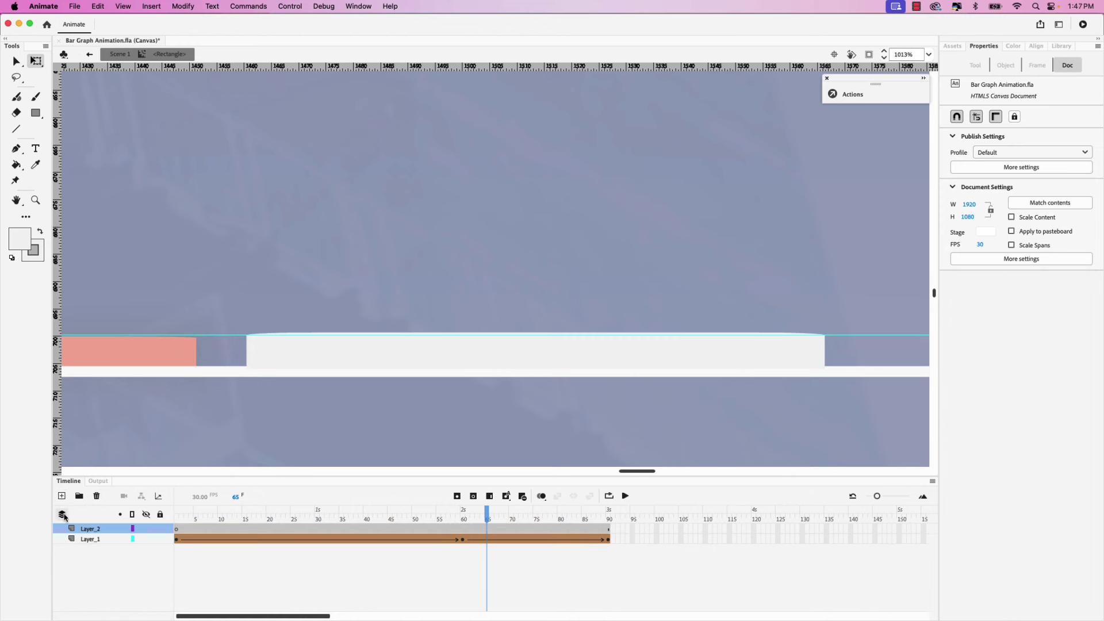
pyautogui.doubleClick(86, 528)
pyautogui.write('Ad')
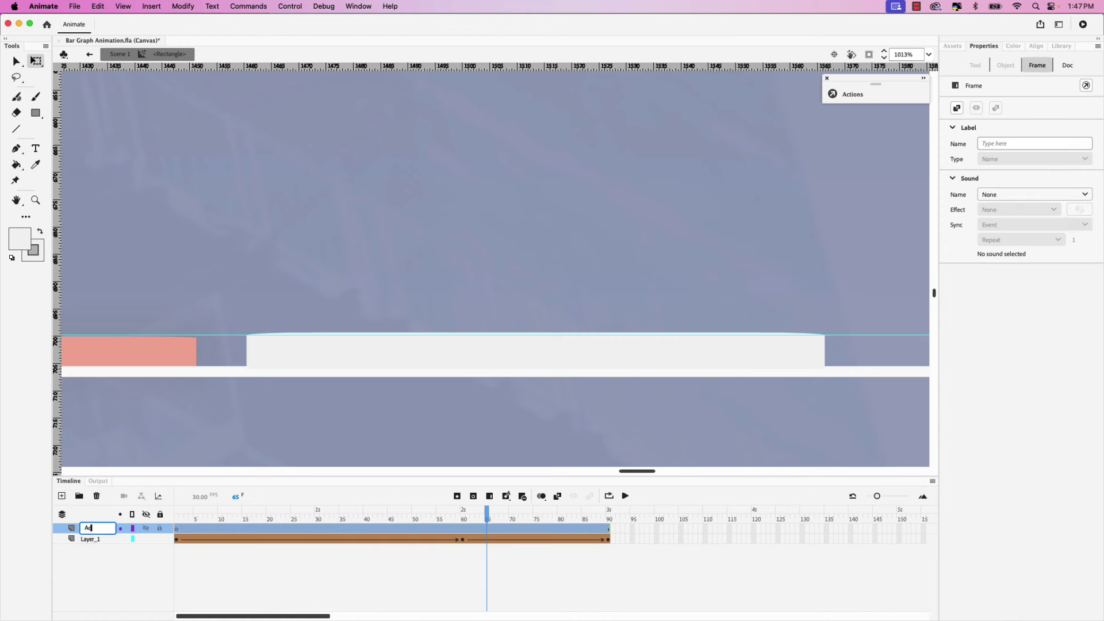
pyautogui.write('tions')
pyautogui.press('Return')
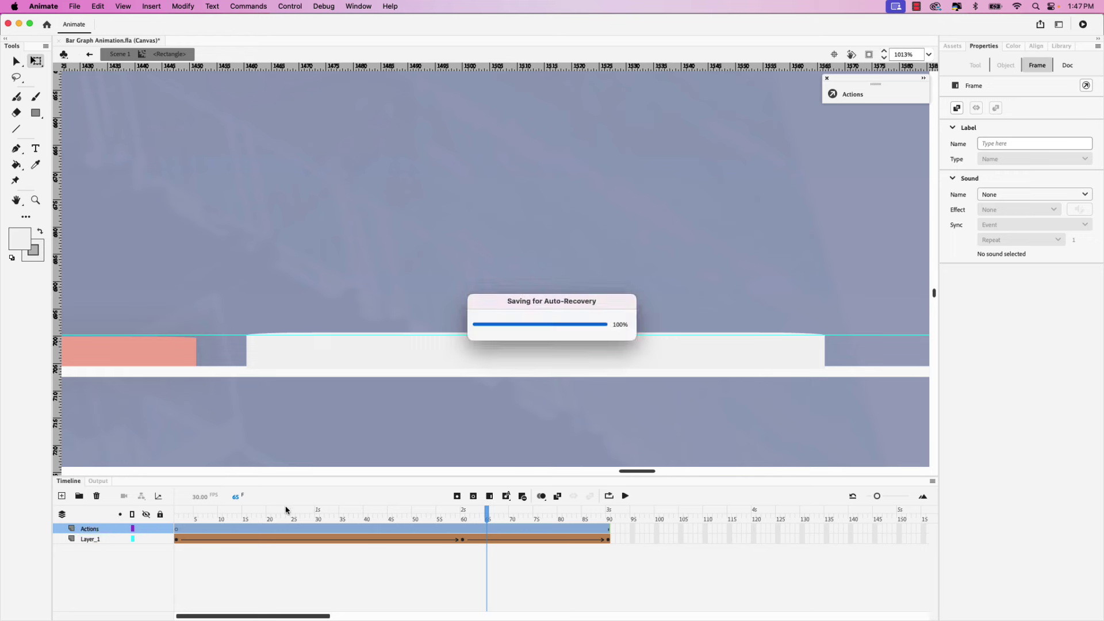
# With the playhead at frame 90, use the actions wizard to add a Stop action for this timeline to the white bar's Actions layer, triggered with this frame.
pyautogui.moveTo(487, 517); pyautogui.dragTo(609, 519)
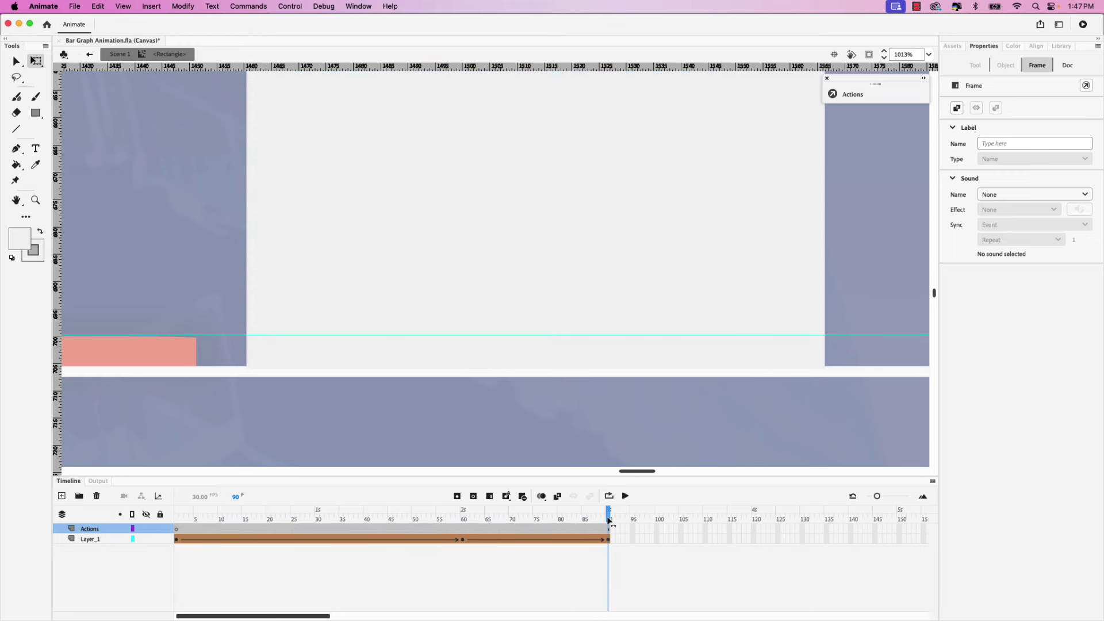
pyautogui.click(856, 94)
pyautogui.click(684, 113)
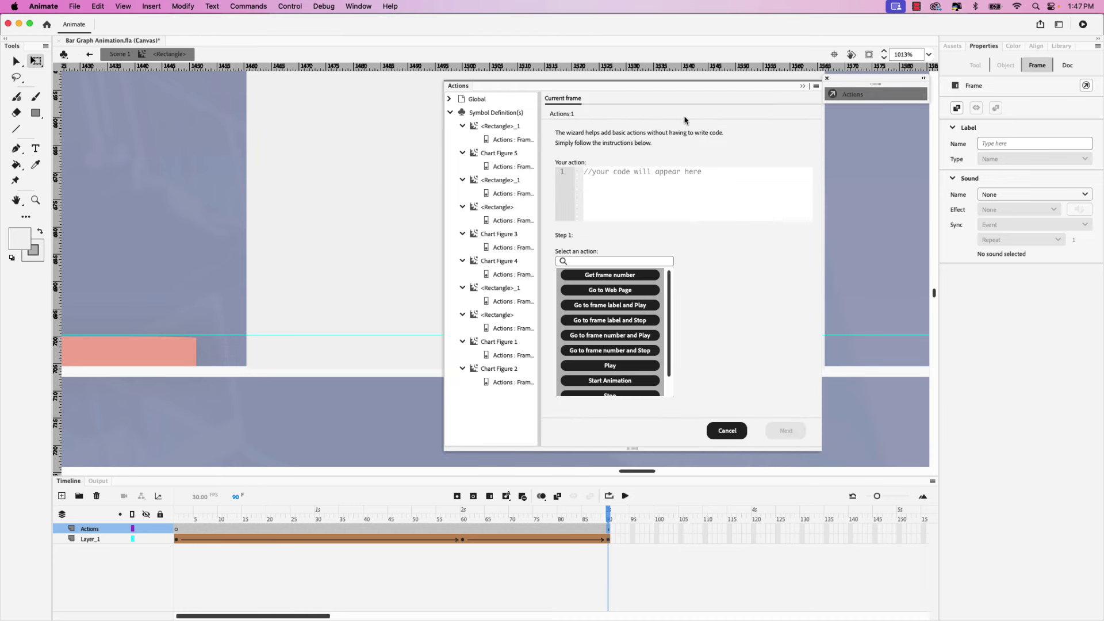
pyautogui.scroll(-2, 669, 323)
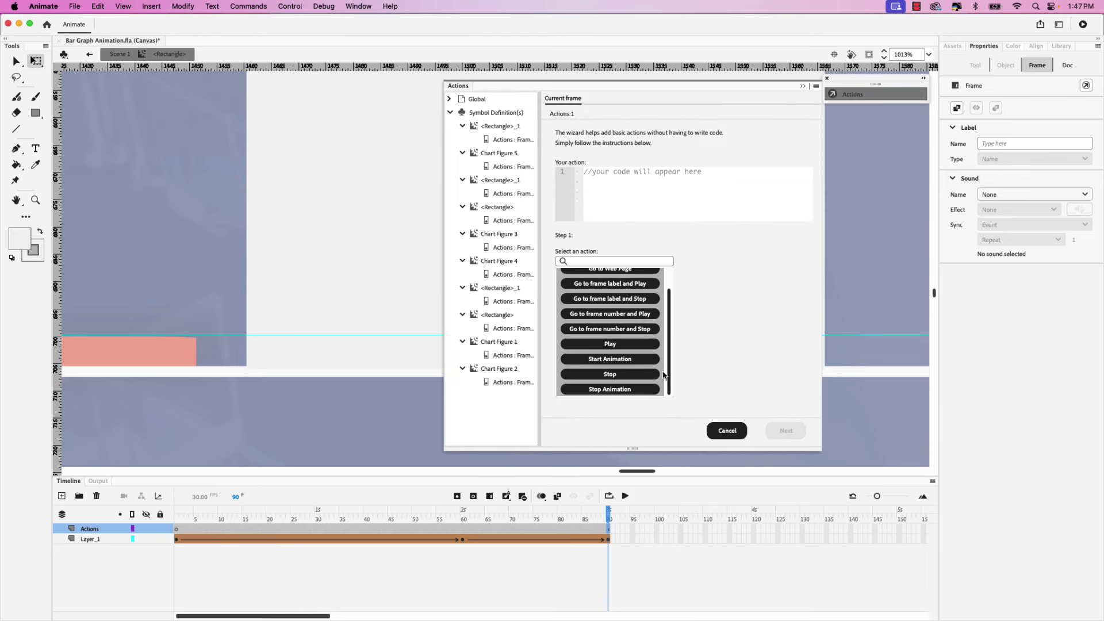
pyautogui.click(626, 375)
pyautogui.click(741, 276)
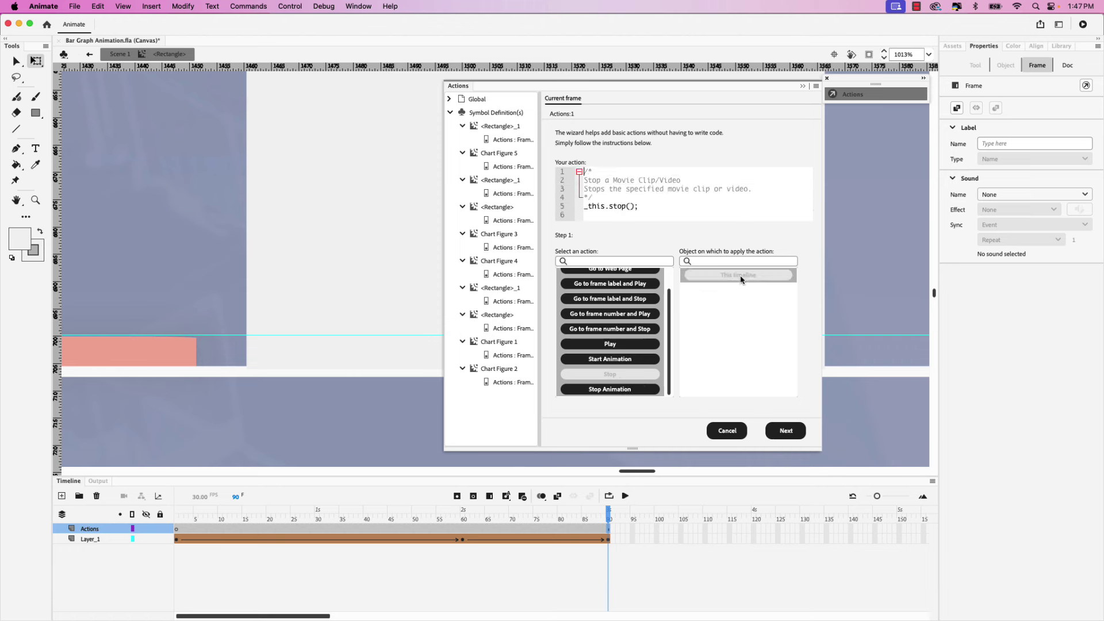
pyautogui.click(785, 431)
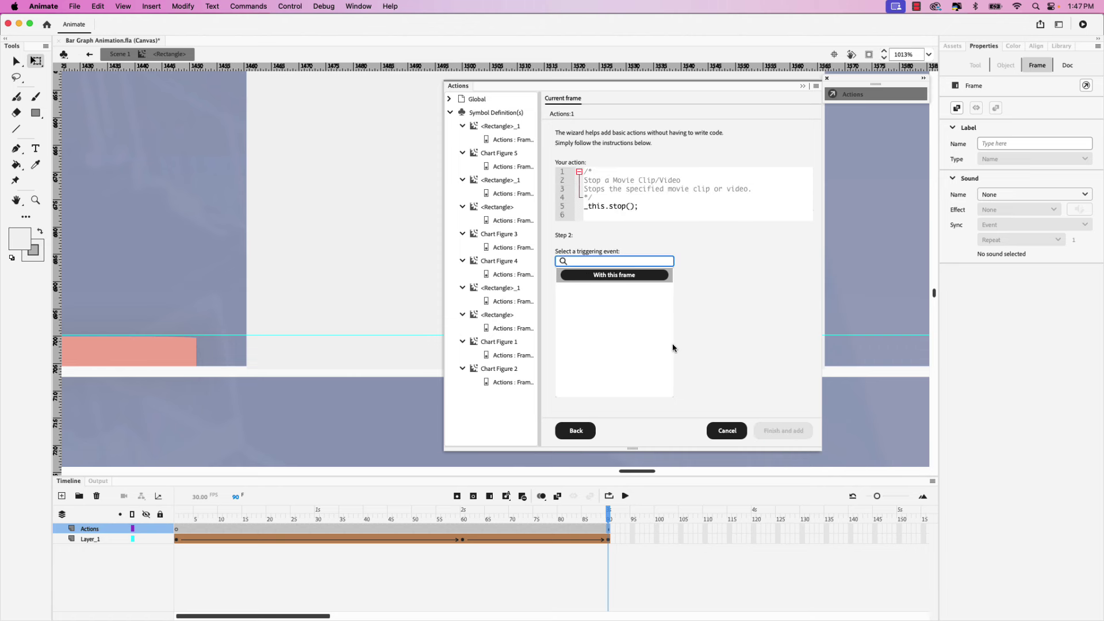
pyautogui.click(623, 277)
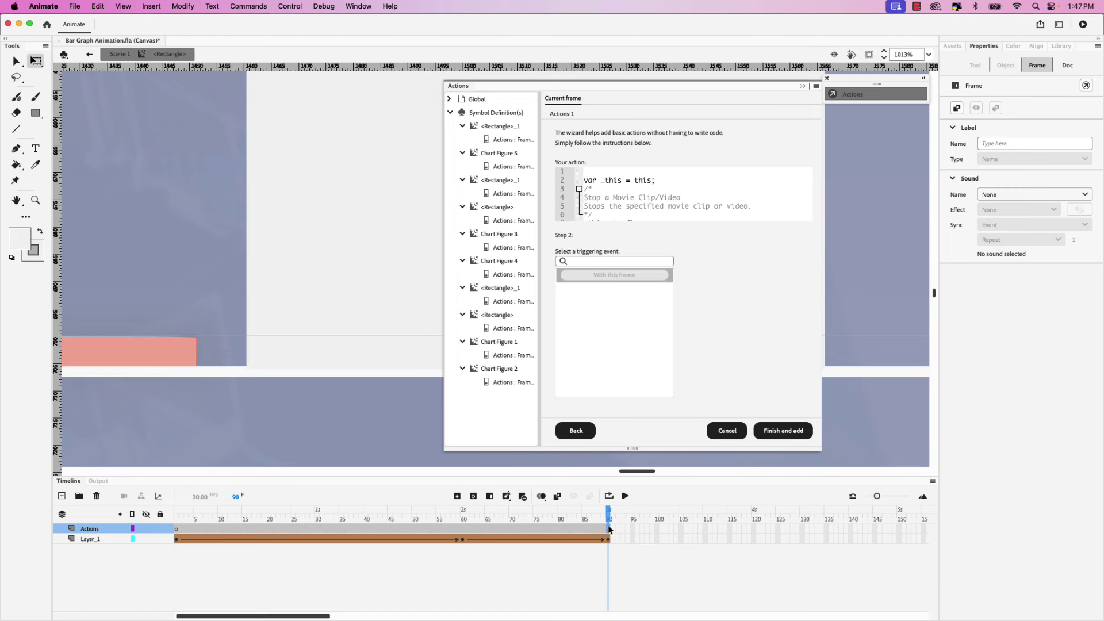
pyautogui.click(783, 433)
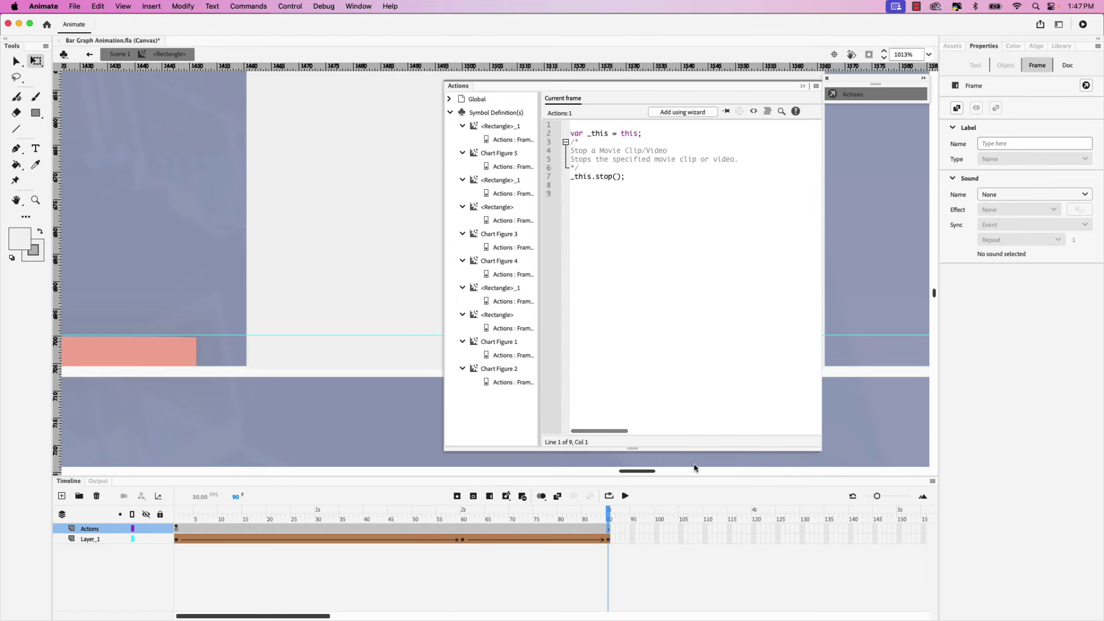
# Return to Scene 1 and convert the 36% label above the white bar into a movie clip symbol named Chart Figure 6.
pyautogui.click(85, 56)
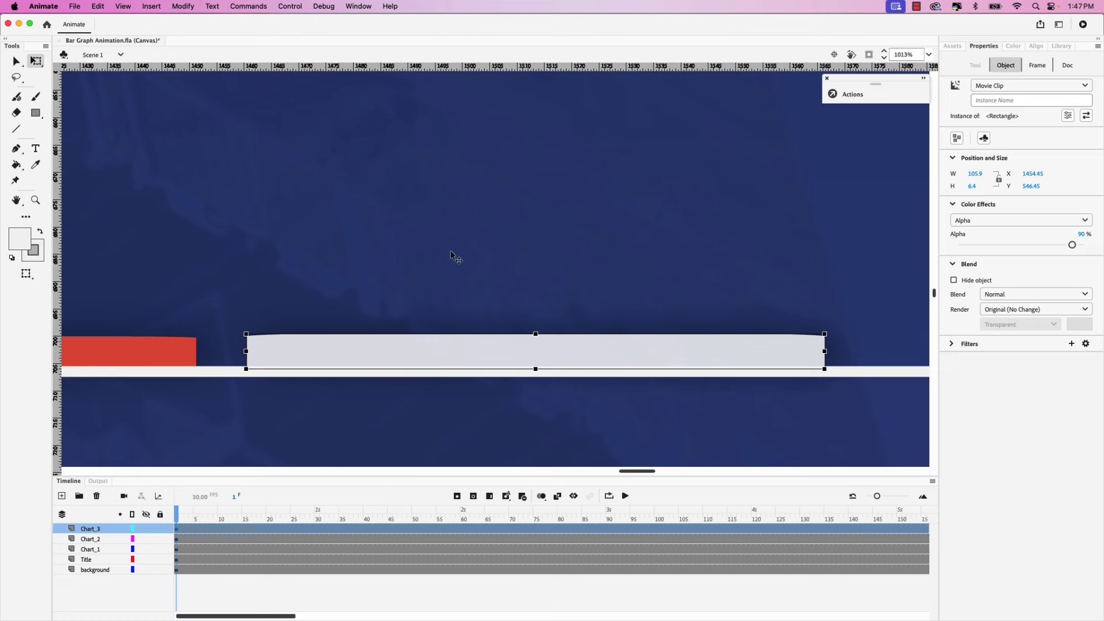
pyautogui.scroll(-3, 454, 250)
pyautogui.scroll(-1, 455, 249)
pyautogui.scroll(3, 486, 225)
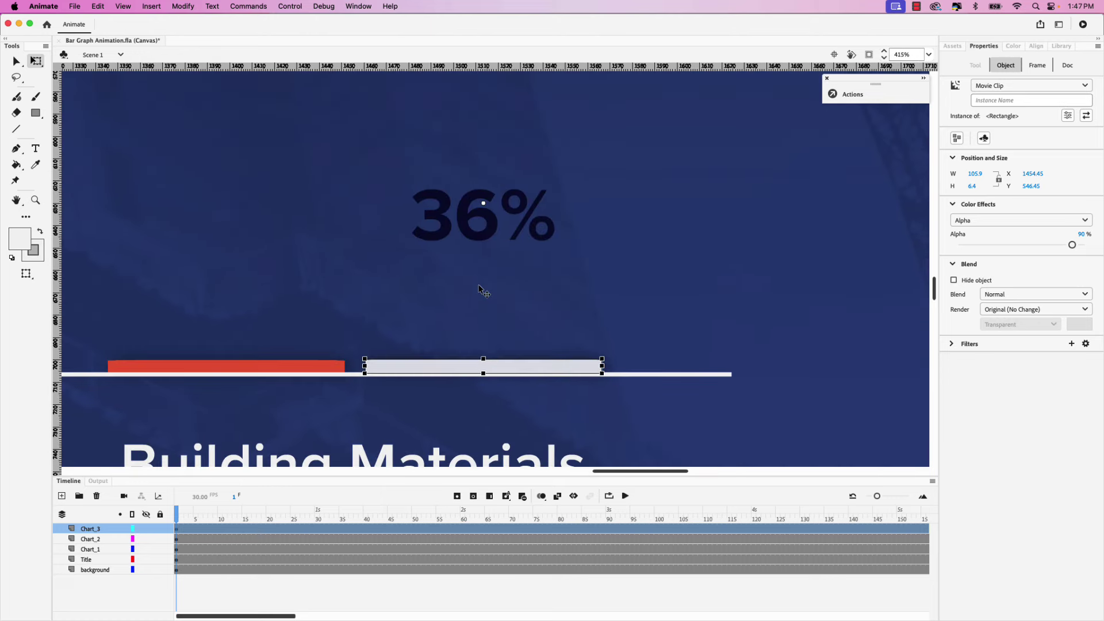
pyautogui.click(476, 240)
pyautogui.rightClick(476, 238)
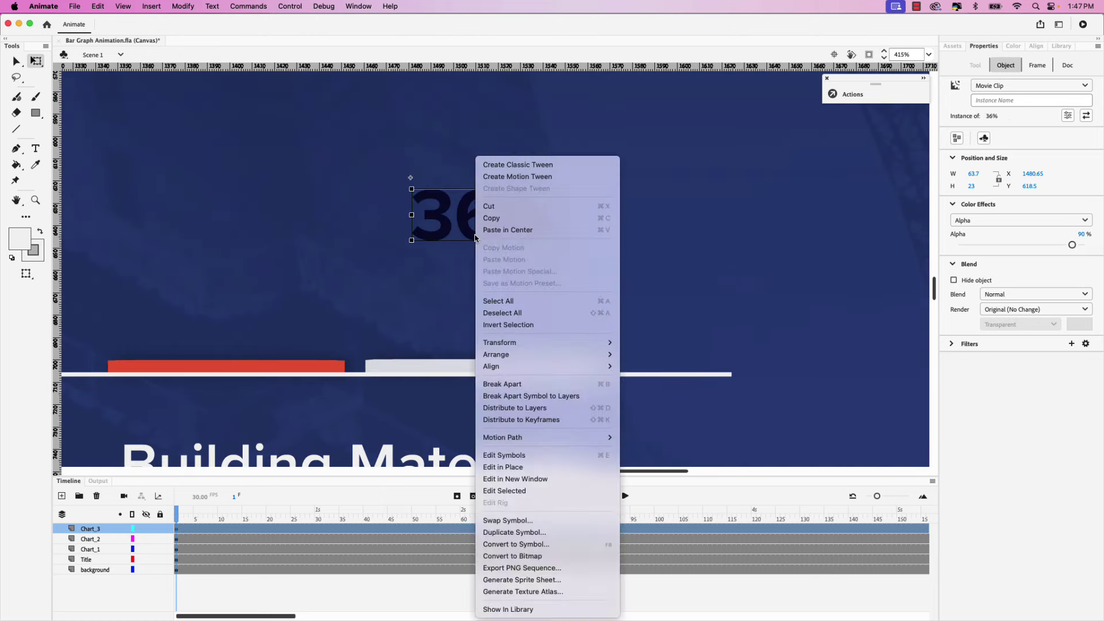
pyautogui.click(541, 545)
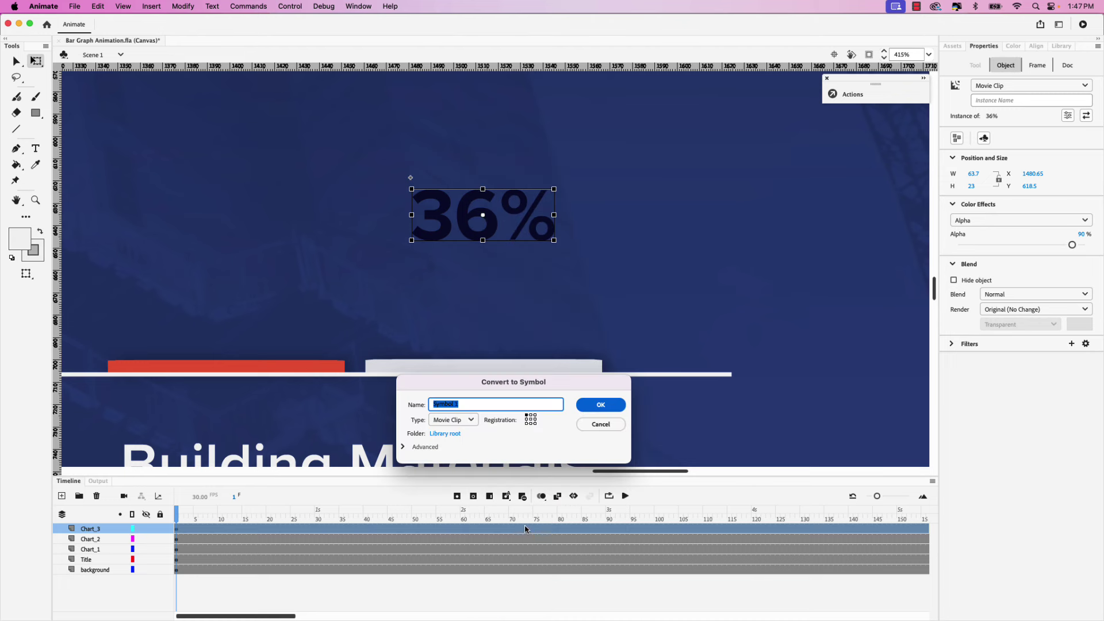
pyautogui.write('Chart Figure 6')
pyautogui.click(607, 406)
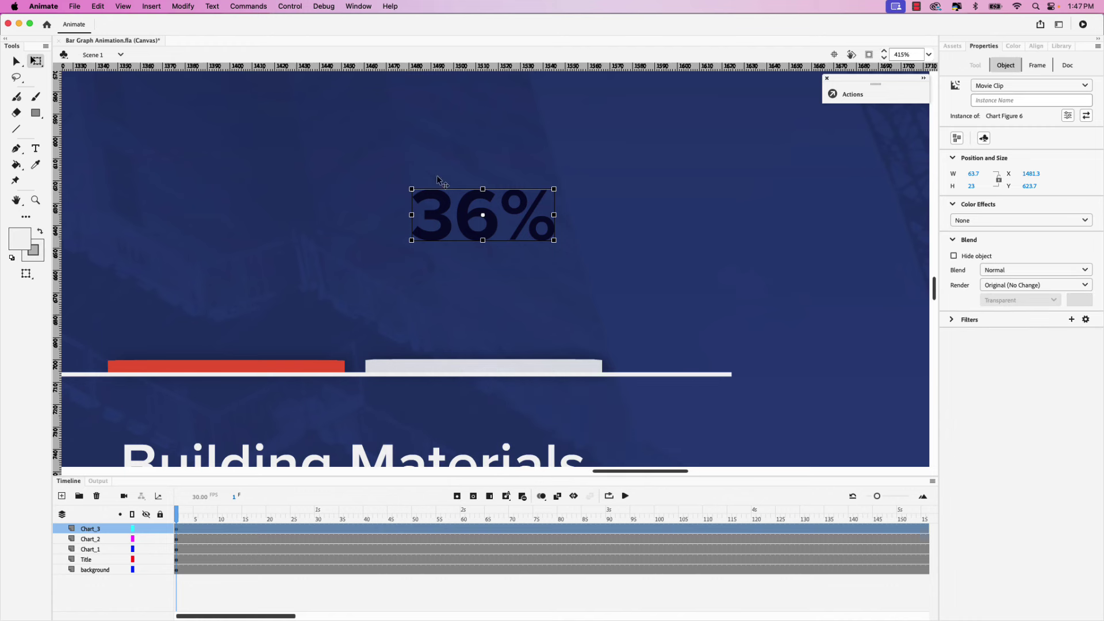
# Inside the Chart Figure 6 symbol, insert keyframes at frames 60 and 90 on the label's layer.
pyautogui.doubleClick(444, 204)
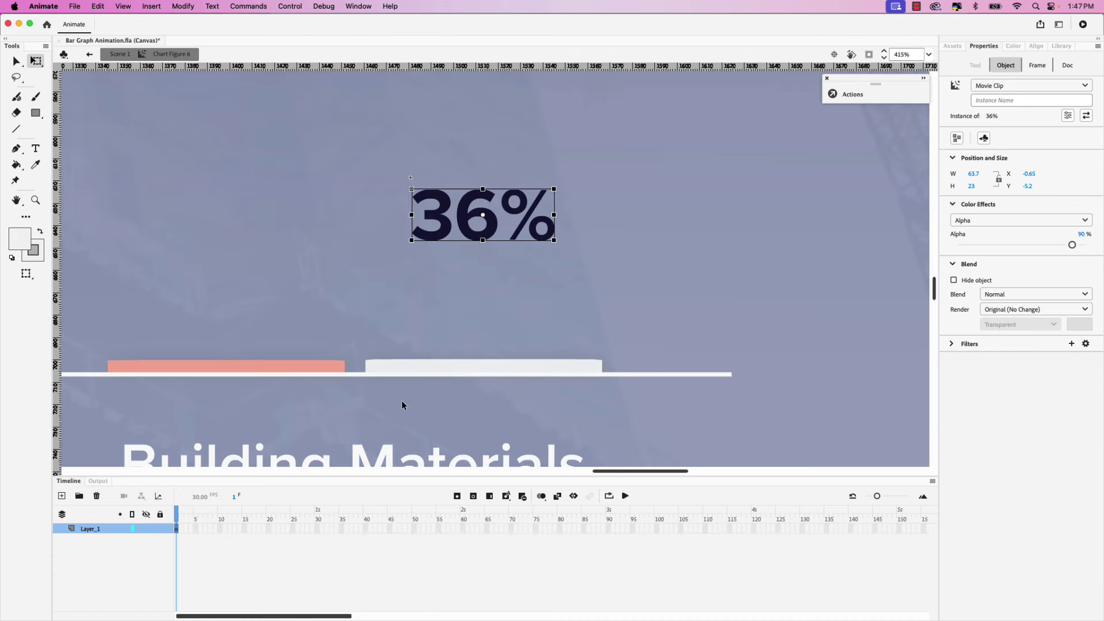
pyautogui.click(463, 528)
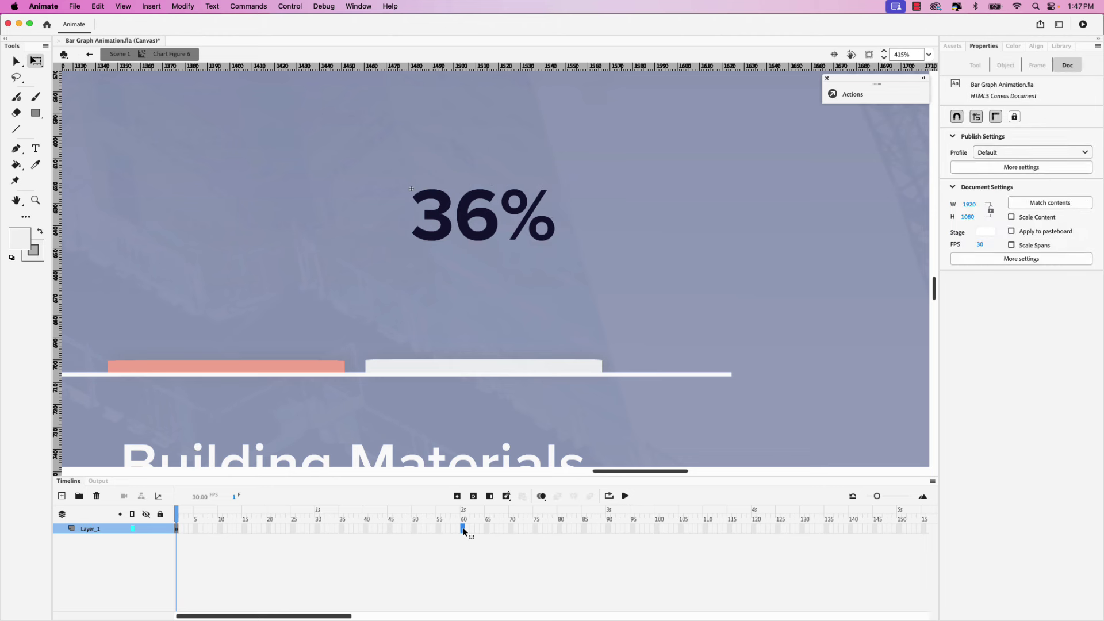
pyautogui.press('F6')
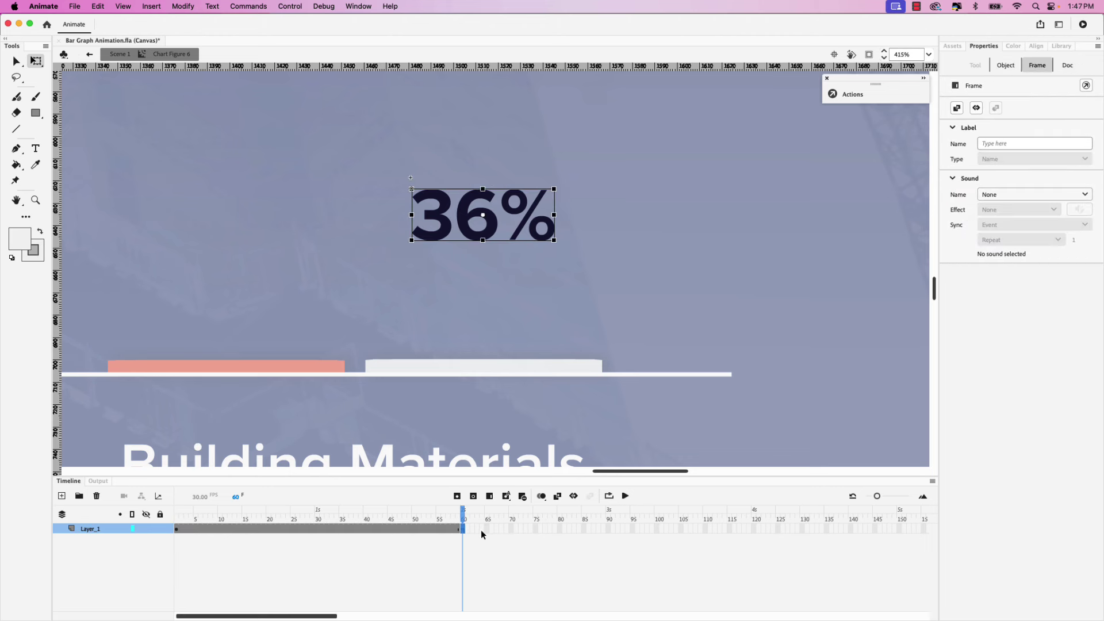
pyautogui.click(608, 528)
pyautogui.press('F6')
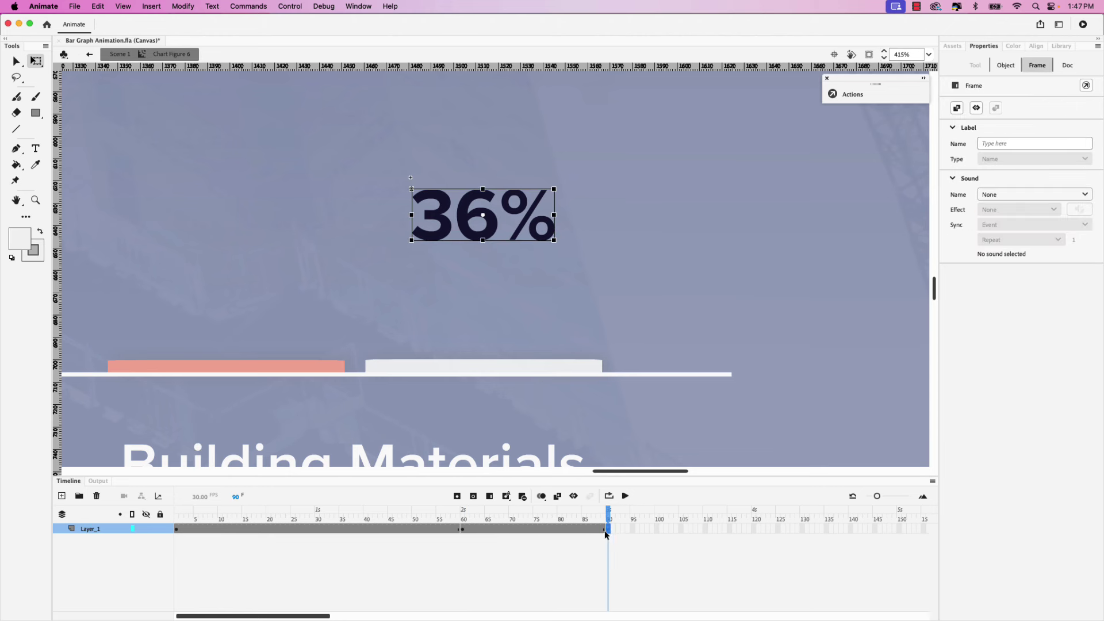
# Create classic tweens across the 36% label's frames 1 to 90.
pyautogui.keyDown('shift'); pyautogui.click(177, 529); pyautogui.keyUp('shift')
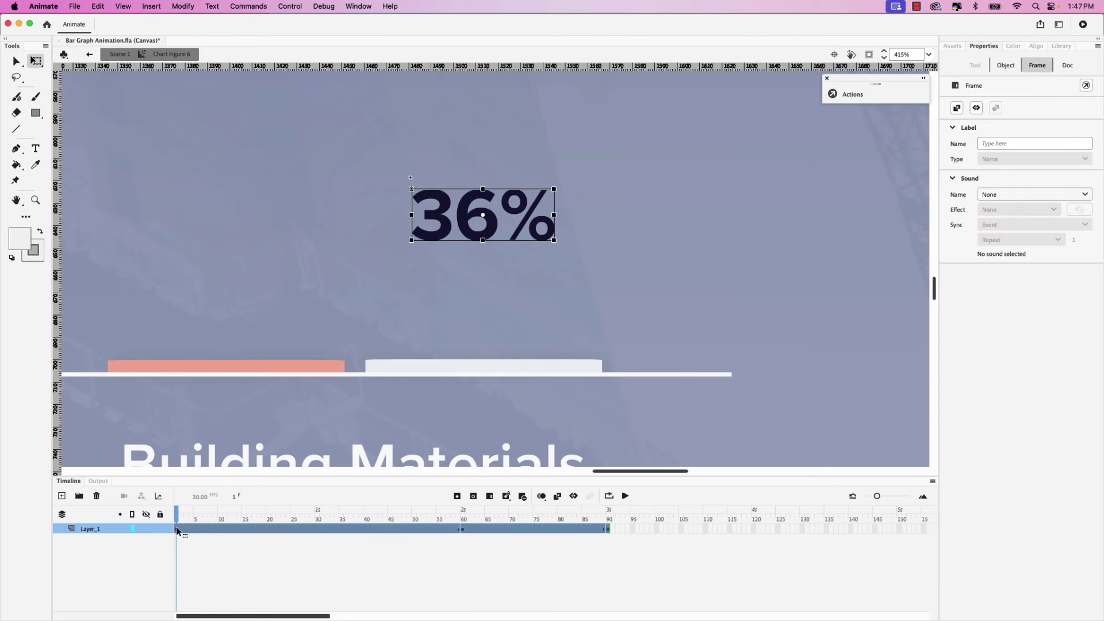
pyautogui.rightClick(230, 529)
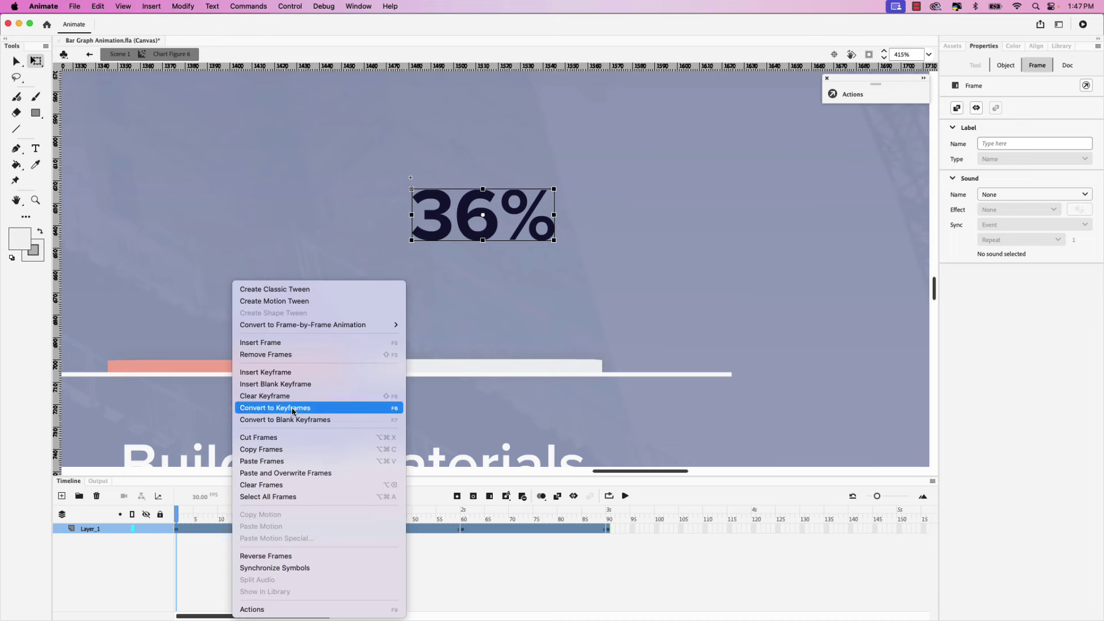
pyautogui.click(287, 290)
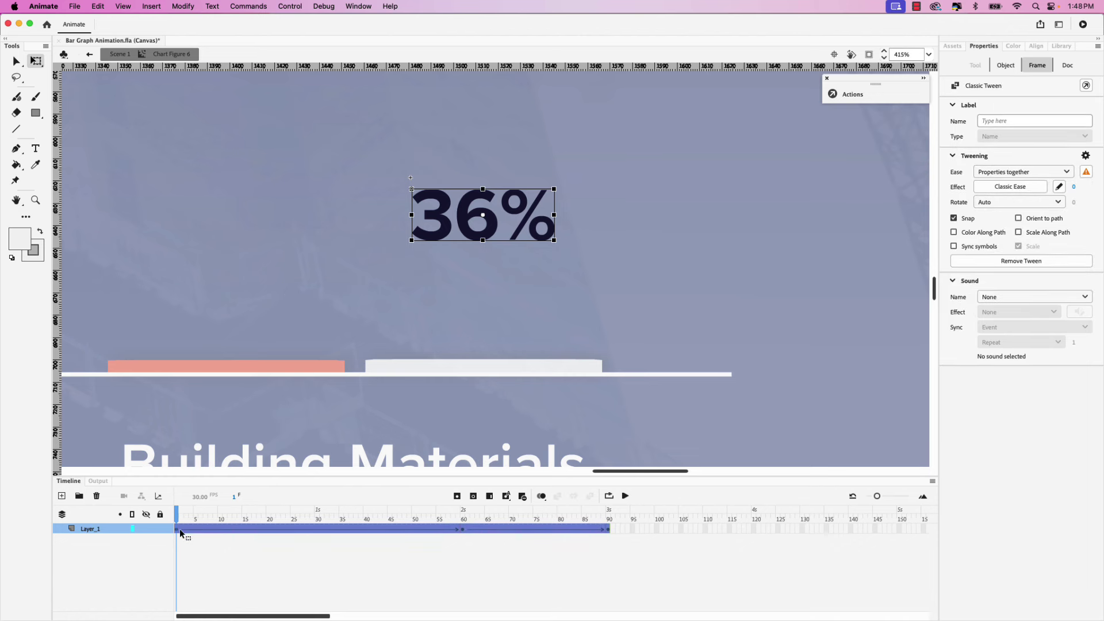
# Set the 36% label's alpha to 0% at frames 1 and 60, and scrub past frame 60 to check the fade.
pyautogui.click(211, 538)
pyautogui.click(1005, 65)
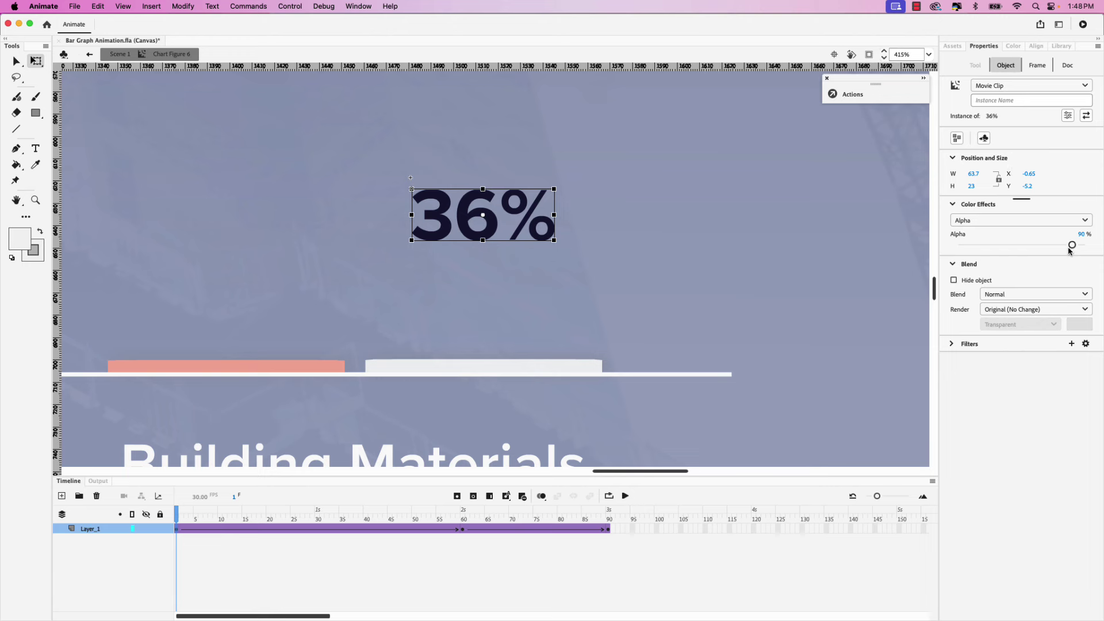
pyautogui.moveTo(1072, 245); pyautogui.dragTo(958, 246)
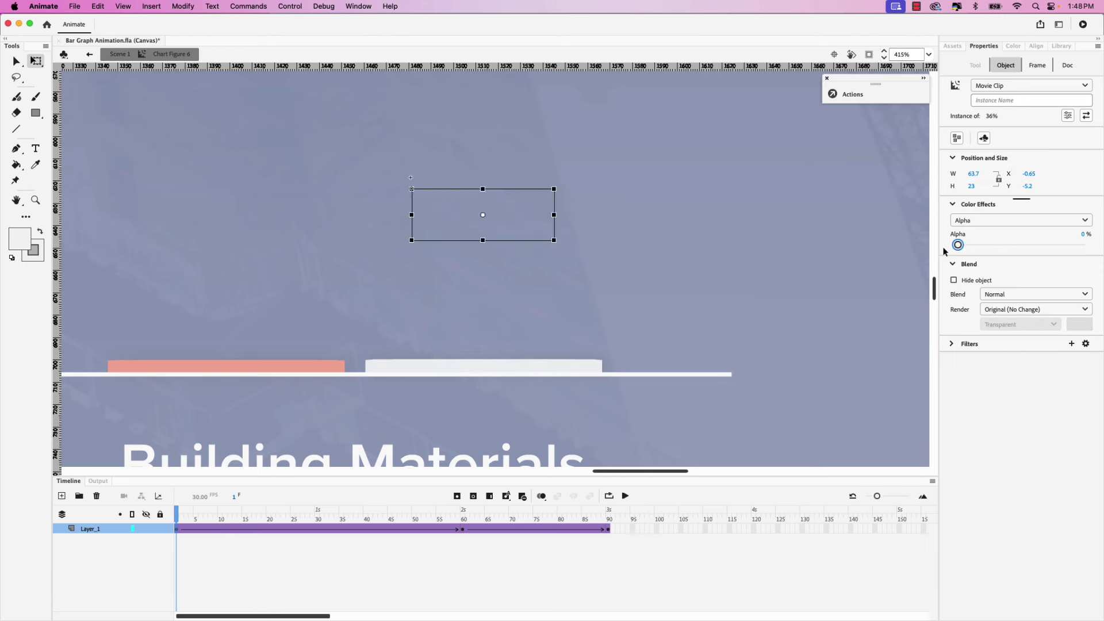
pyautogui.moveTo(458, 530)
pyautogui.mouseDown()
pyautogui.moveTo(612, 530)
pyautogui.moveTo(463, 530)
pyautogui.mouseUp()
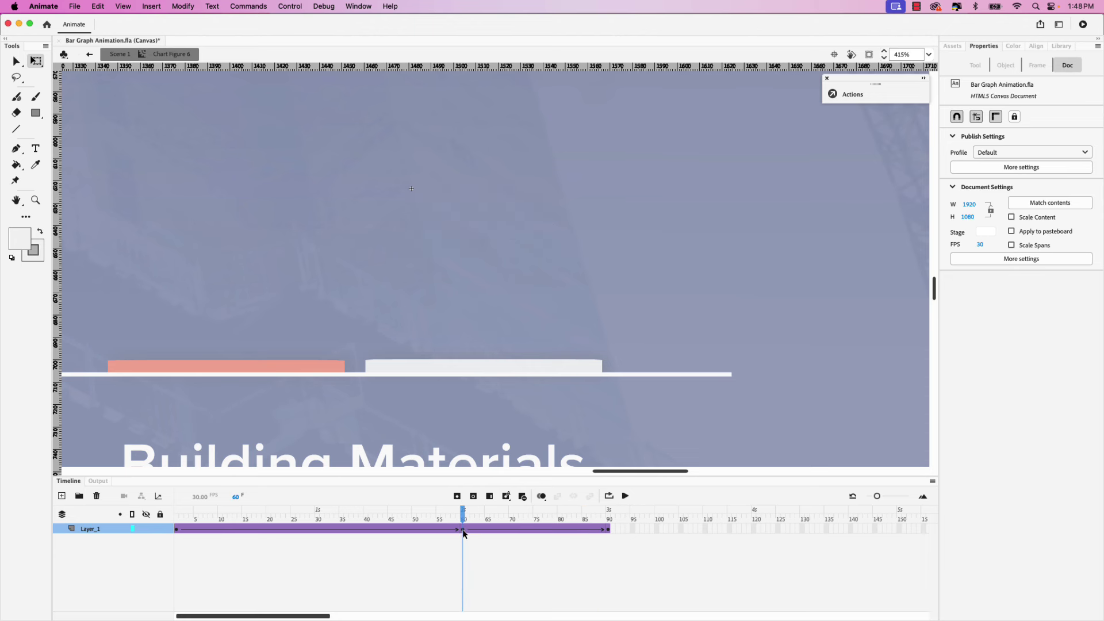
pyautogui.press('.')
pyautogui.press('.')
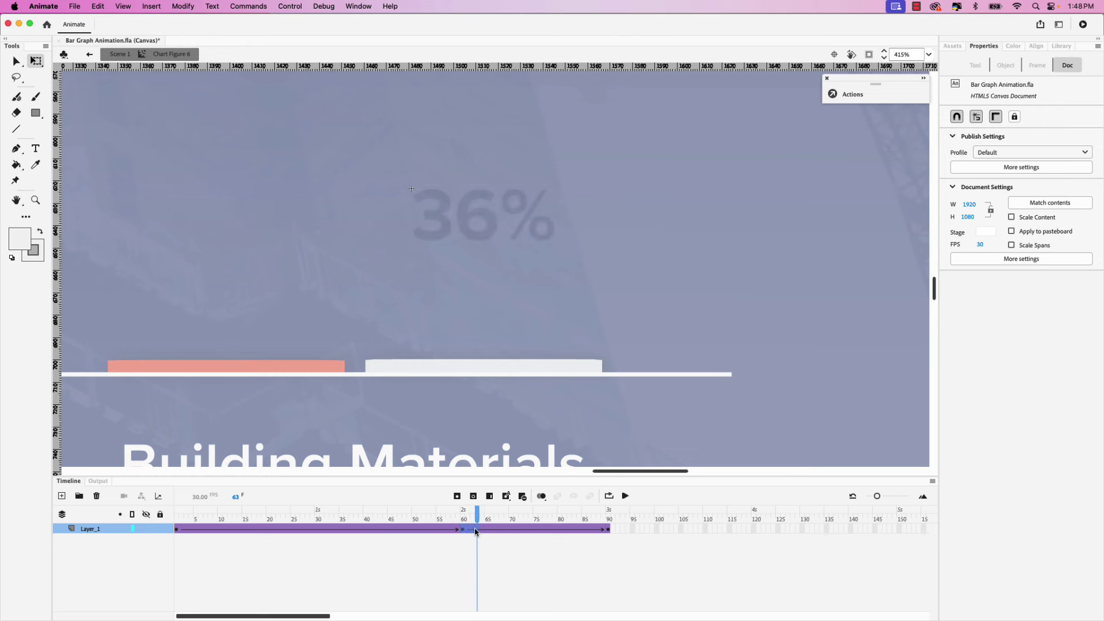
# Move the label's frame 60 keyframe to frame 70 and set the ease of the tween up to frame 90 to Ease In Out, Quint.
pyautogui.click(463, 529)
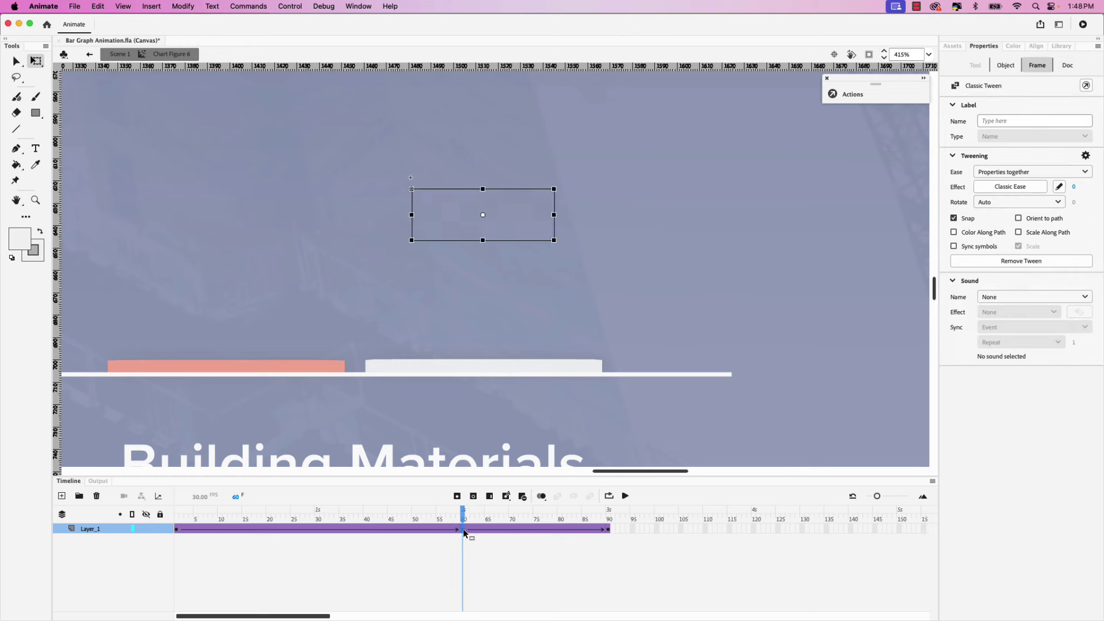
pyautogui.click(511, 529)
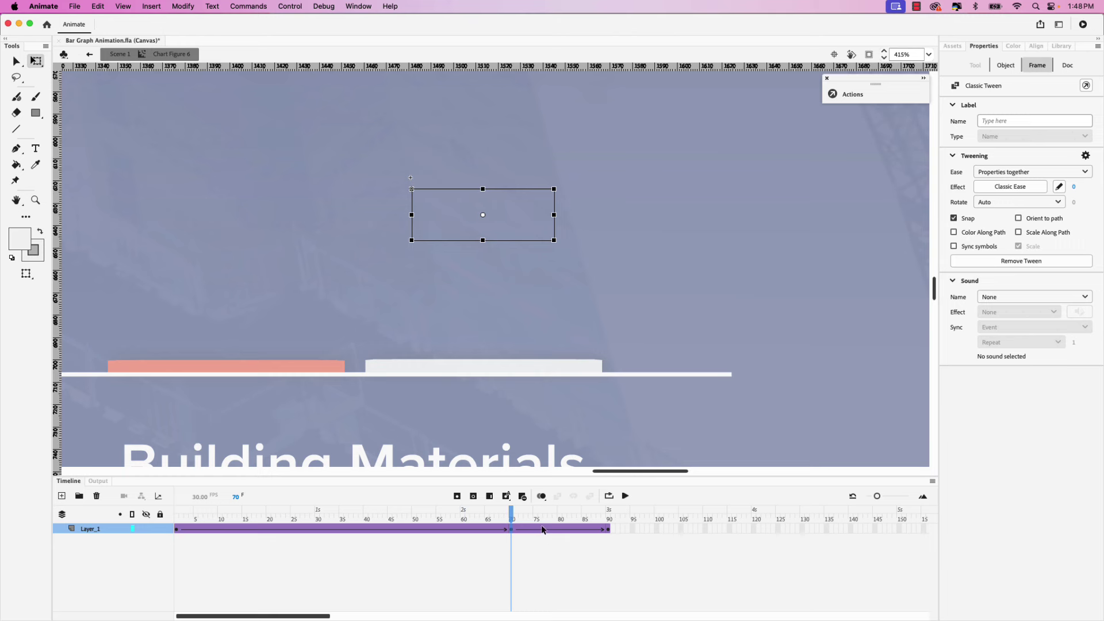
pyautogui.click(542, 529)
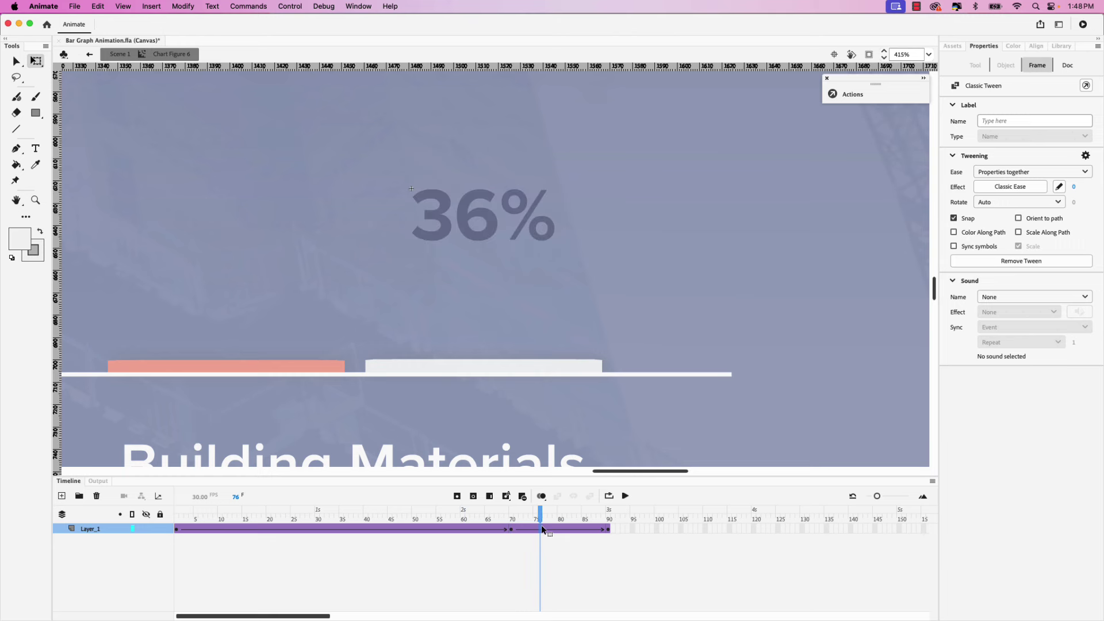
pyautogui.click(1017, 190)
pyautogui.click(762, 238)
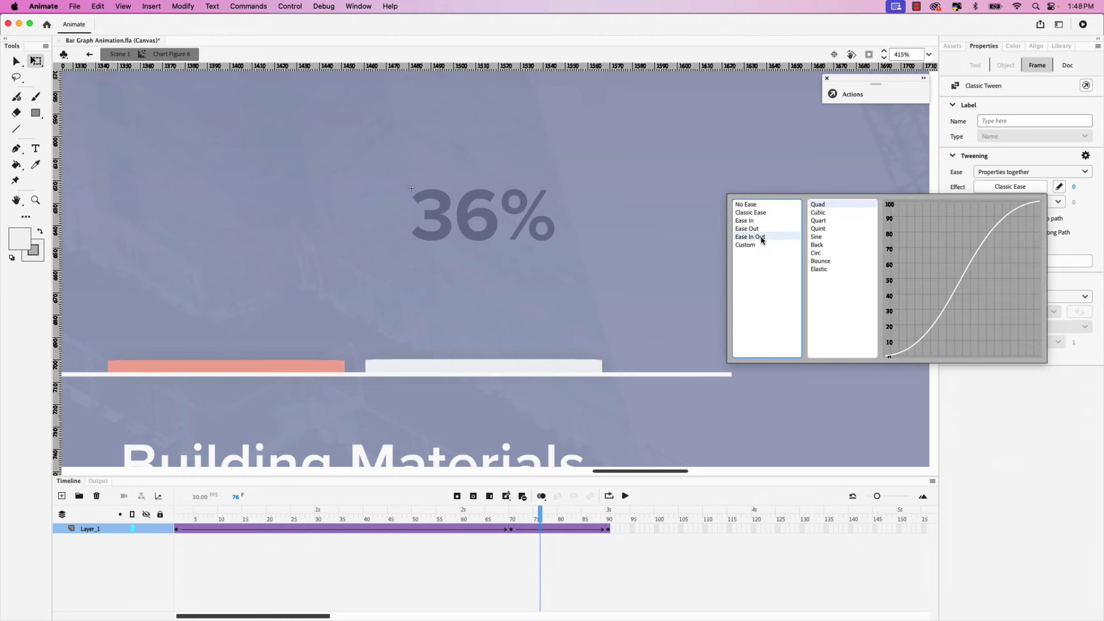
pyautogui.doubleClick(820, 228)
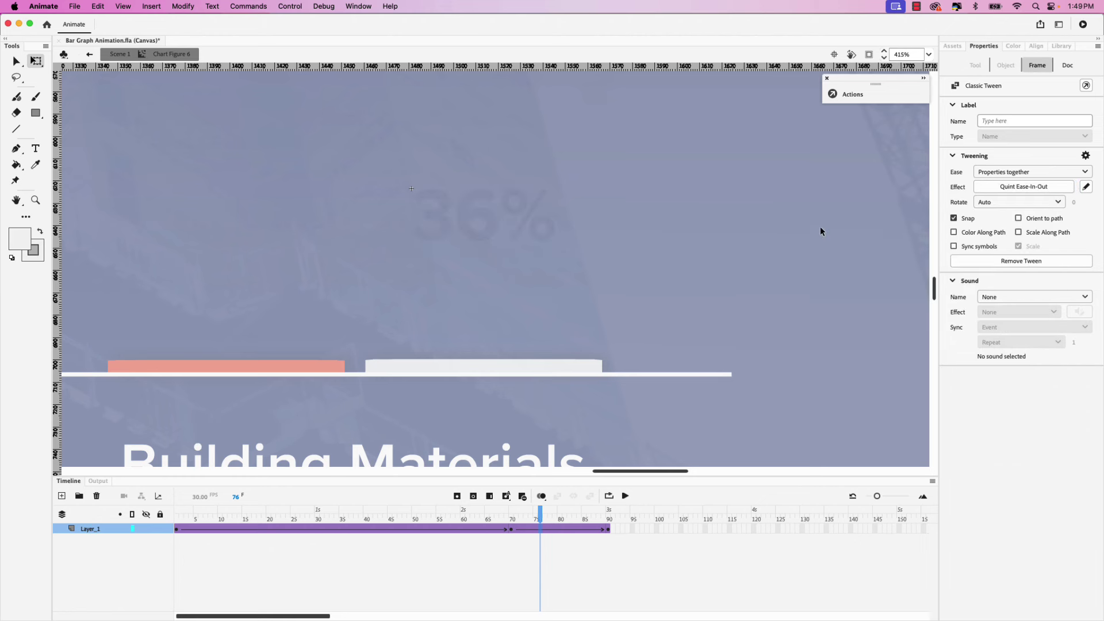
# Add a new layer named Actions above the 36% label's tween layer.
pyautogui.click(62, 496)
pyautogui.click(84, 529)
pyautogui.doubleClick(84, 529)
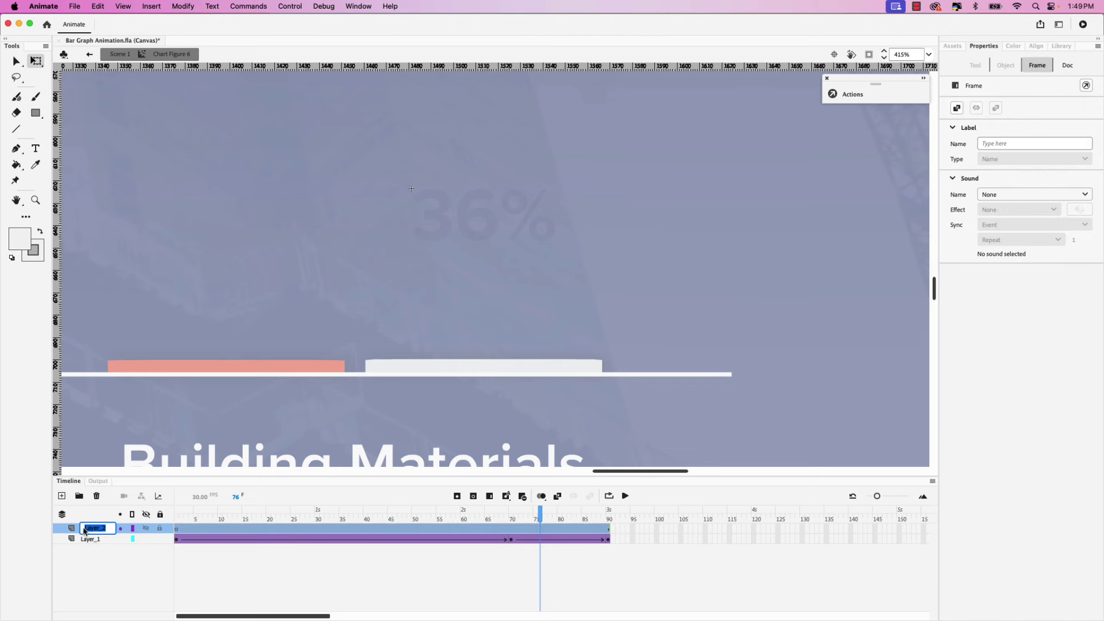
pyautogui.write('Actions')
pyautogui.press('Return')
# Insert a keyframe at frame 90 of the label's Actions layer and use the wizard to add a Stop action for this timeline, triggered with this frame.
pyautogui.moveTo(538, 517); pyautogui.dragTo(609, 532)
pyautogui.click(609, 532)
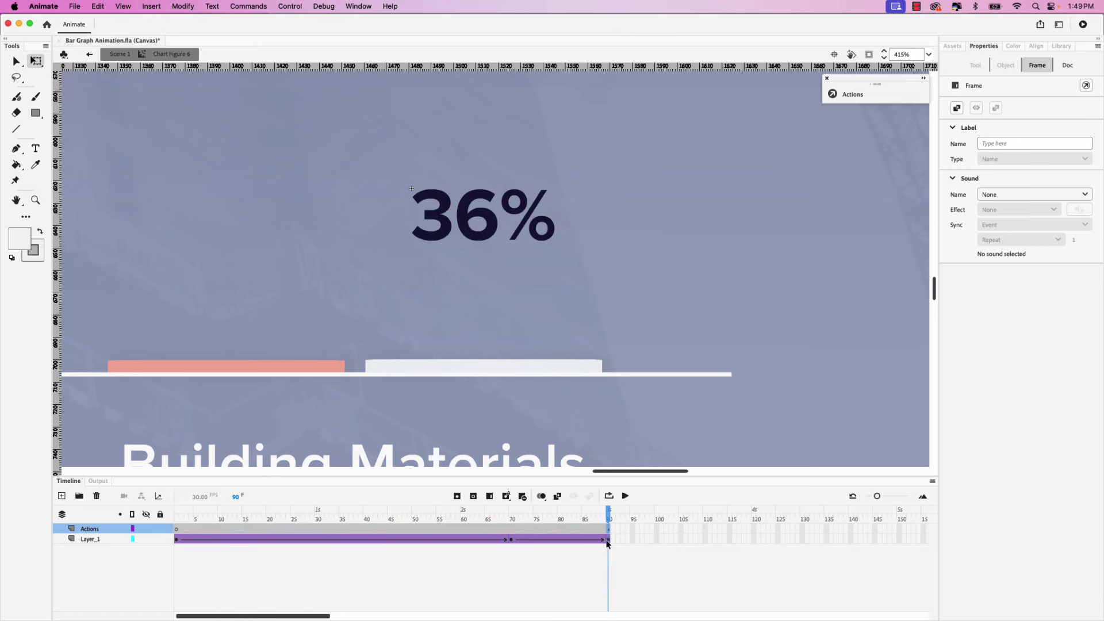
pyautogui.click(857, 95)
pyautogui.click(708, 115)
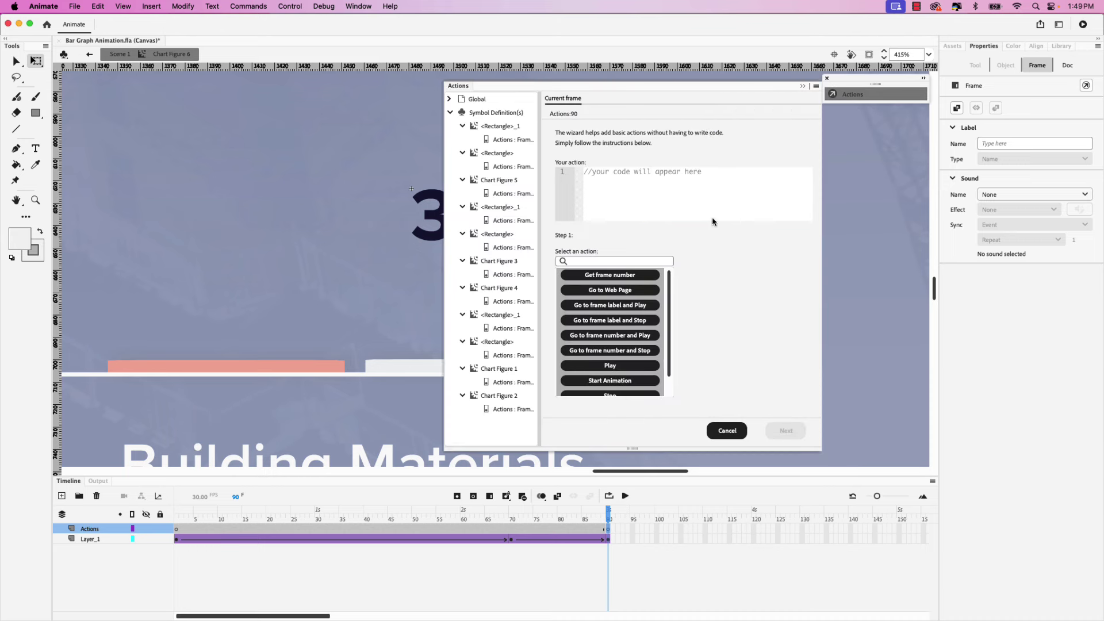
pyautogui.scroll(-2, 670, 311)
pyautogui.click(610, 374)
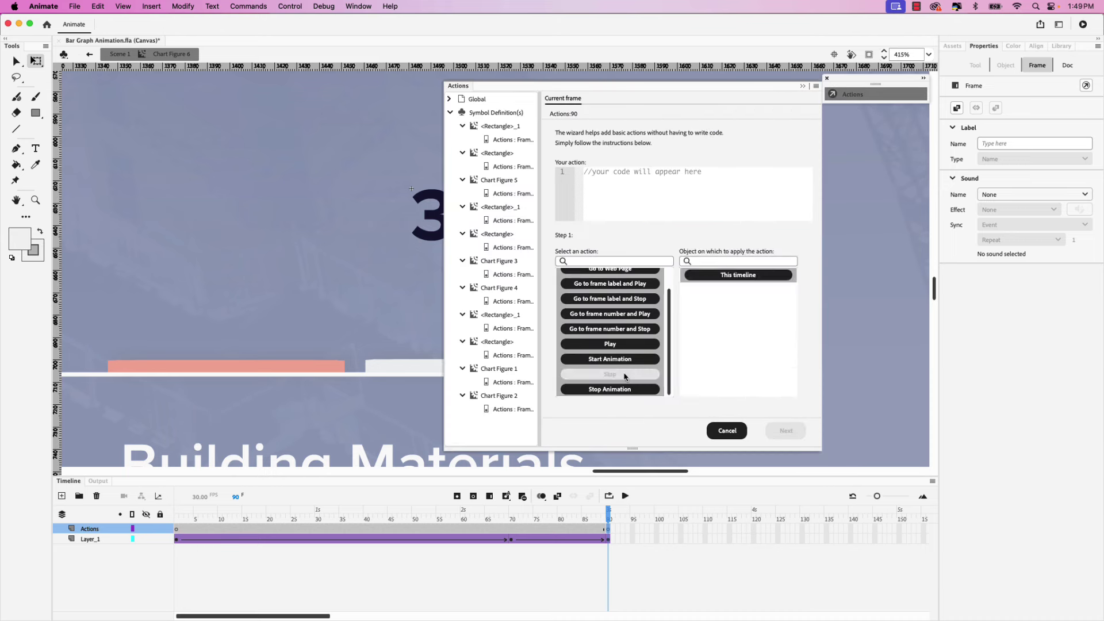
pyautogui.click(739, 276)
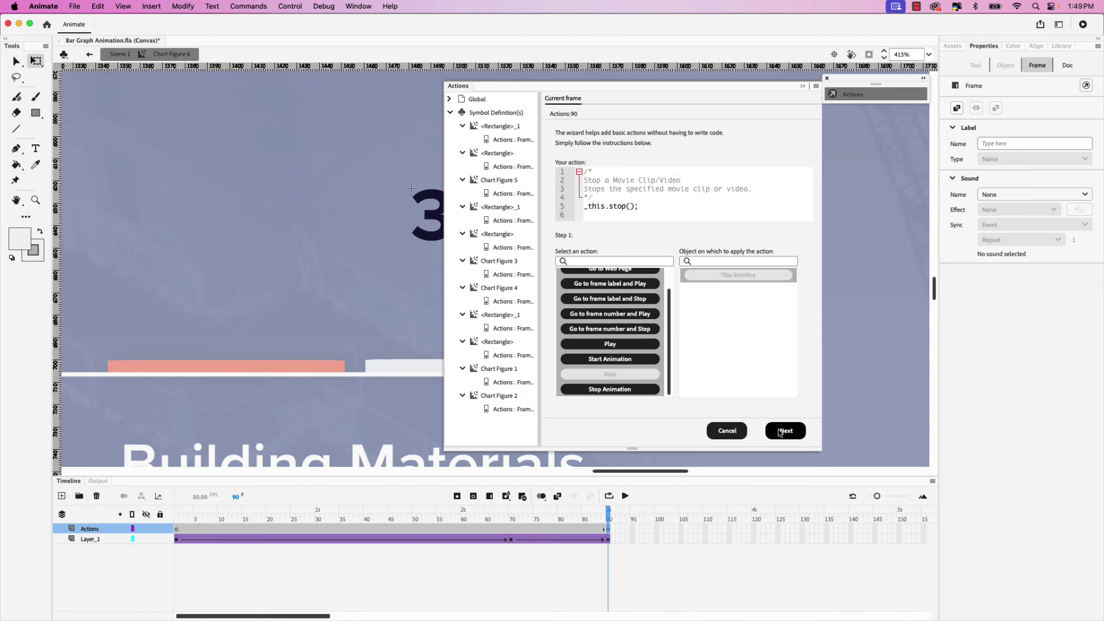
pyautogui.click(779, 431)
pyautogui.click(629, 275)
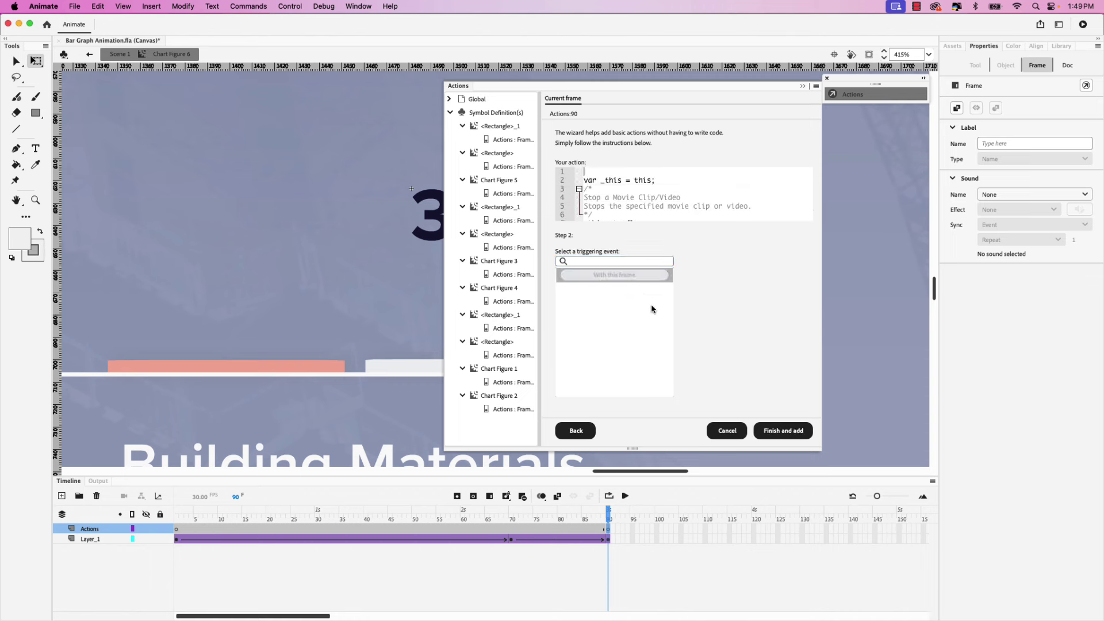
pyautogui.click(775, 432)
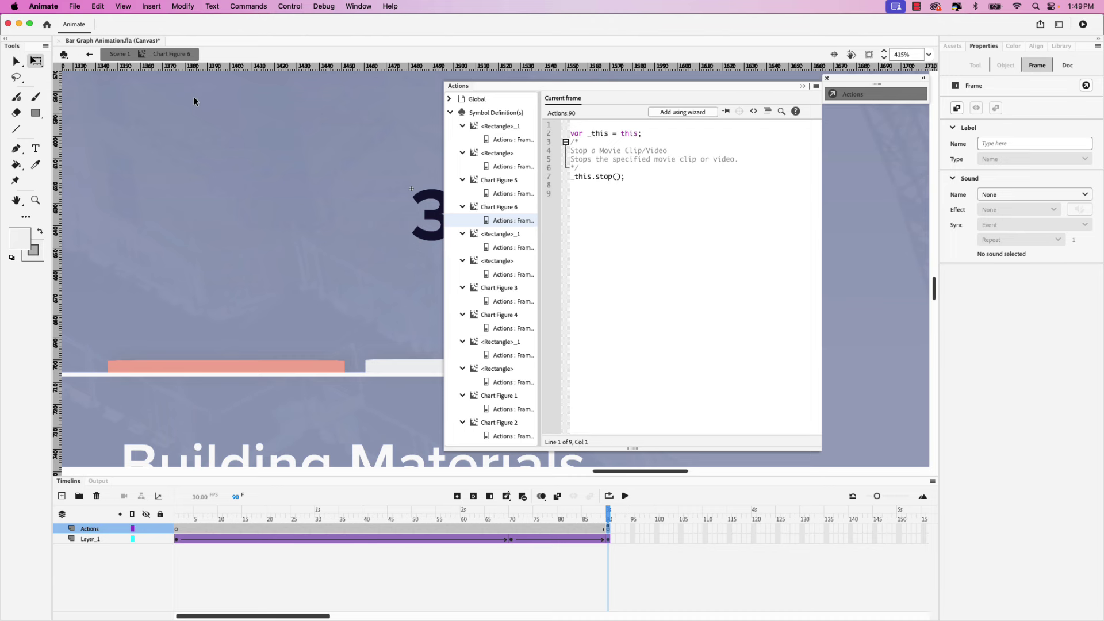
# Move the frame 60 keyframe of the Chart Figure 5 symbol to frame 70, opening it from the library, and return to Scene 1.
pyautogui.click(89, 56)
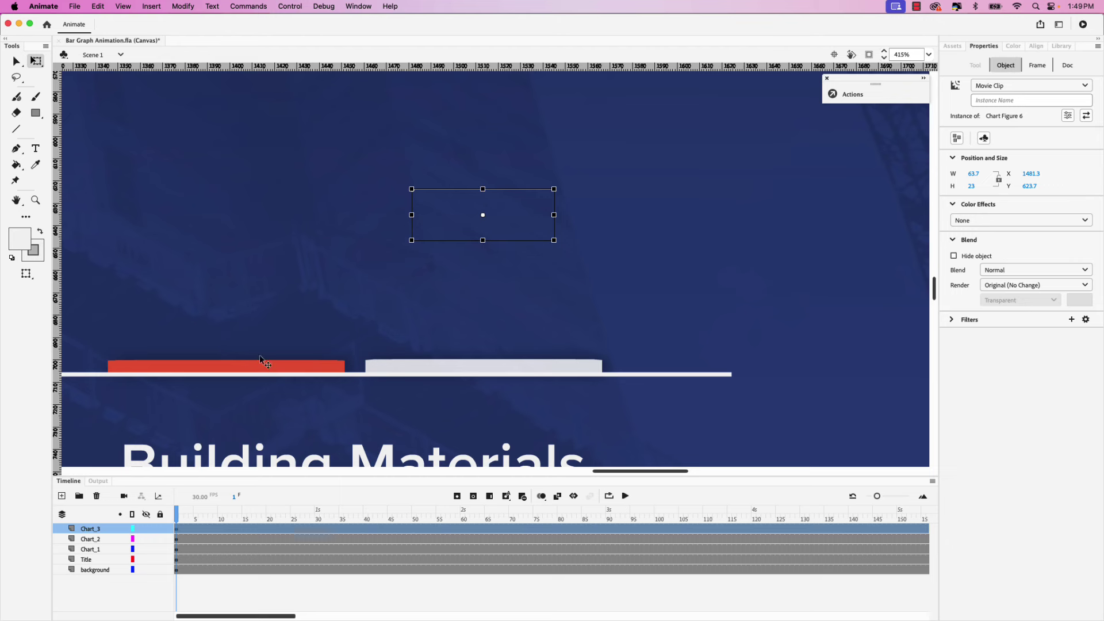
pyautogui.click(243, 214)
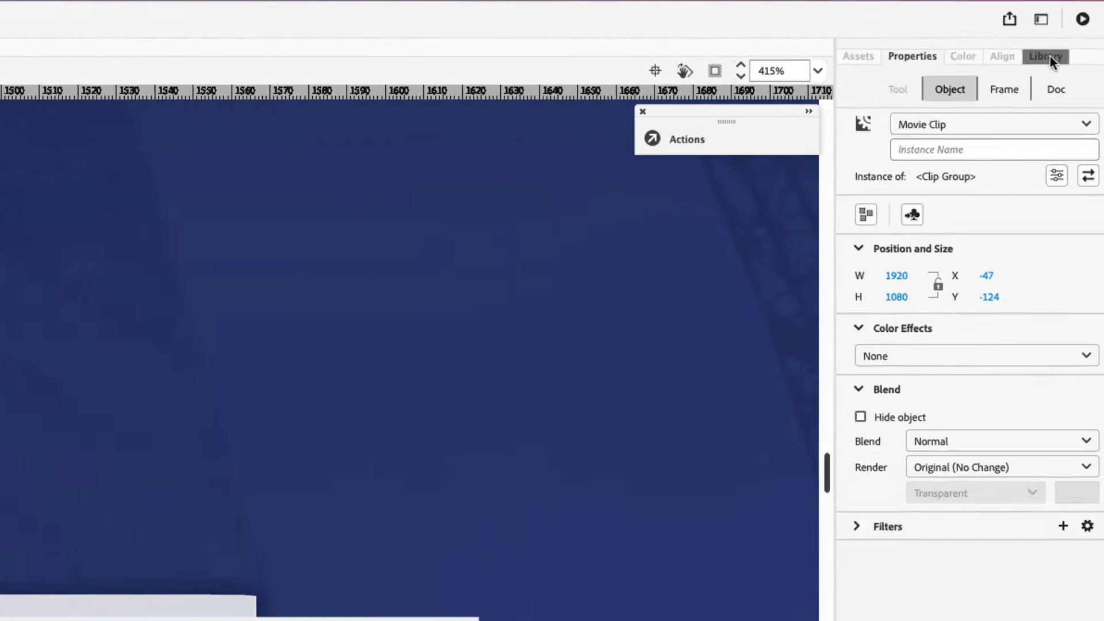
pyautogui.click(1061, 46)
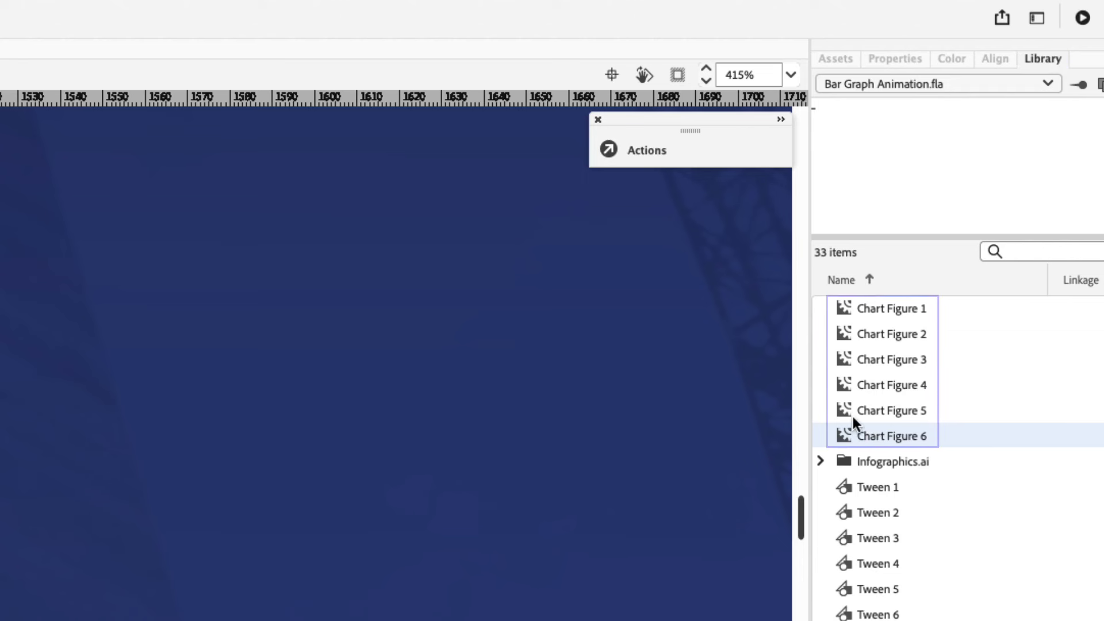
pyautogui.hotkey('ctrl', '1')
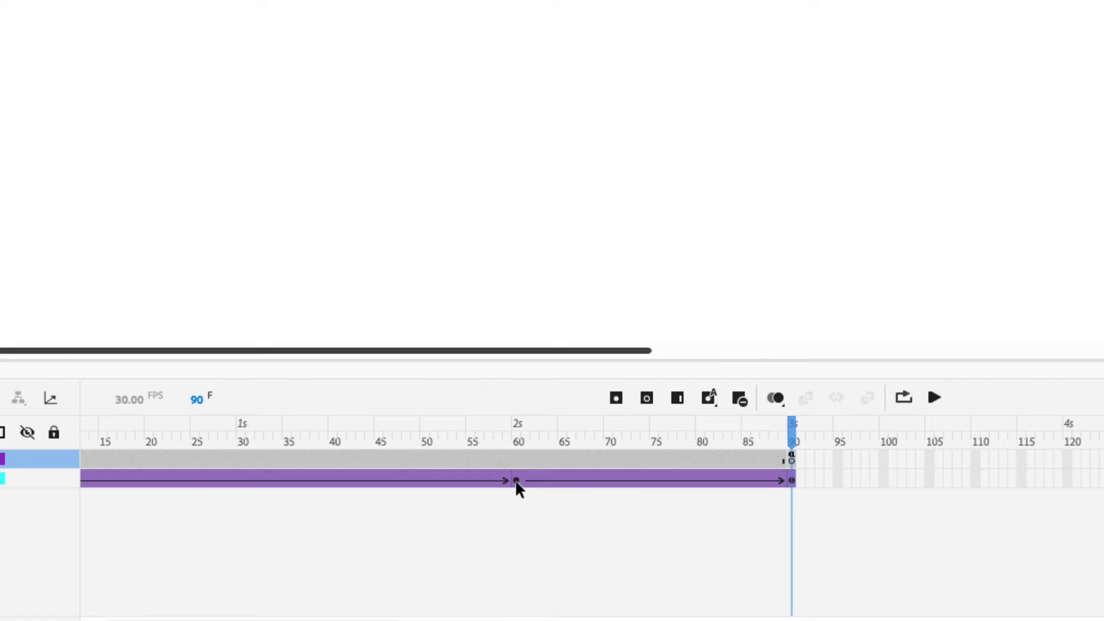
pyautogui.click(517, 481)
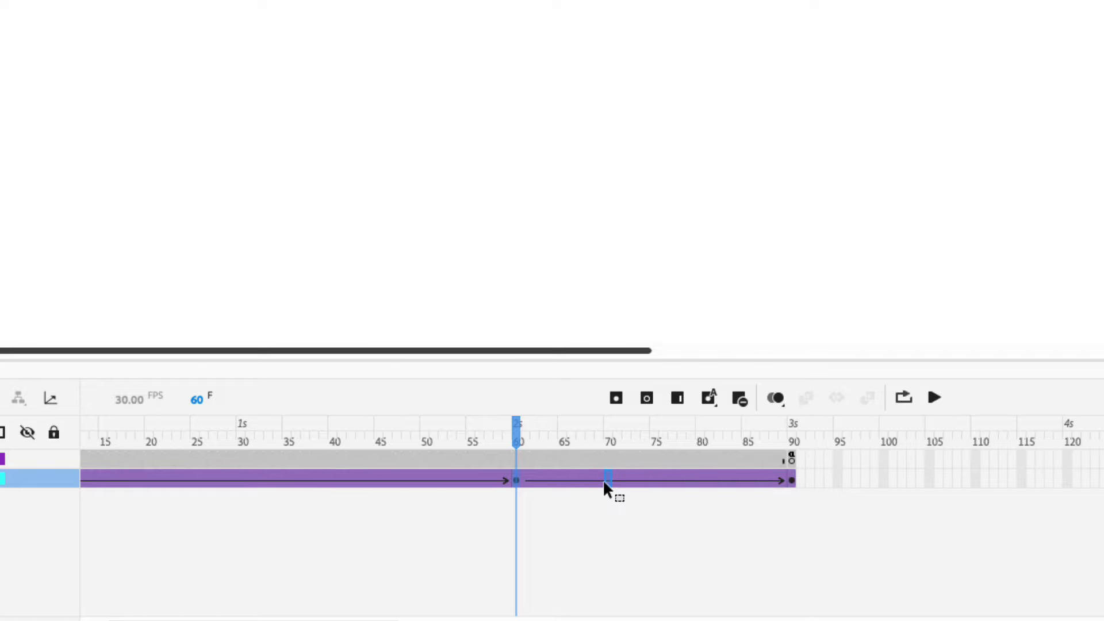
pyautogui.click(605, 480)
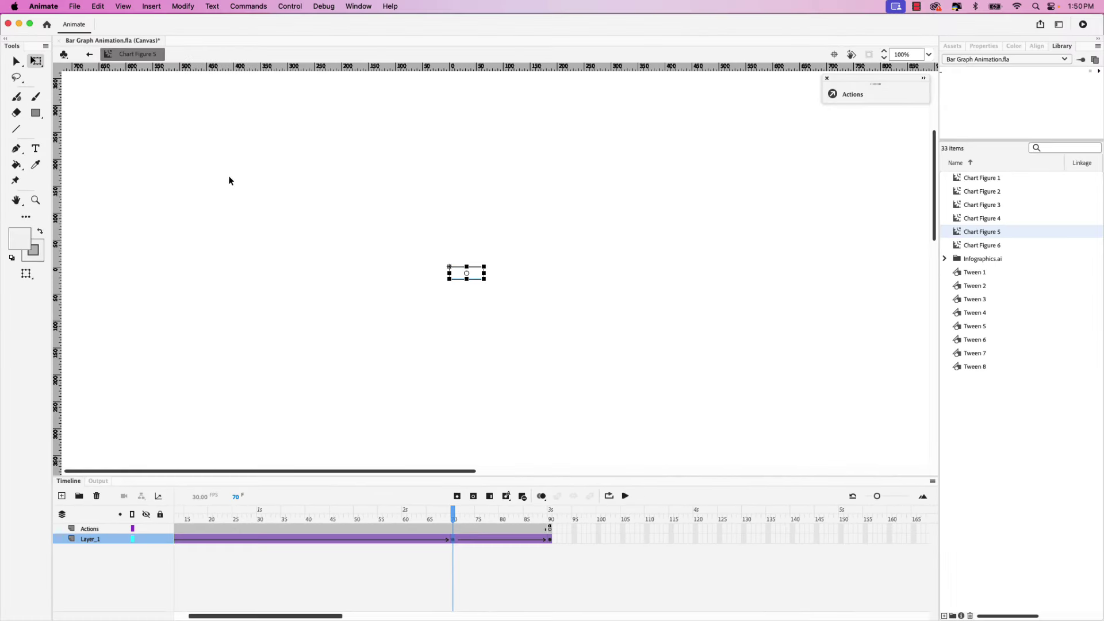
pyautogui.click(89, 54)
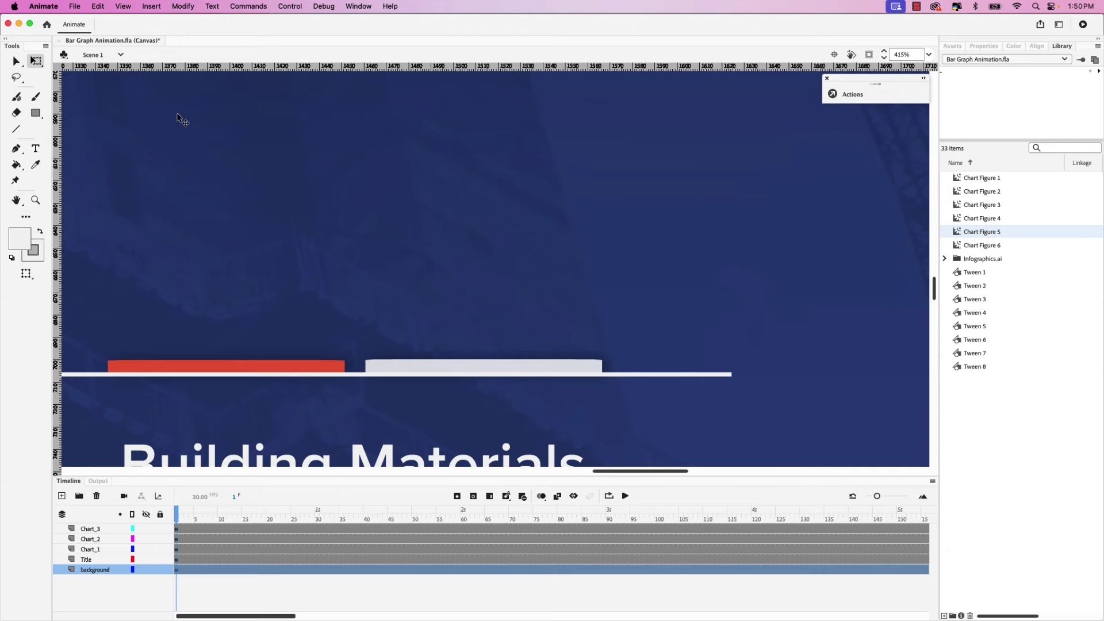
# Reload the Bar Graph Animation page in Chrome to replay the bar and percentage label animations.
pyautogui.scroll(-6, 181, 118)
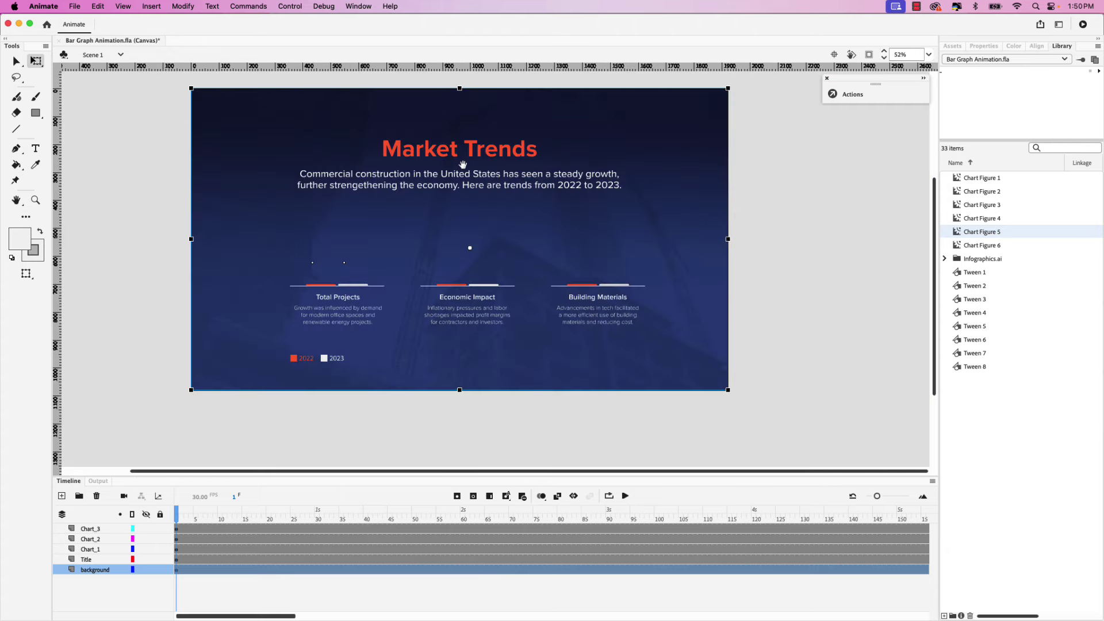
pyautogui.moveTo(462, 165); pyautogui.dragTo(465, 216)
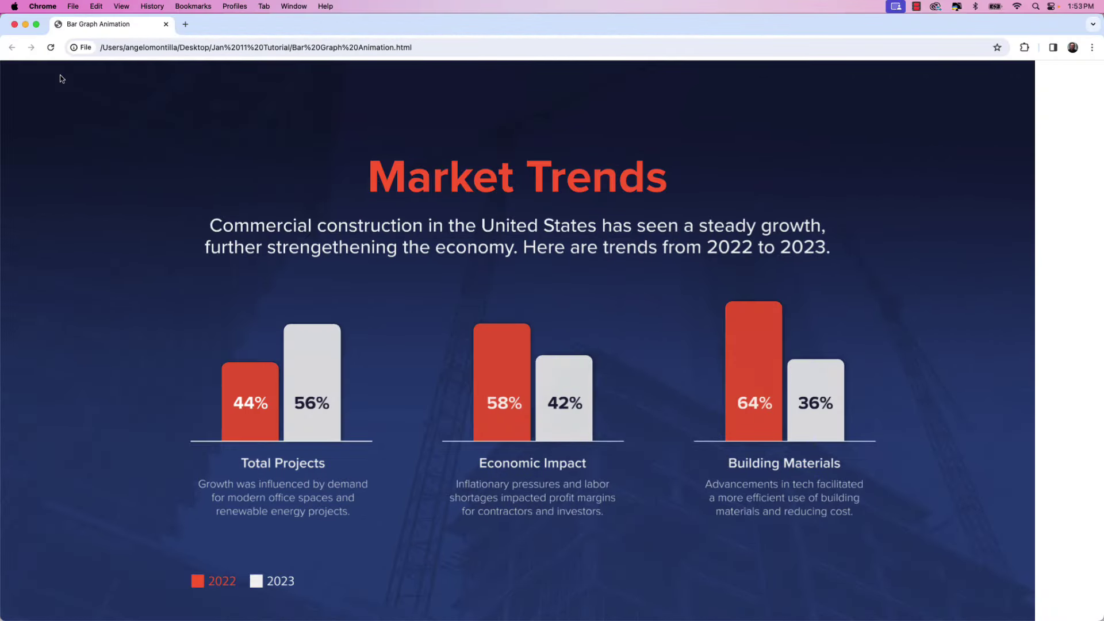
pyautogui.click(50, 47)
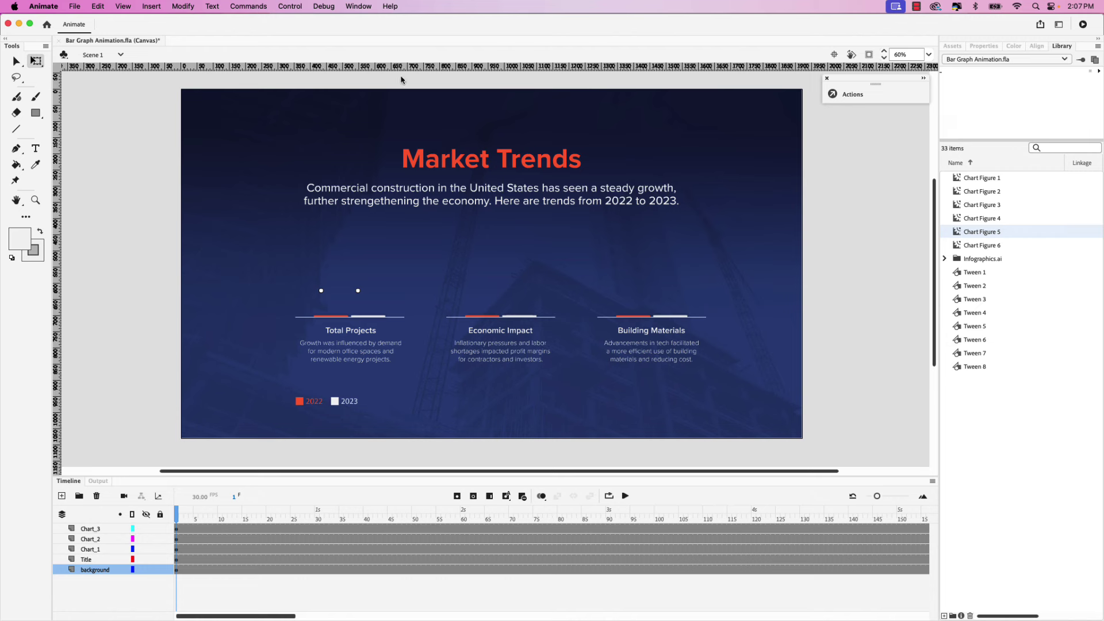
# Switch back to Animate and bring up the document's file and publishing commands.
pyautogui.click(75, 7)
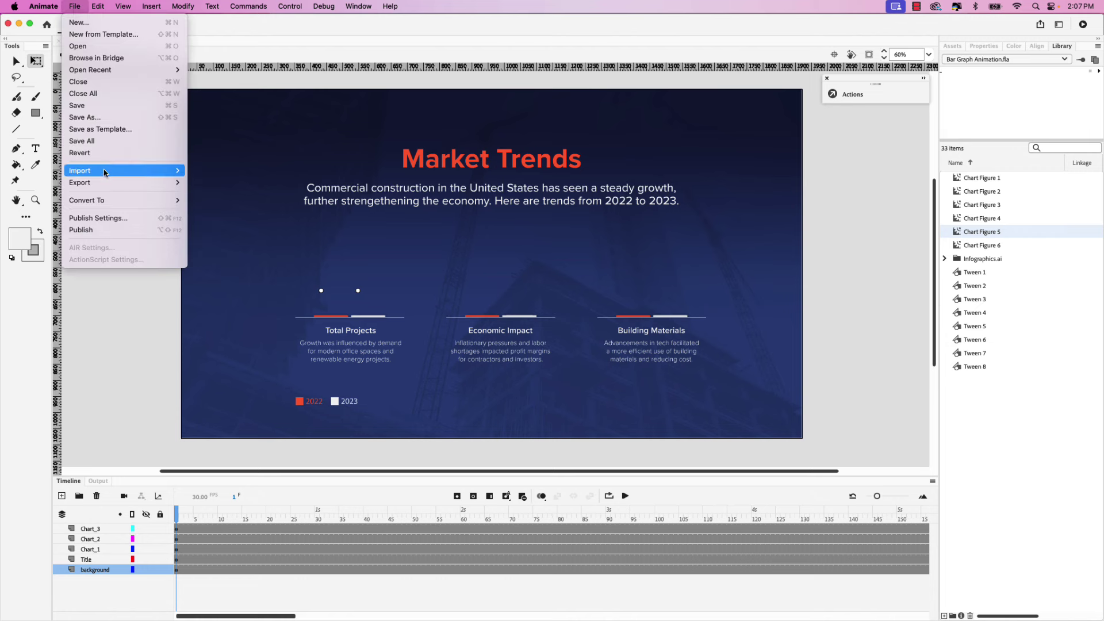